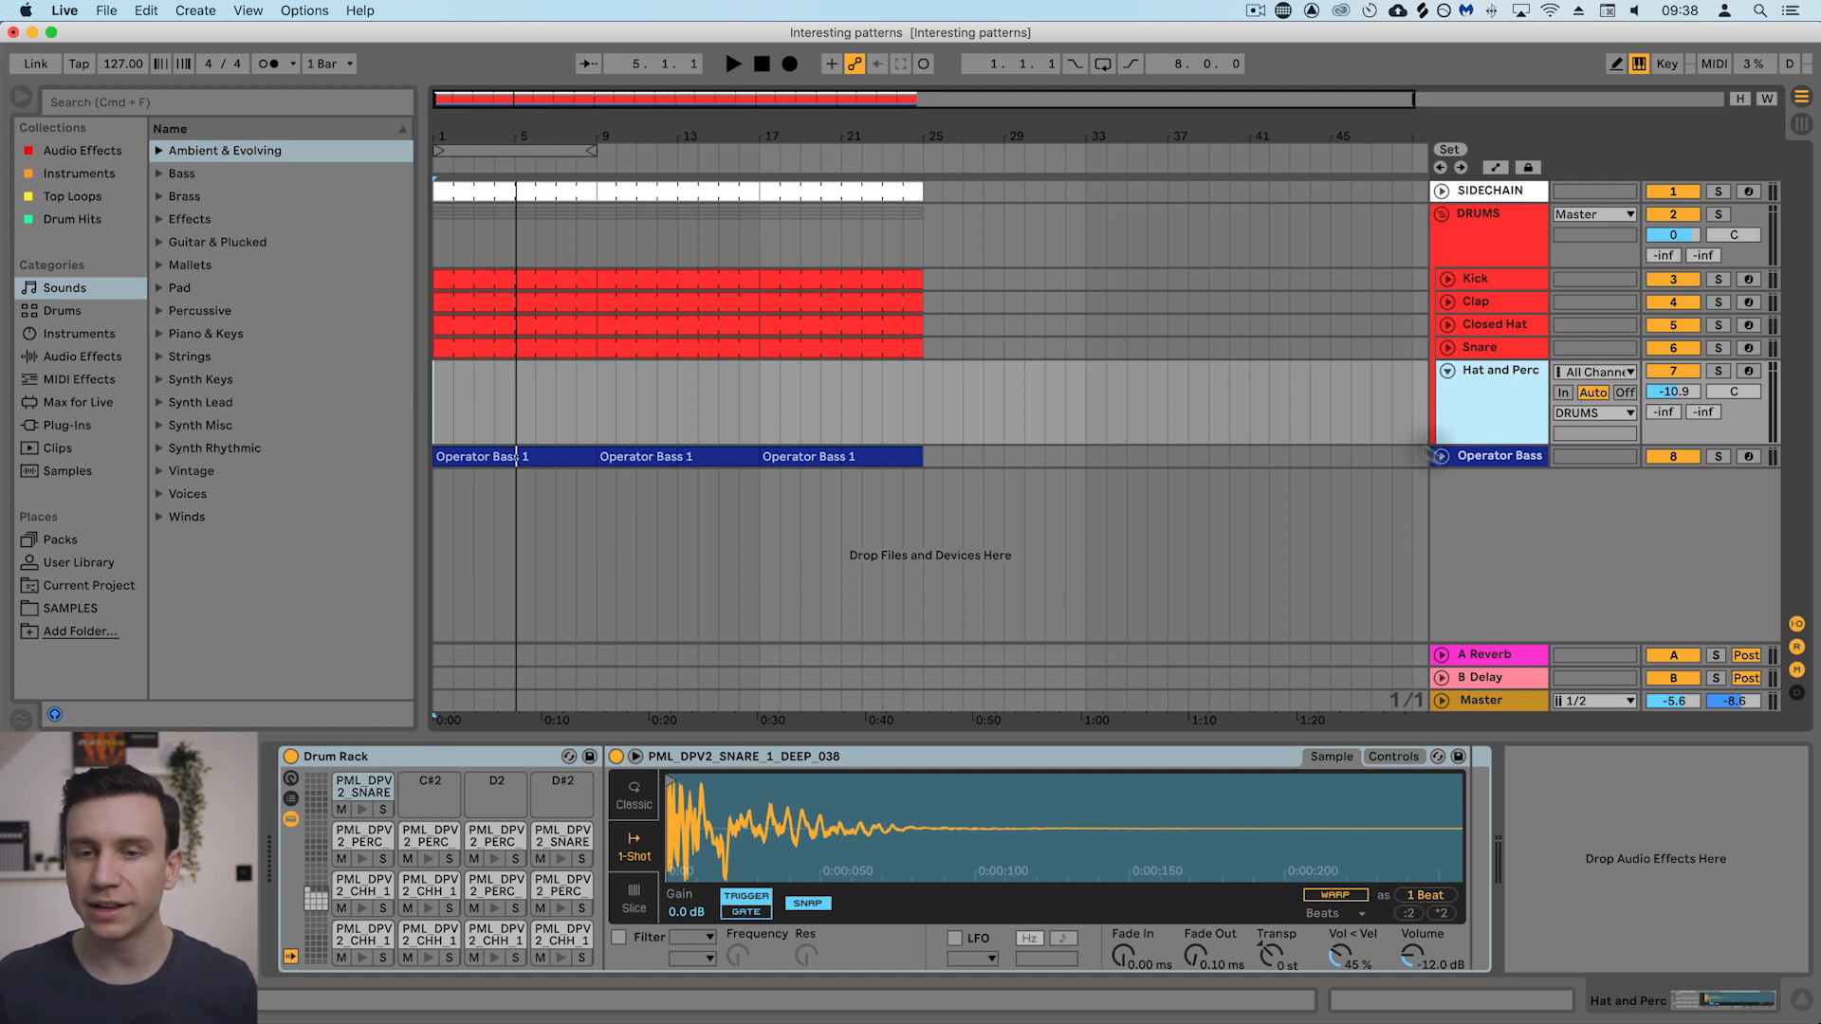
Insert a MIDI track below Operator Bass and load an empty Drum Rack onto it.
{"action": "right_click", "coordinate": [1472, 491]}
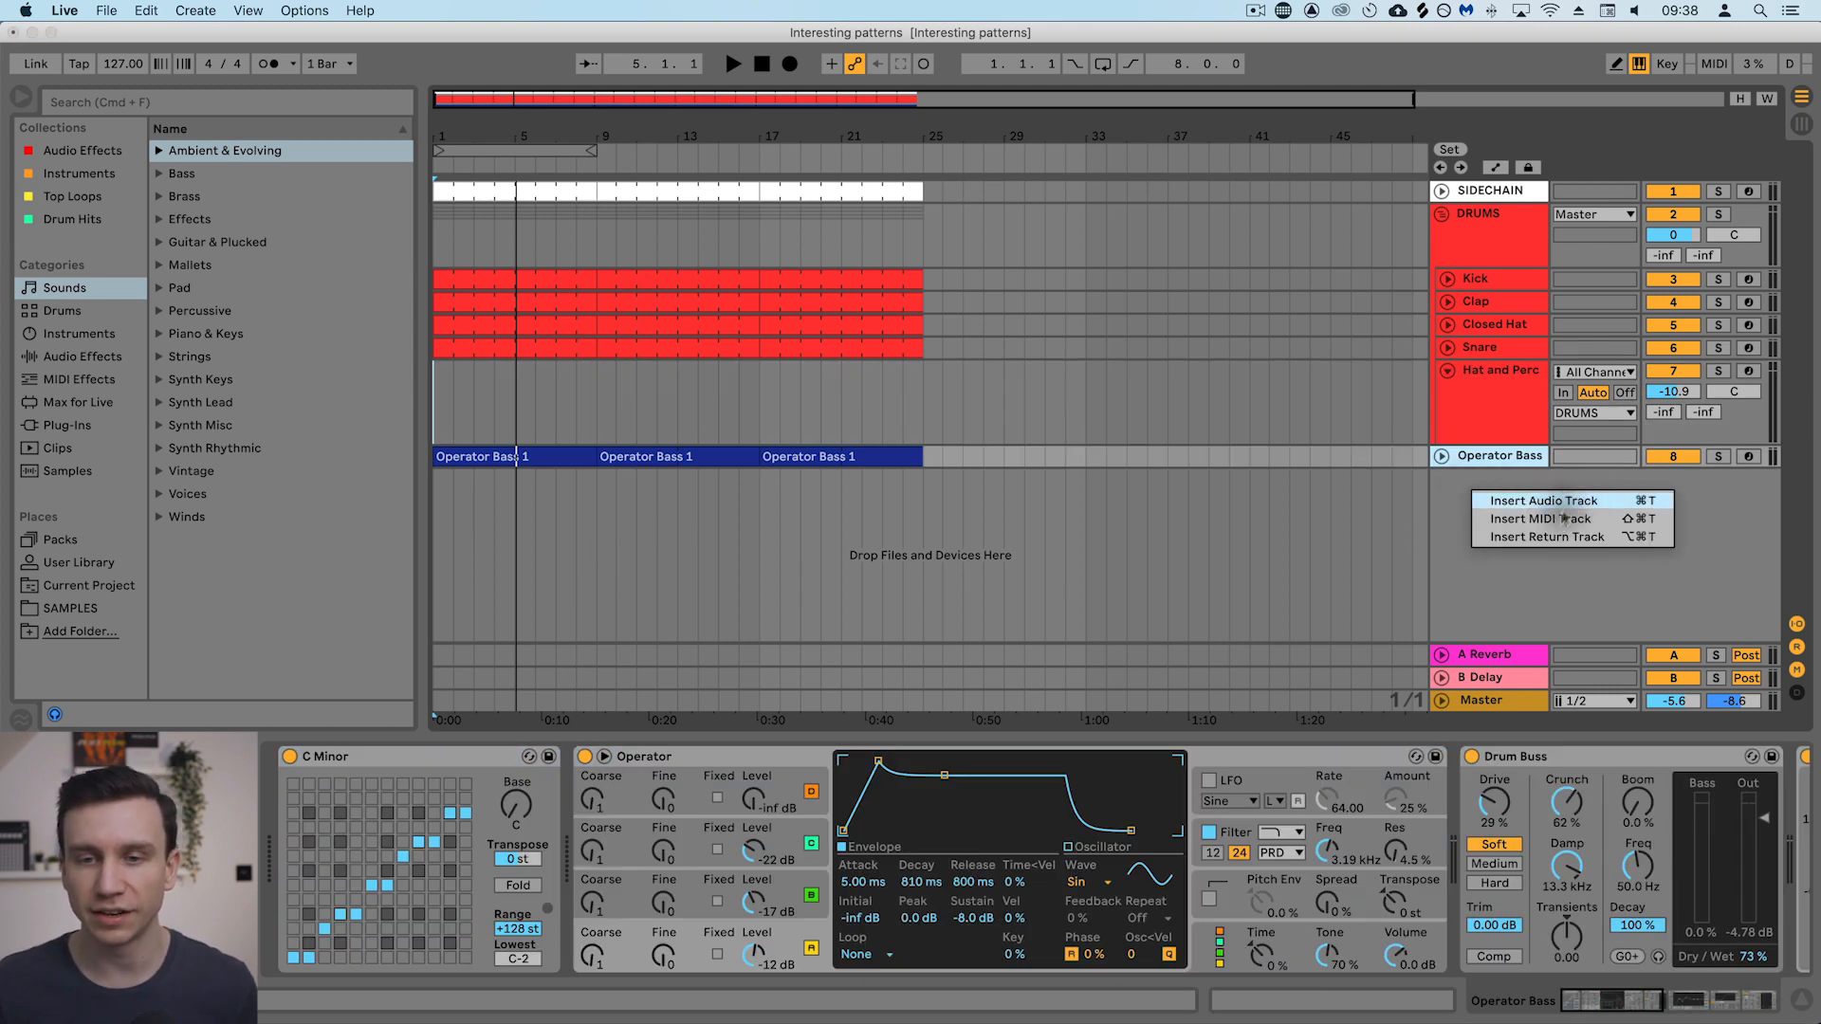
{"action": "left_click", "coordinate": [1522, 519]}
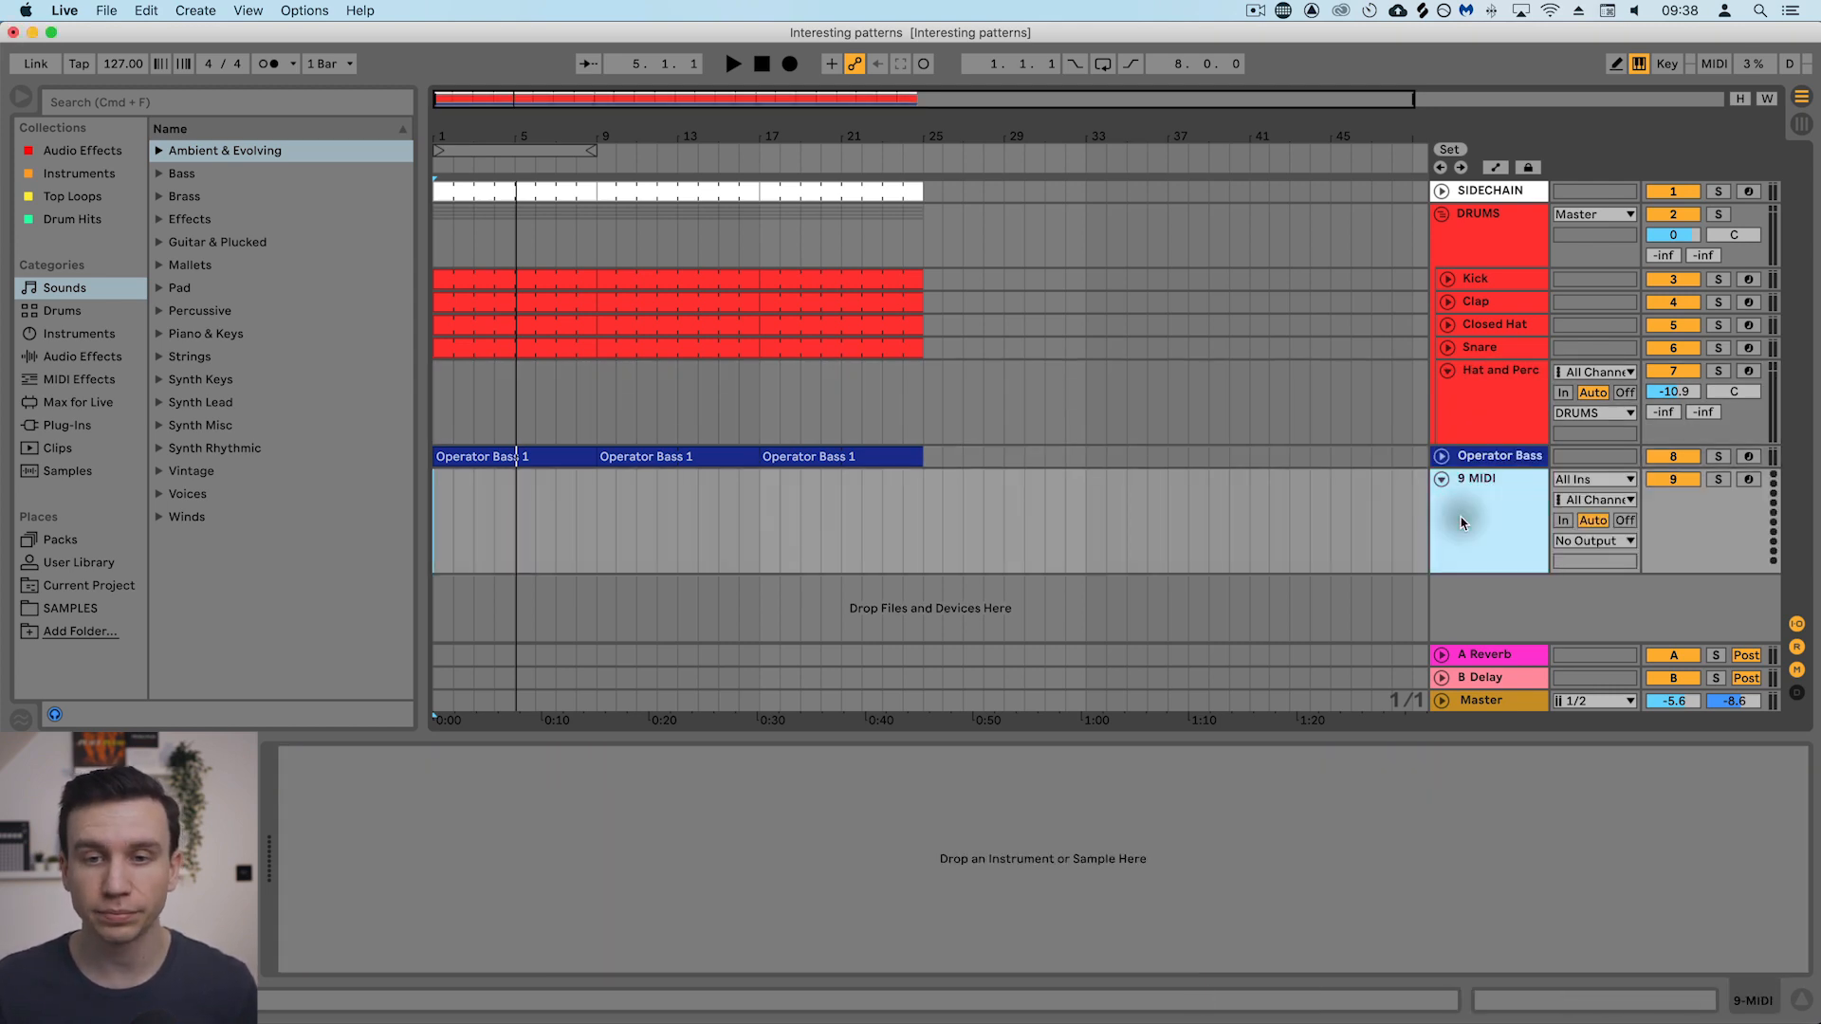
{"action": "left_click", "coordinate": [95, 310]}
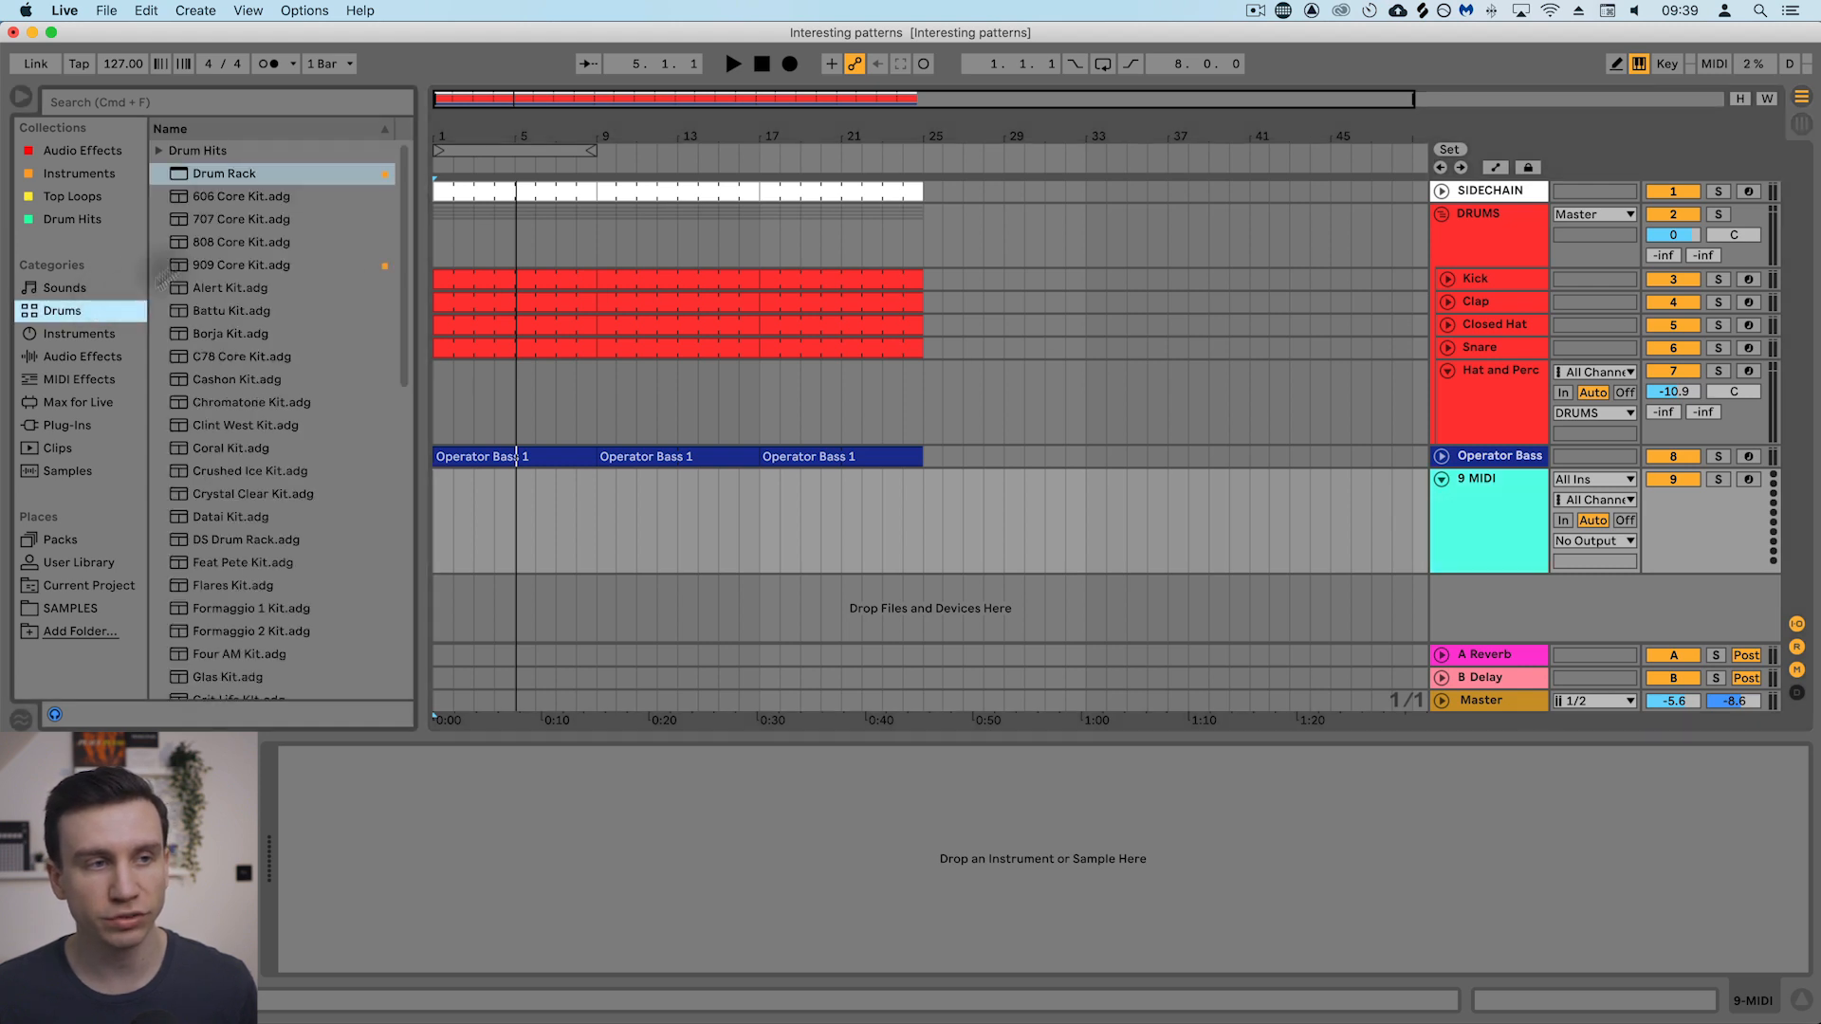
{"action": "left_click_drag", "start_coordinate": [207, 173], "coordinate": [320, 199]}
{"action": "left_click_drag", "start_coordinate": [756, 537], "coordinate": [770, 533]}
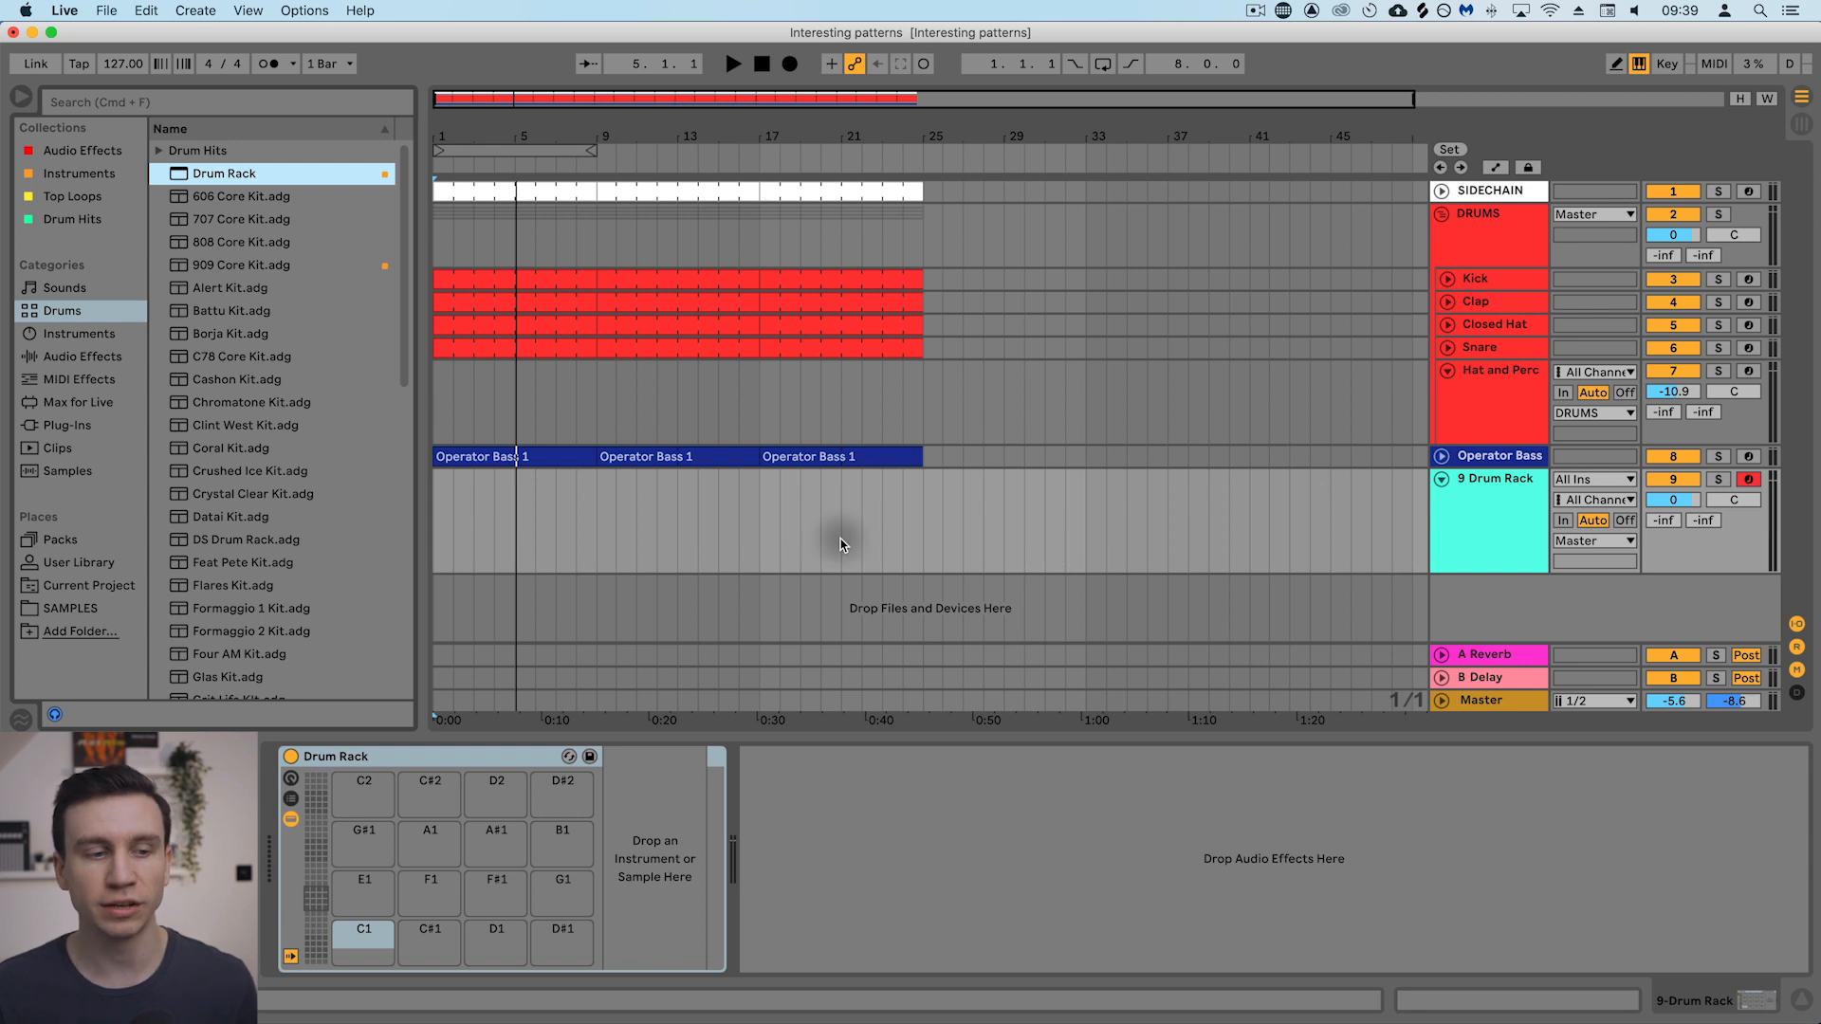
{"action": "left_click", "coordinate": [372, 758]}
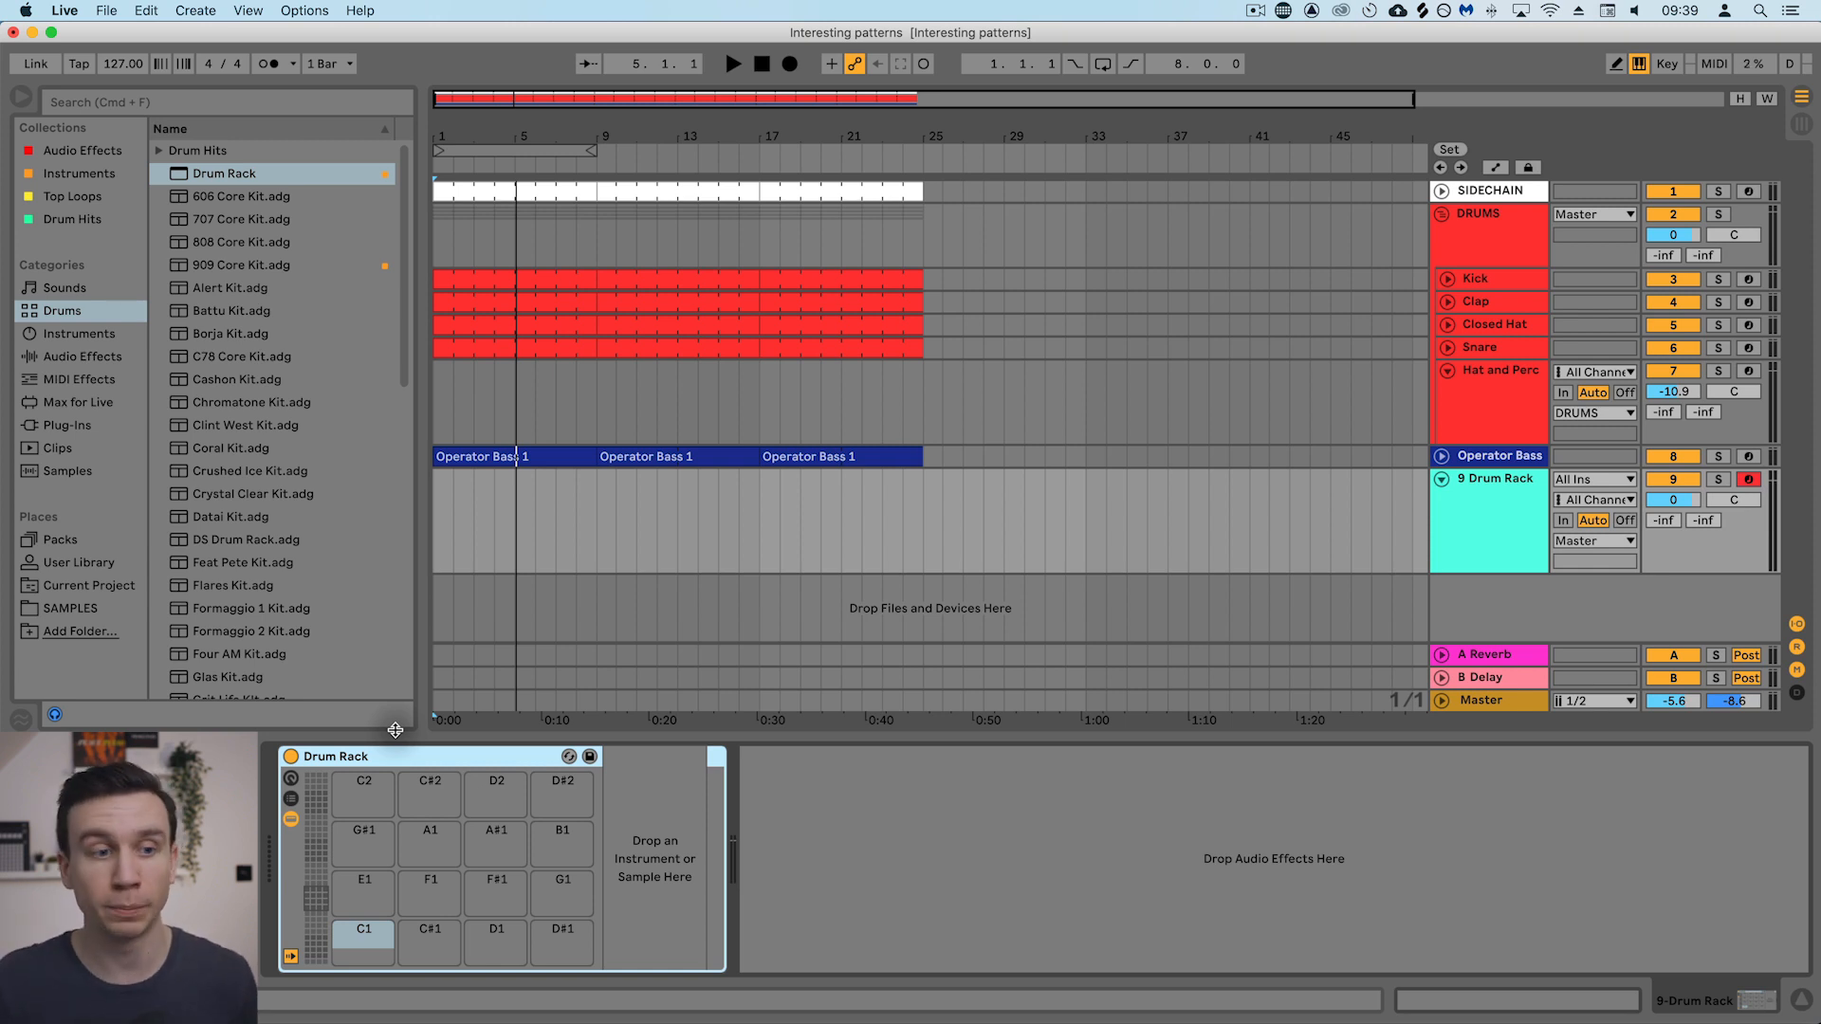
Load sample PML_DPV2_PERC_1_PERCYKICK_009 from the PML Deep Premium Vol. 2.11 percussion folder onto the Drum Rack's C1 pad.
{"action": "left_click", "coordinate": [76, 608]}
{"action": "left_click", "coordinate": [188, 330]}
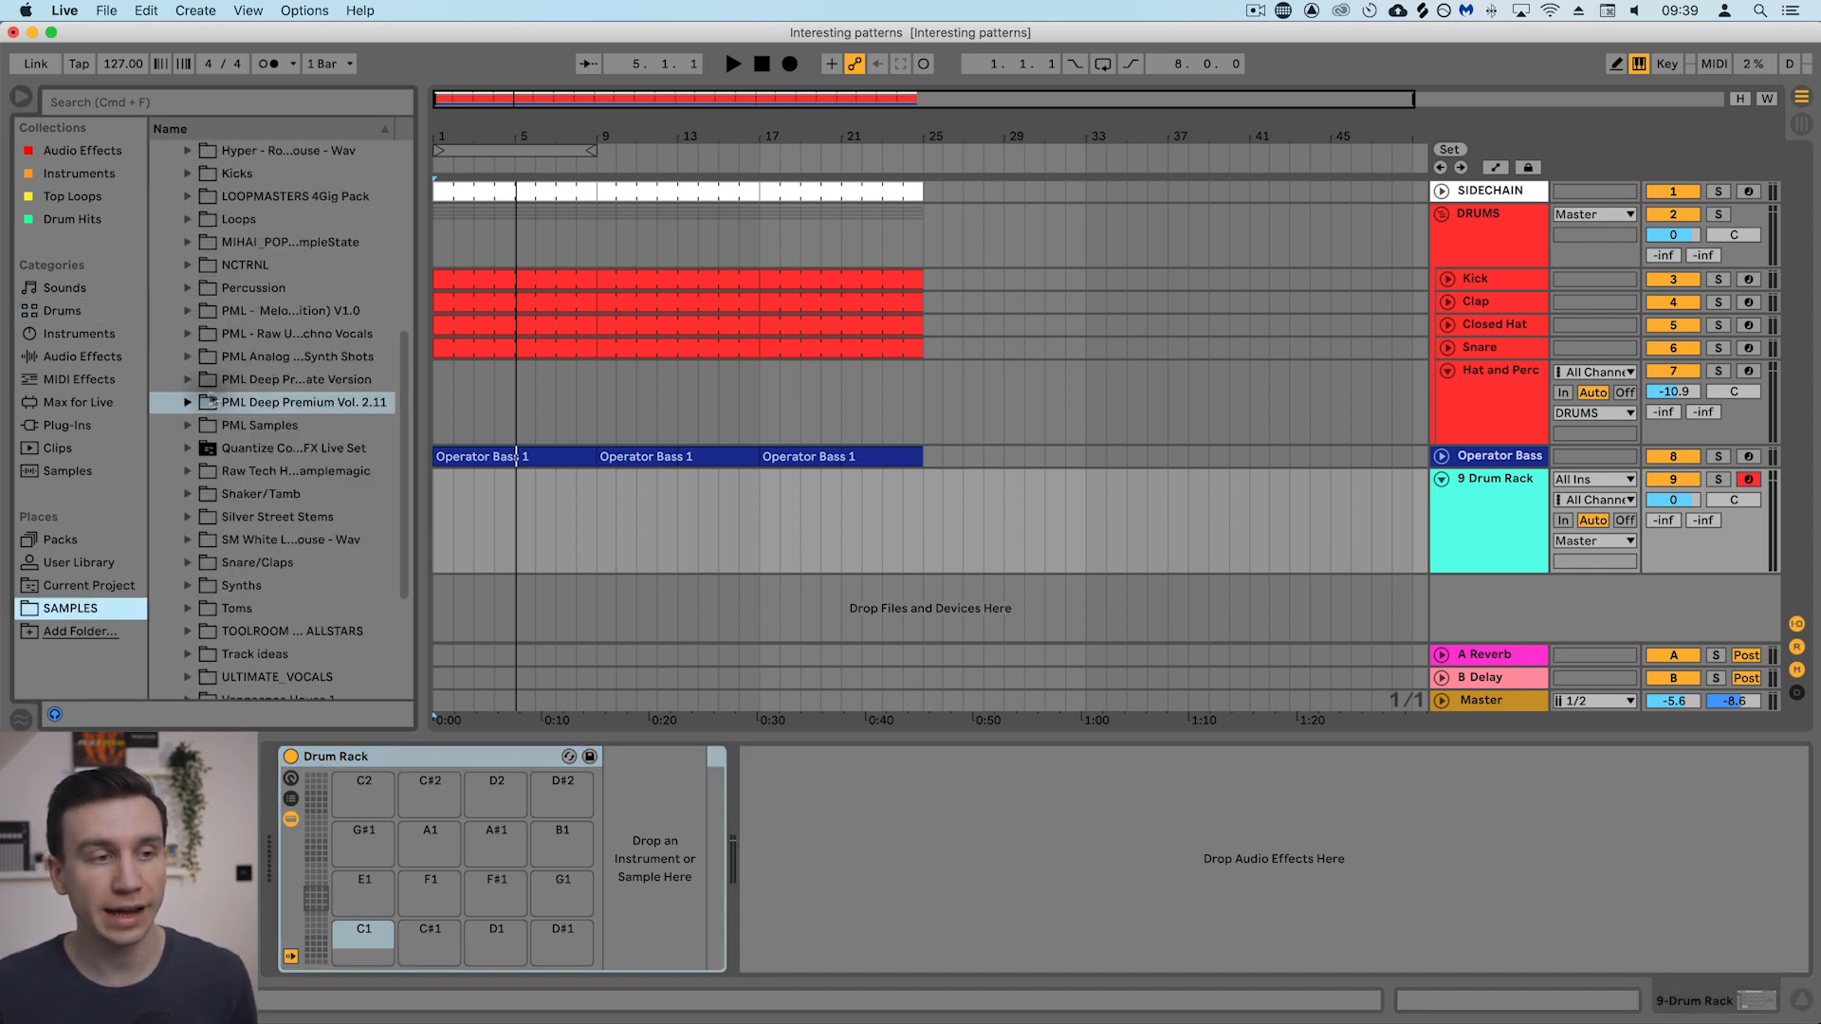
{"action": "scroll", "coordinate": [293, 441], "scroll_direction": "down", "scroll_amount": 3}
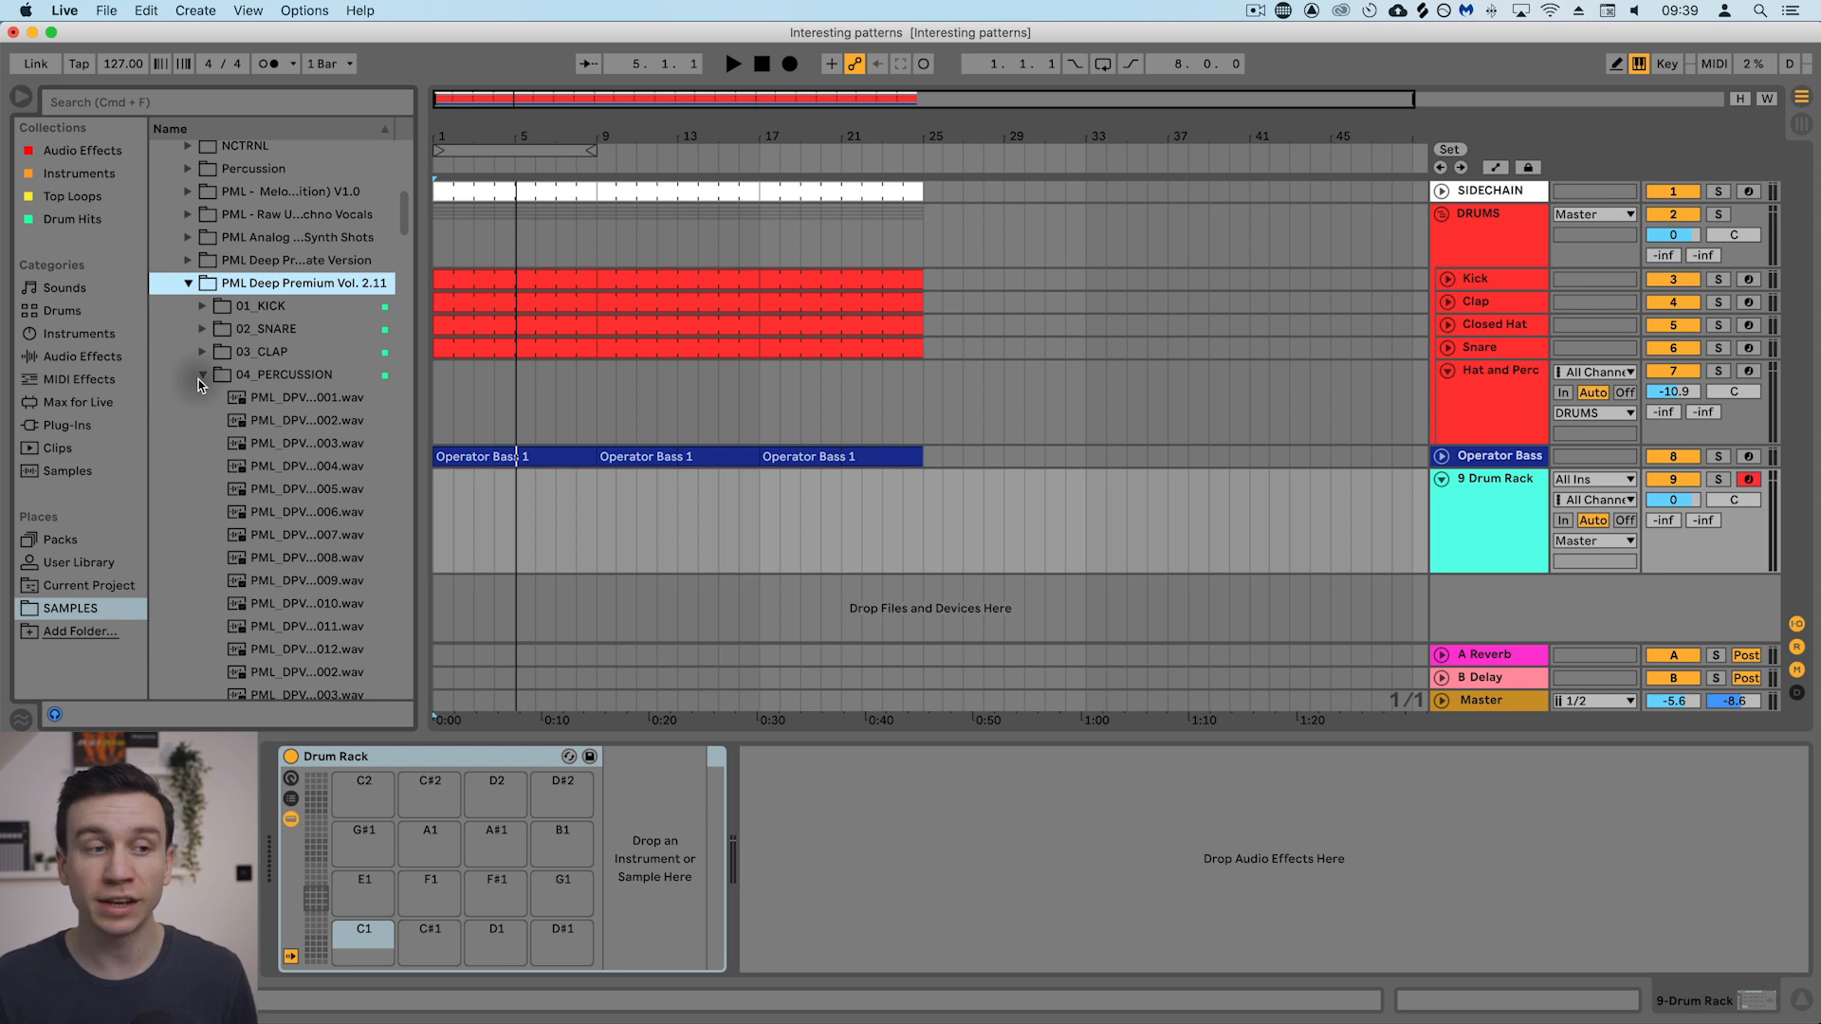
{"action": "left_click", "coordinate": [198, 378]}
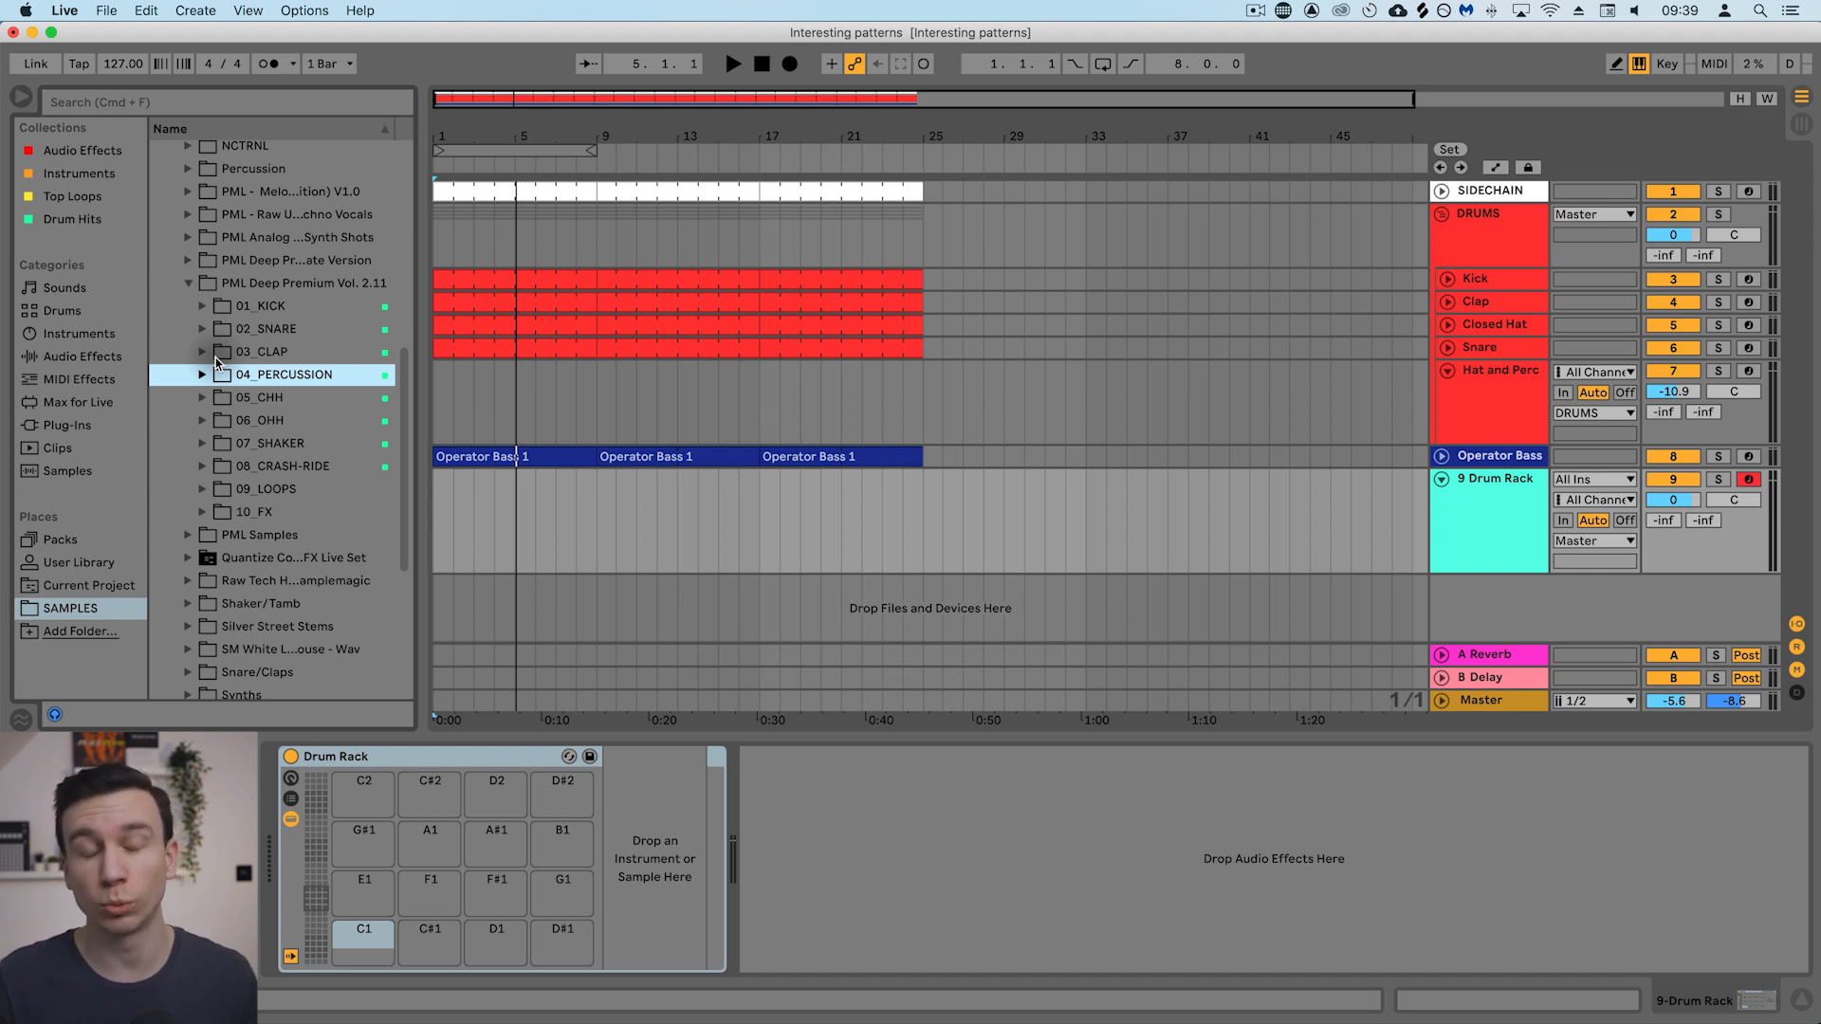
{"action": "left_click", "coordinate": [202, 374]}
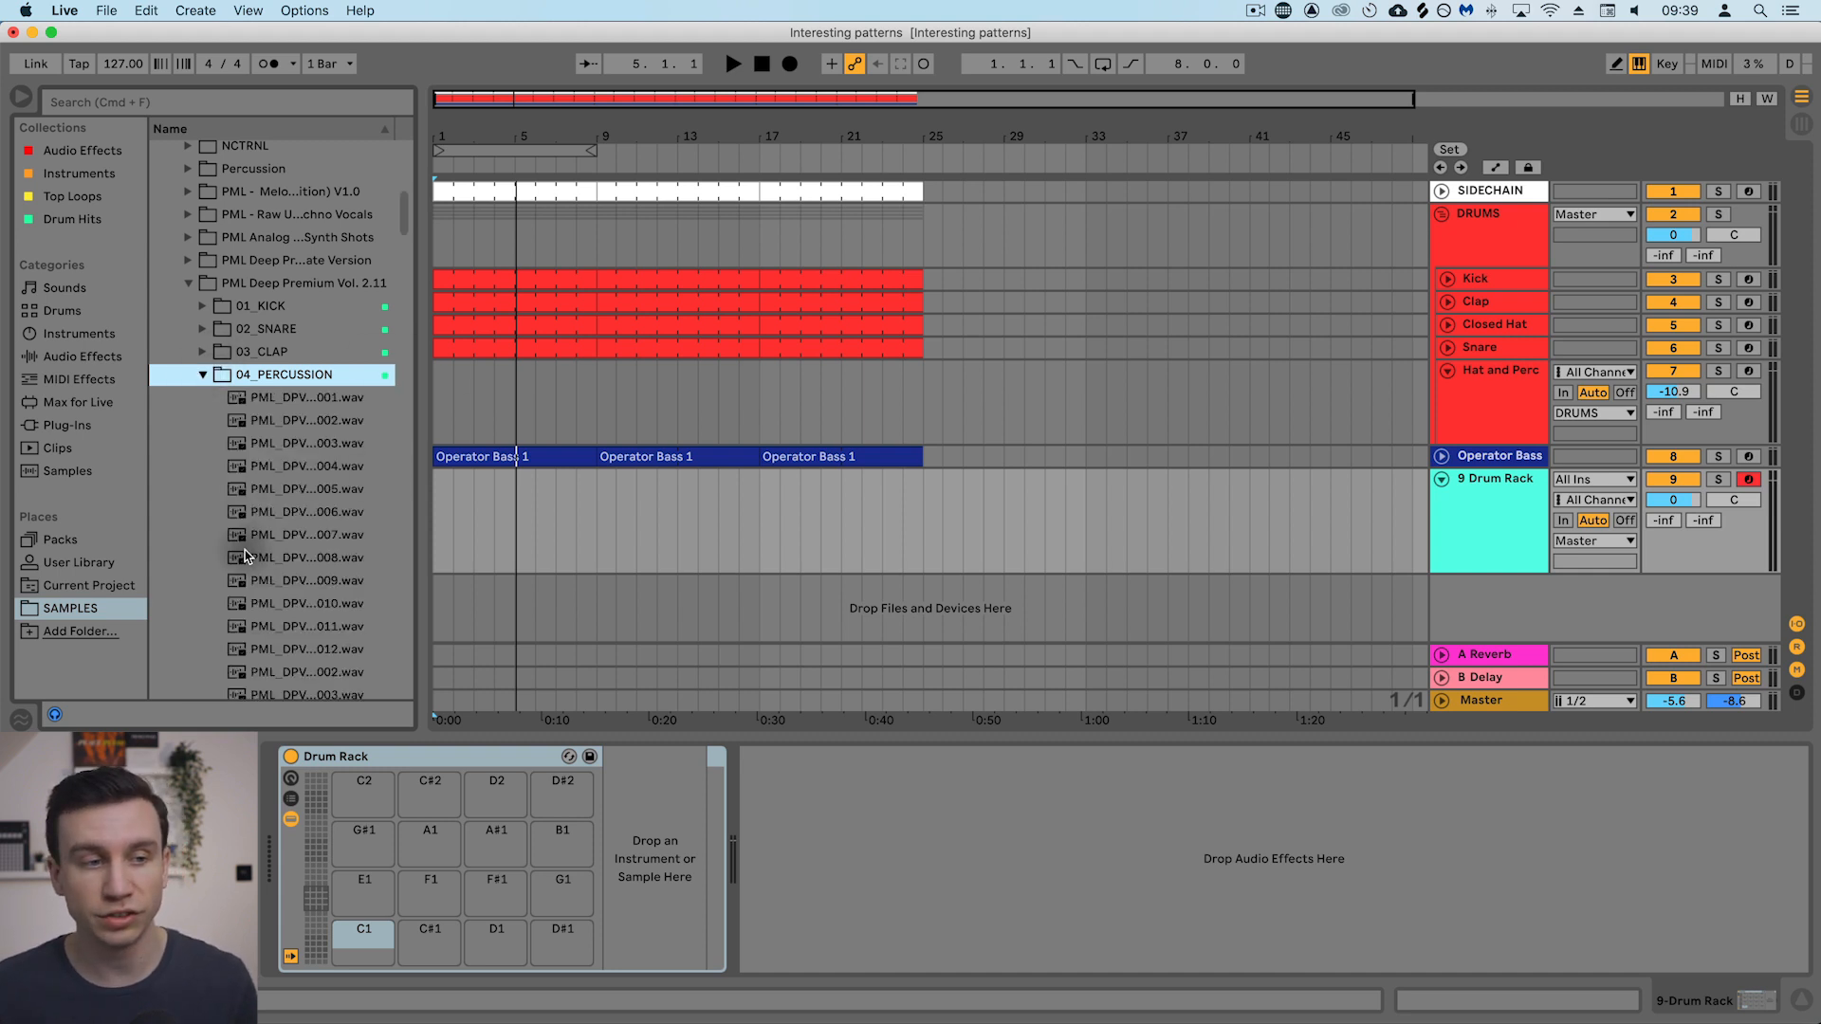
{"action": "scroll", "coordinate": [249, 542], "scroll_direction": "down", "scroll_amount": 3}
{"action": "left_click_drag", "start_coordinate": [275, 509], "coordinate": [325, 891]}
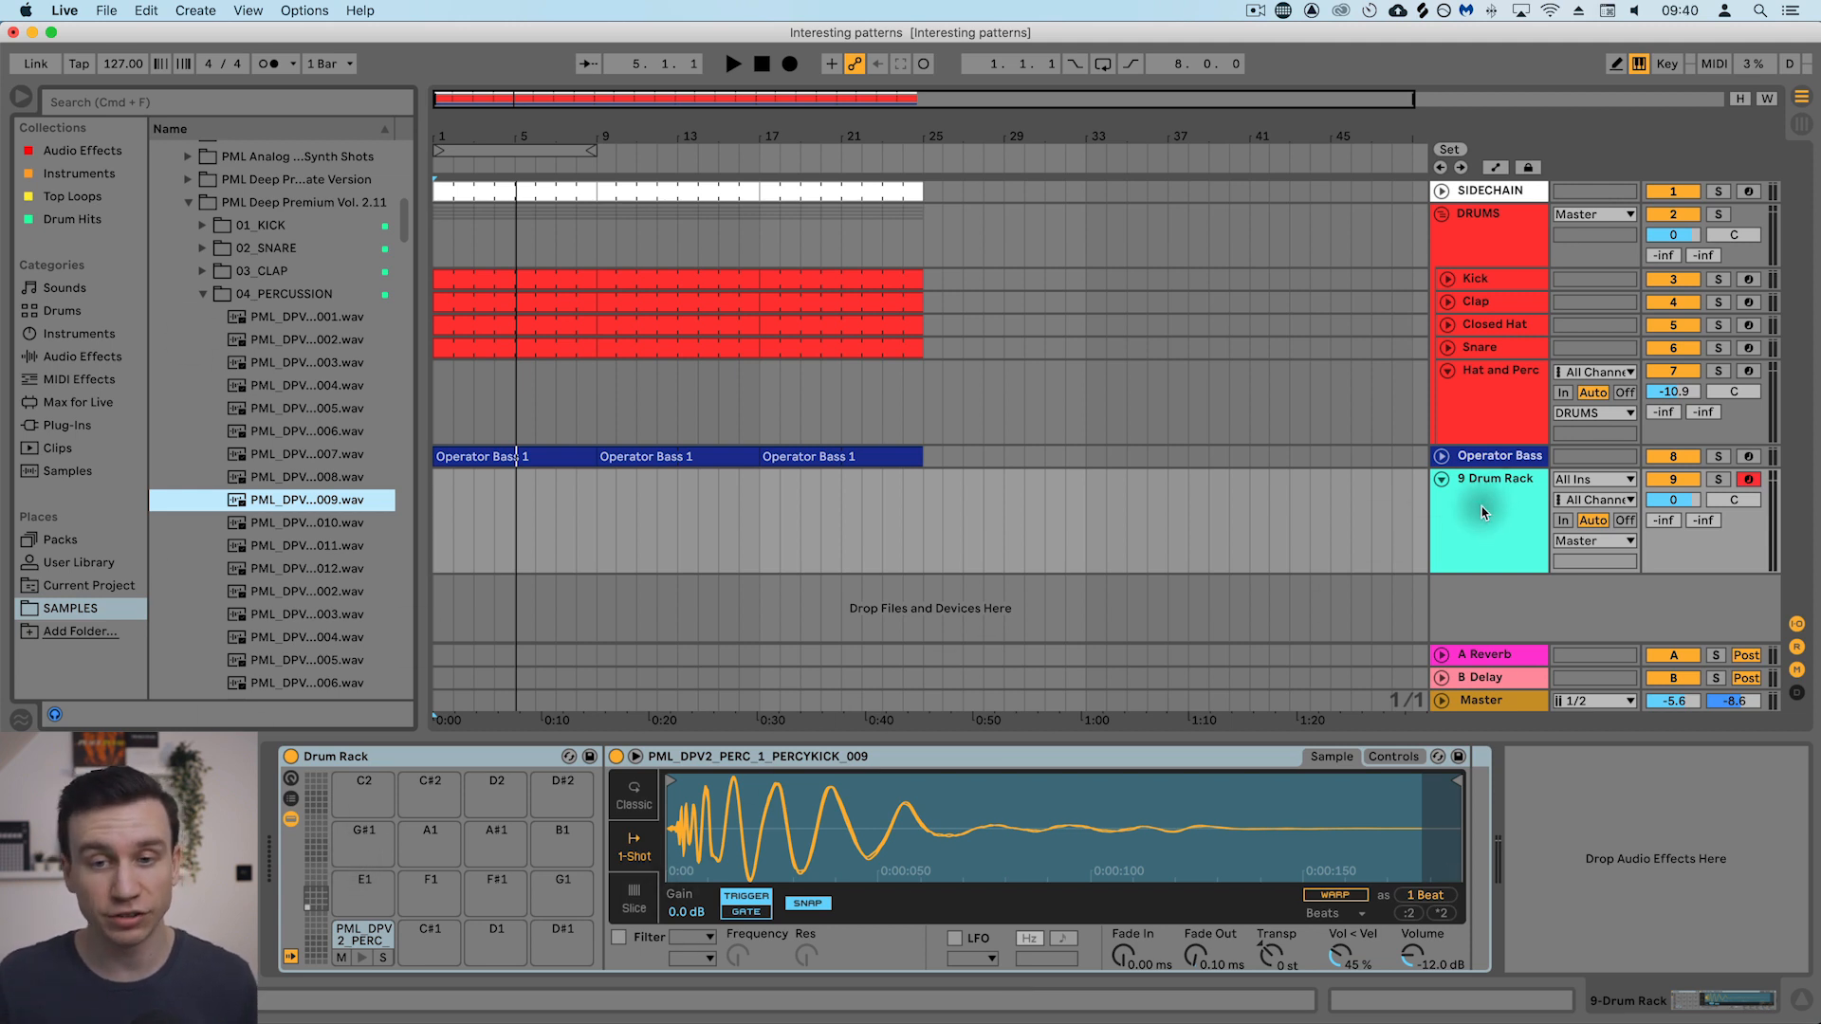
View the Hat and Perc track's filled Drum Rack, and delete the 9 Drum Rack track.
{"action": "left_click", "coordinate": [1506, 389]}
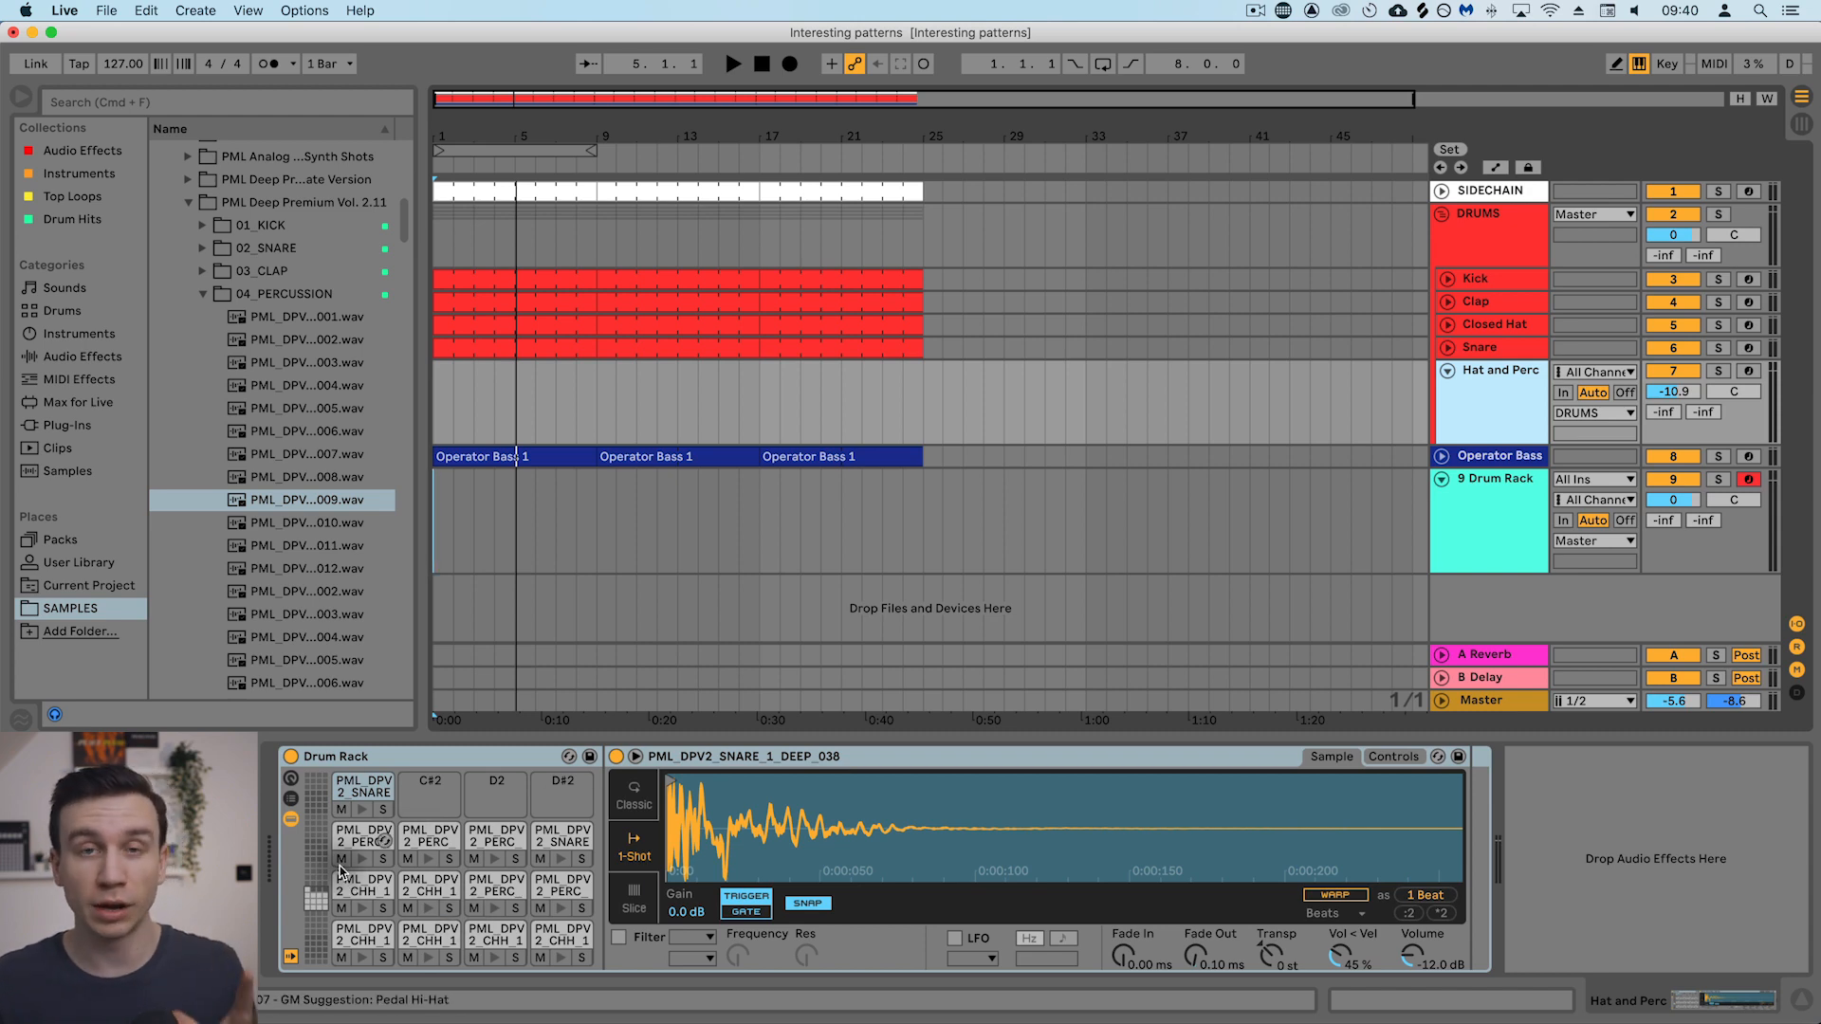
{"action": "left_click", "coordinate": [1490, 518]}
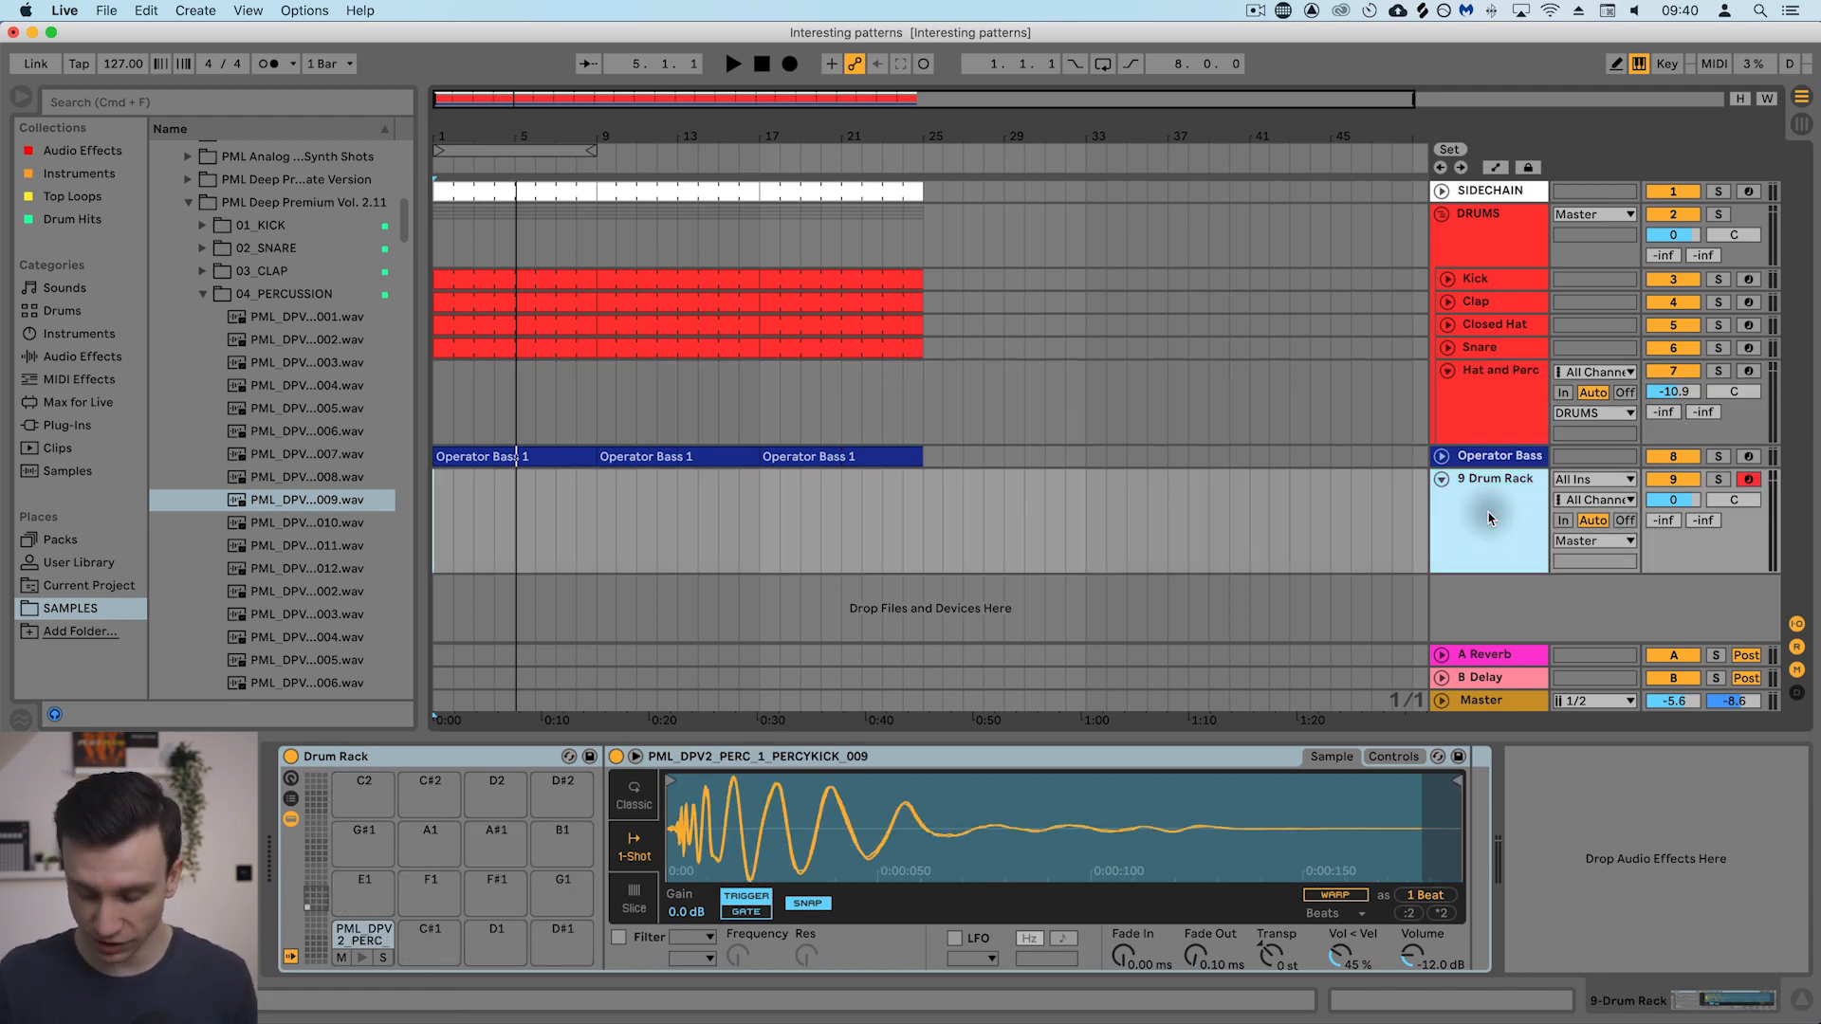
{"action": "key", "text": "Delete"}
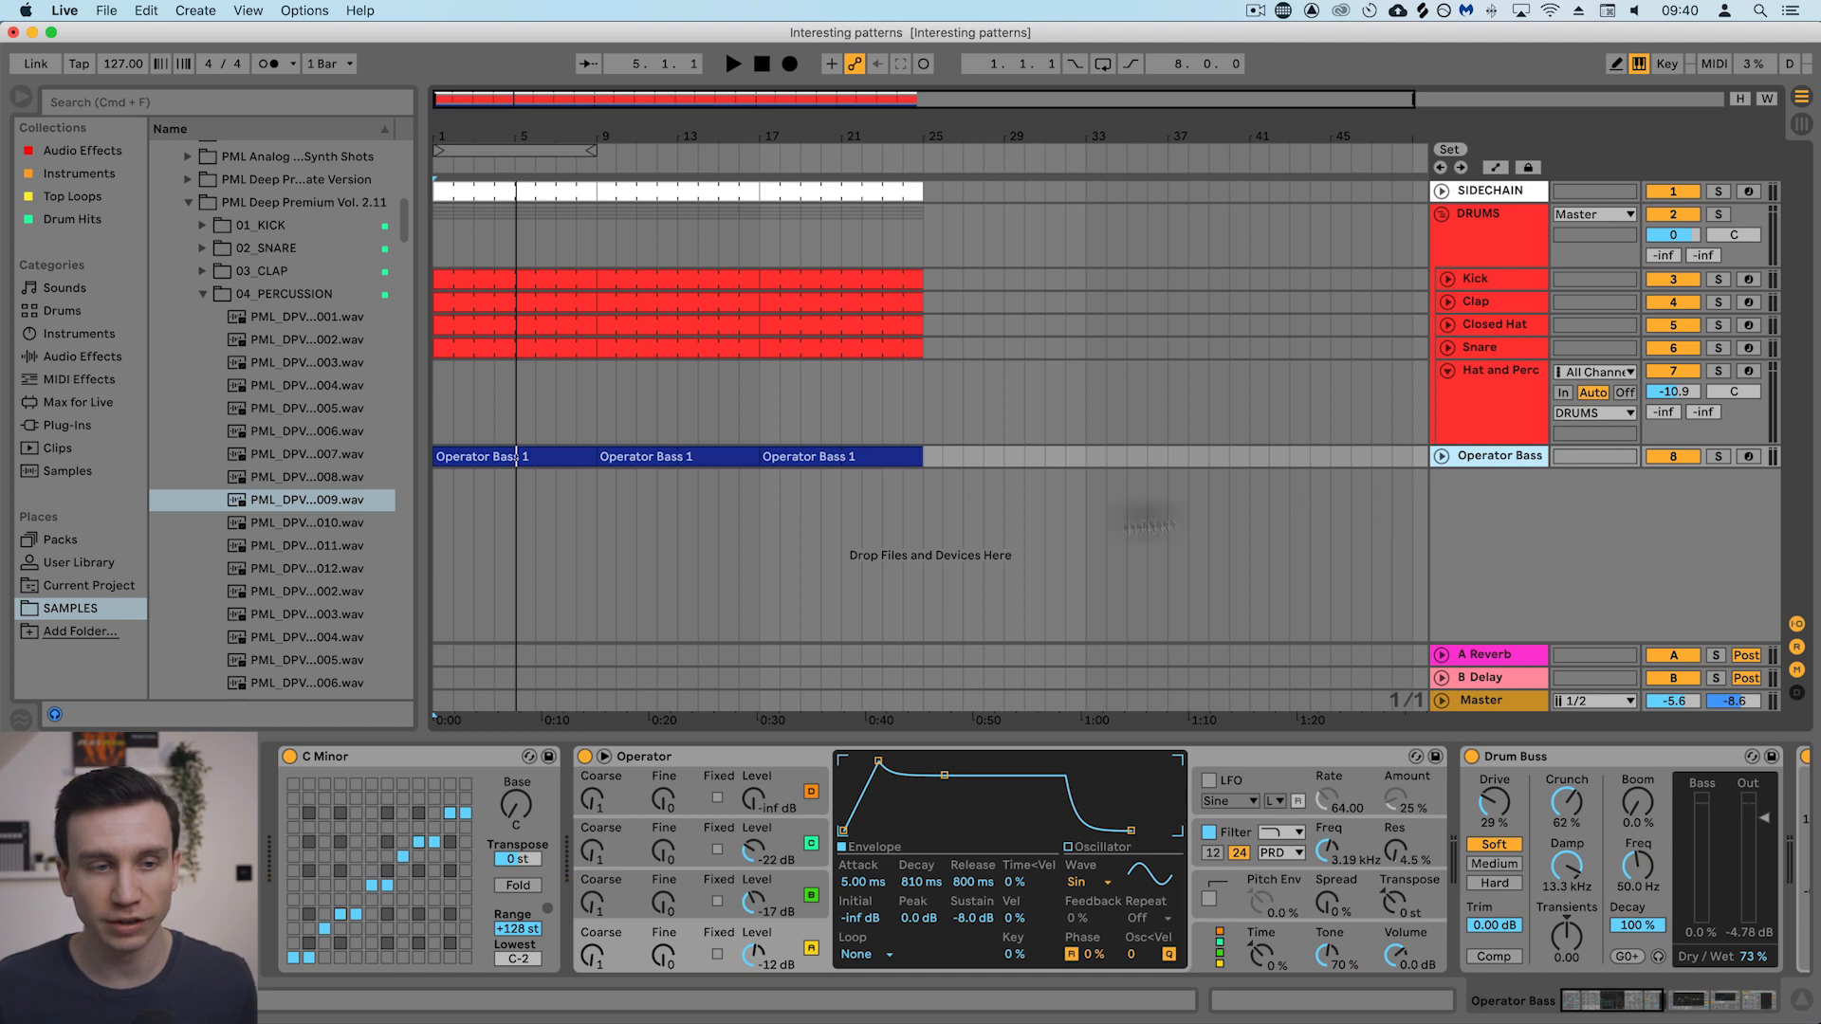
Insert an empty four-bar MIDI clip on the Hat and Perc track, from bar 1 to bar 5.
{"action": "left_click", "coordinate": [1508, 409]}
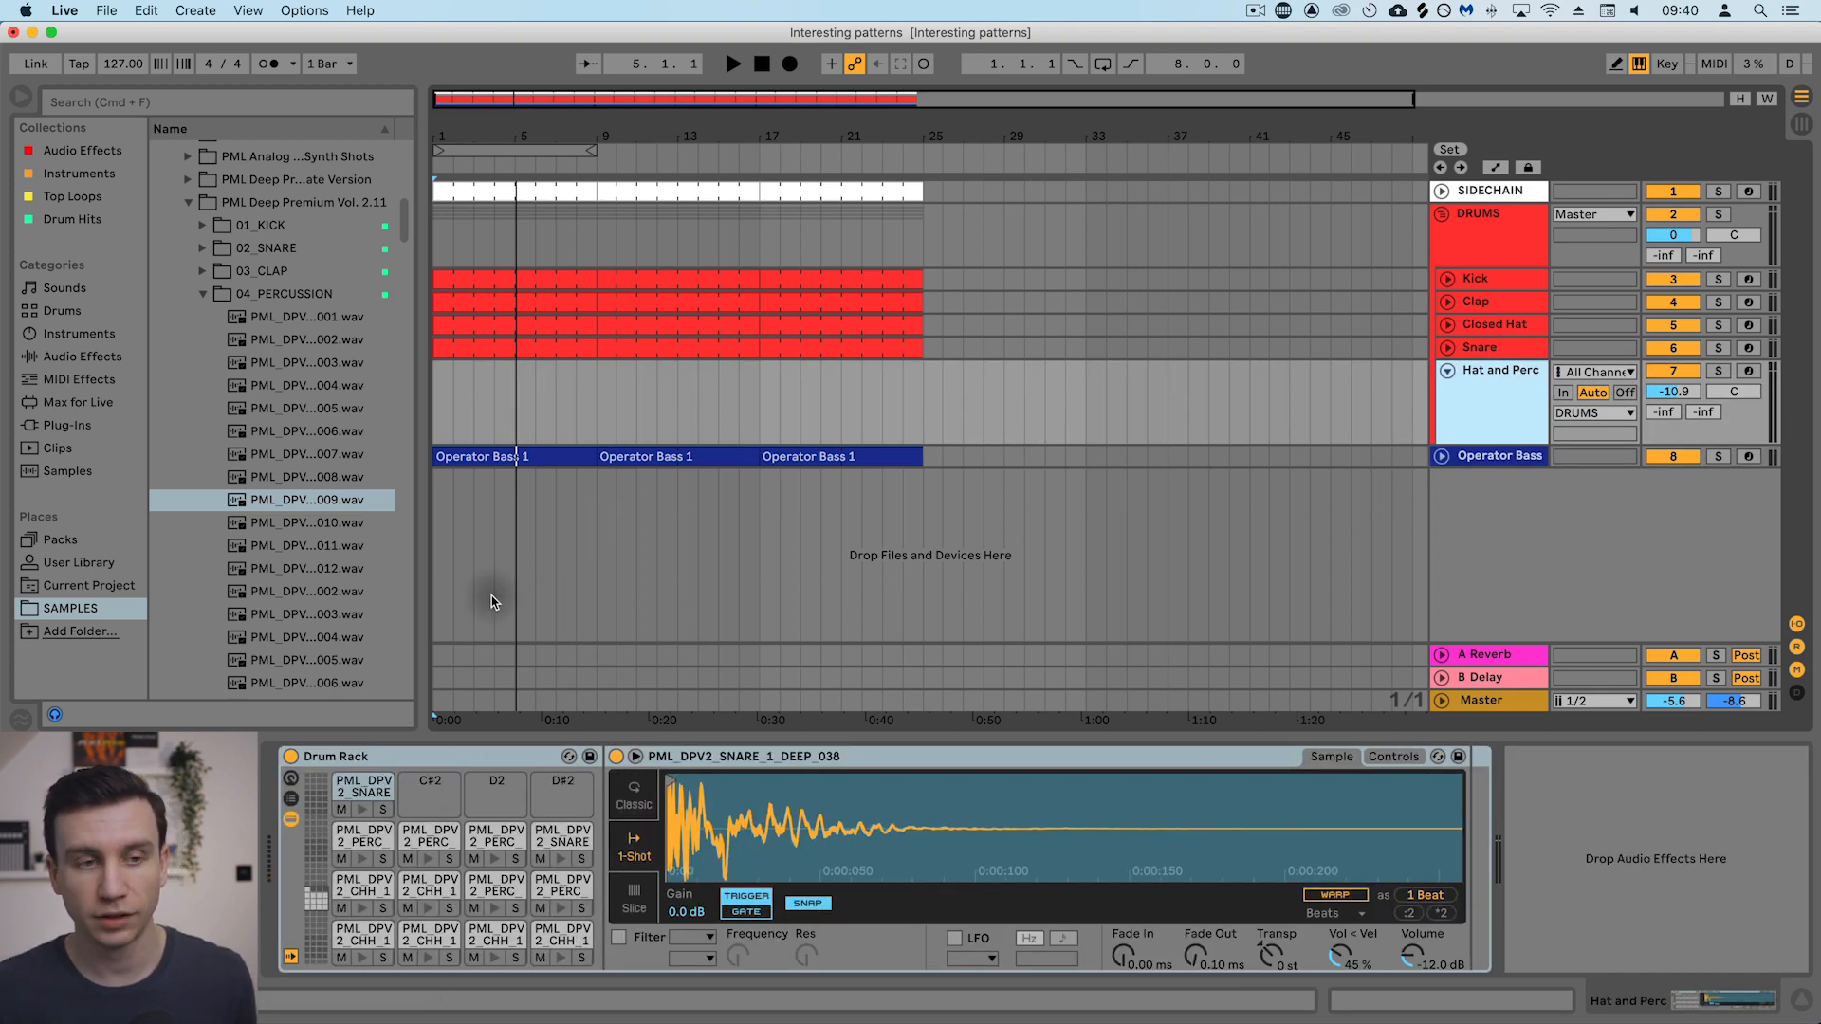
{"action": "left_click", "coordinate": [507, 397]}
{"action": "key", "text": "plus"}
{"action": "key", "text": "plus"}
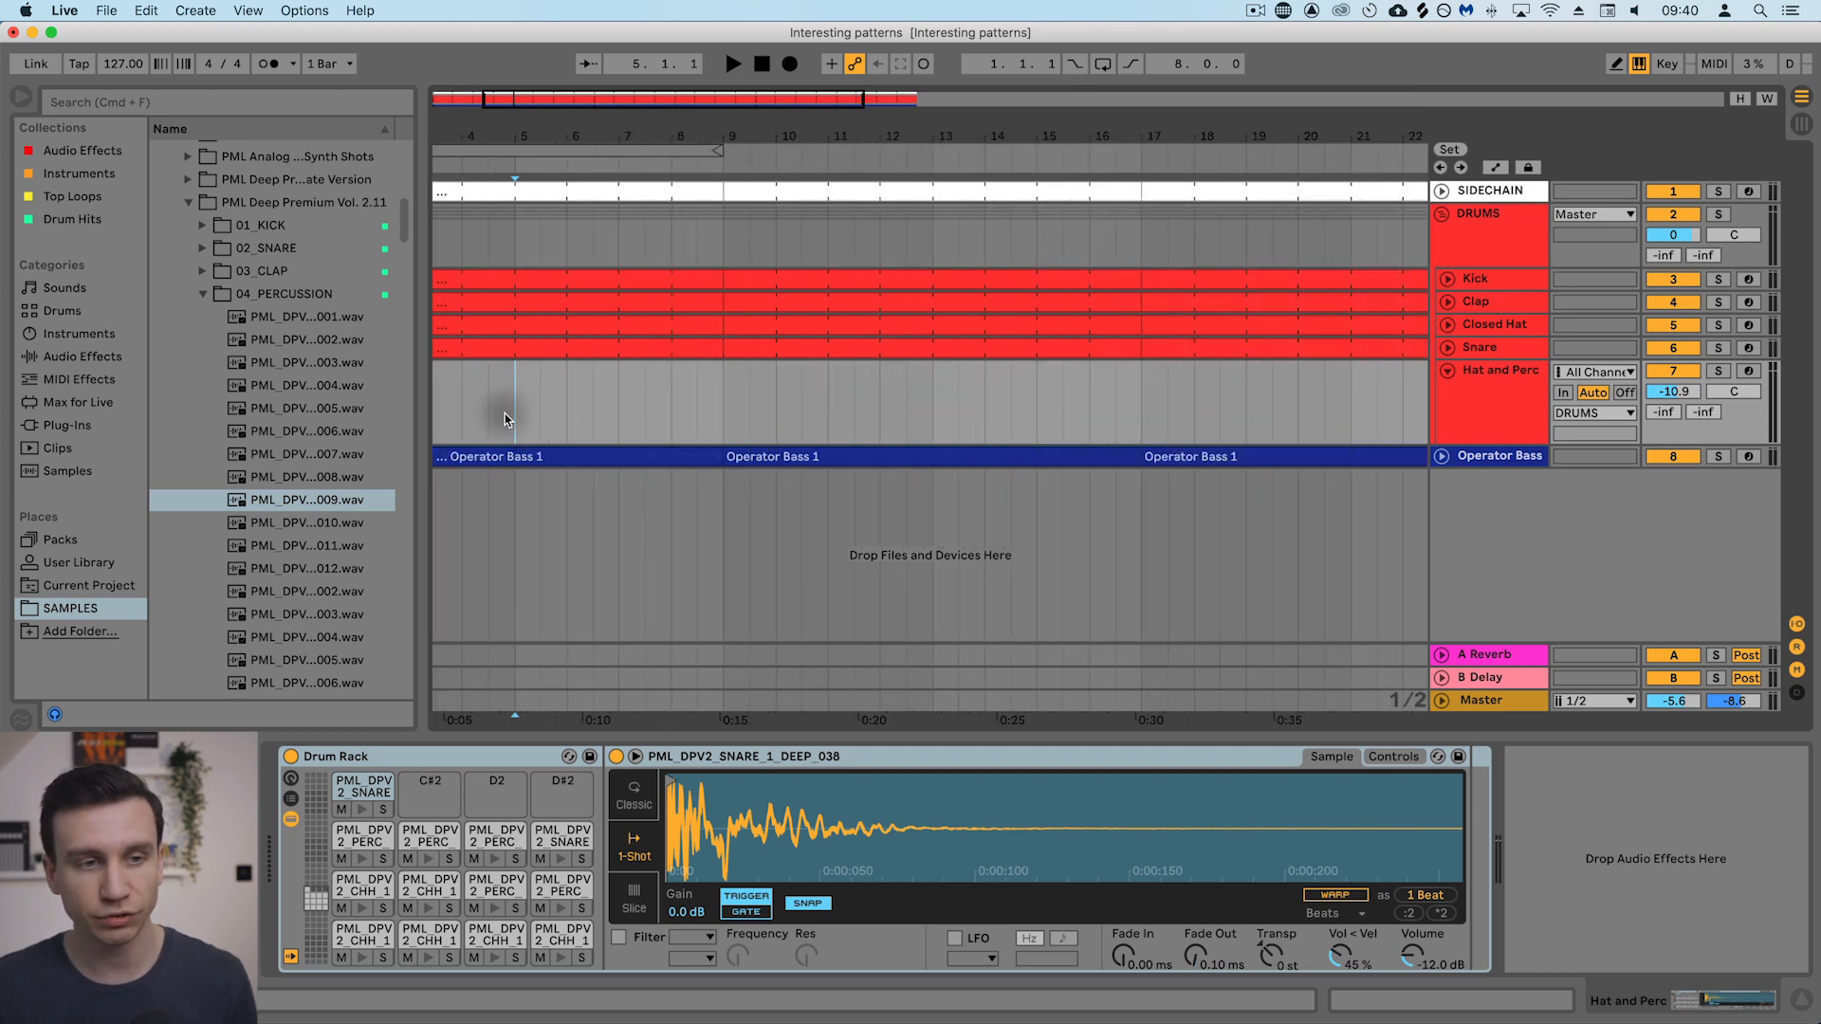
{"action": "scroll", "coordinate": [516, 404], "scroll_direction": "left", "scroll_amount": 3}
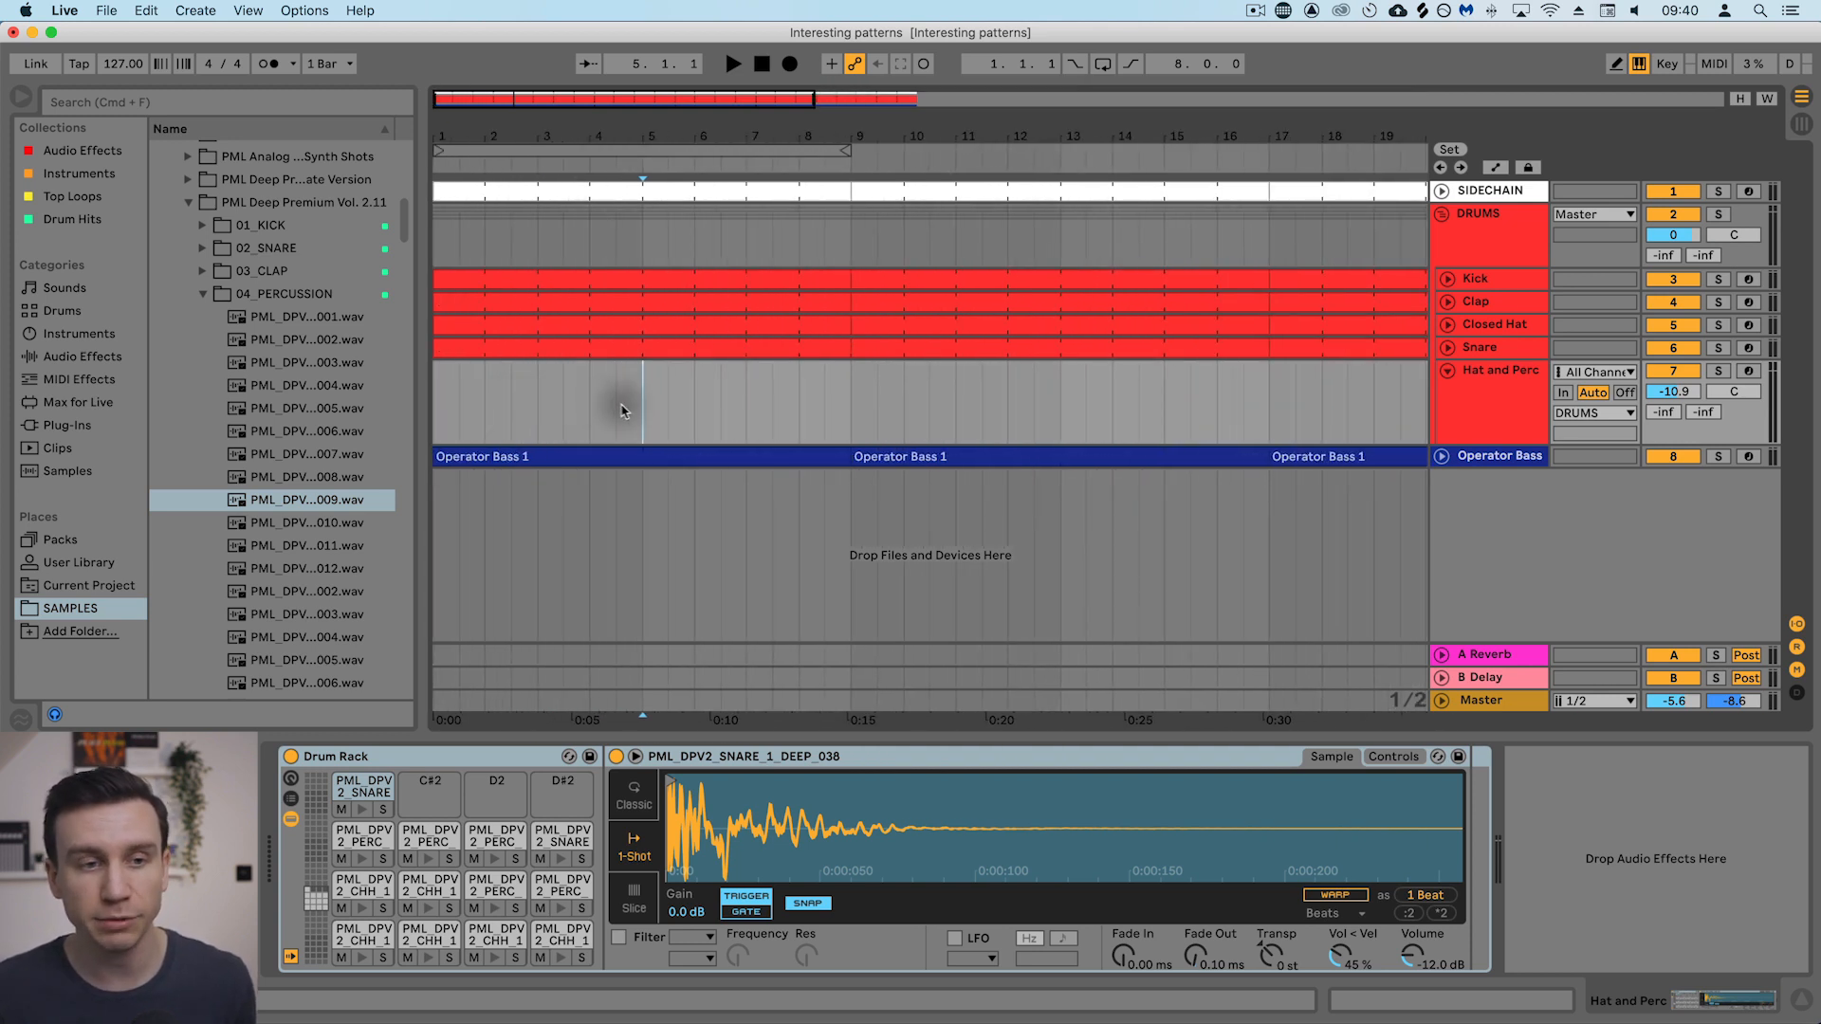
{"action": "left_click_drag", "start_coordinate": [641, 421], "coordinate": [446, 416]}
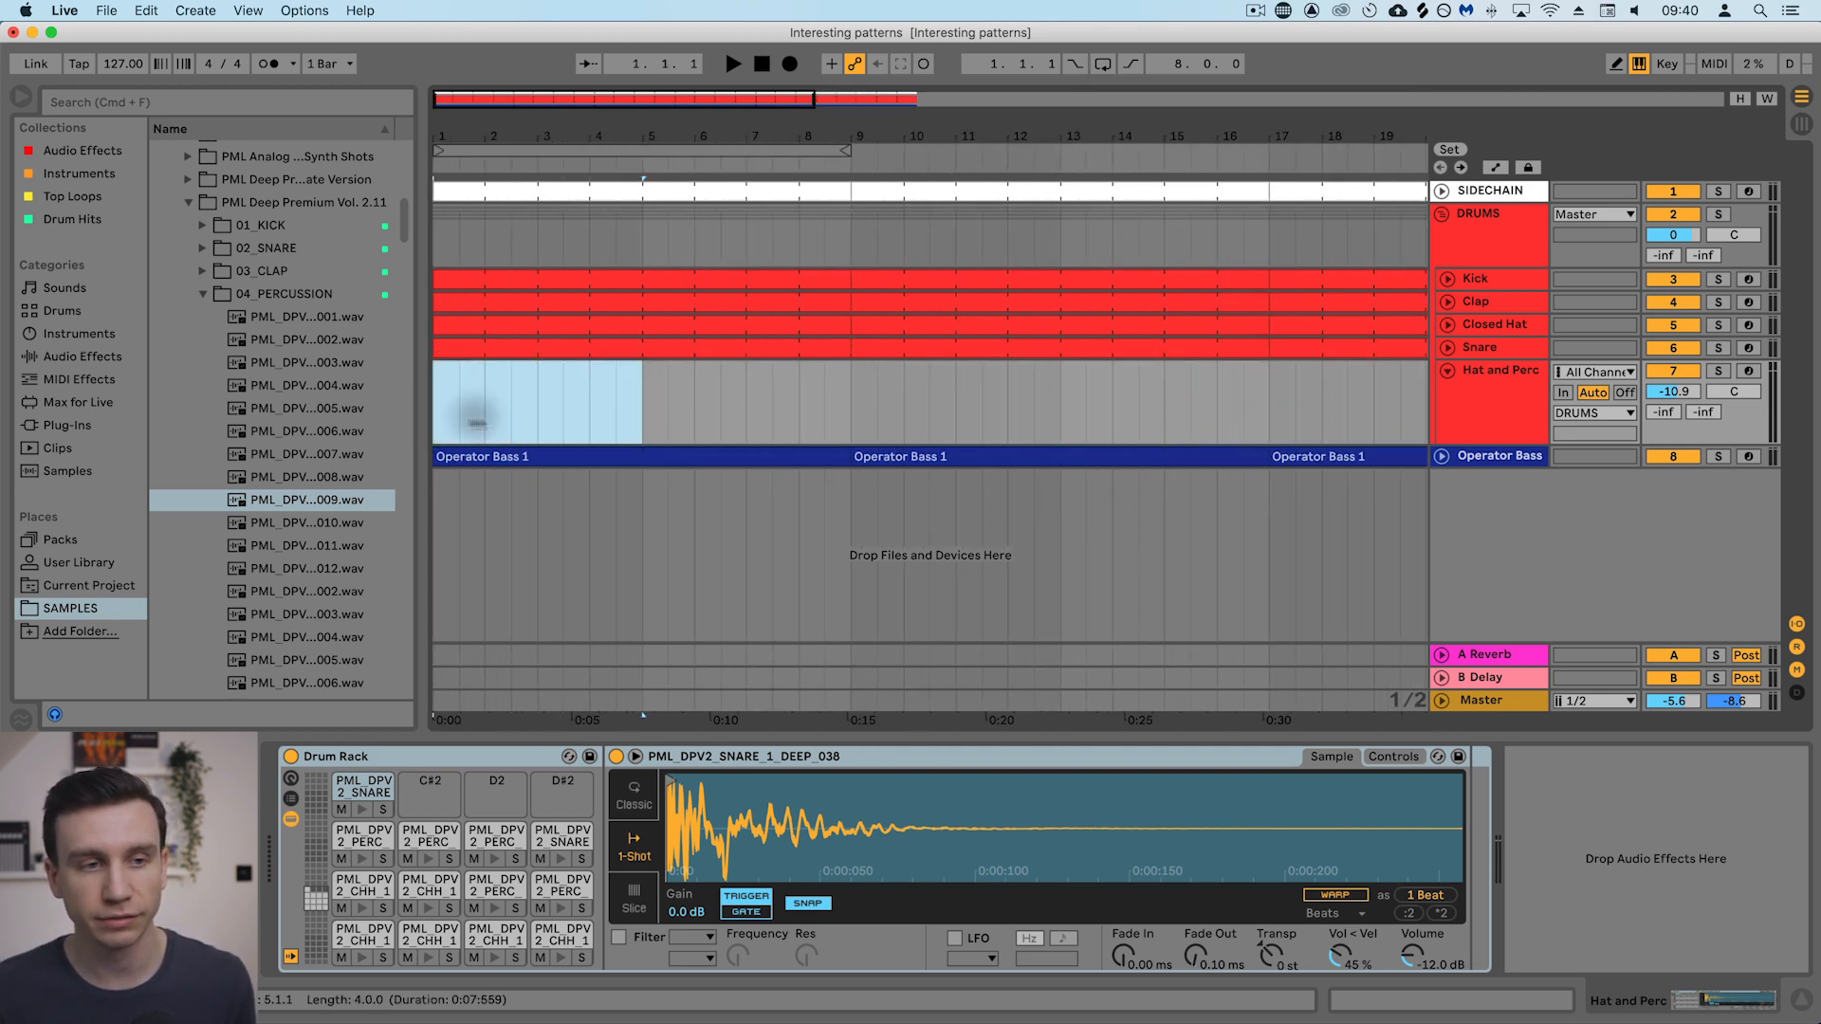
{"action": "right_click", "coordinate": [523, 418]}
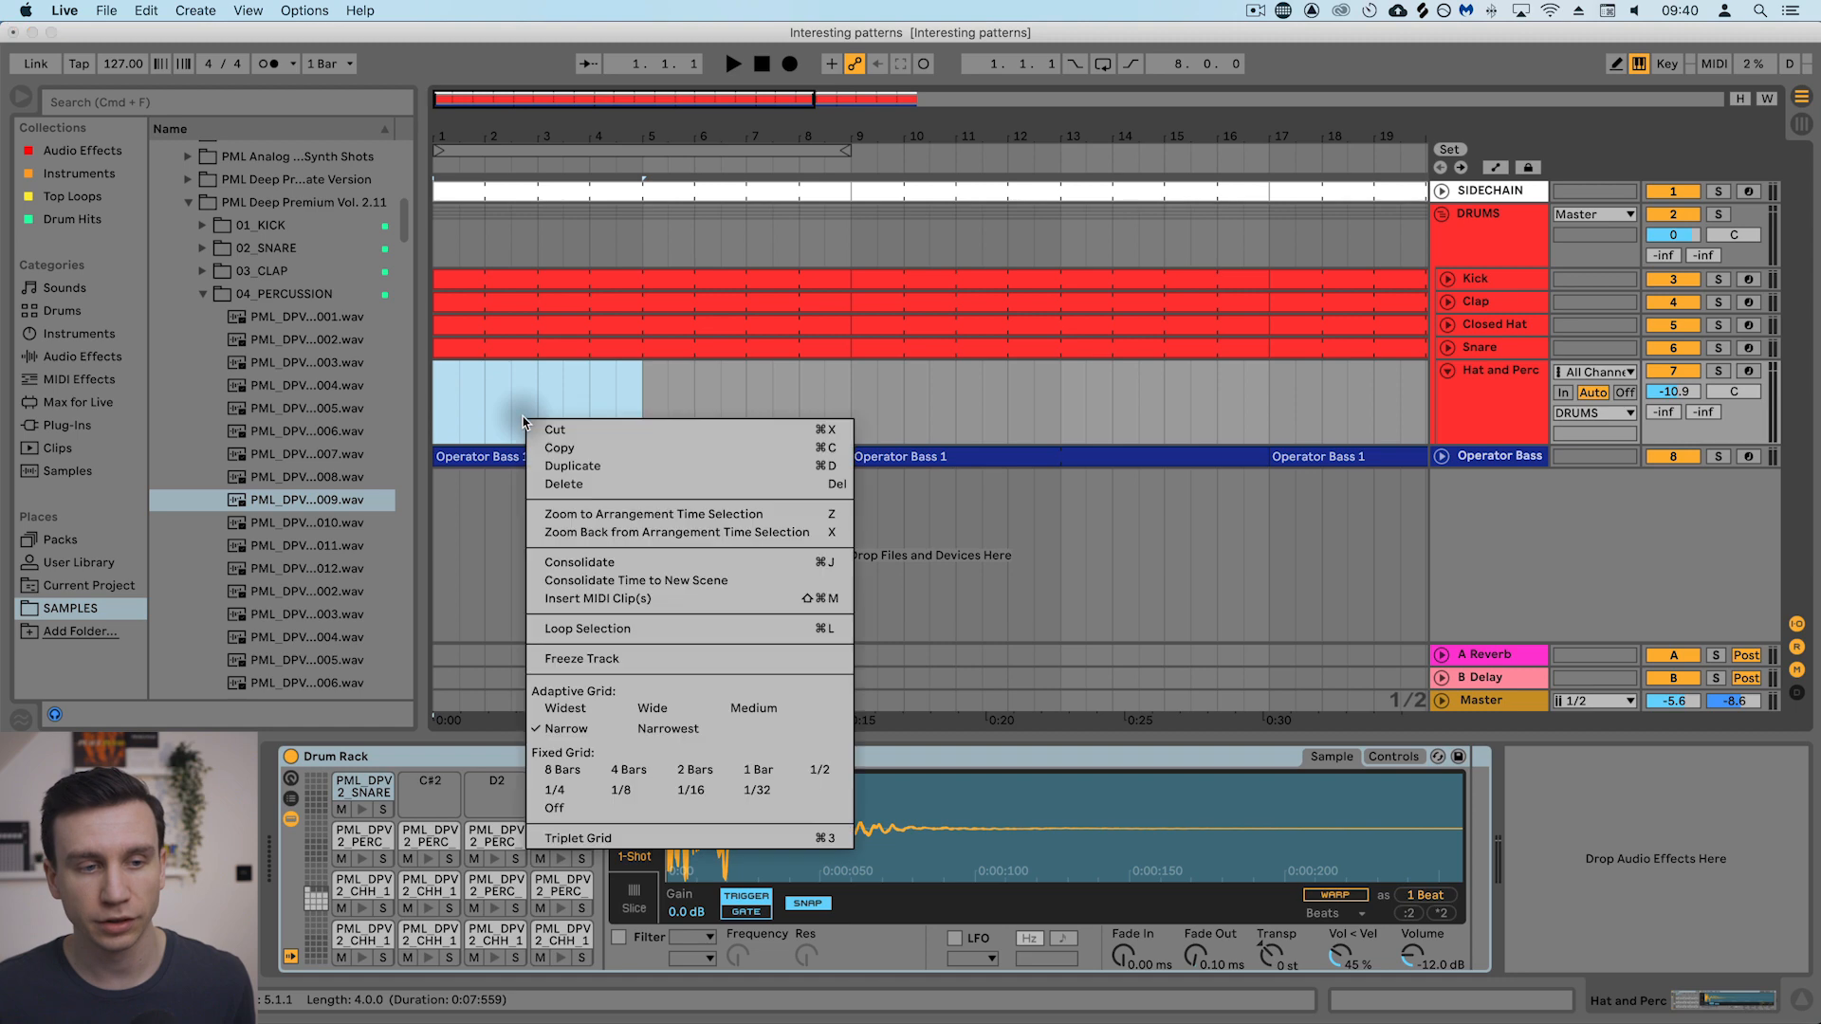
{"action": "left_click", "coordinate": [650, 599]}
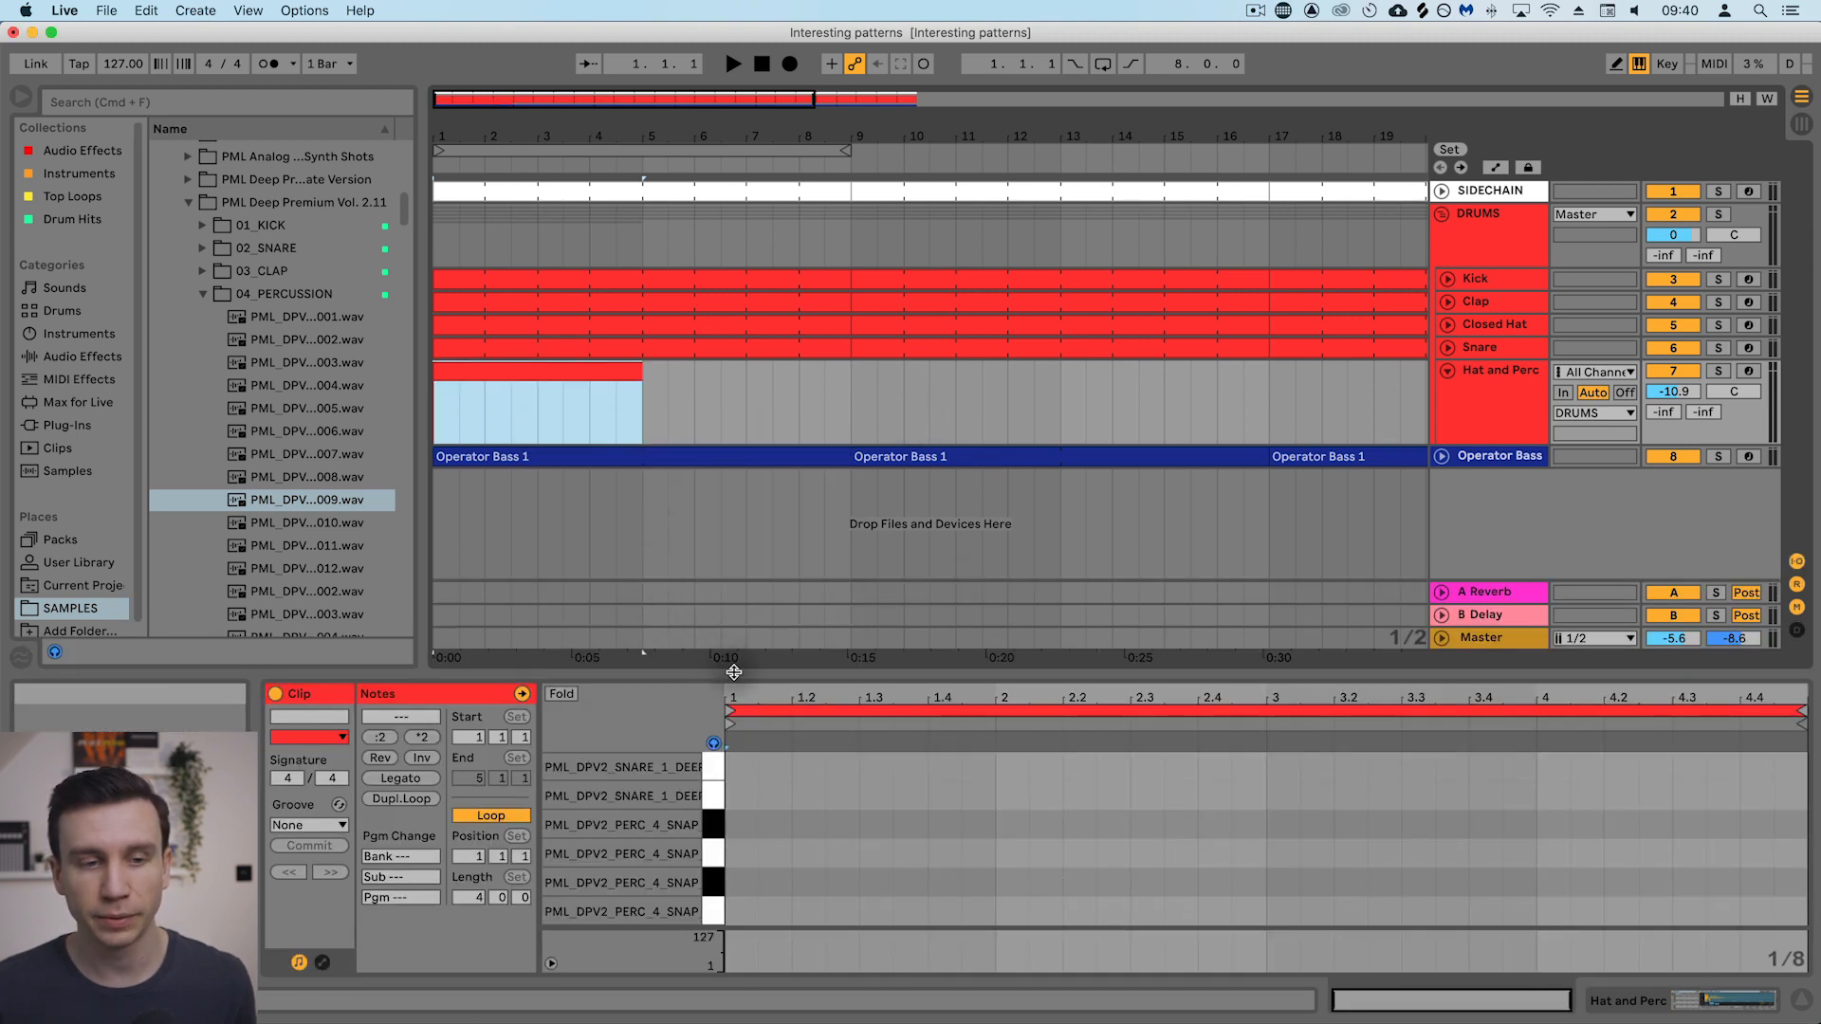
Enlarge the note editor, add an eighth note on C1 at the clip's start, and transpose it stepwise up to C2.
{"action": "left_click_drag", "start_coordinate": [732, 675], "coordinate": [761, 562]}
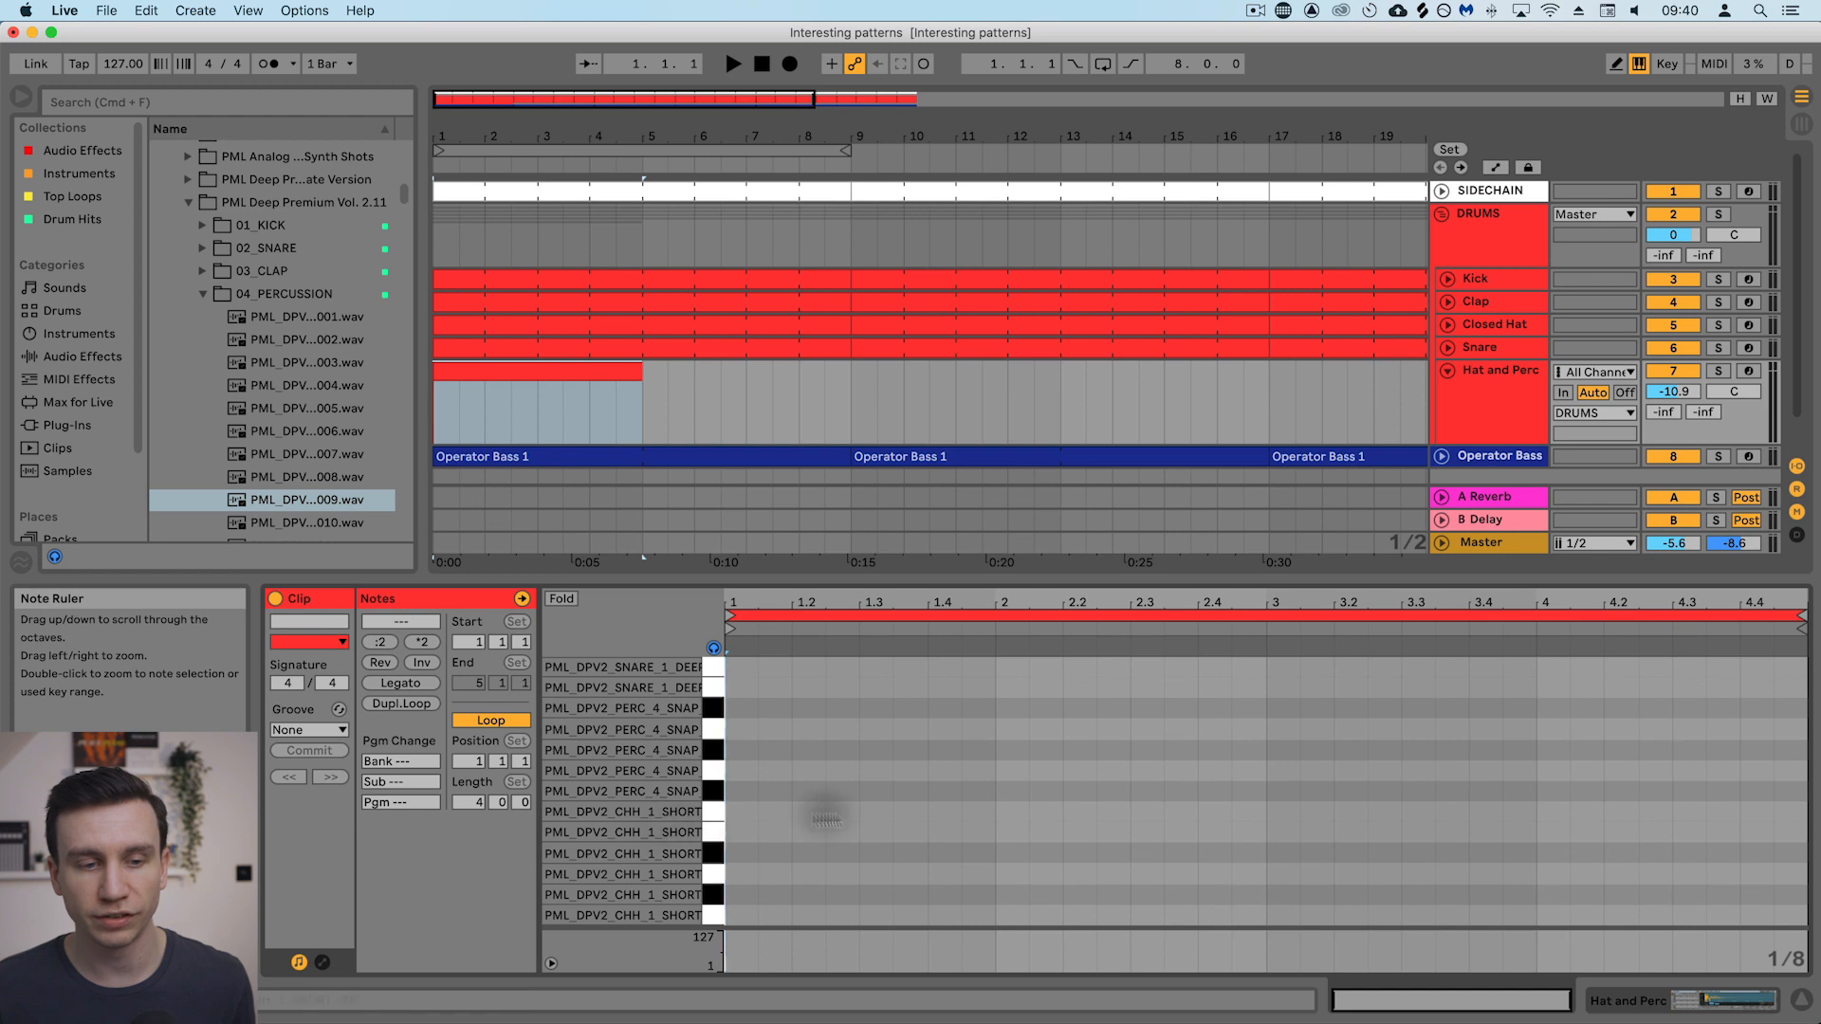
{"action": "double_click", "coordinate": [737, 915]}
{"action": "key", "text": "Up"}
{"action": "key", "text": "Up"}
{"action": "key", "text": "Up"}
{"action": "key", "text": "Up"}
{"action": "key", "text": "Up"}
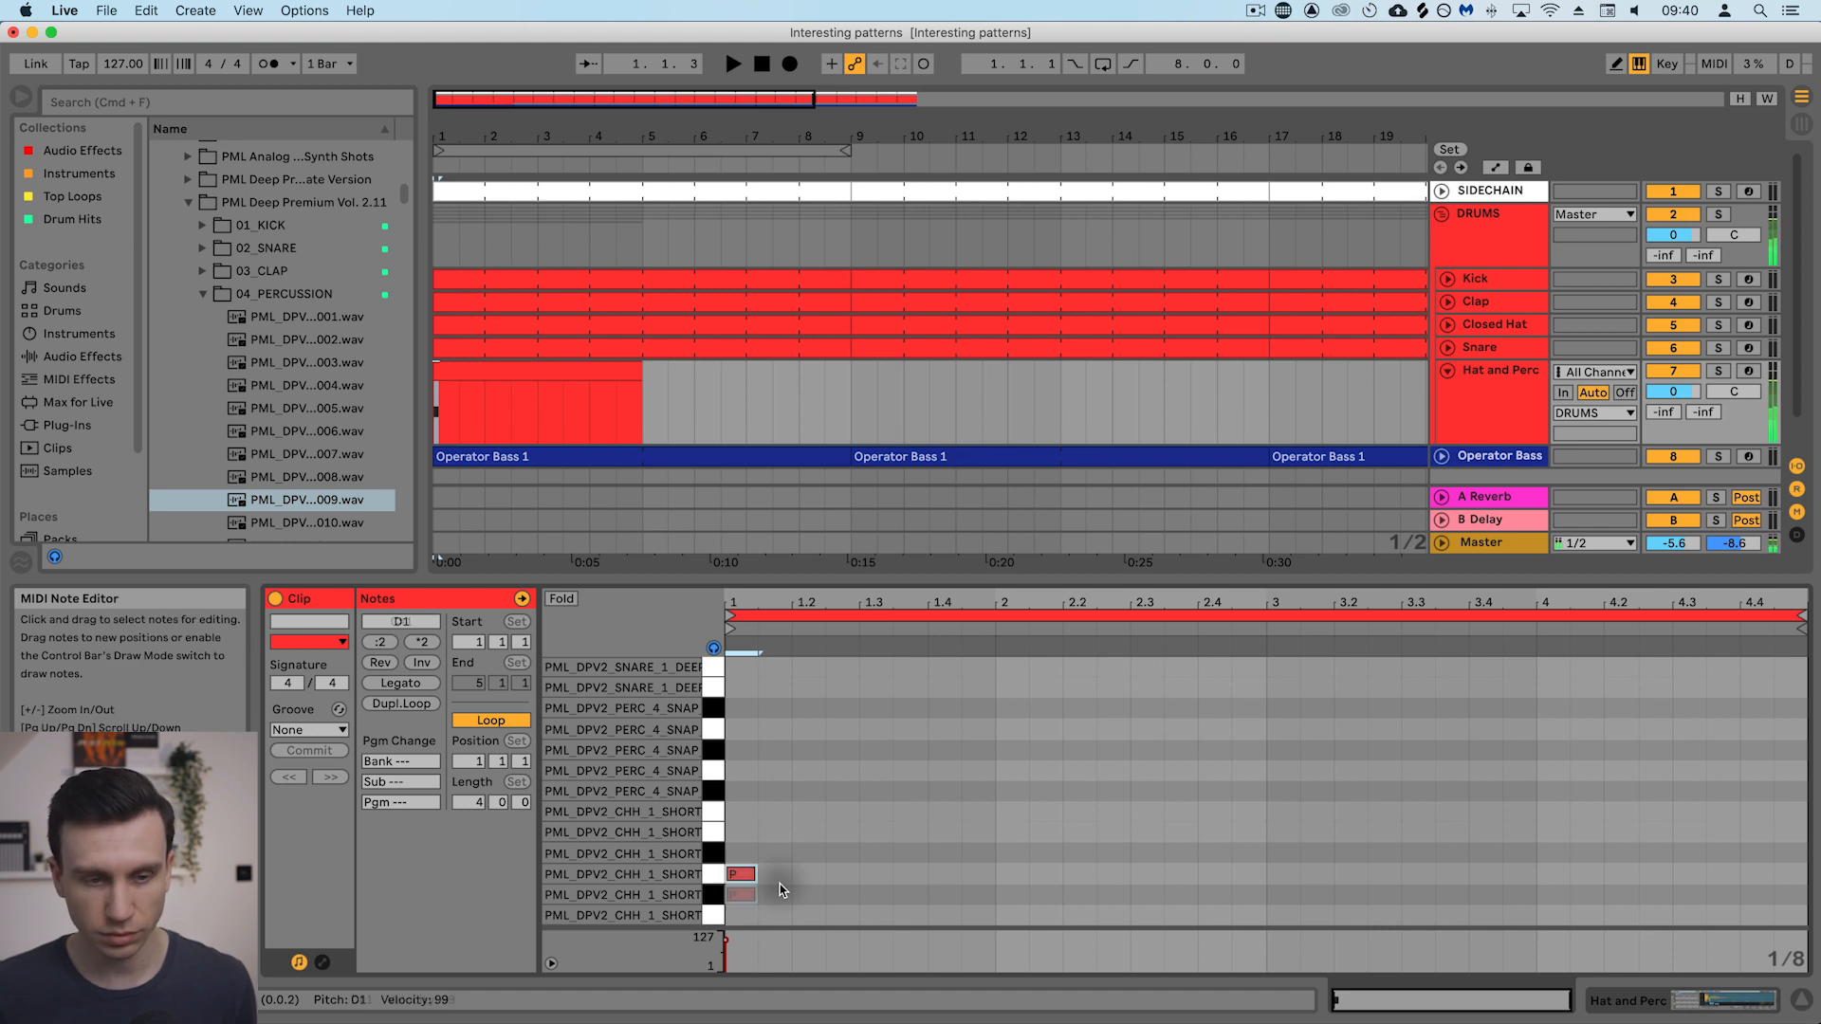
{"action": "key", "text": "Up"}
{"action": "key", "text": "Up"}
{"action": "key", "text": "Up"}
{"action": "key", "text": "Up"}
{"action": "key", "text": "Up"}
{"action": "key", "text": "Up"}
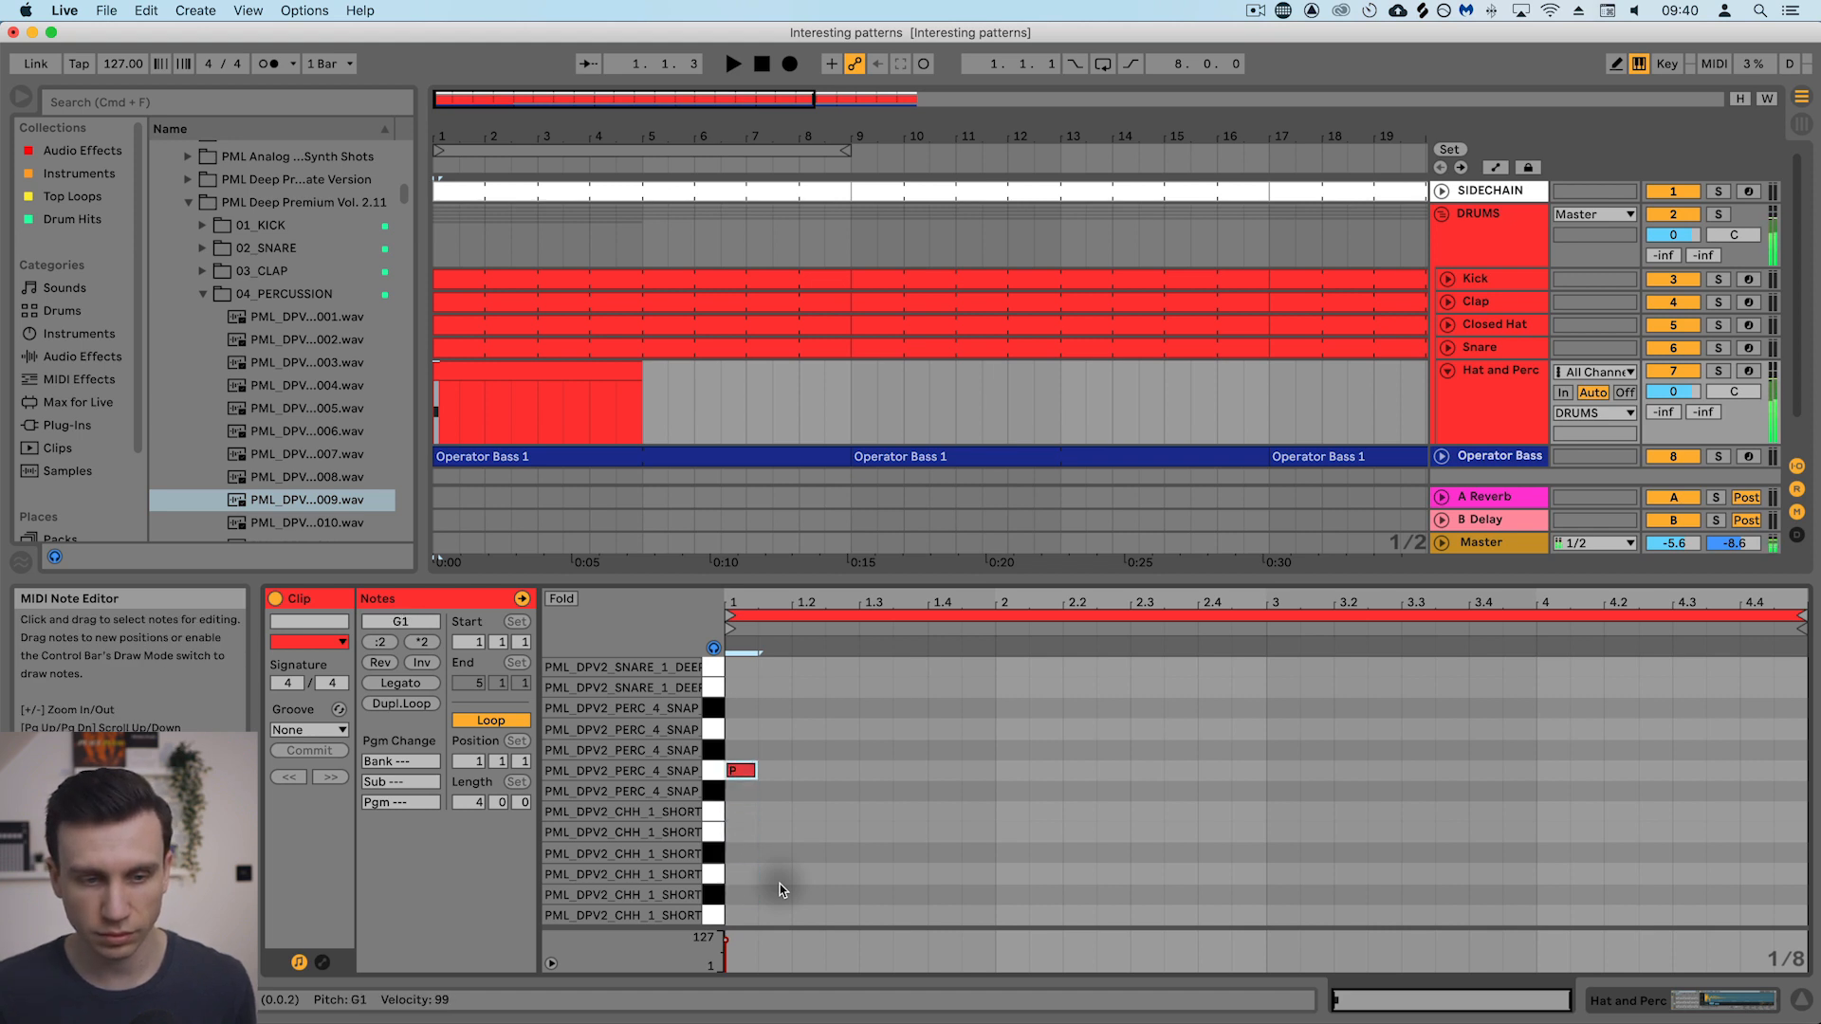
{"action": "key", "text": "Up"}
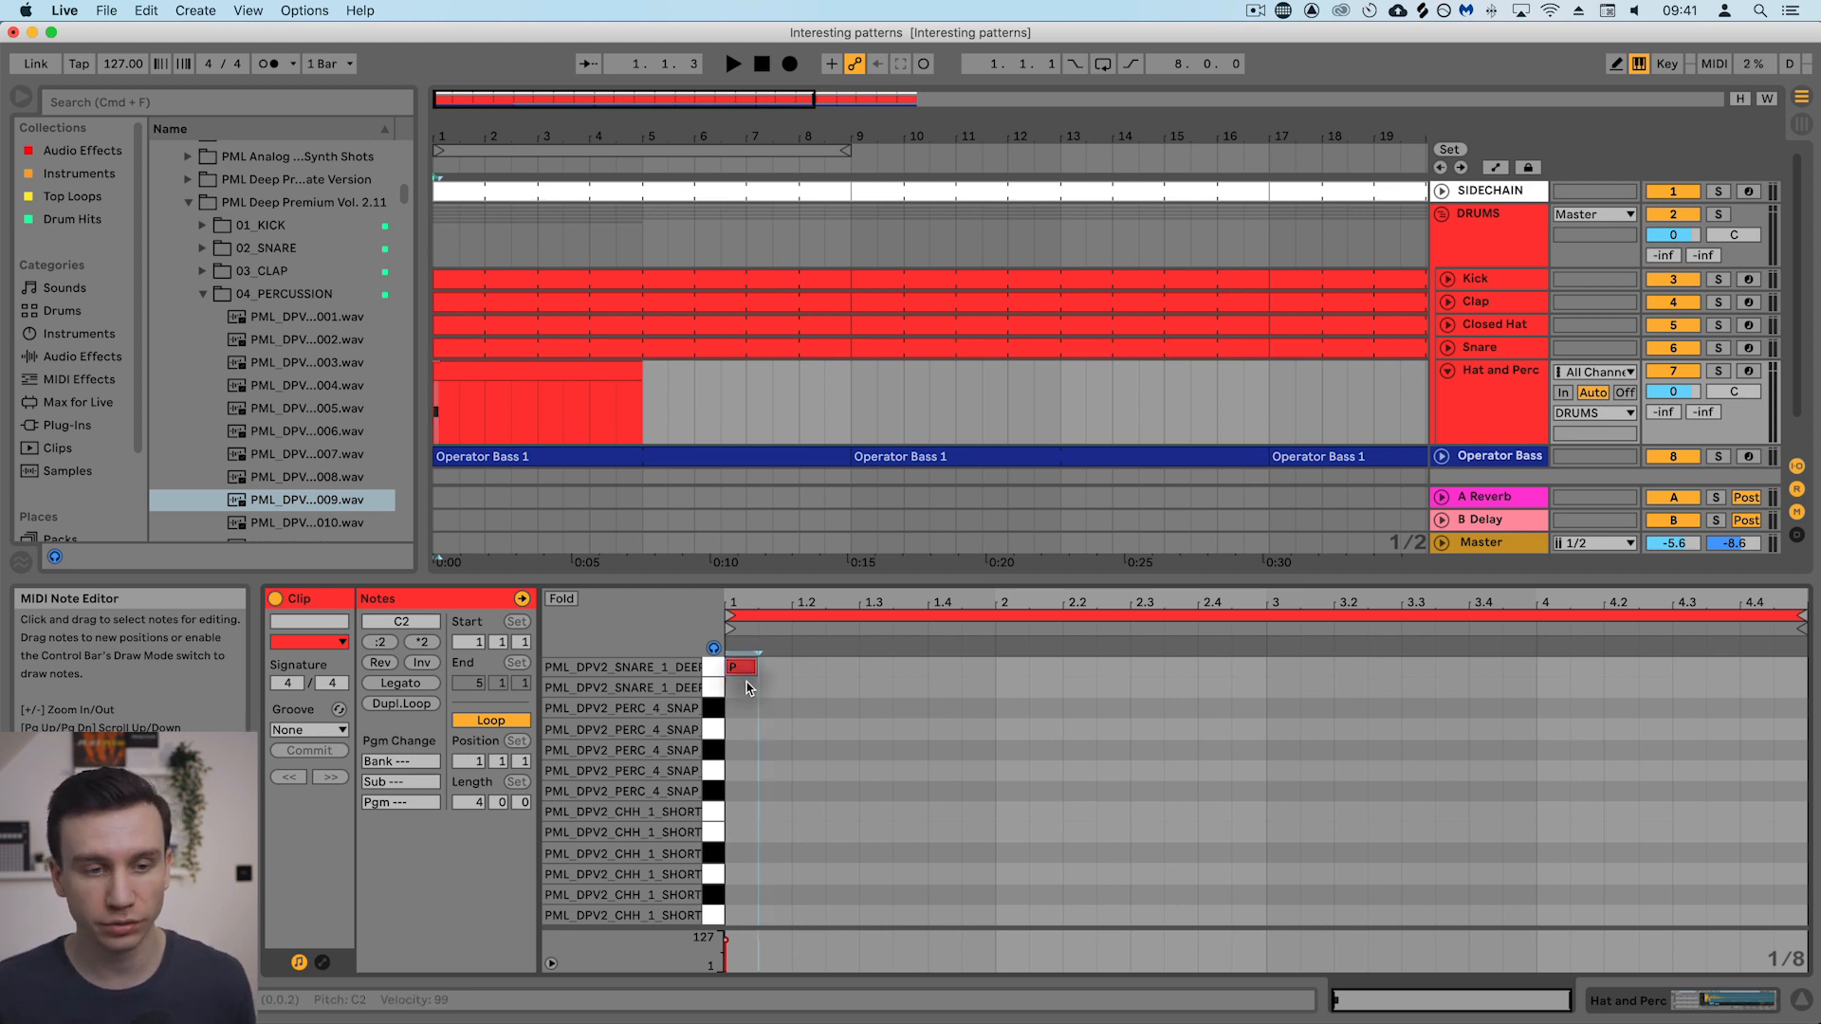
Copy the C2 note down at the clip's start so every row from C1 to C2 has a note.
{"action": "left_click_drag", "start_coordinate": [747, 685], "coordinate": [743, 709]}
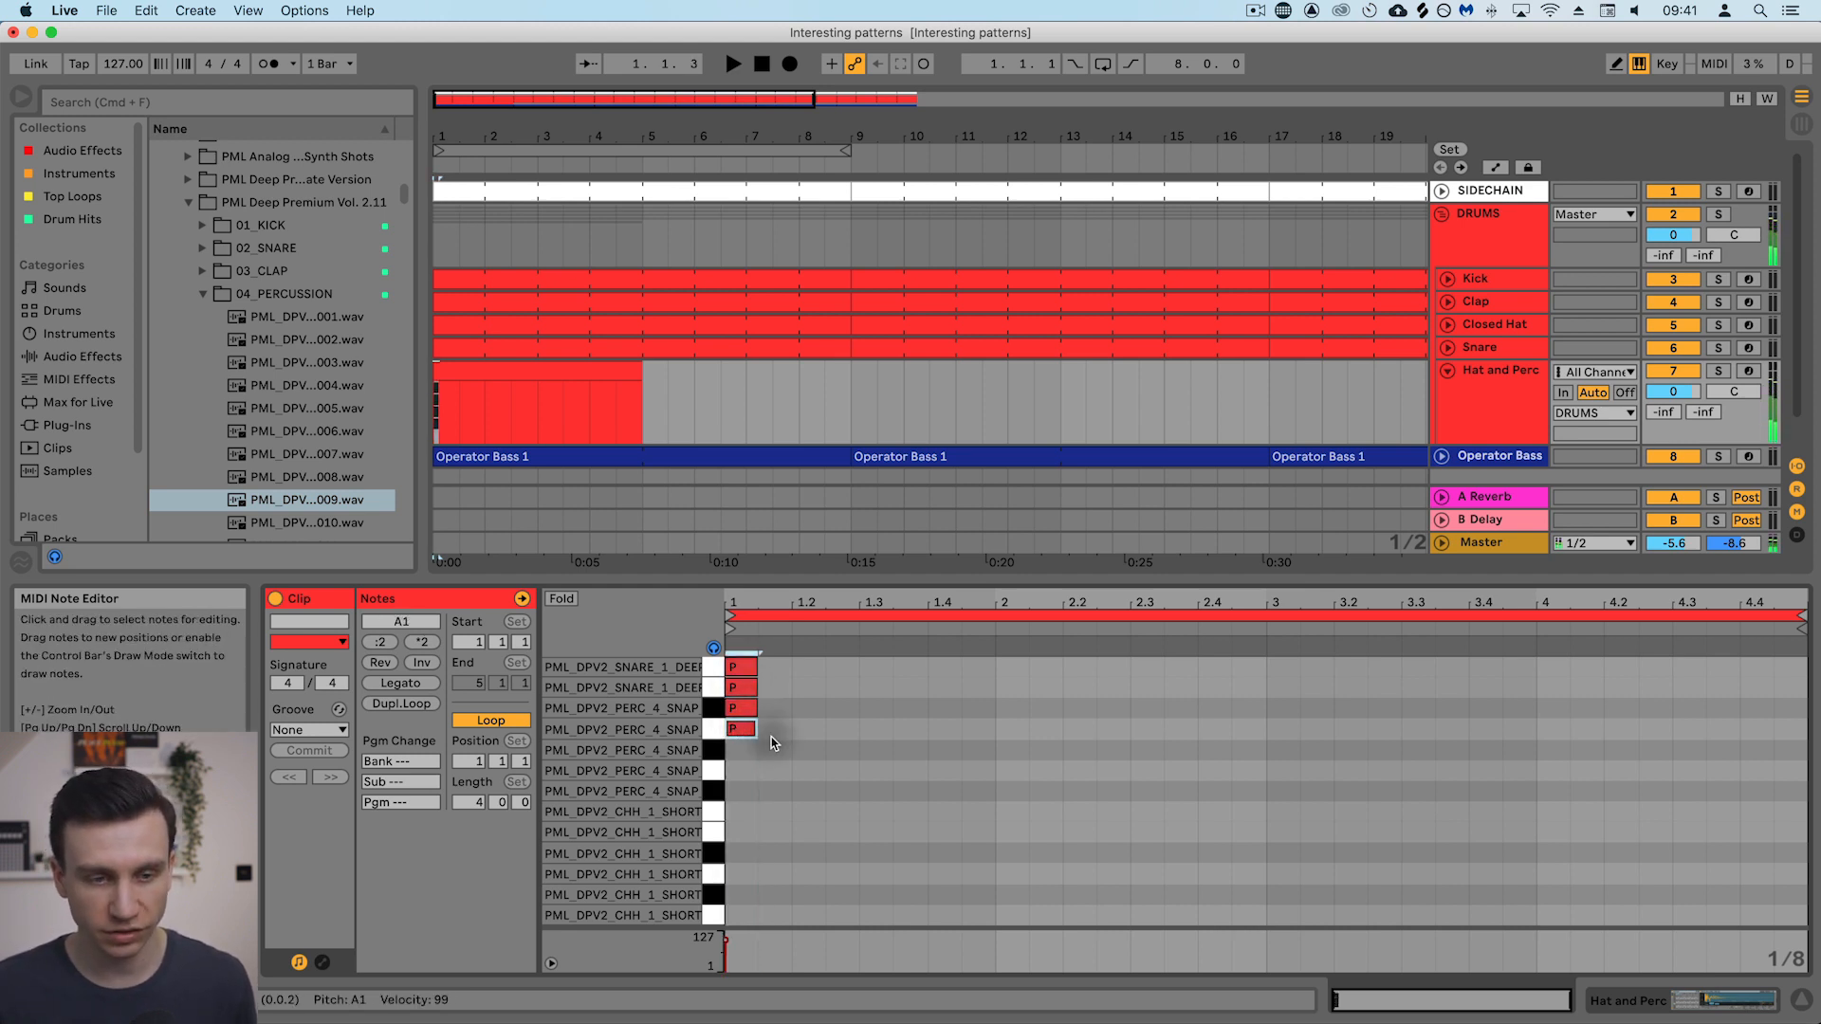
{"action": "left_click", "coordinate": [745, 729]}
{"action": "mouse_move", "coordinate": [745, 770]}
{"action": "left_mouse_down"}
{"action": "mouse_move", "coordinate": [744, 832]}
{"action": "mouse_move", "coordinate": [740, 812]}
{"action": "left_mouse_up"}
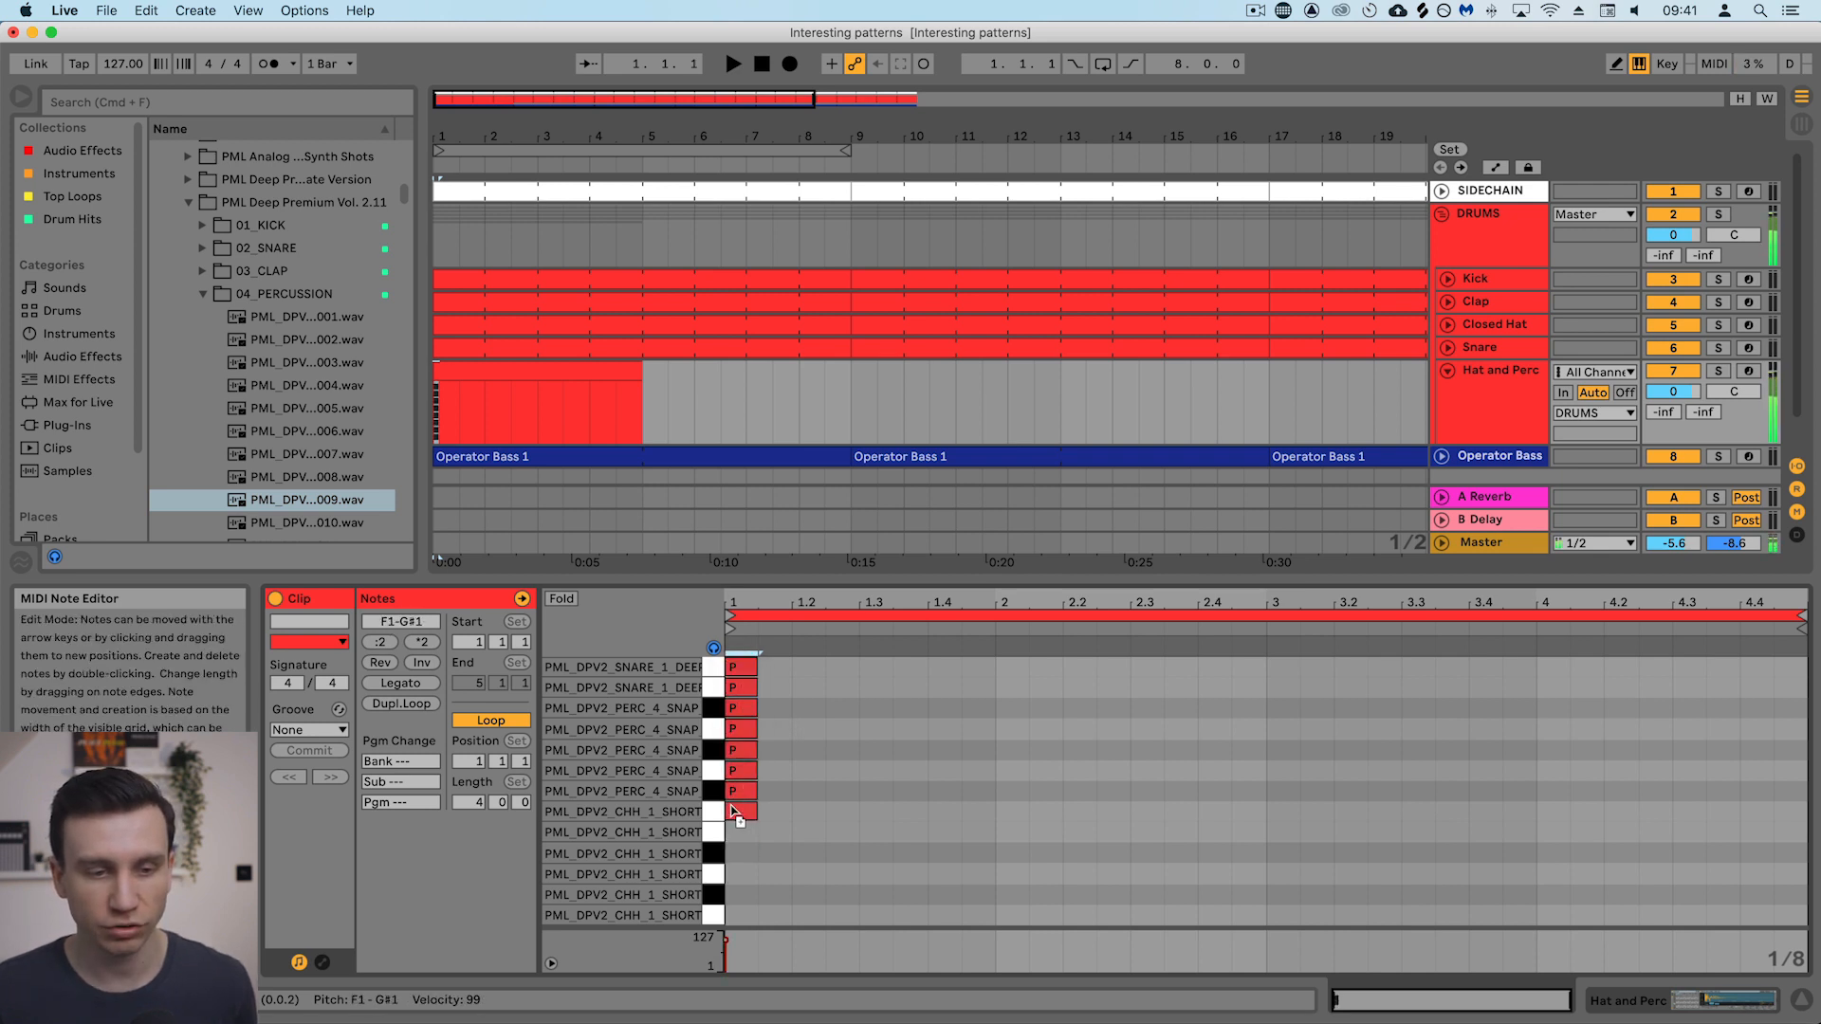
{"action": "key", "text": "super+a"}
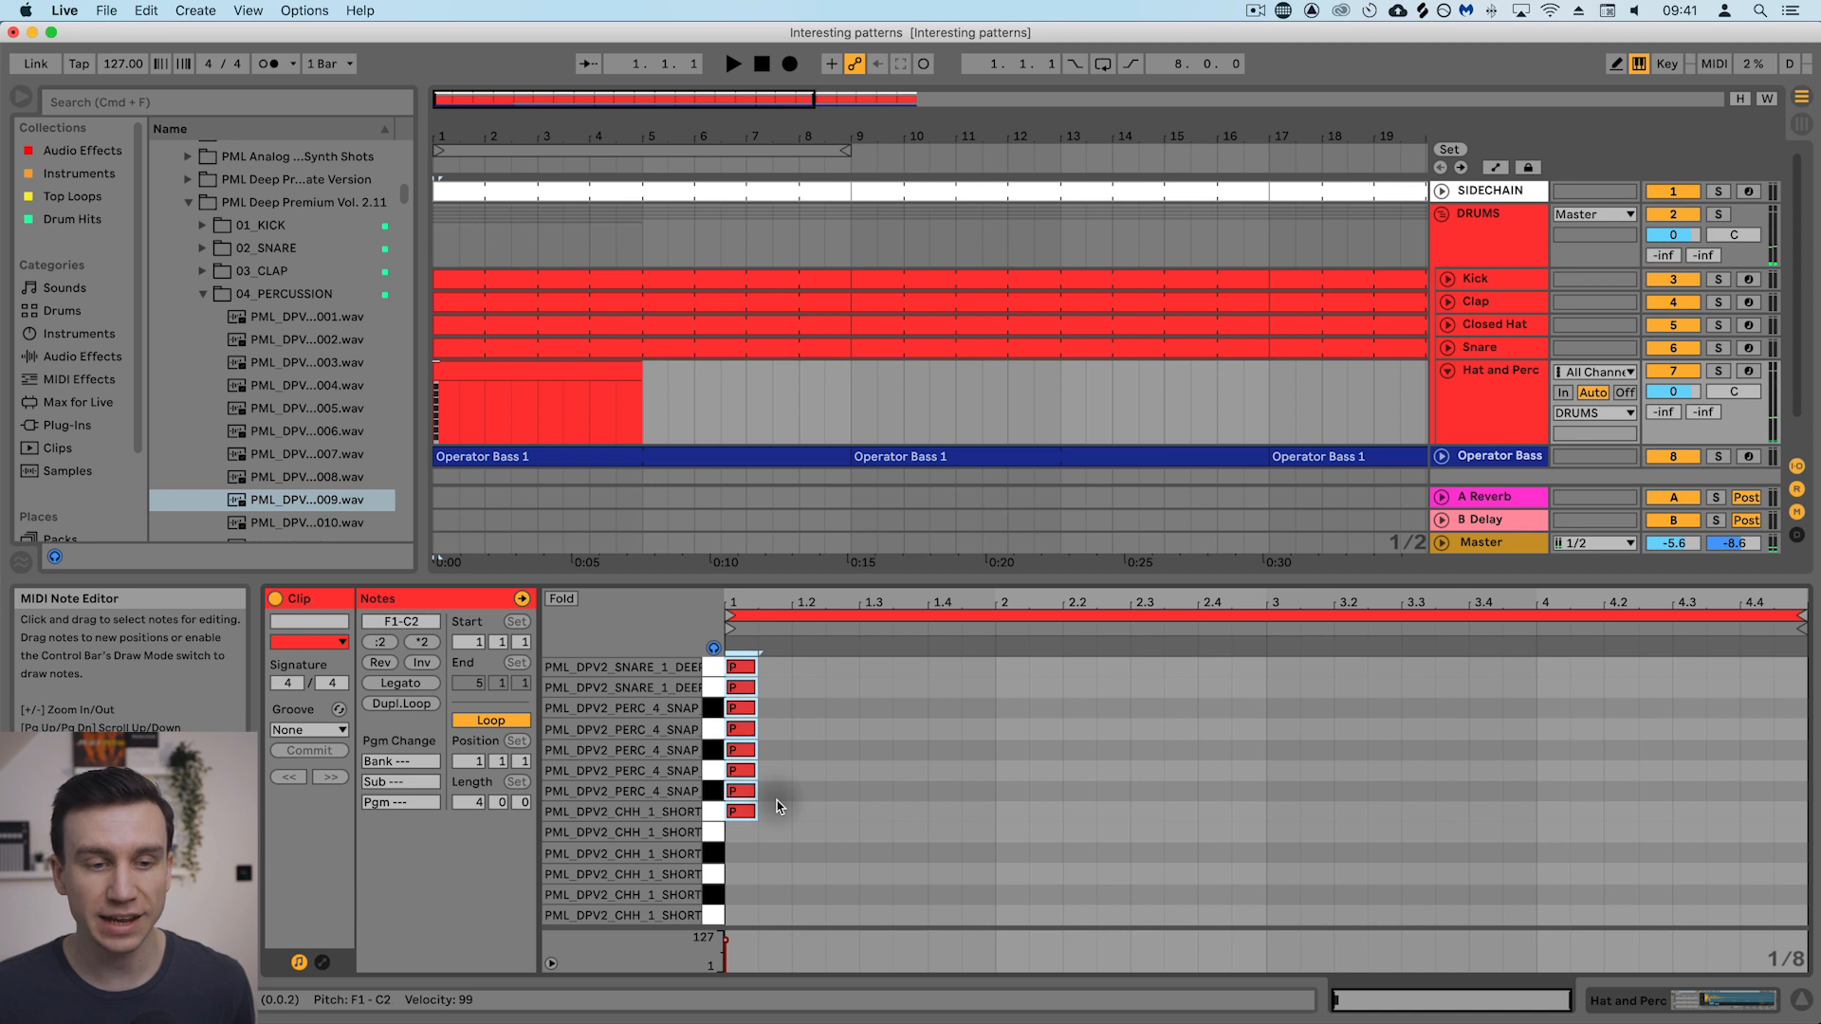
{"action": "left_click_drag", "start_coordinate": [741, 777], "coordinate": [740, 882]}
Apply Legato to all the notes from C1 to C2 so they fill the four-bar clip.
{"action": "left_click", "coordinate": [808, 806]}
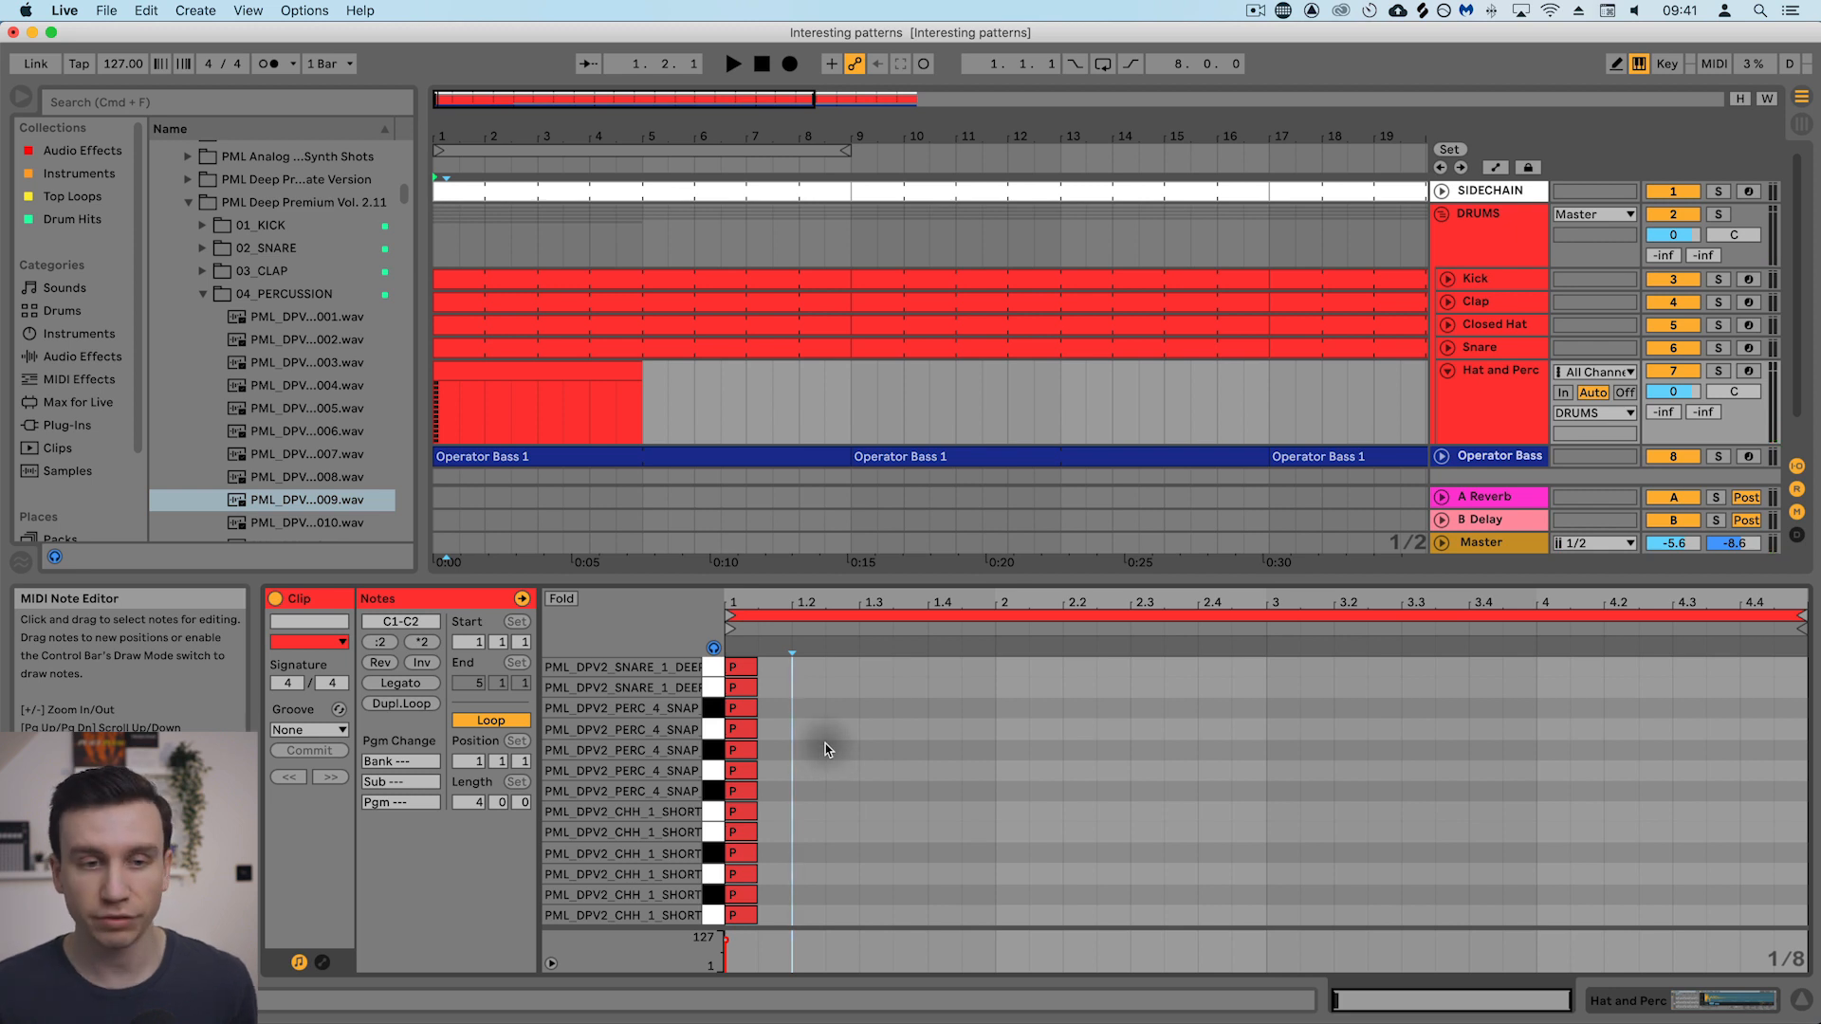
{"action": "key", "text": "super+a"}
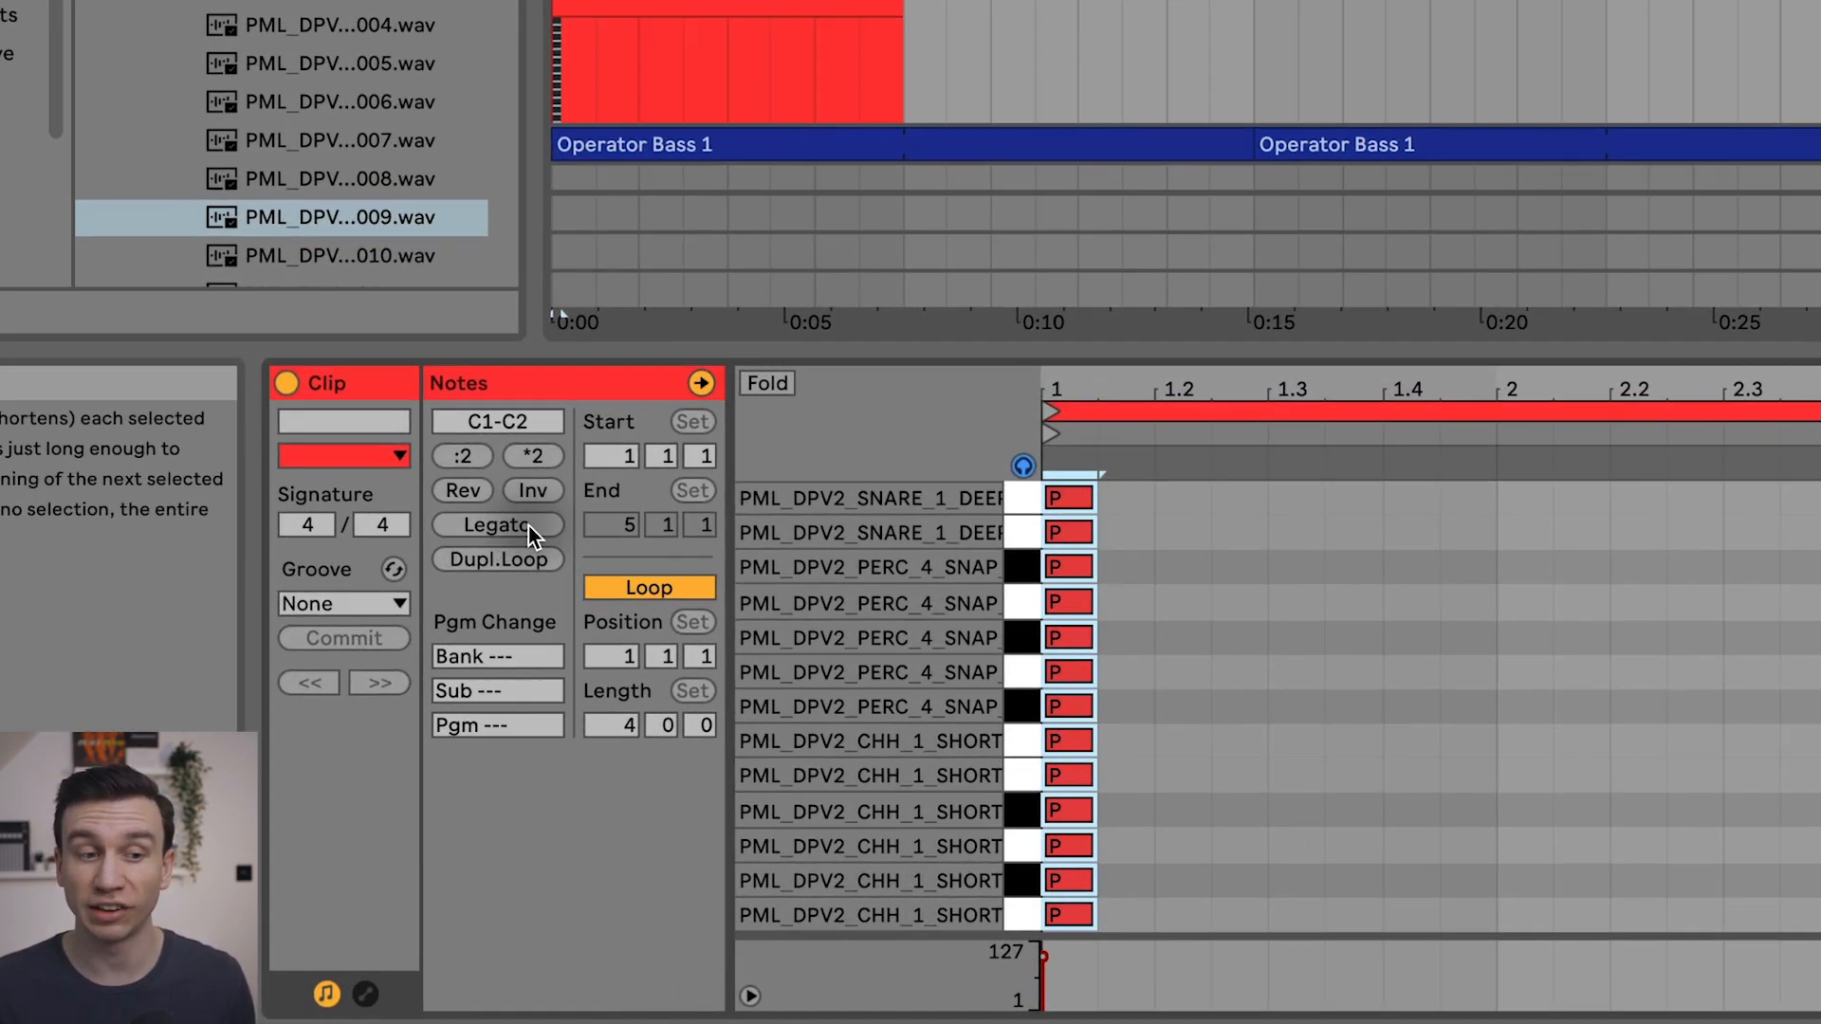
{"action": "left_click", "coordinate": [527, 526]}
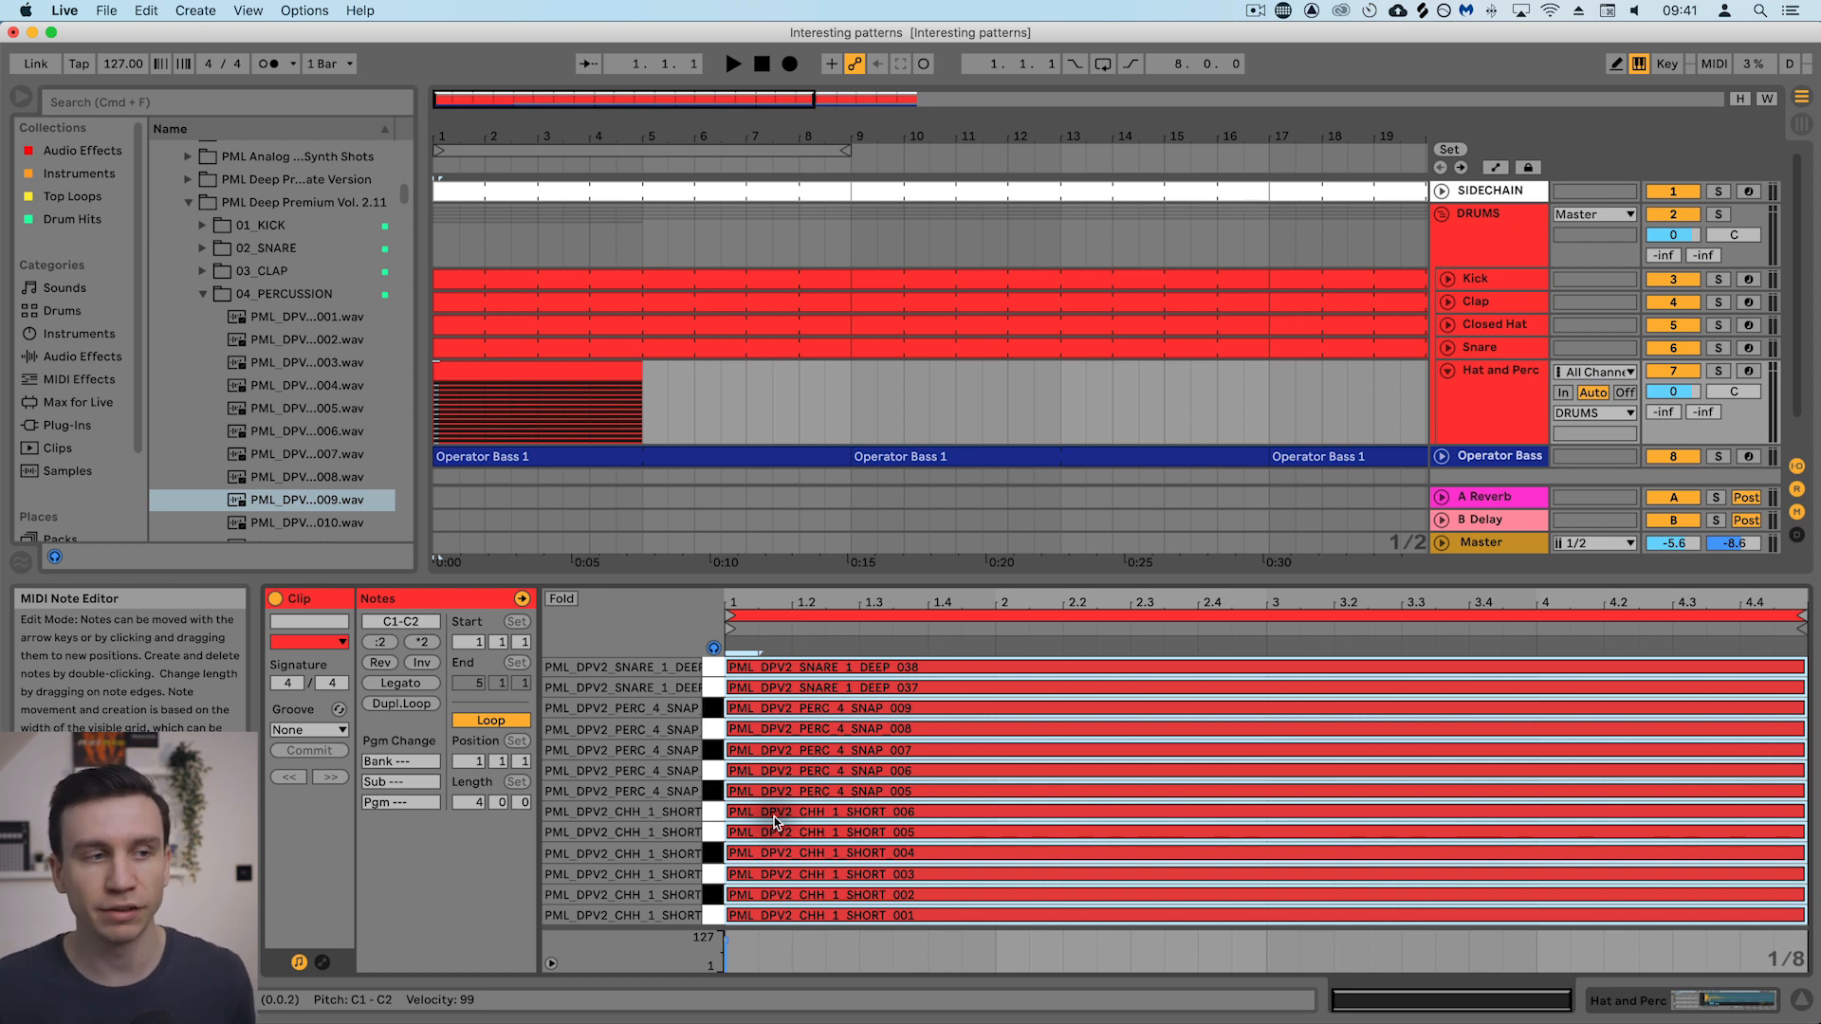
Add an Arpeggiator and a Velocity MIDI effect, in that order, before the Drum Rack on the Hat and Perc track.
{"action": "left_click", "coordinate": [79, 381]}
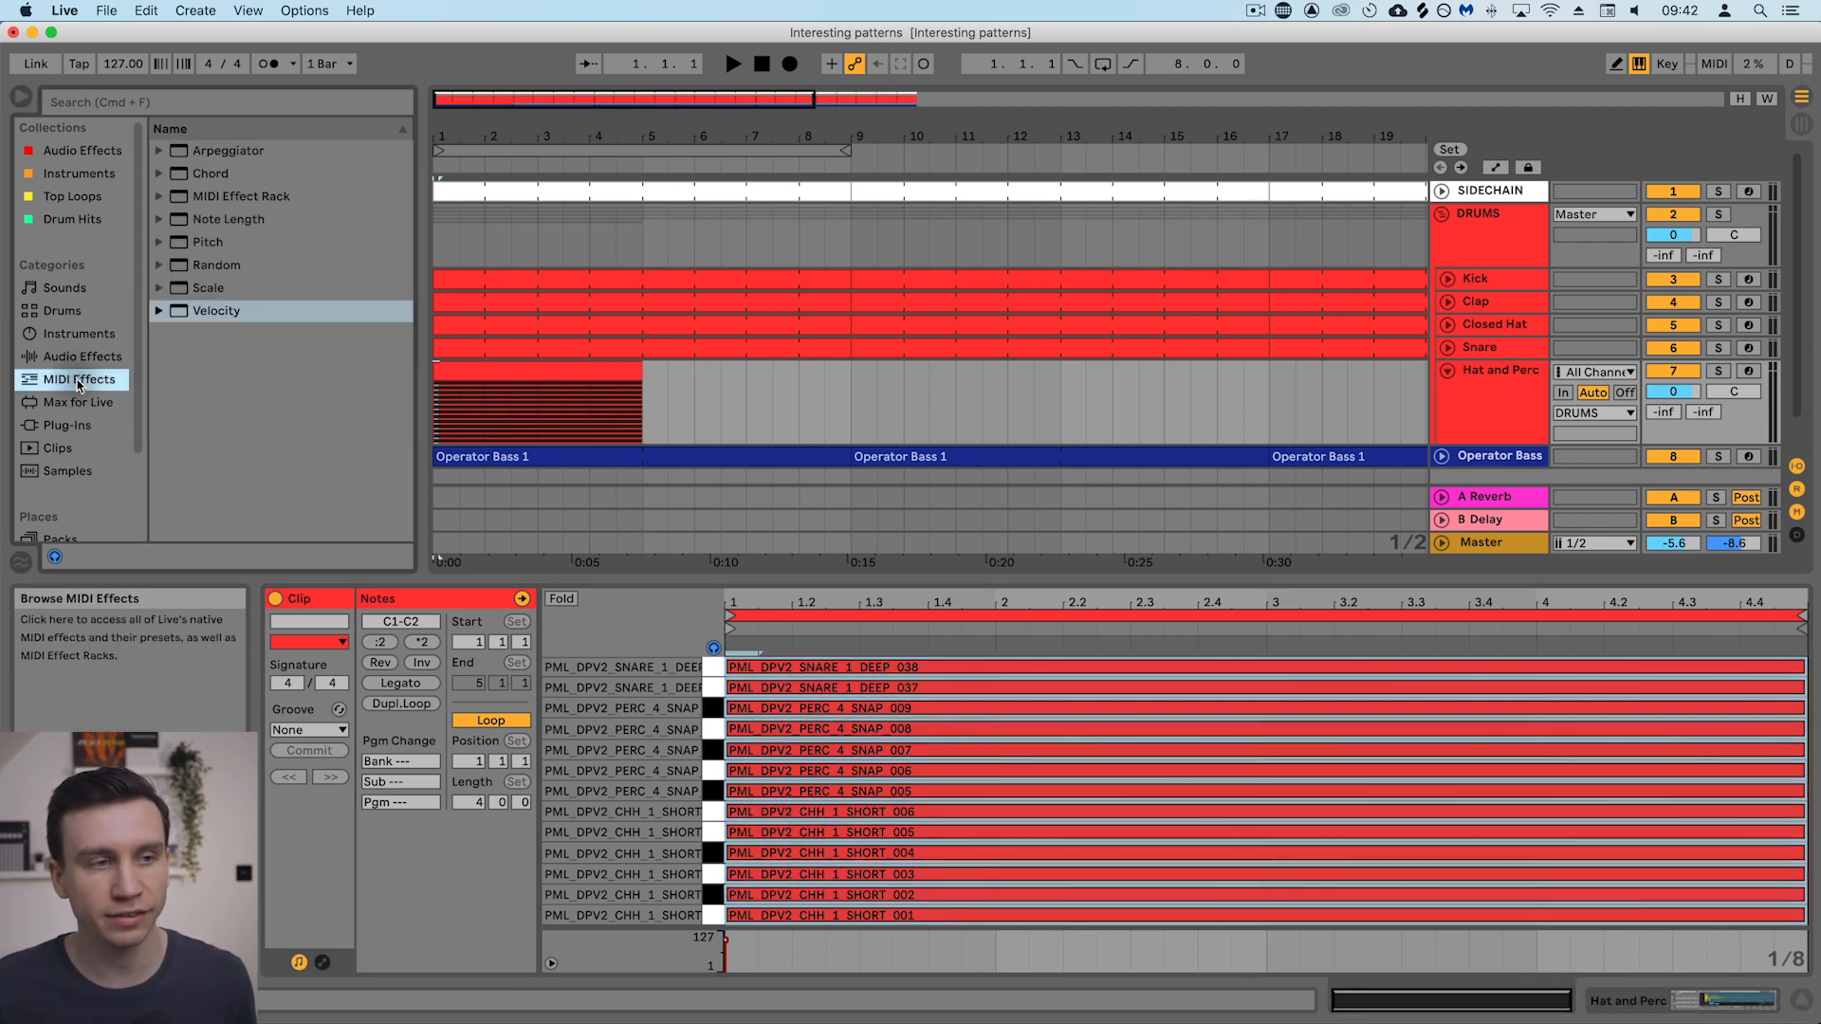
{"action": "left_click", "coordinate": [238, 154]}
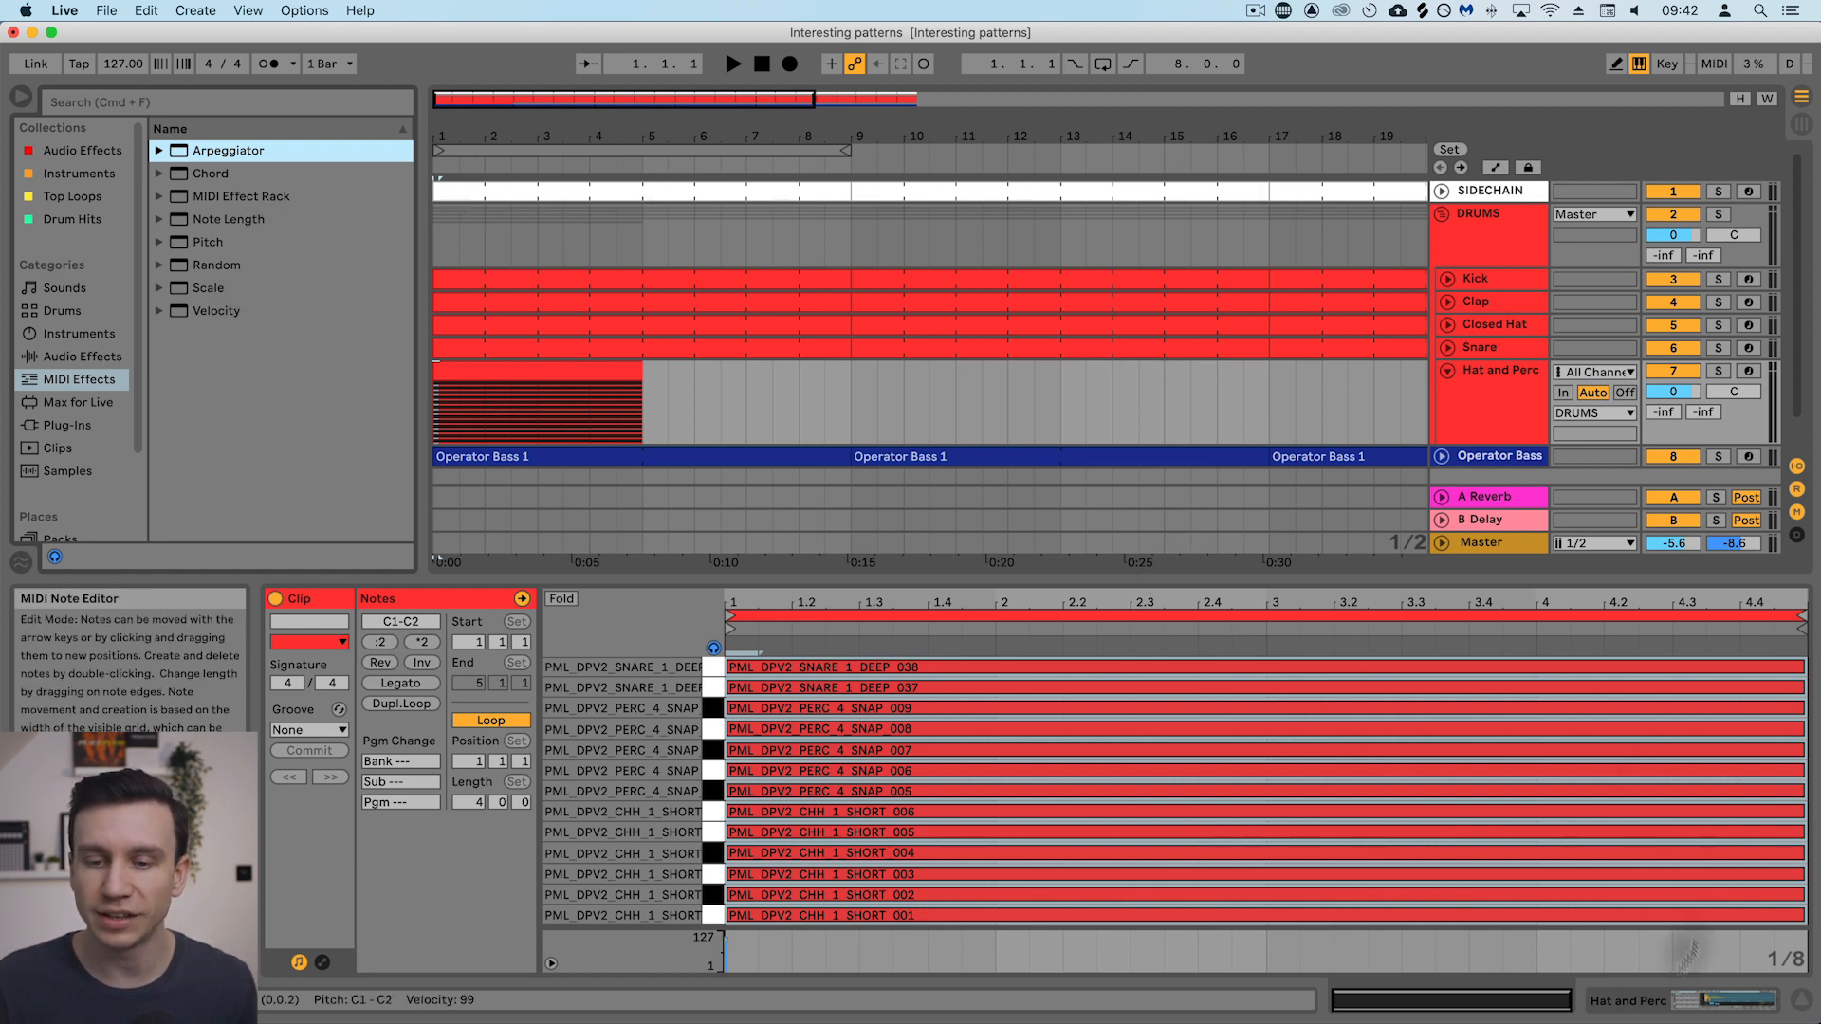
{"action": "left_click", "coordinate": [1684, 1000]}
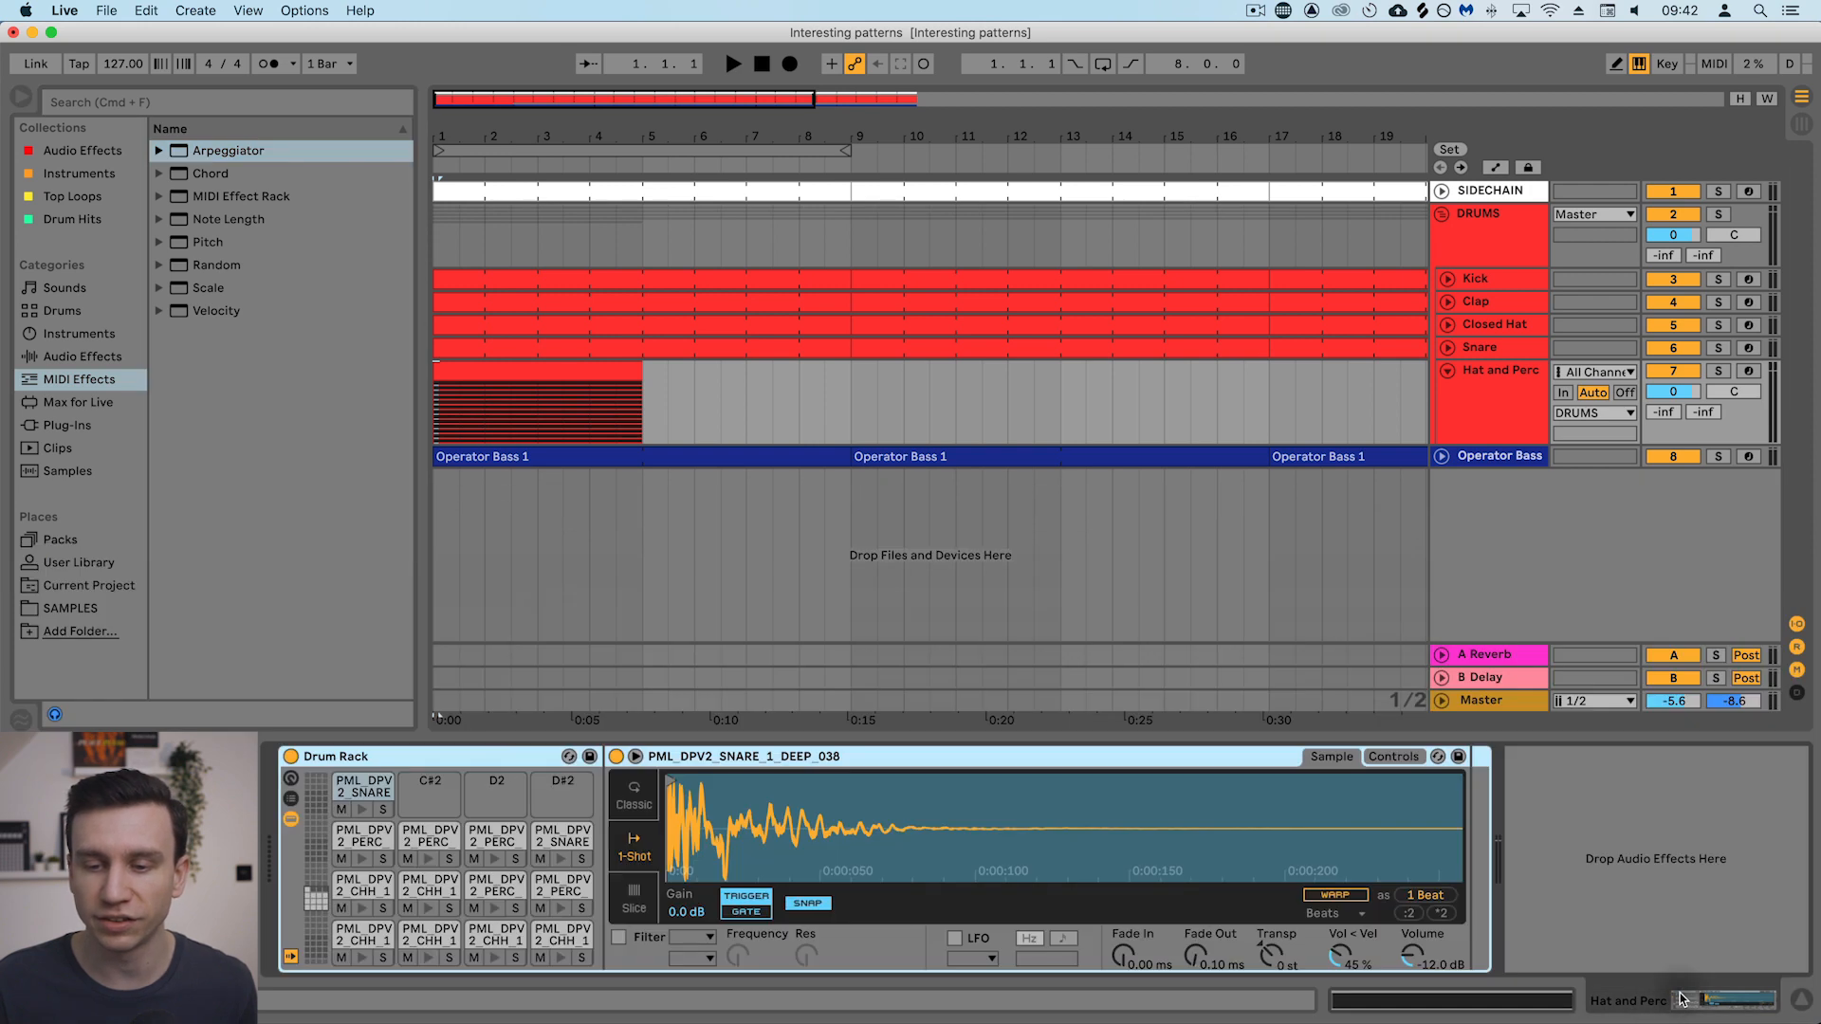
{"action": "left_click", "coordinate": [1460, 1011]}
{"action": "left_click", "coordinate": [1460, 1011]}
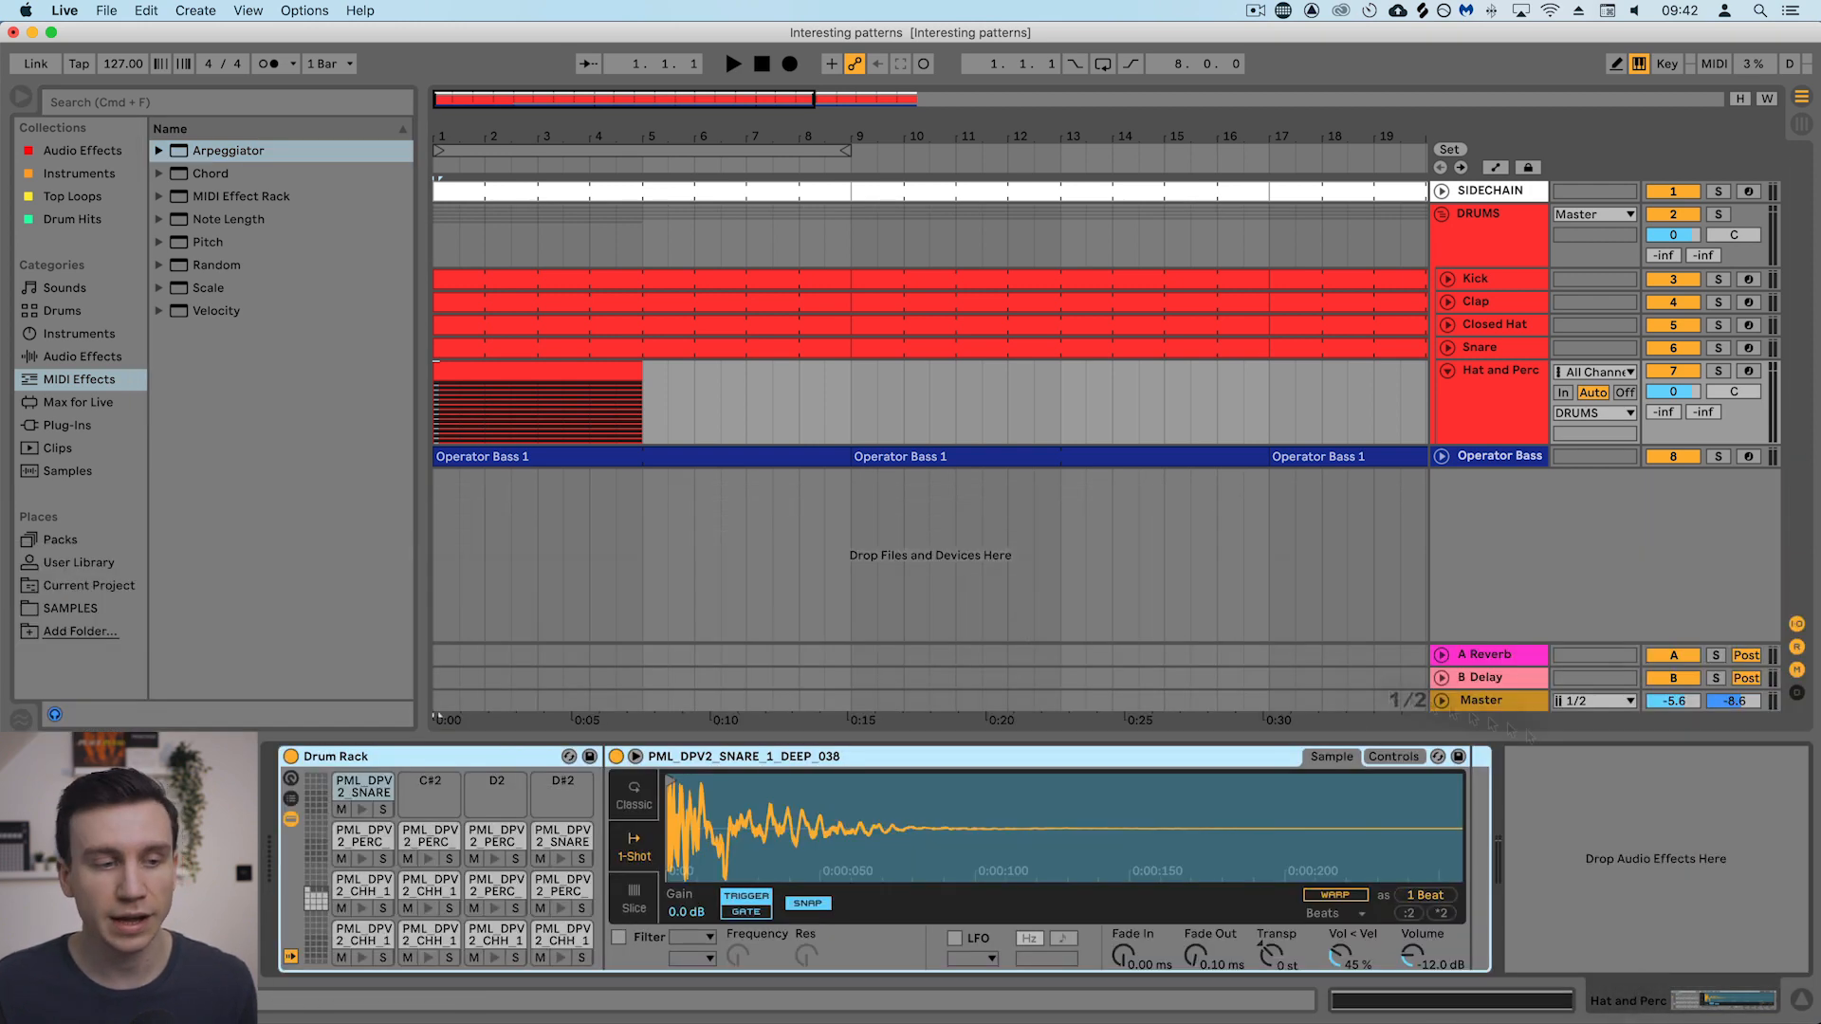
{"action": "left_click_drag", "start_coordinate": [237, 149], "coordinate": [277, 821]}
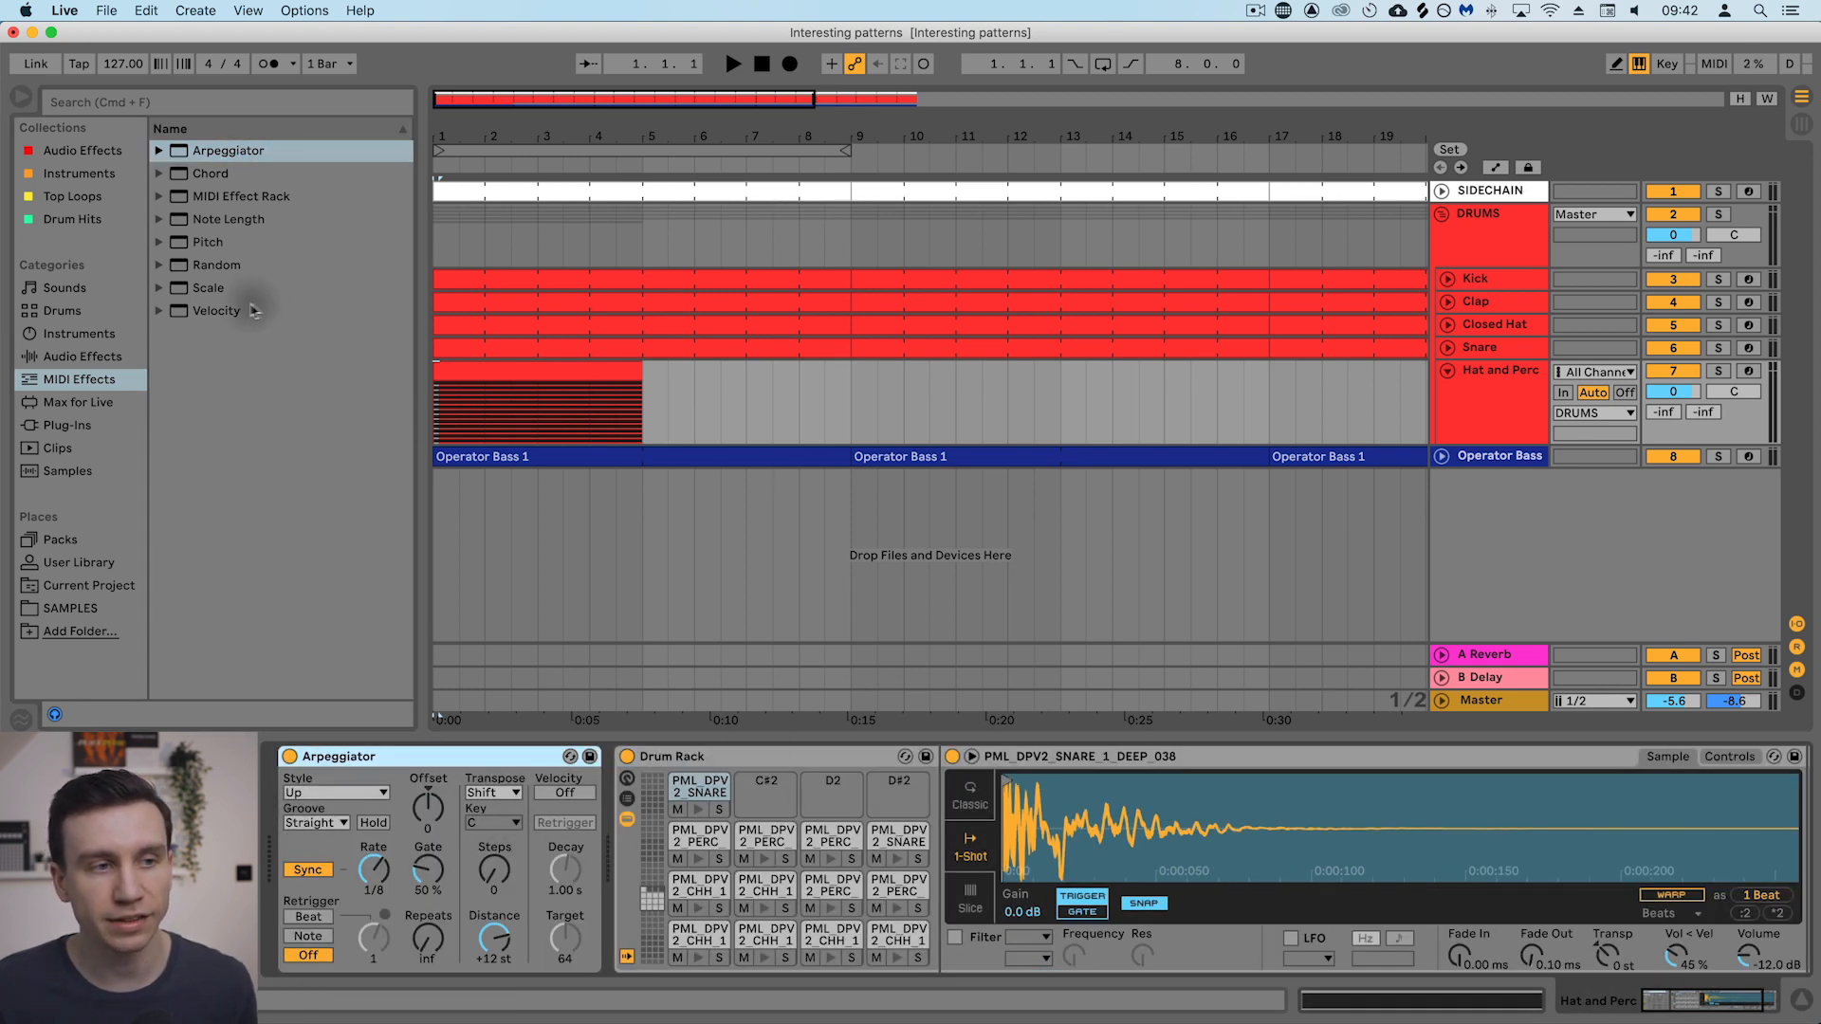
{"action": "left_click_drag", "start_coordinate": [218, 313], "coordinate": [611, 816]}
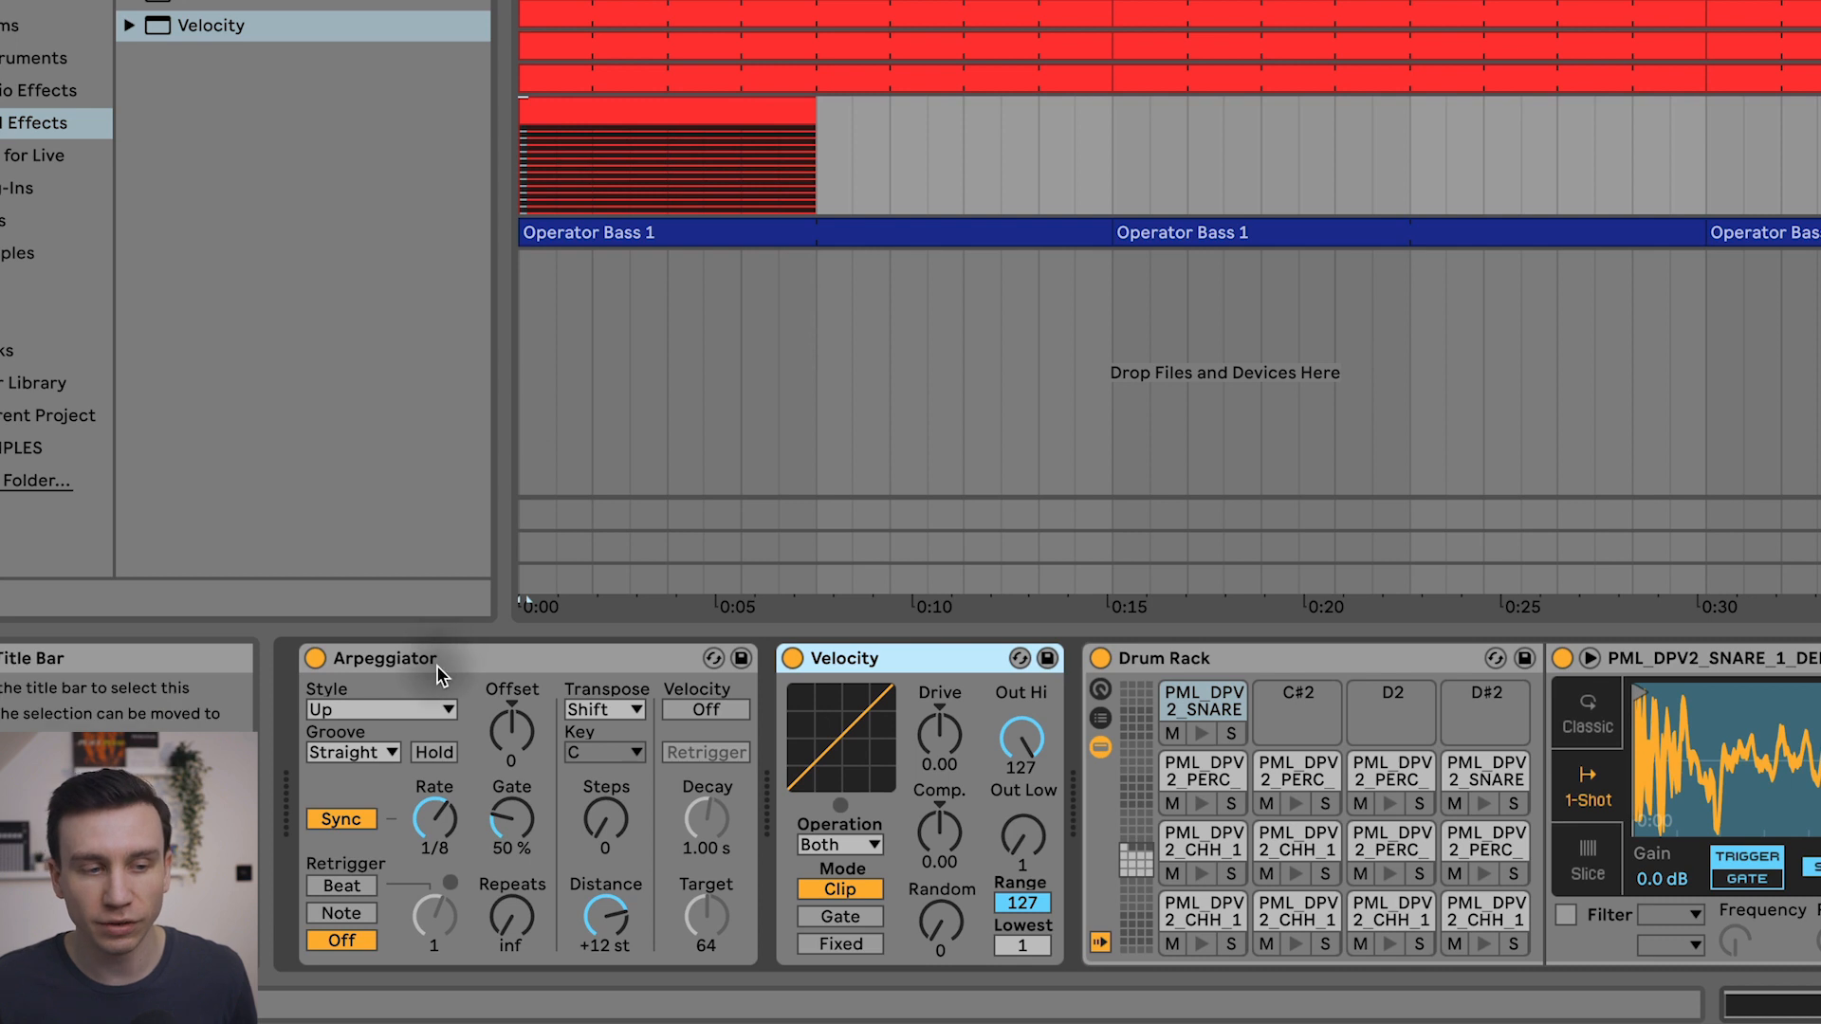
Set the Arpeggiator's style to Random and its rate to 1/16.
{"action": "left_click", "coordinate": [397, 707]}
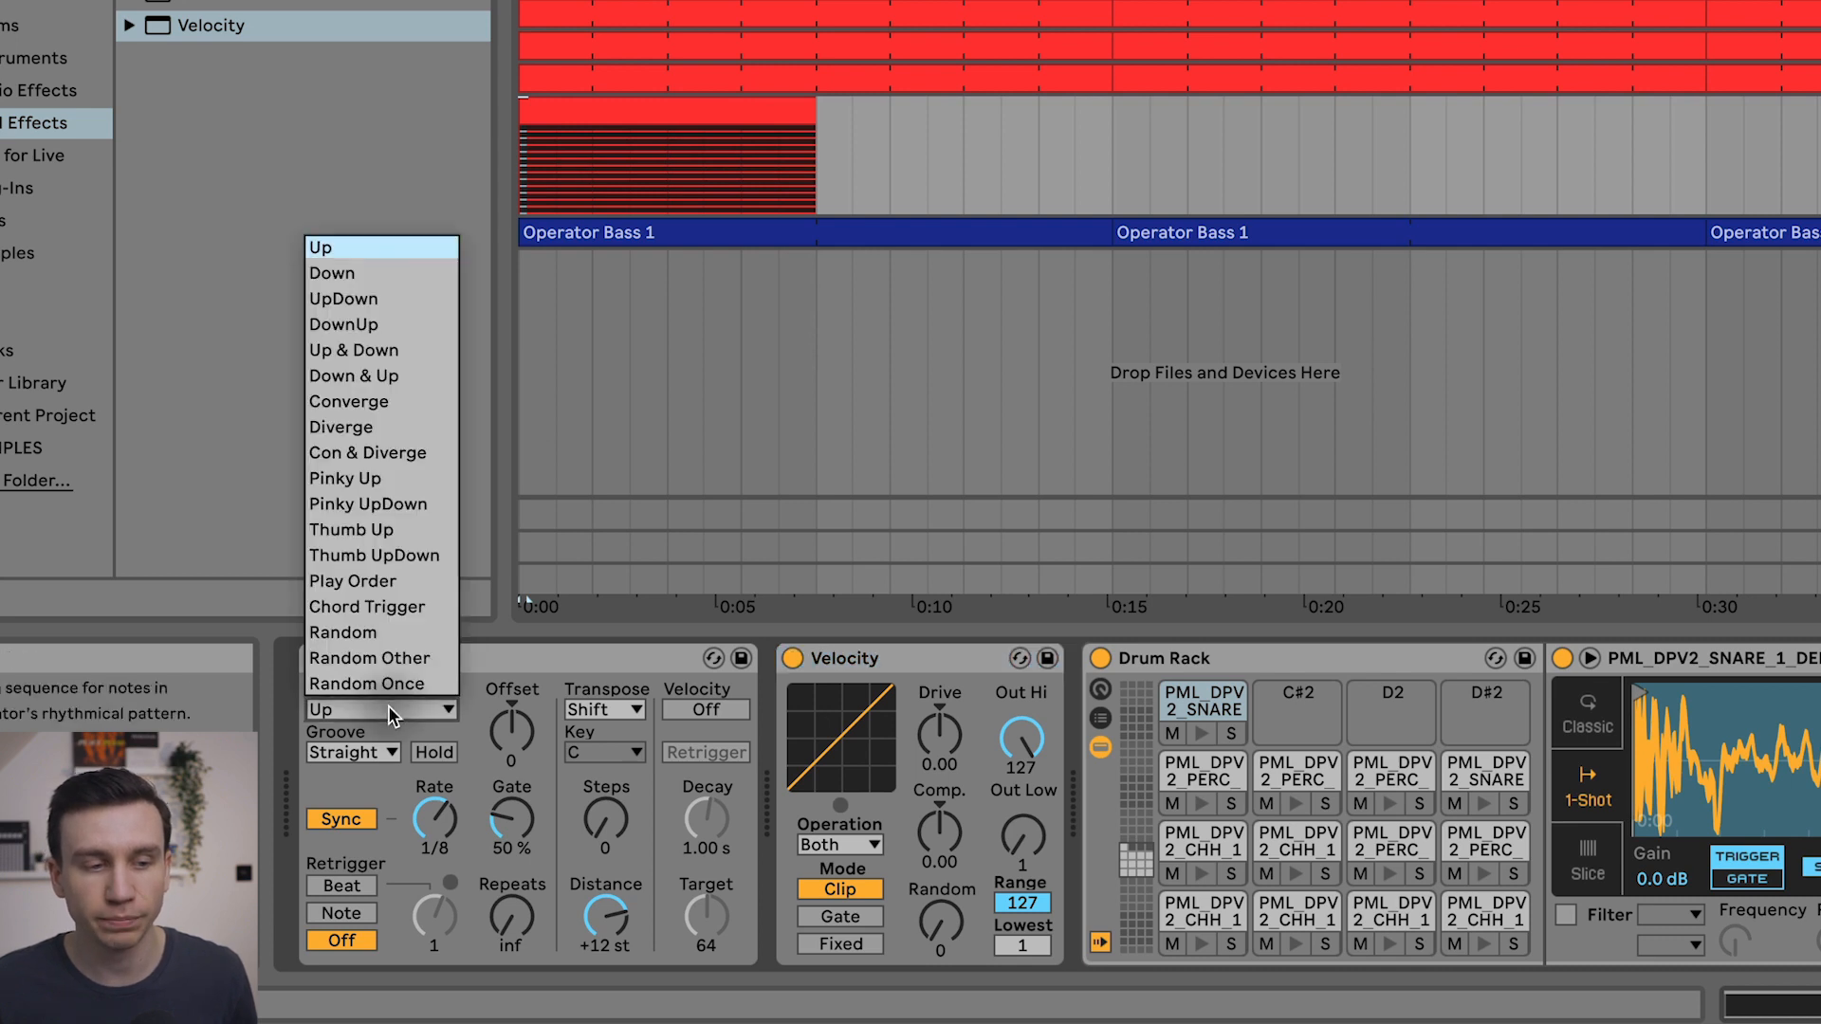
{"action": "left_click", "coordinate": [361, 633]}
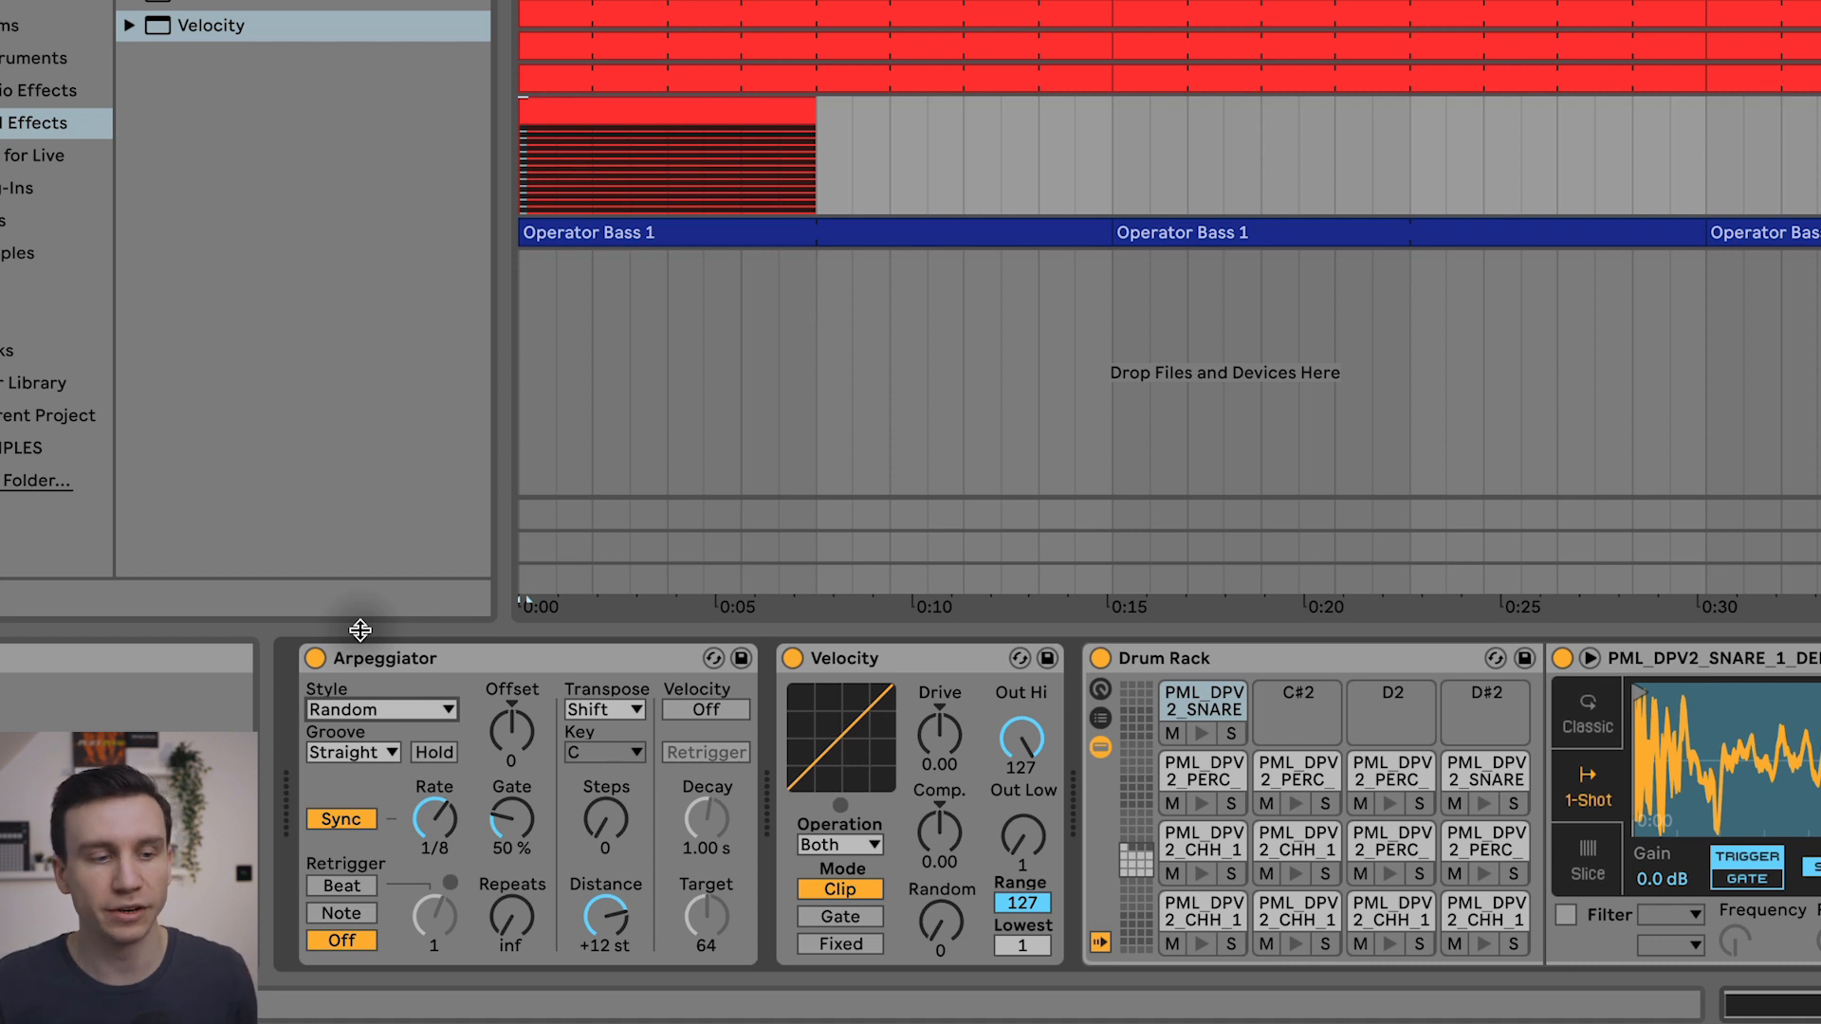
{"action": "left_click", "coordinate": [435, 818]}
{"action": "key", "text": "Down"}
{"action": "key", "text": "Down"}
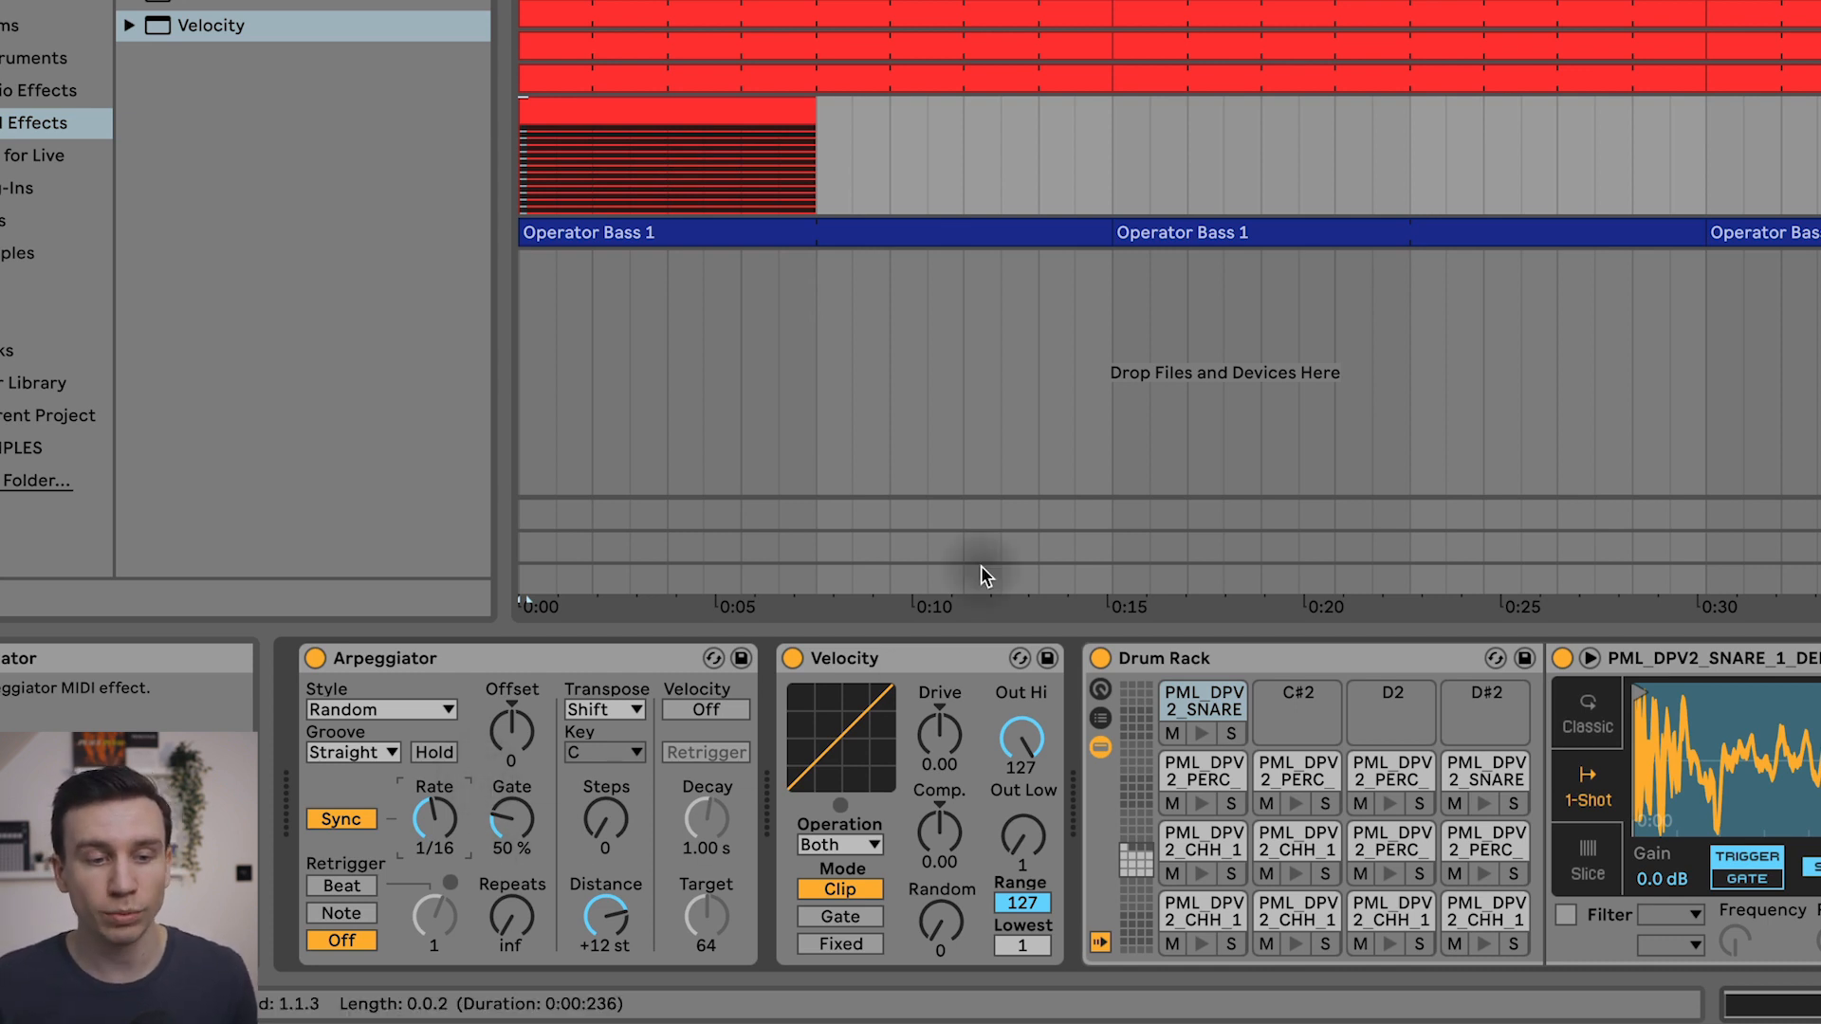
Set the Velocity effect's Out Low to 47 and Random to 35, keeping Out Hi at 127.
{"action": "left_click", "coordinate": [919, 658]}
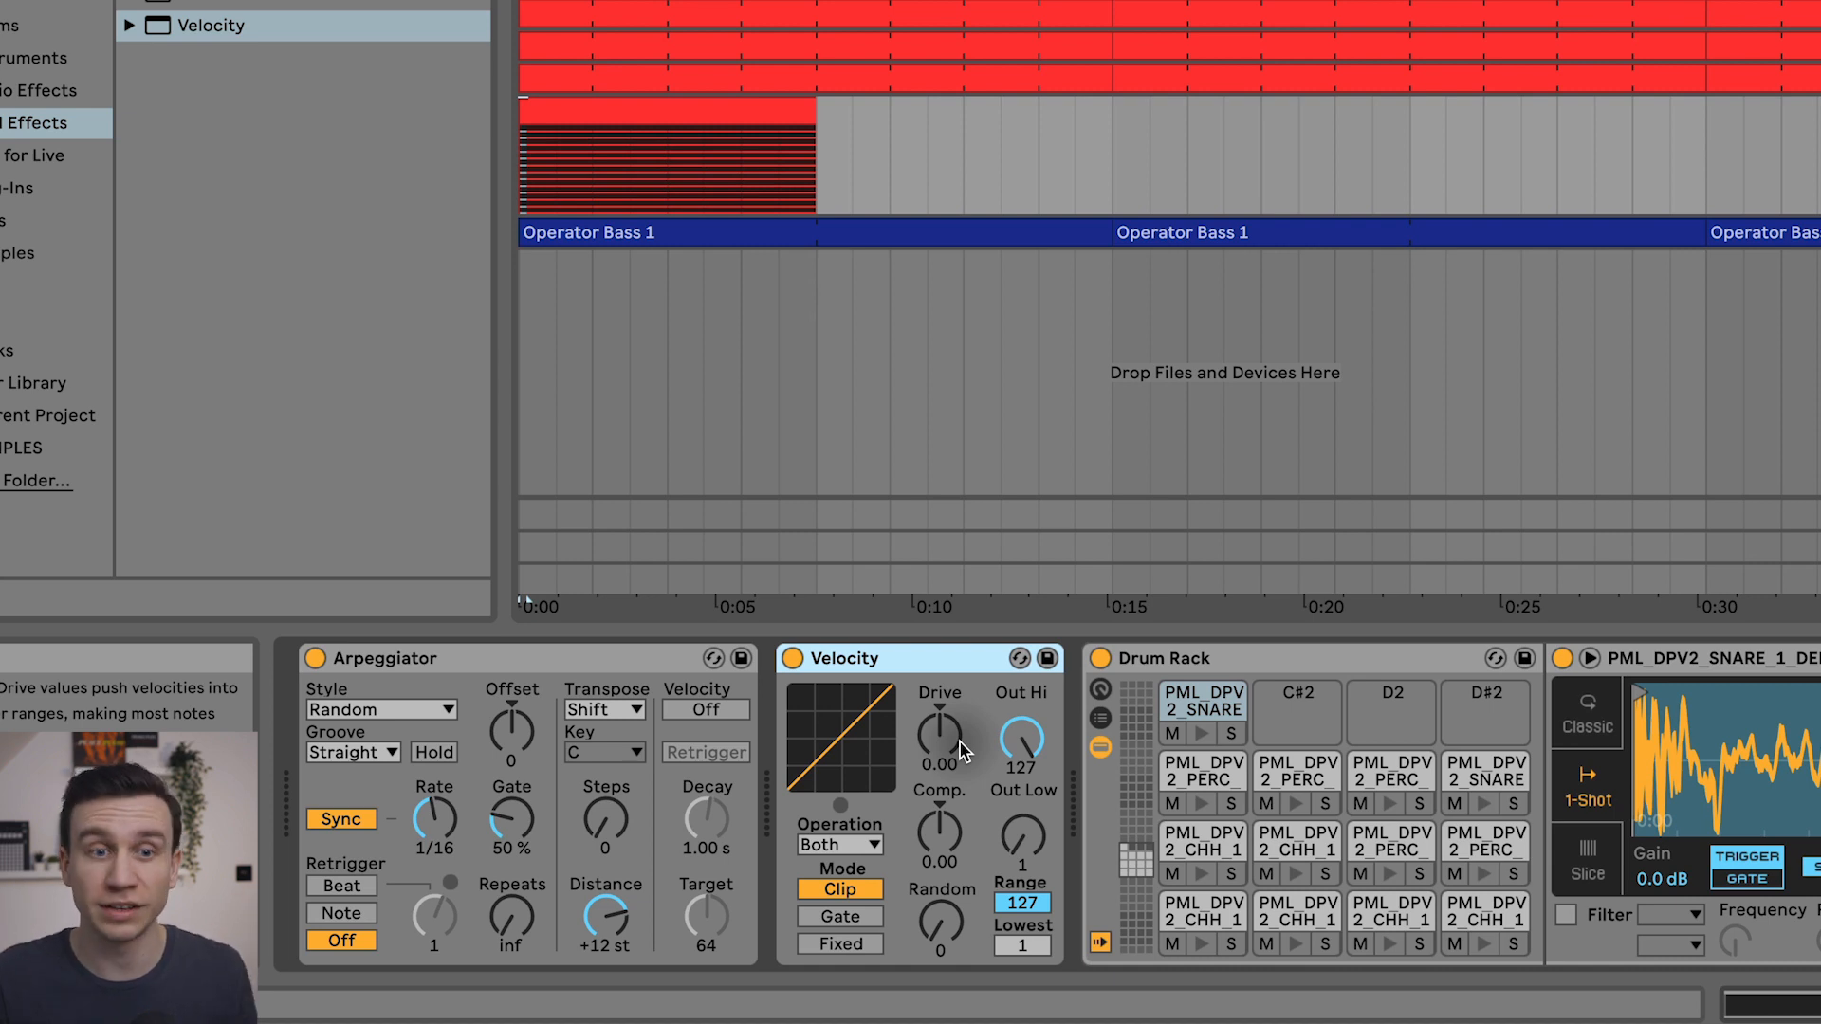
{"action": "left_click_drag", "start_coordinate": [1023, 836], "coordinate": [1023, 789]}
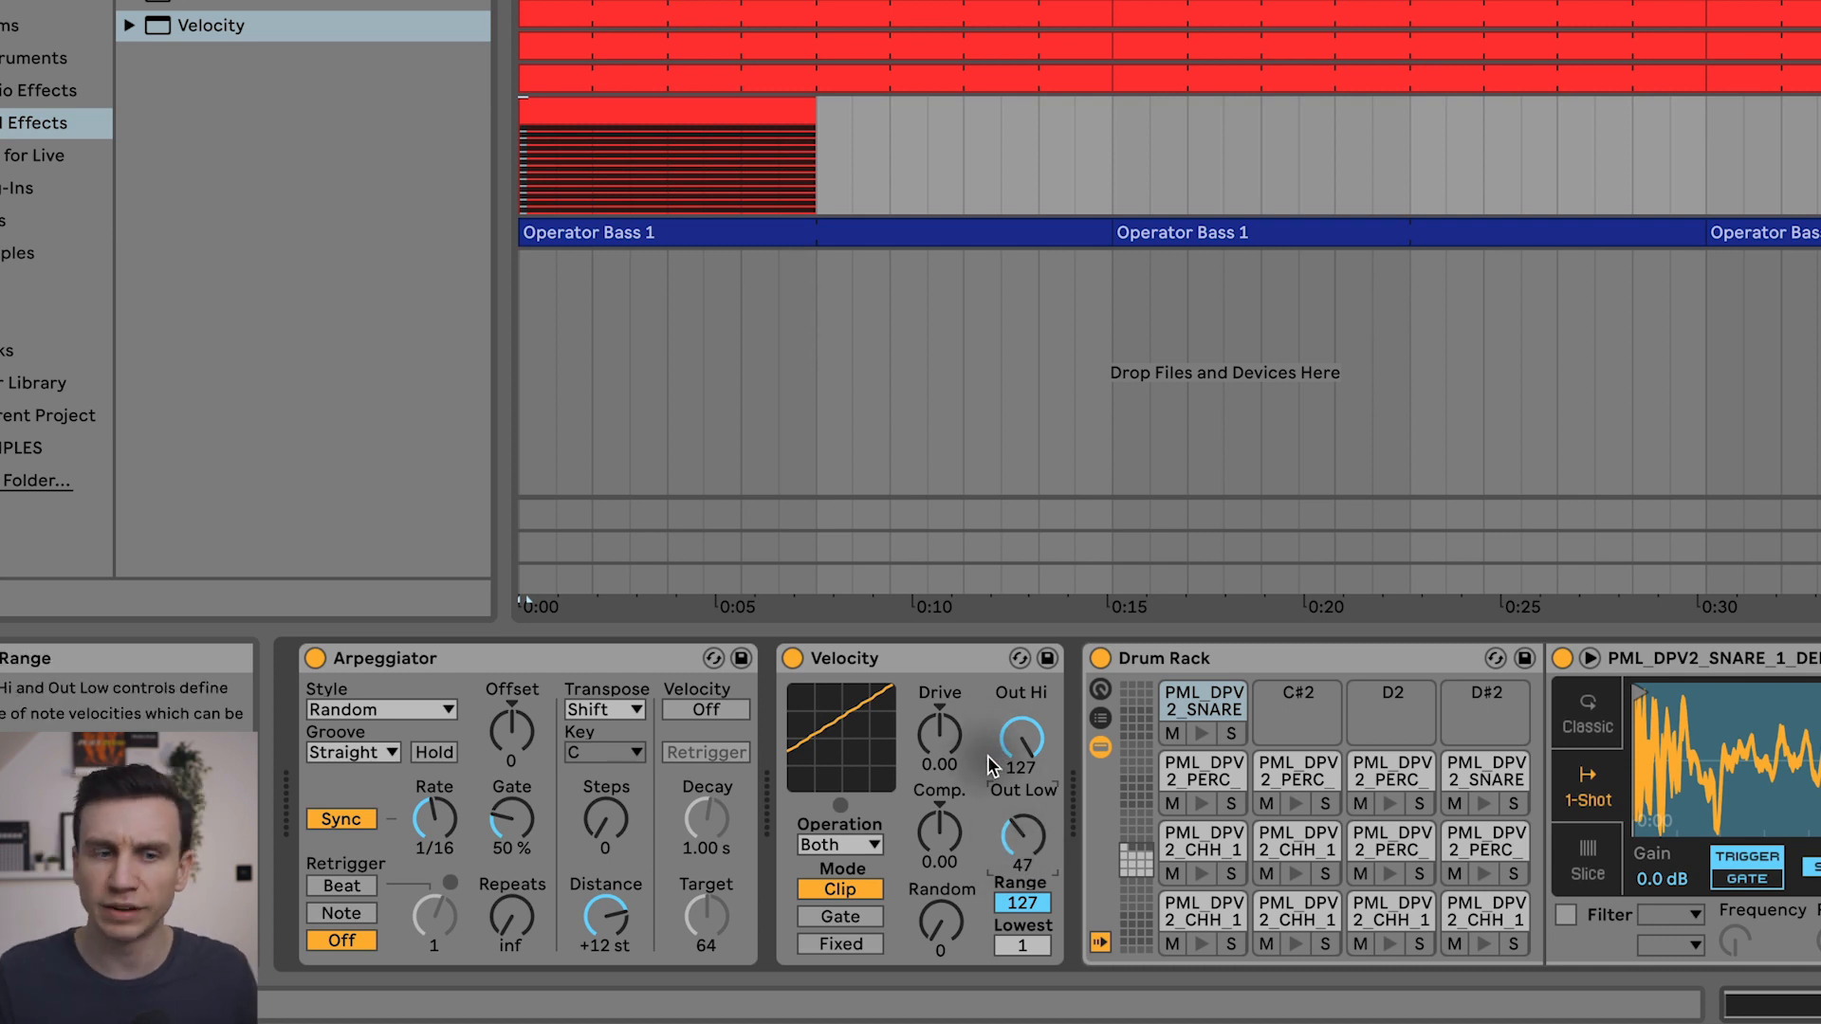
{"action": "left_click", "coordinate": [1021, 736]}
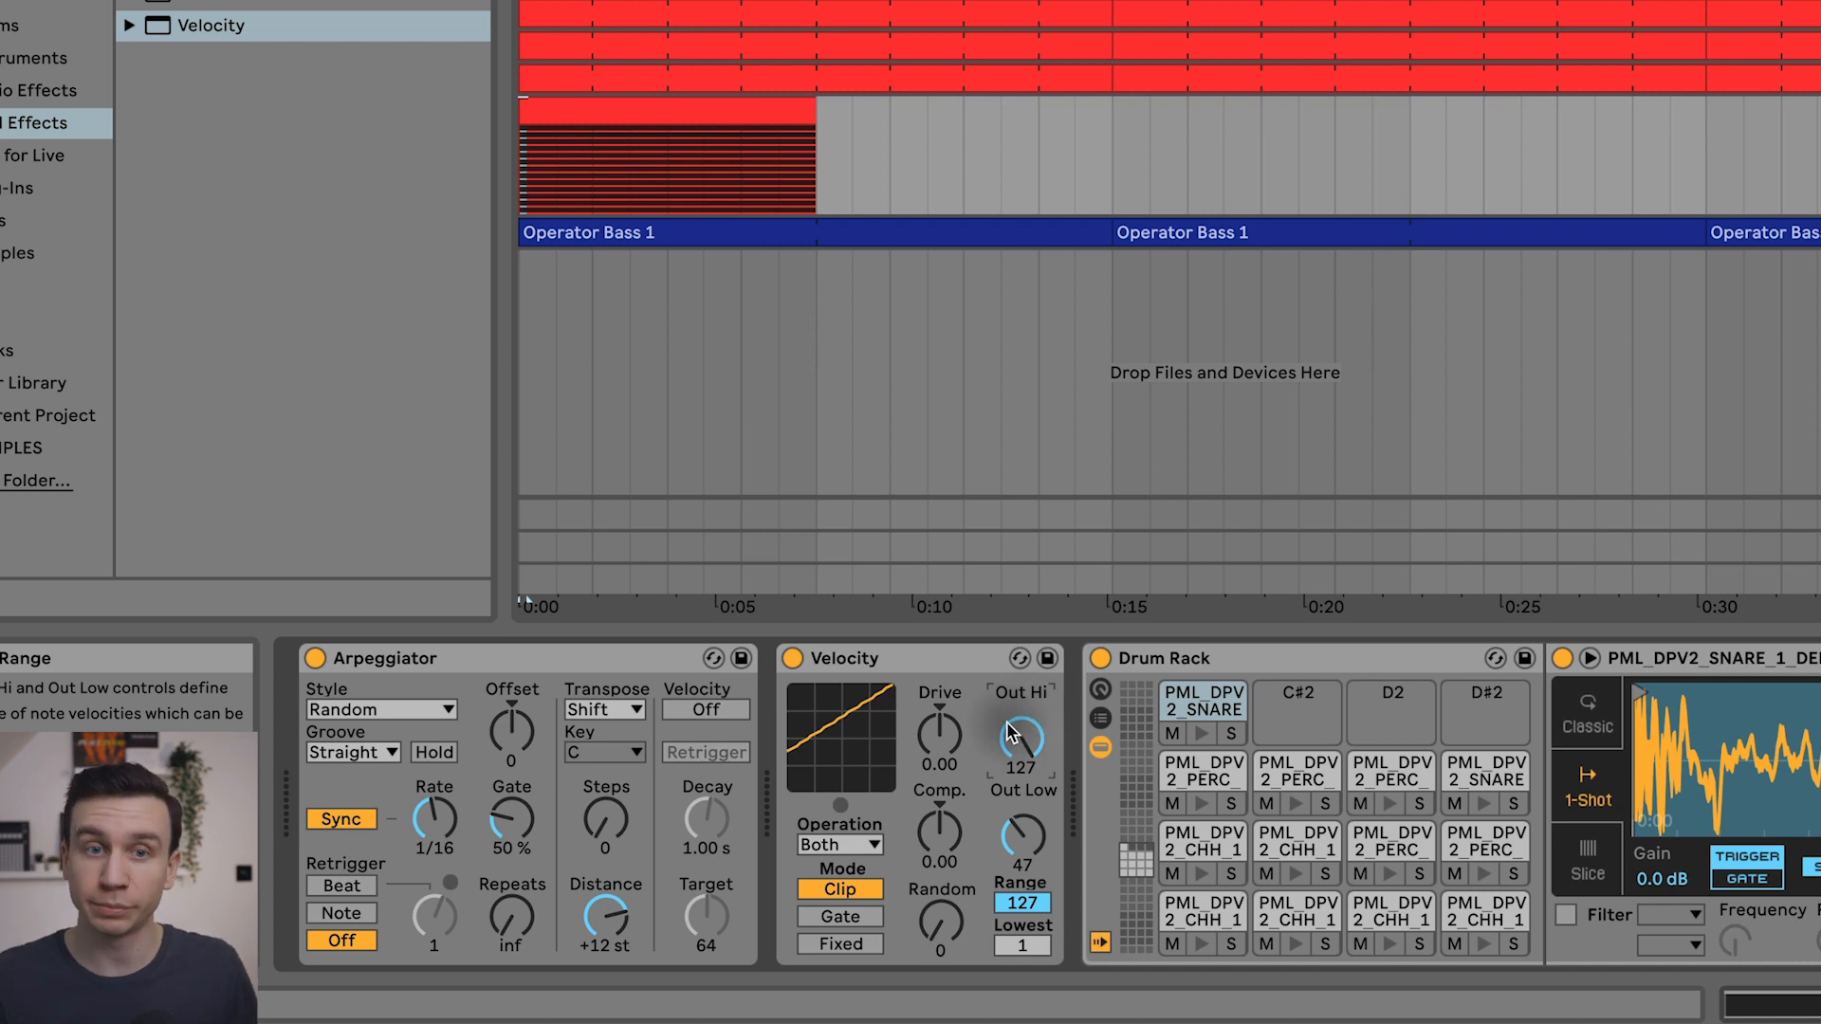
{"action": "left_click_drag", "start_coordinate": [939, 919], "coordinate": [940, 887]}
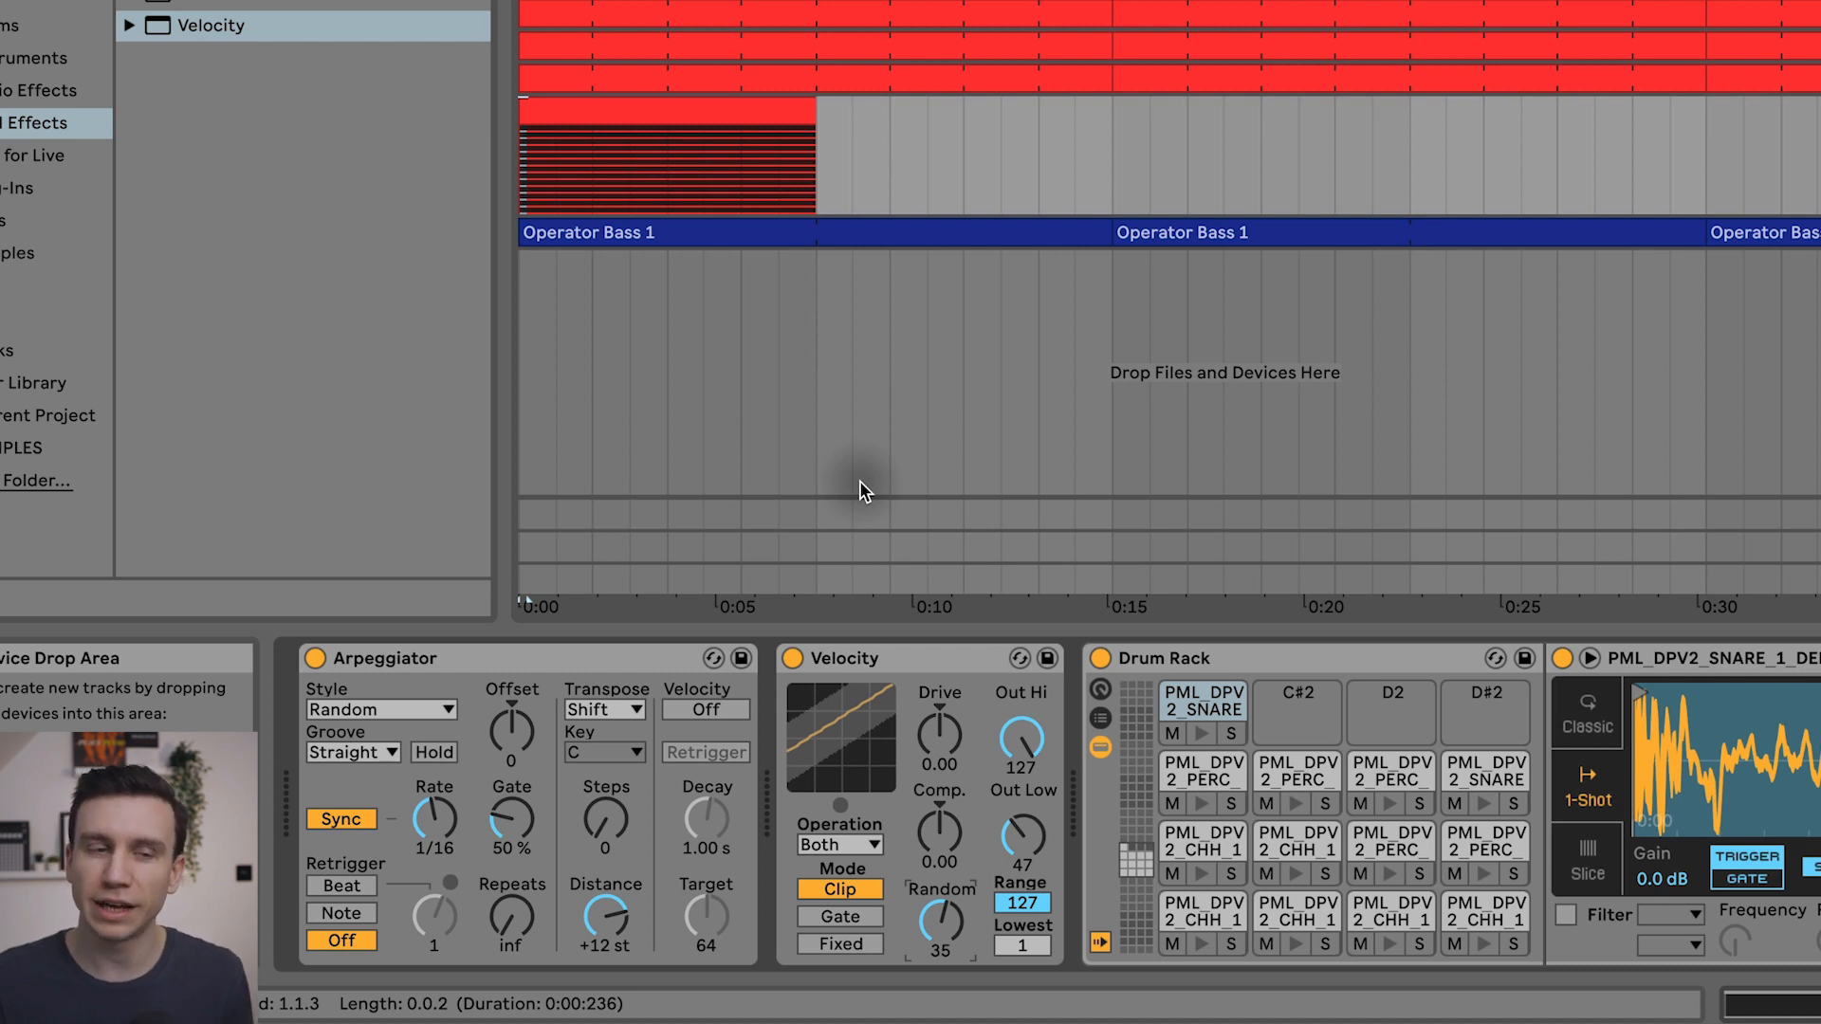
Play the four-bar Hat and Perc clip from the start to audition the randomized pattern, and stop playback.
{"action": "left_click", "coordinate": [702, 118]}
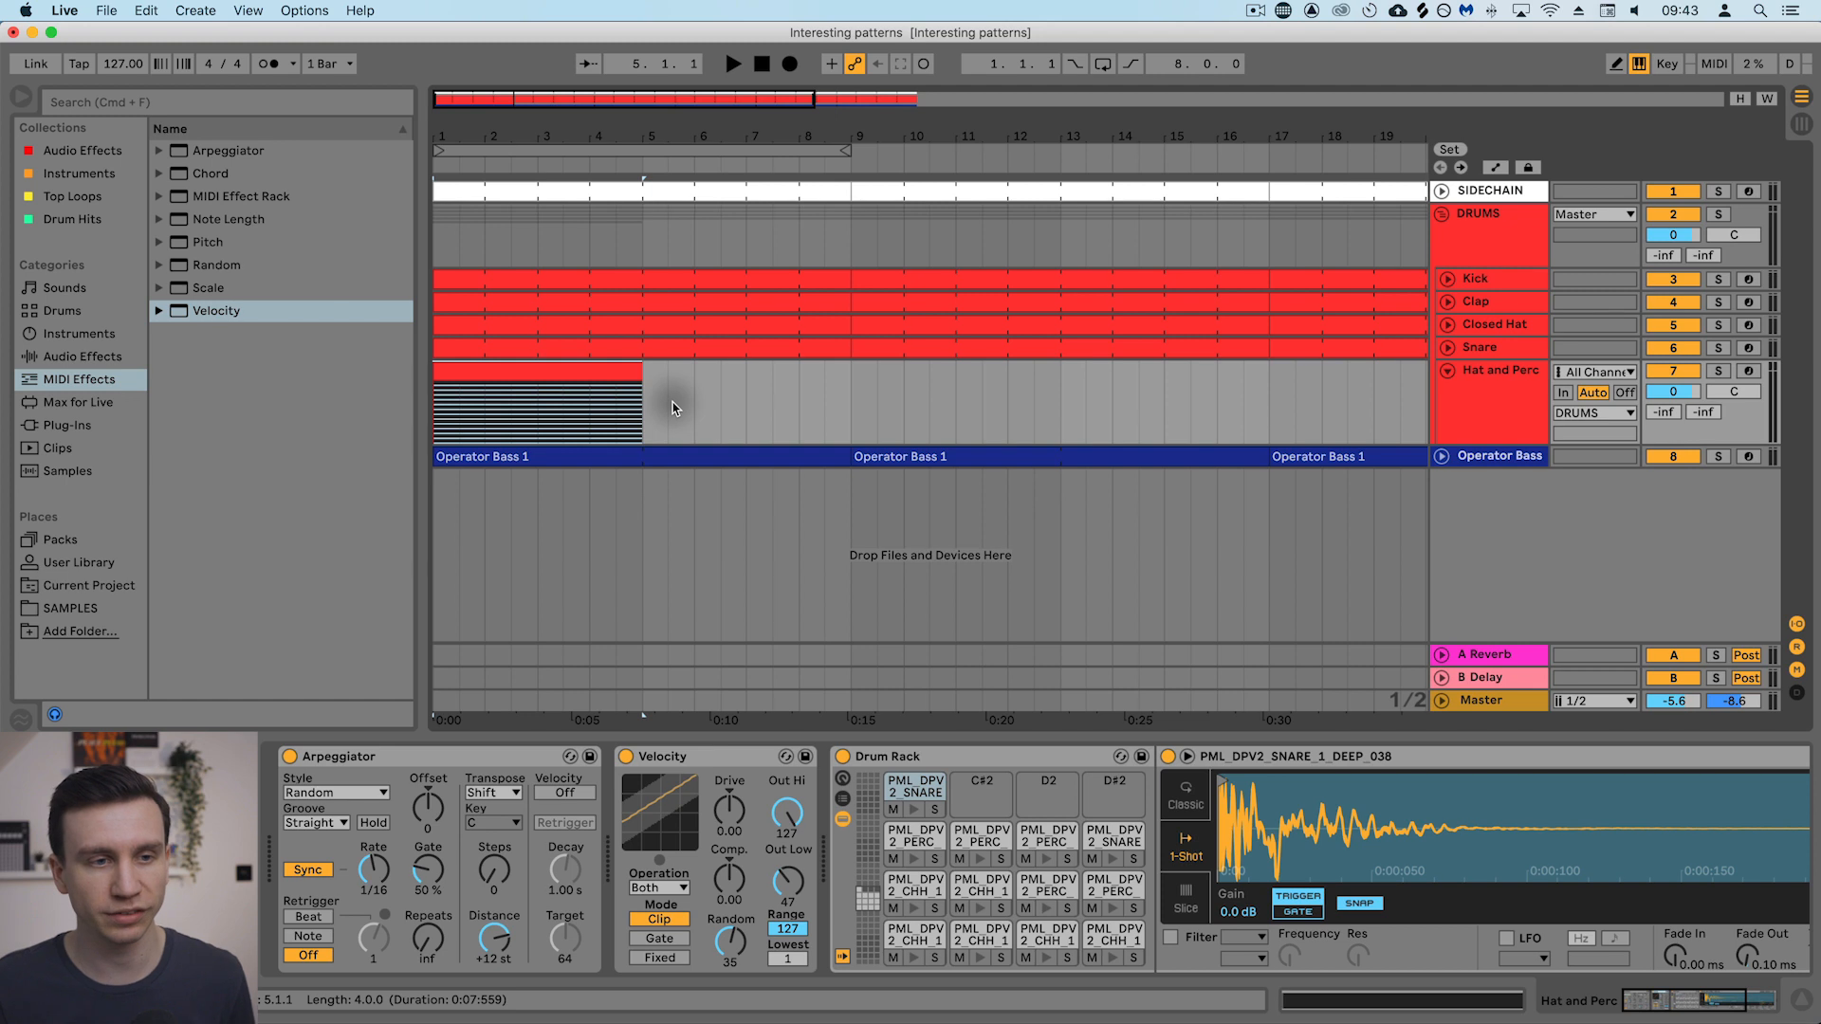
{"action": "key", "text": "space"}
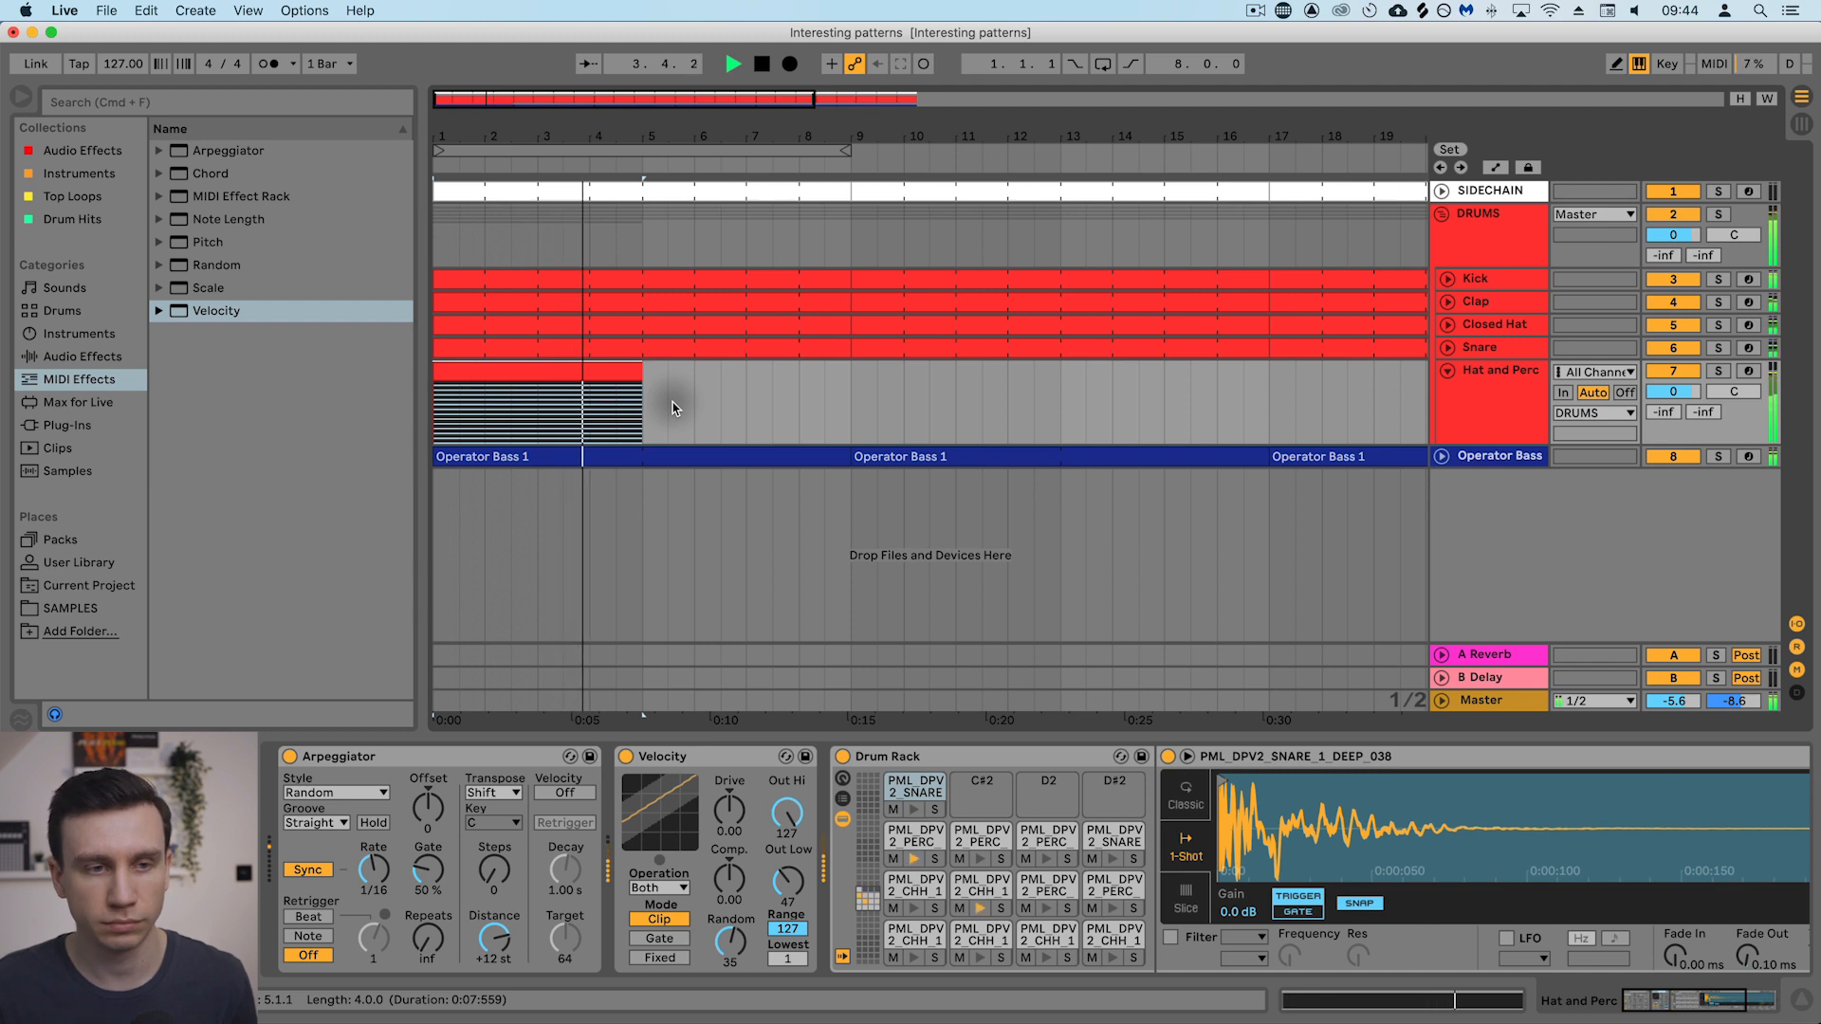
{"action": "key", "text": "space"}
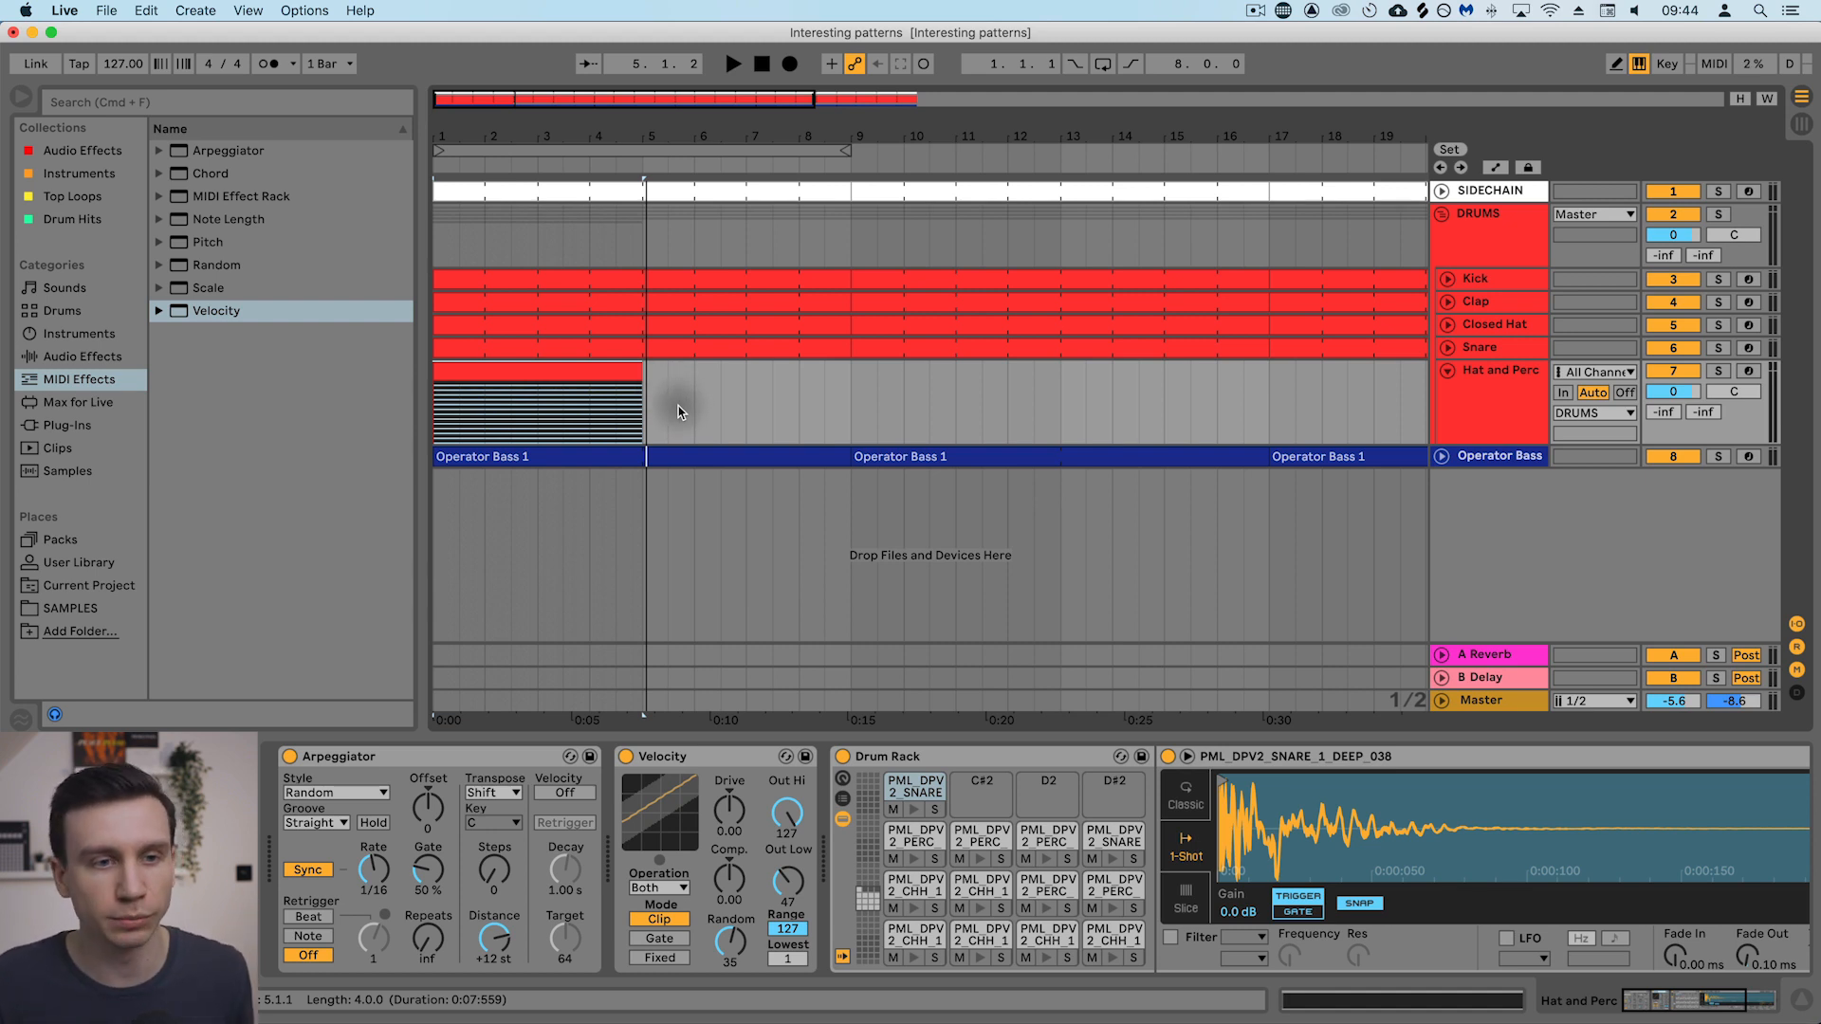
Insert a new MIDI track below Operator Bass, set its MIDI input to Hat and Perc, and arm it for recording.
{"action": "right_click", "coordinate": [1477, 510]}
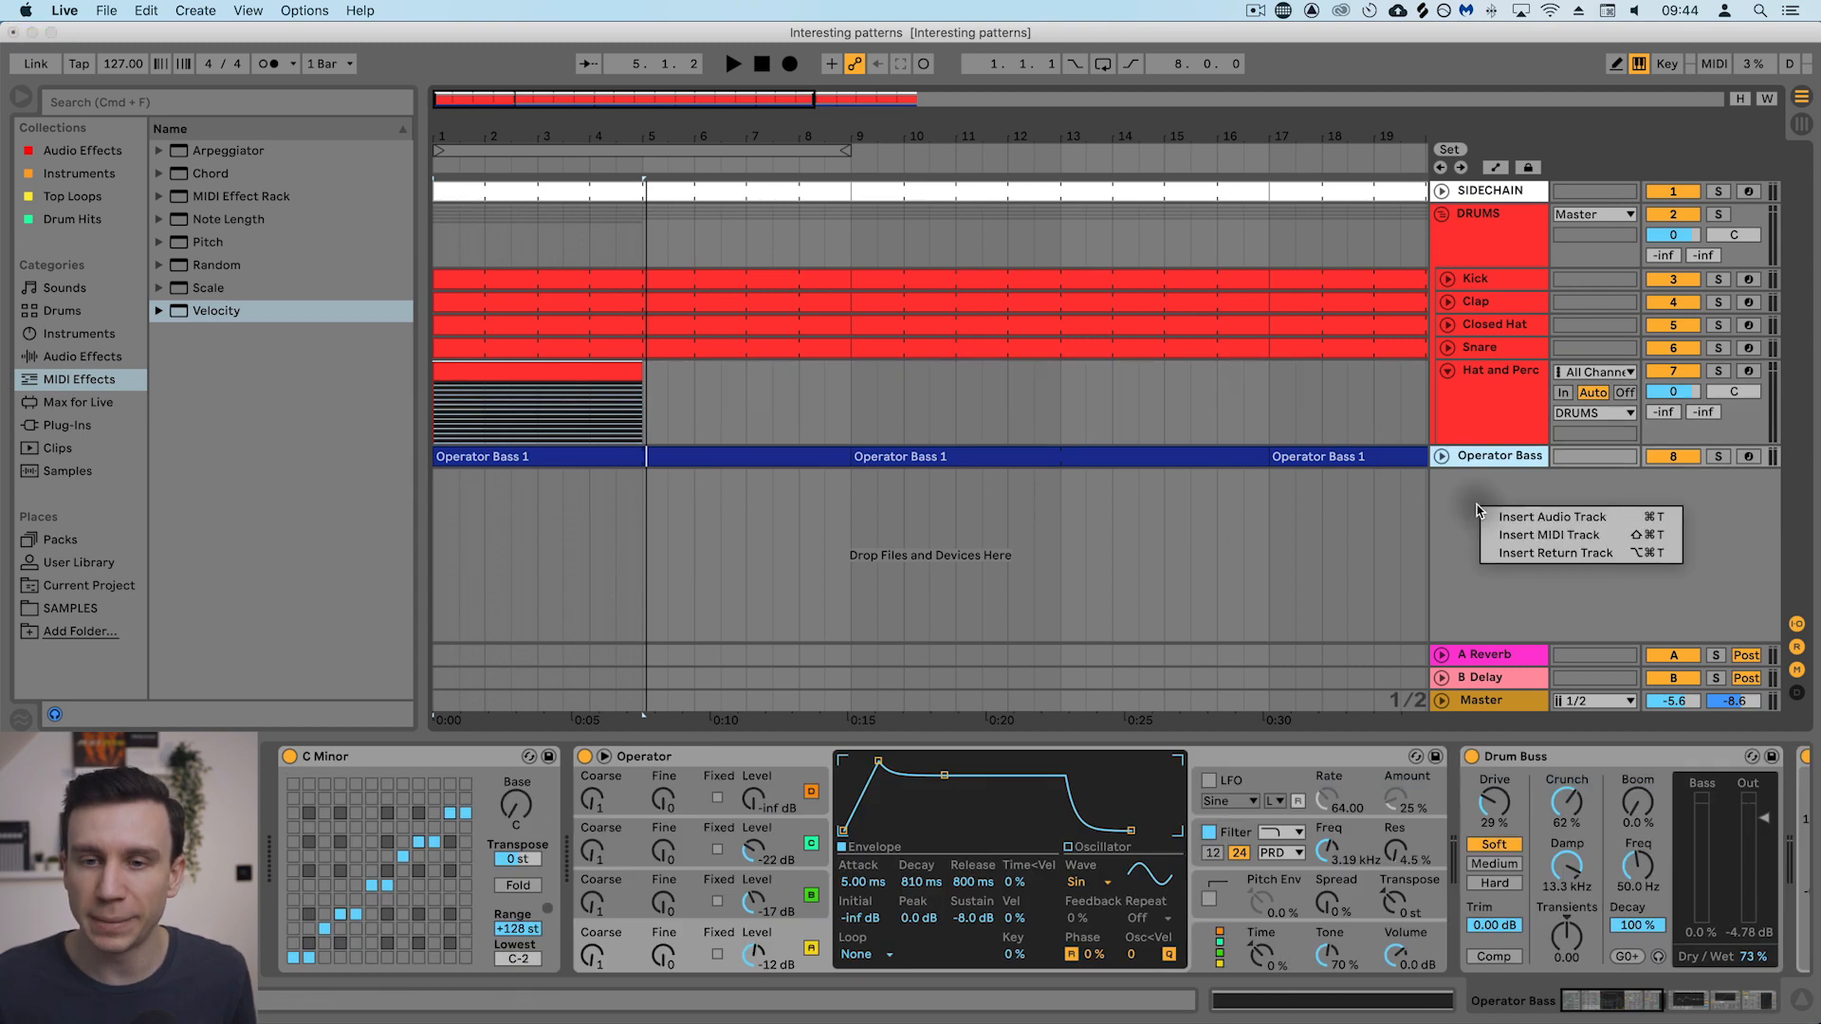
{"action": "left_click", "coordinate": [1617, 535]}
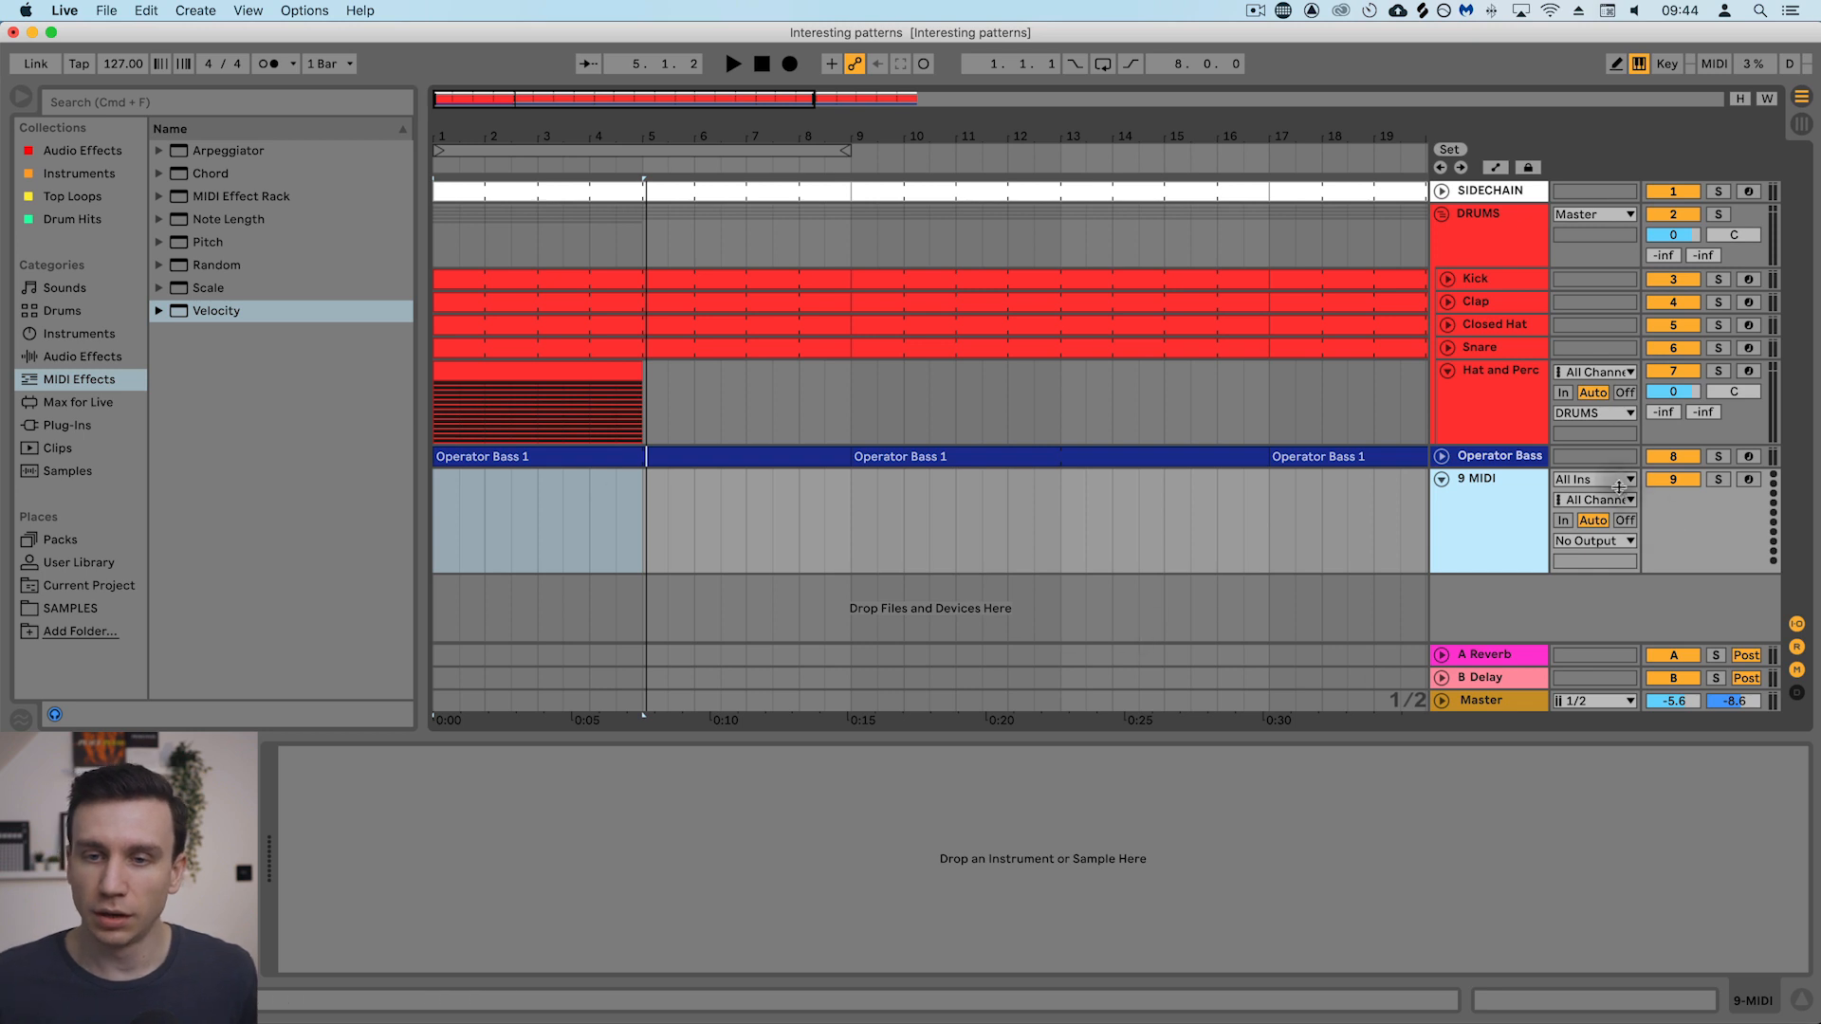
{"action": "left_click", "coordinate": [1617, 484]}
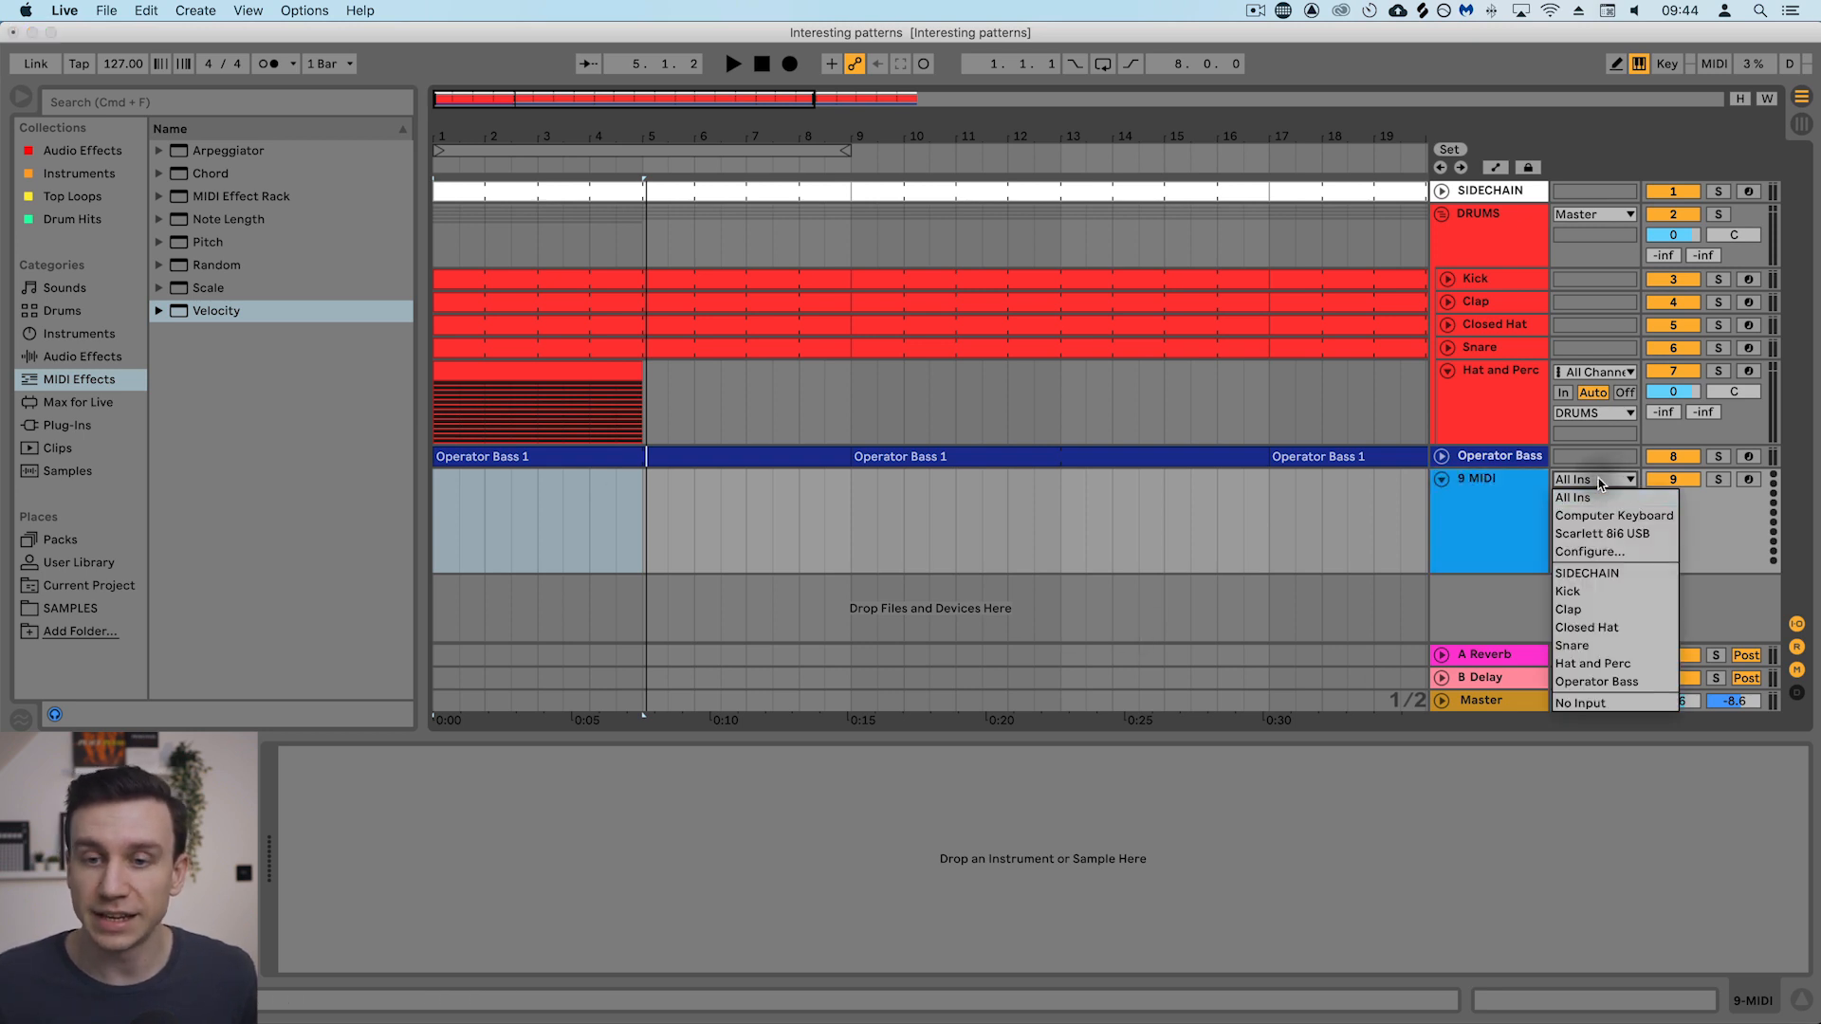
{"action": "left_click", "coordinate": [1590, 666]}
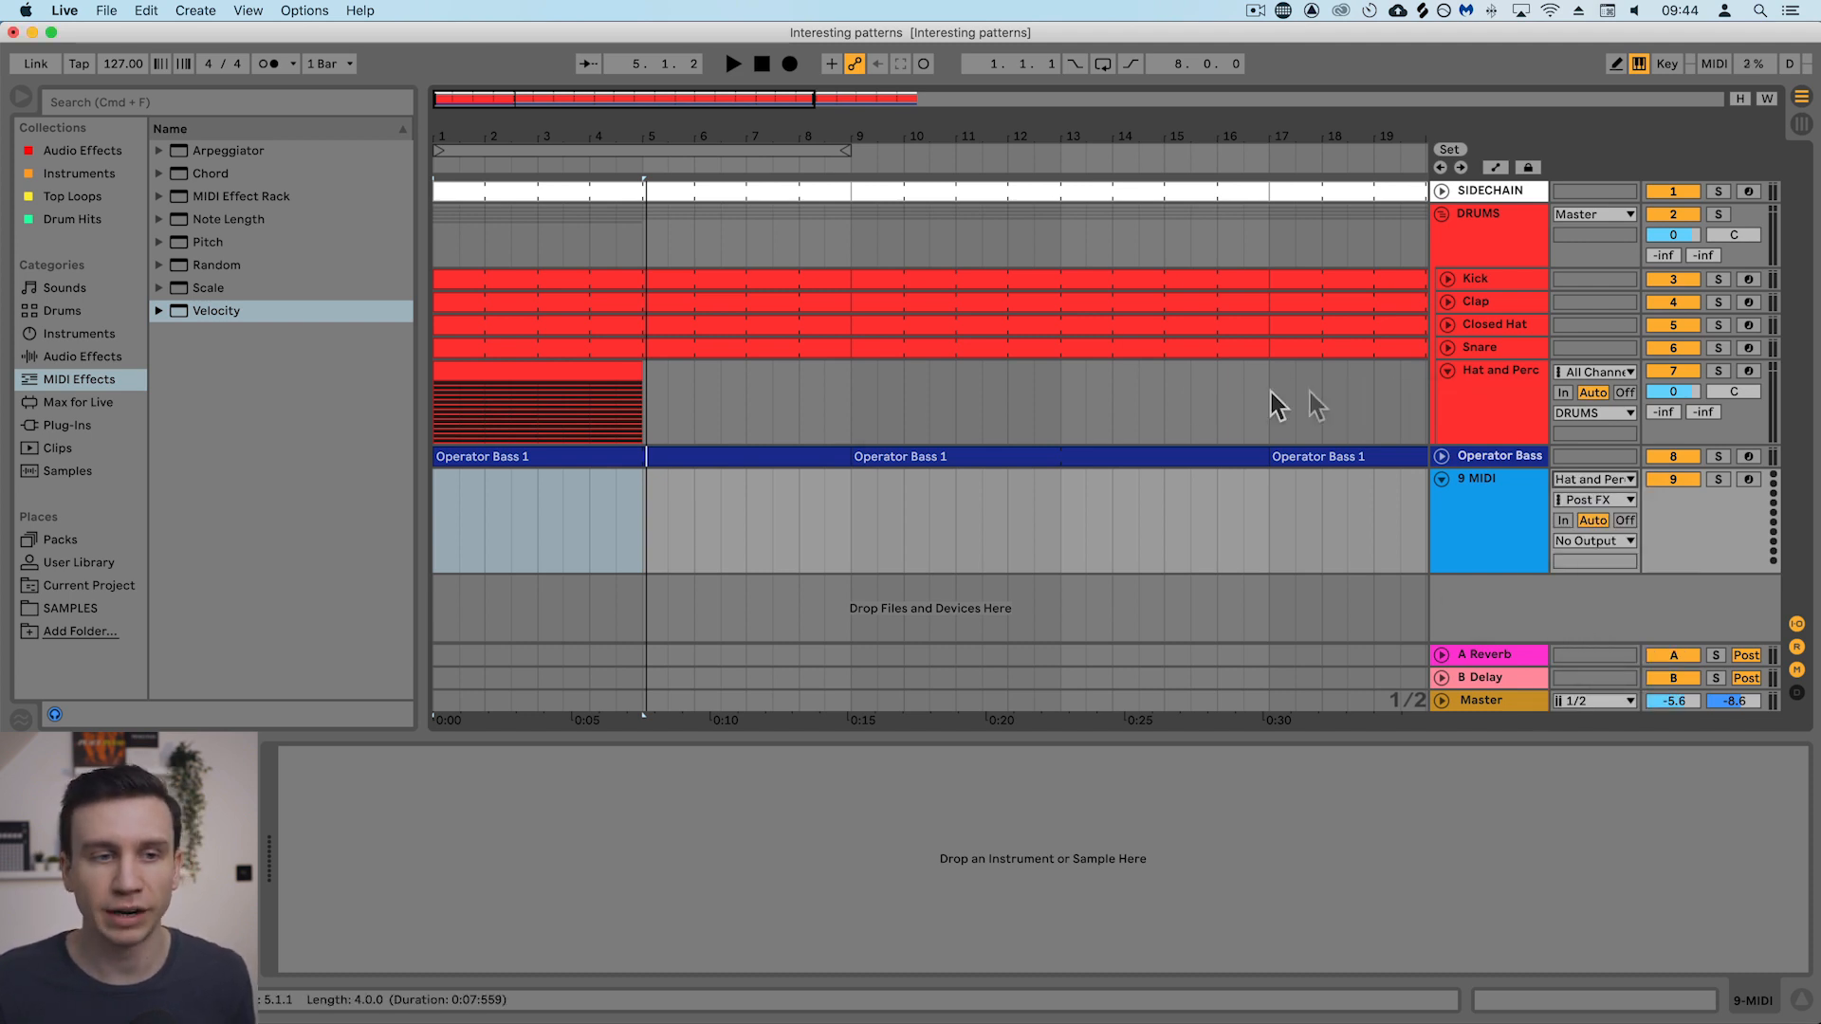
{"action": "left_click", "coordinate": [1748, 480]}
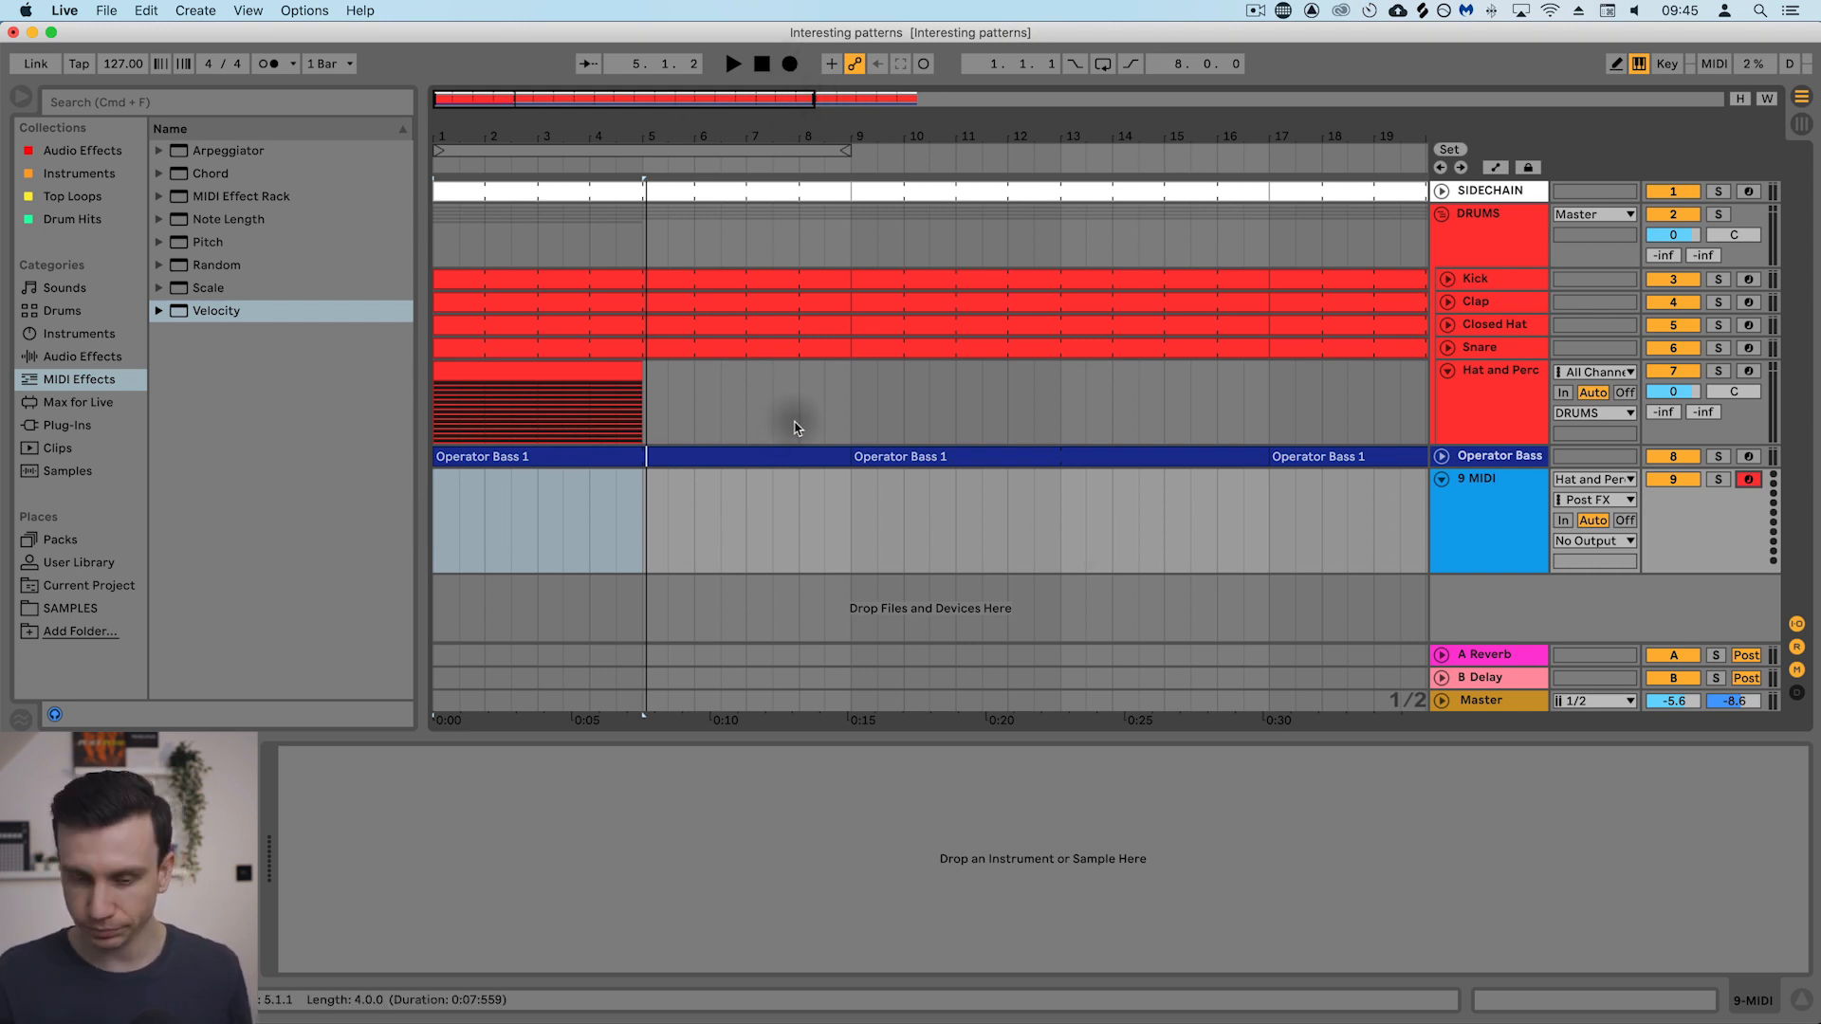
Duplicate the four-bar Hat and Perc clip five times so it fills the arrangement up to bar 25.
{"action": "left_click", "coordinate": [770, 402]}
{"action": "key", "text": "minus"}
{"action": "key", "text": "minus"}
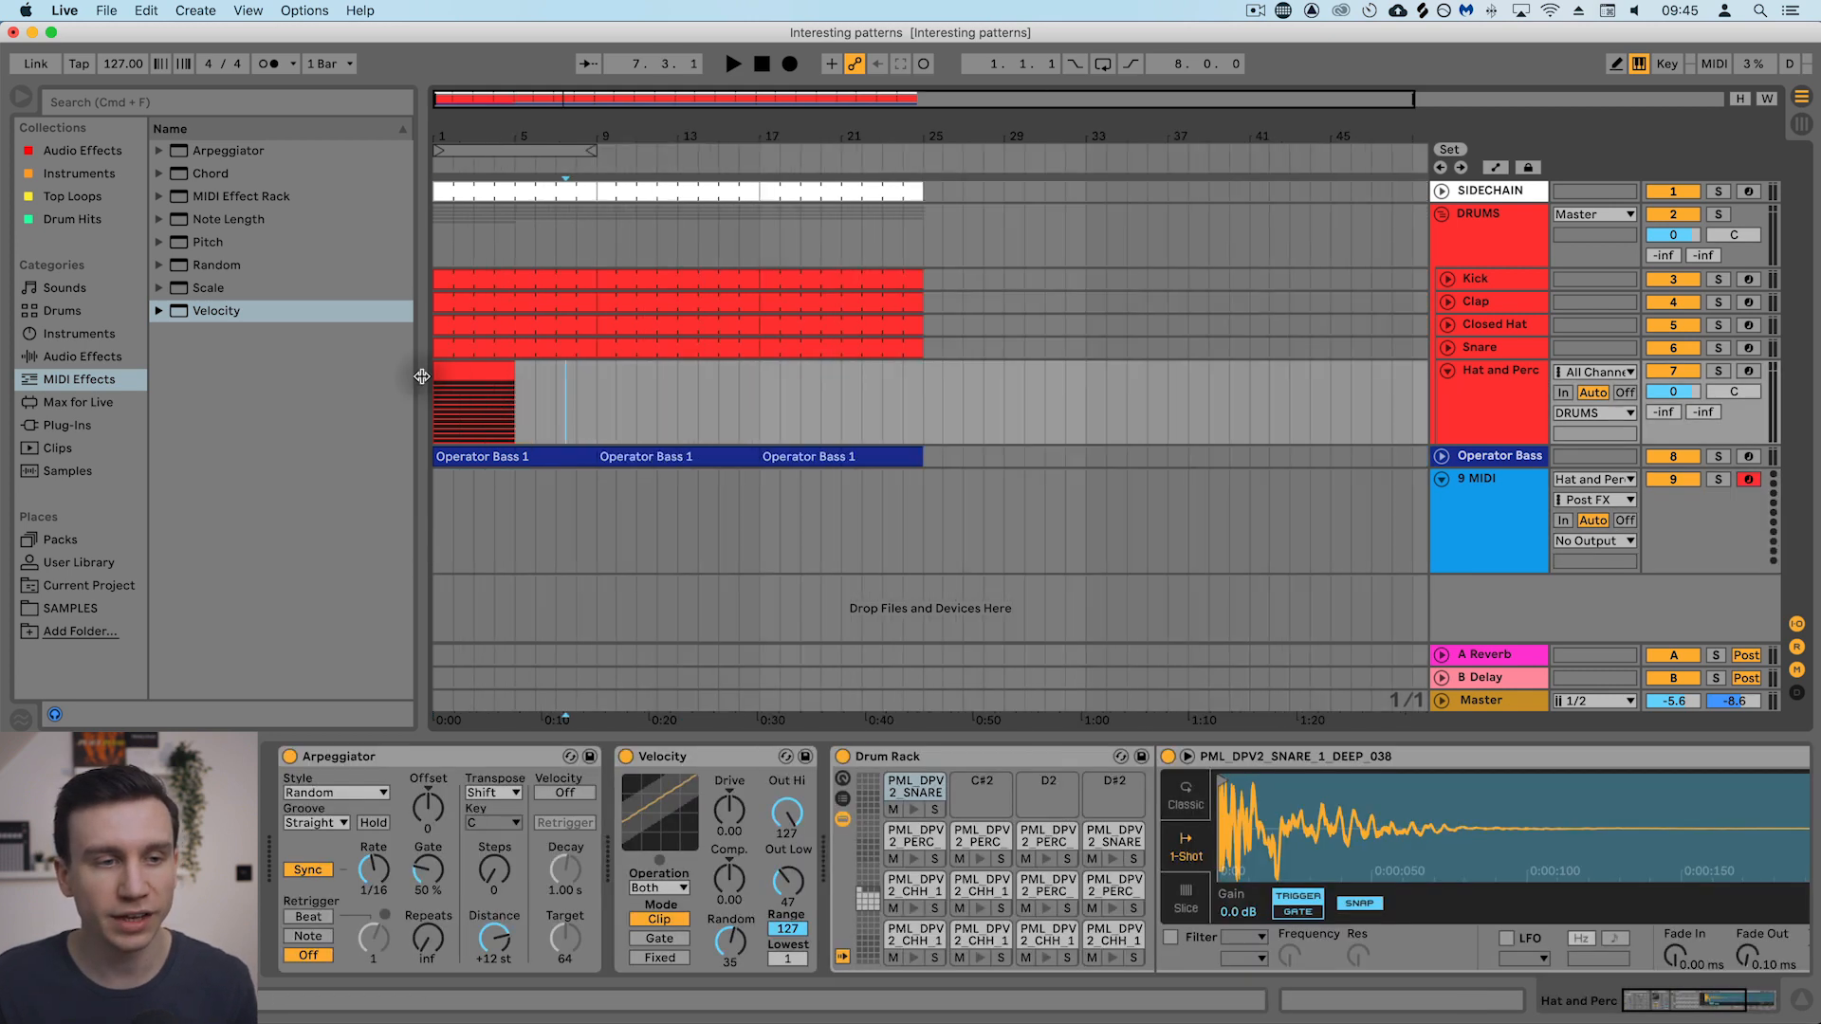
{"action": "key", "text": "plus"}
{"action": "key", "text": "minus"}
{"action": "left_click", "coordinate": [479, 370]}
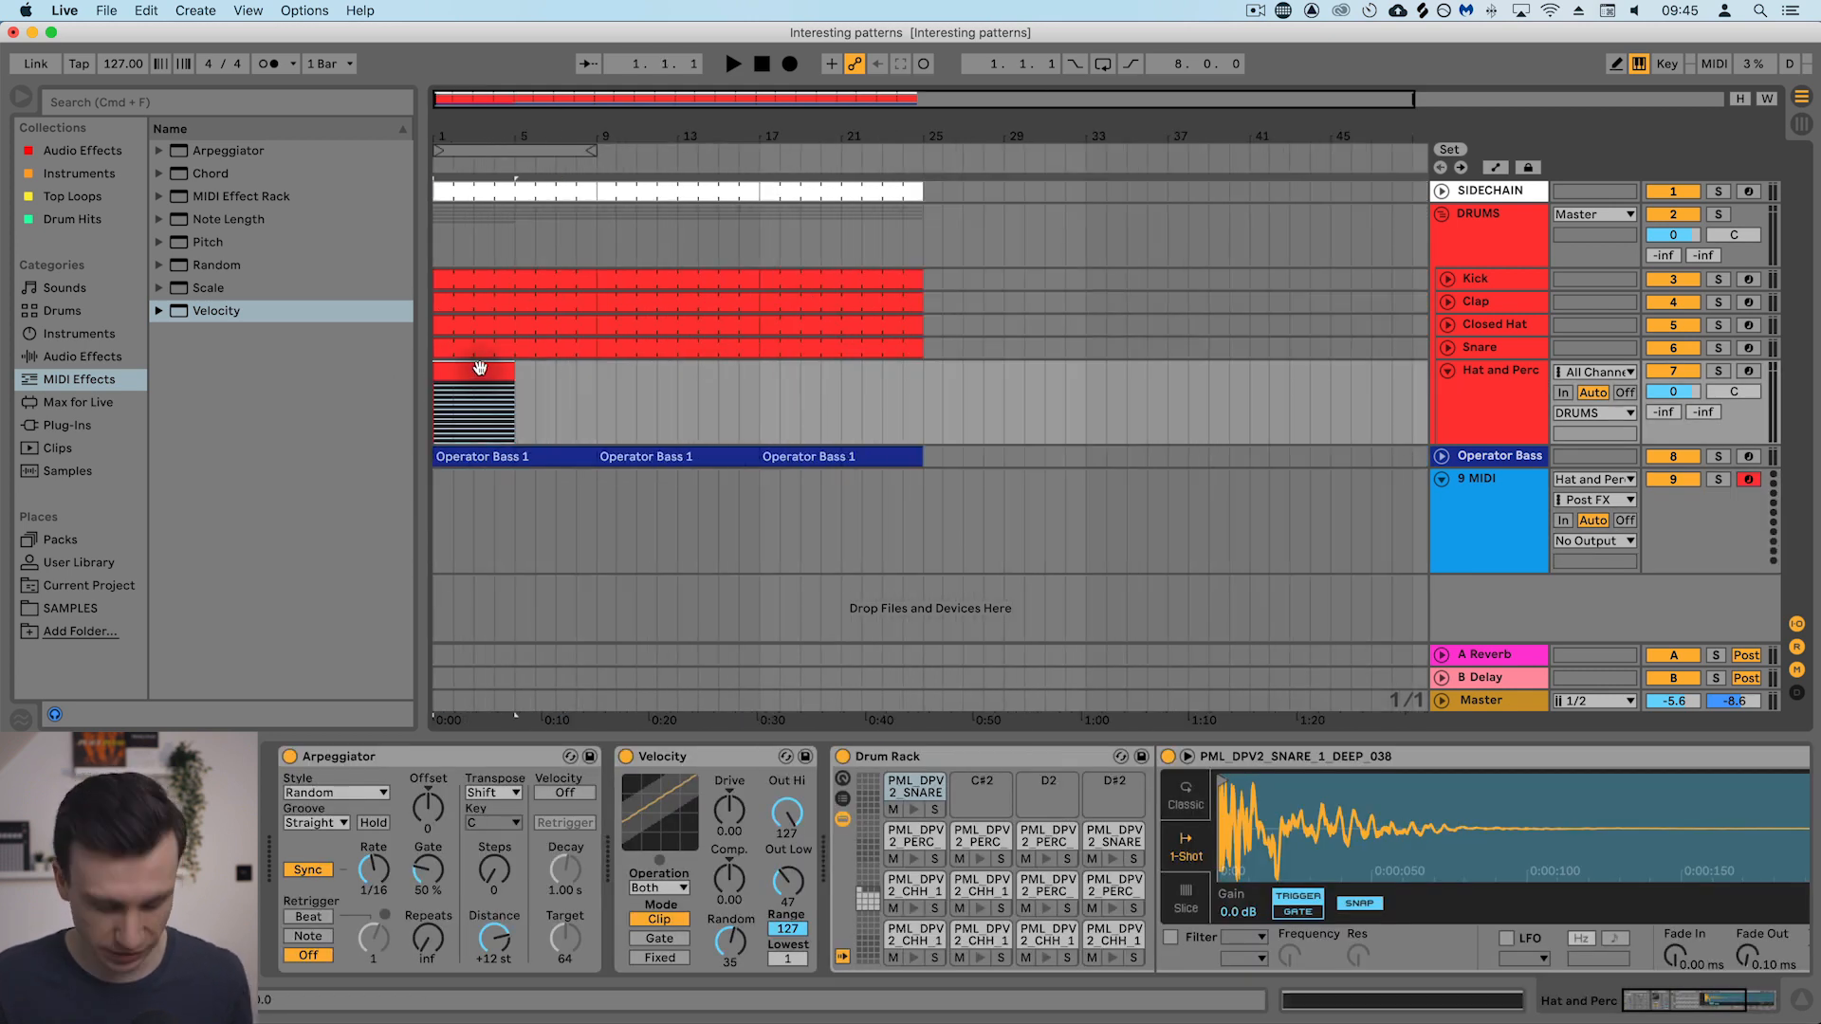
{"action": "key", "text": "super+d"}
{"action": "key", "text": "super+d"}
{"action": "key", "text": "super+d"}
{"action": "key", "text": "super+d"}
{"action": "key", "text": "super+d"}
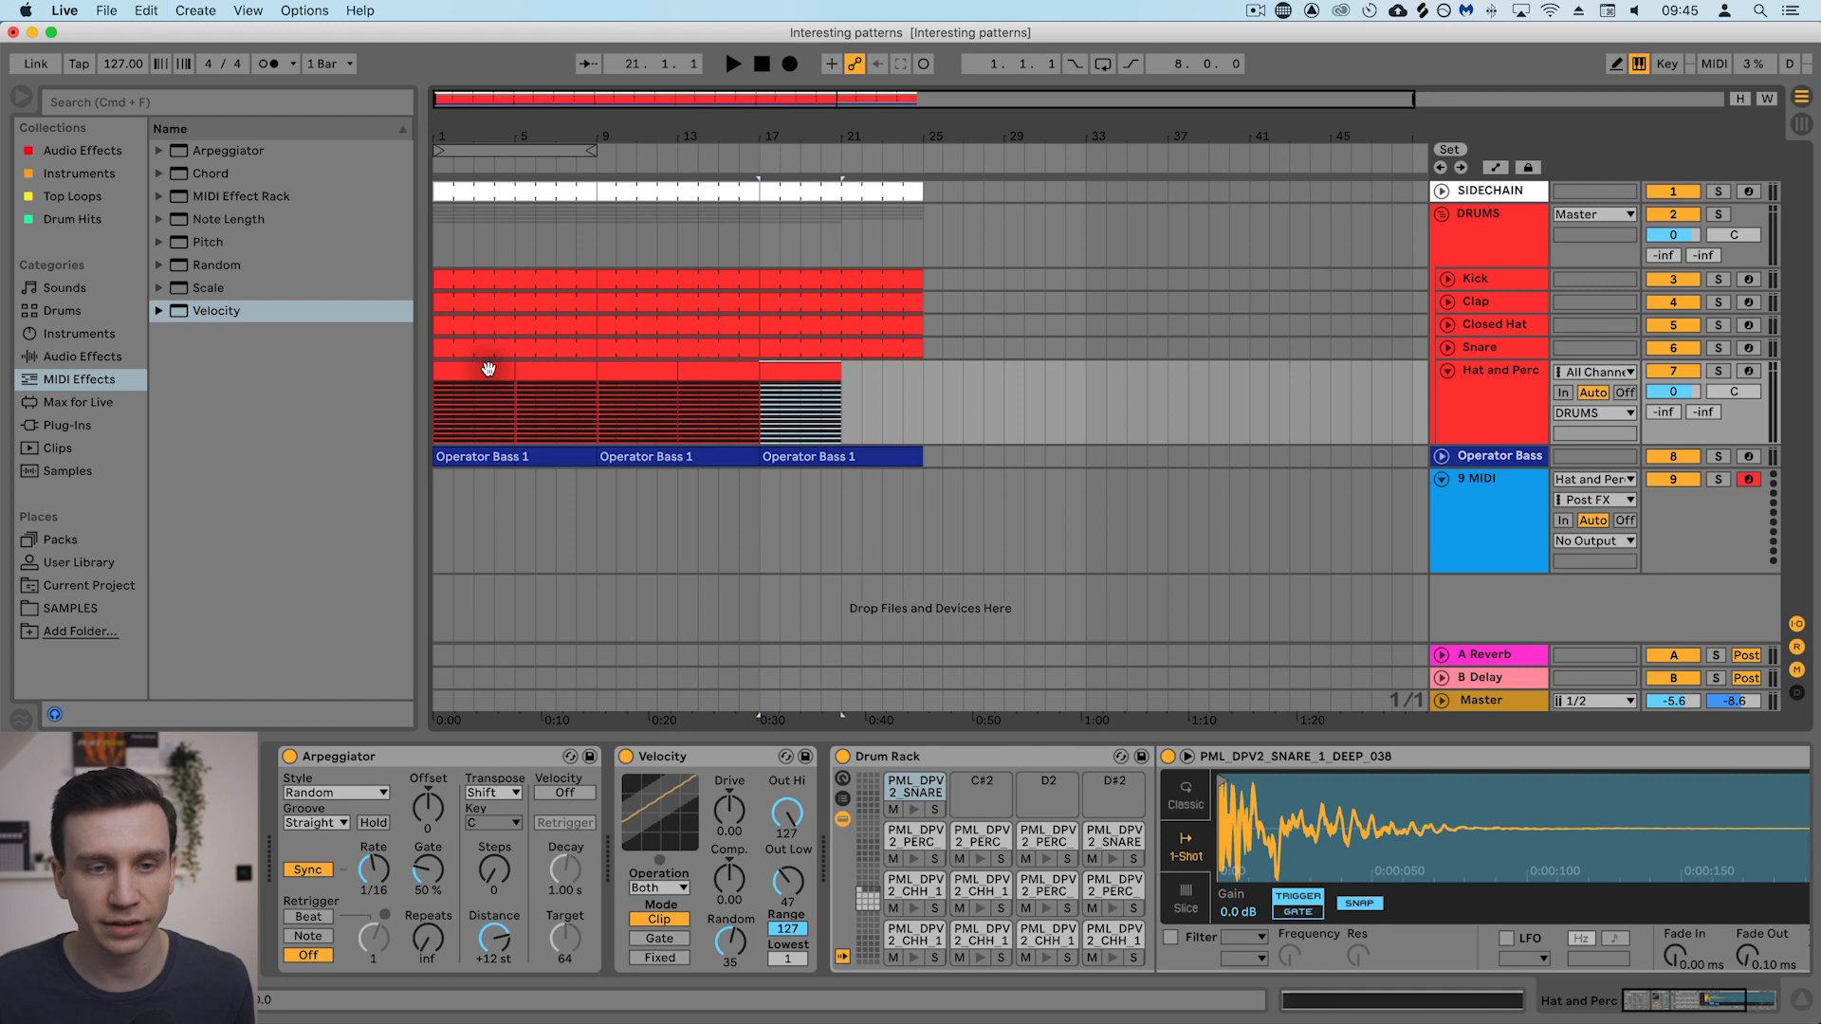
Record the Hat and Perc MIDI output into the new MIDI track from bar 1 to bar 25.
{"action": "left_click", "coordinate": [434, 537]}
{"action": "key", "text": "plus"}
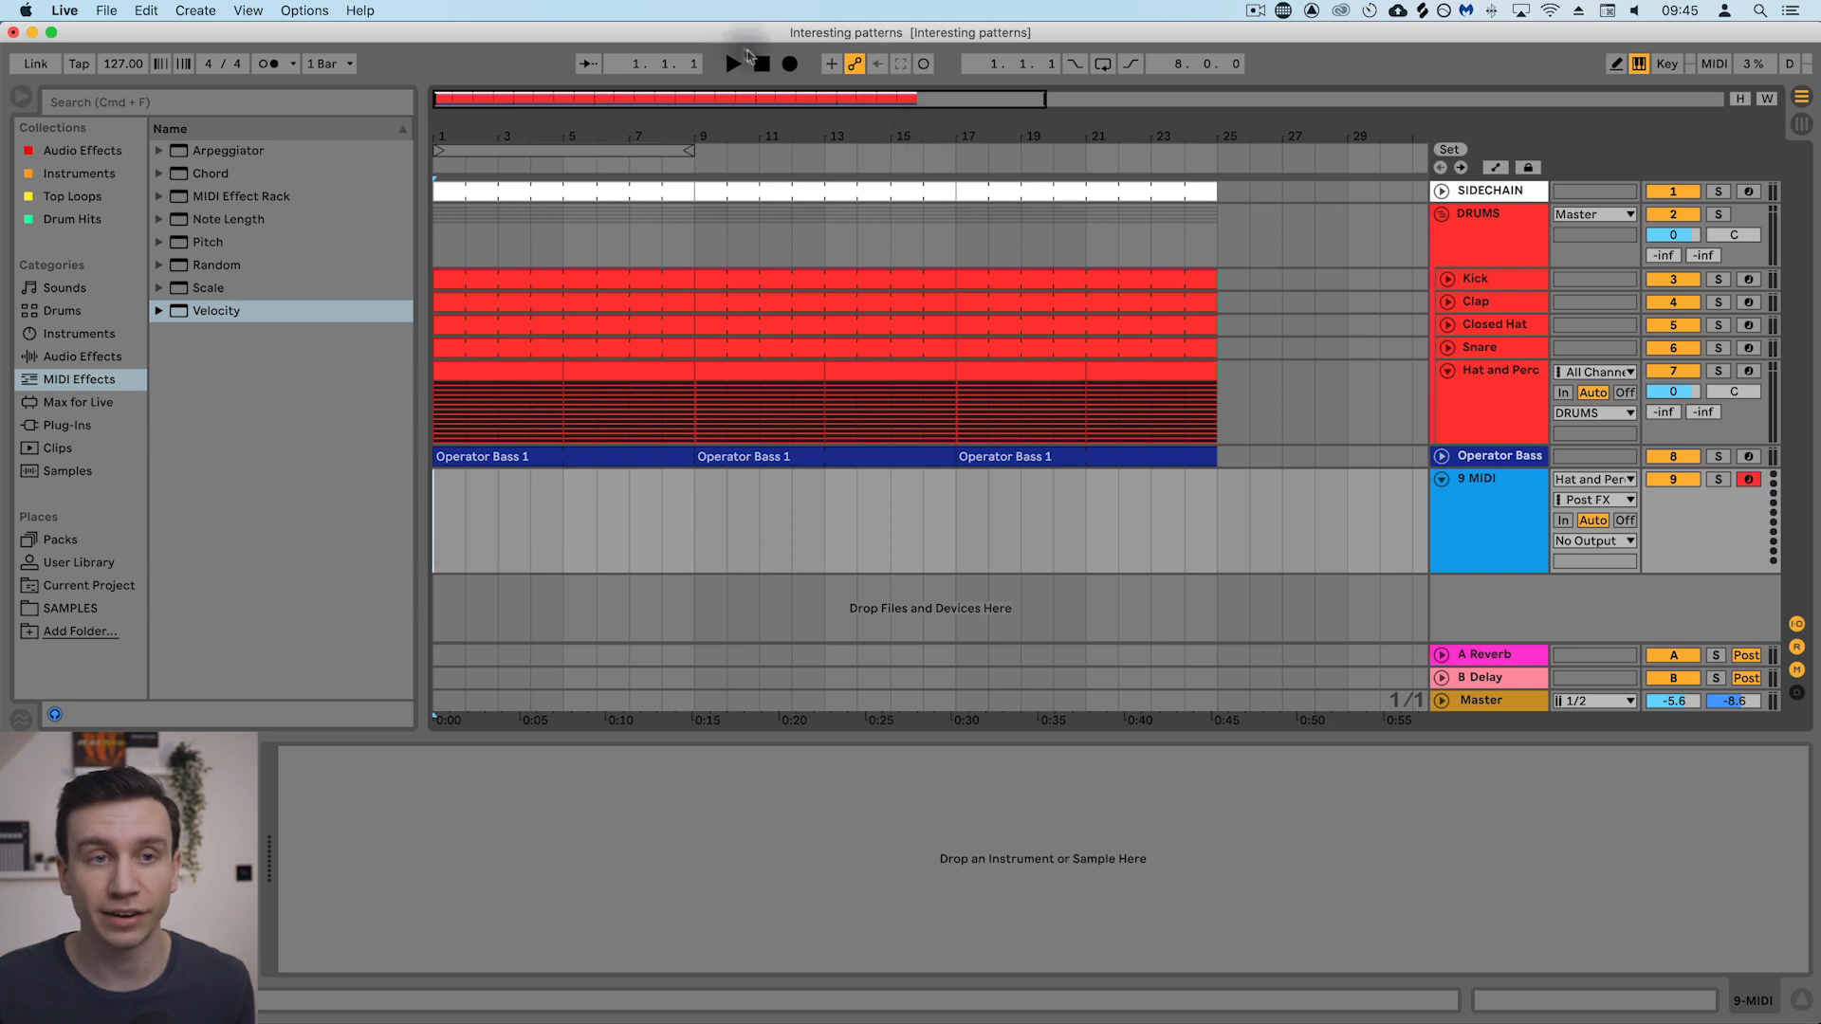
{"action": "left_click", "coordinate": [789, 64]}
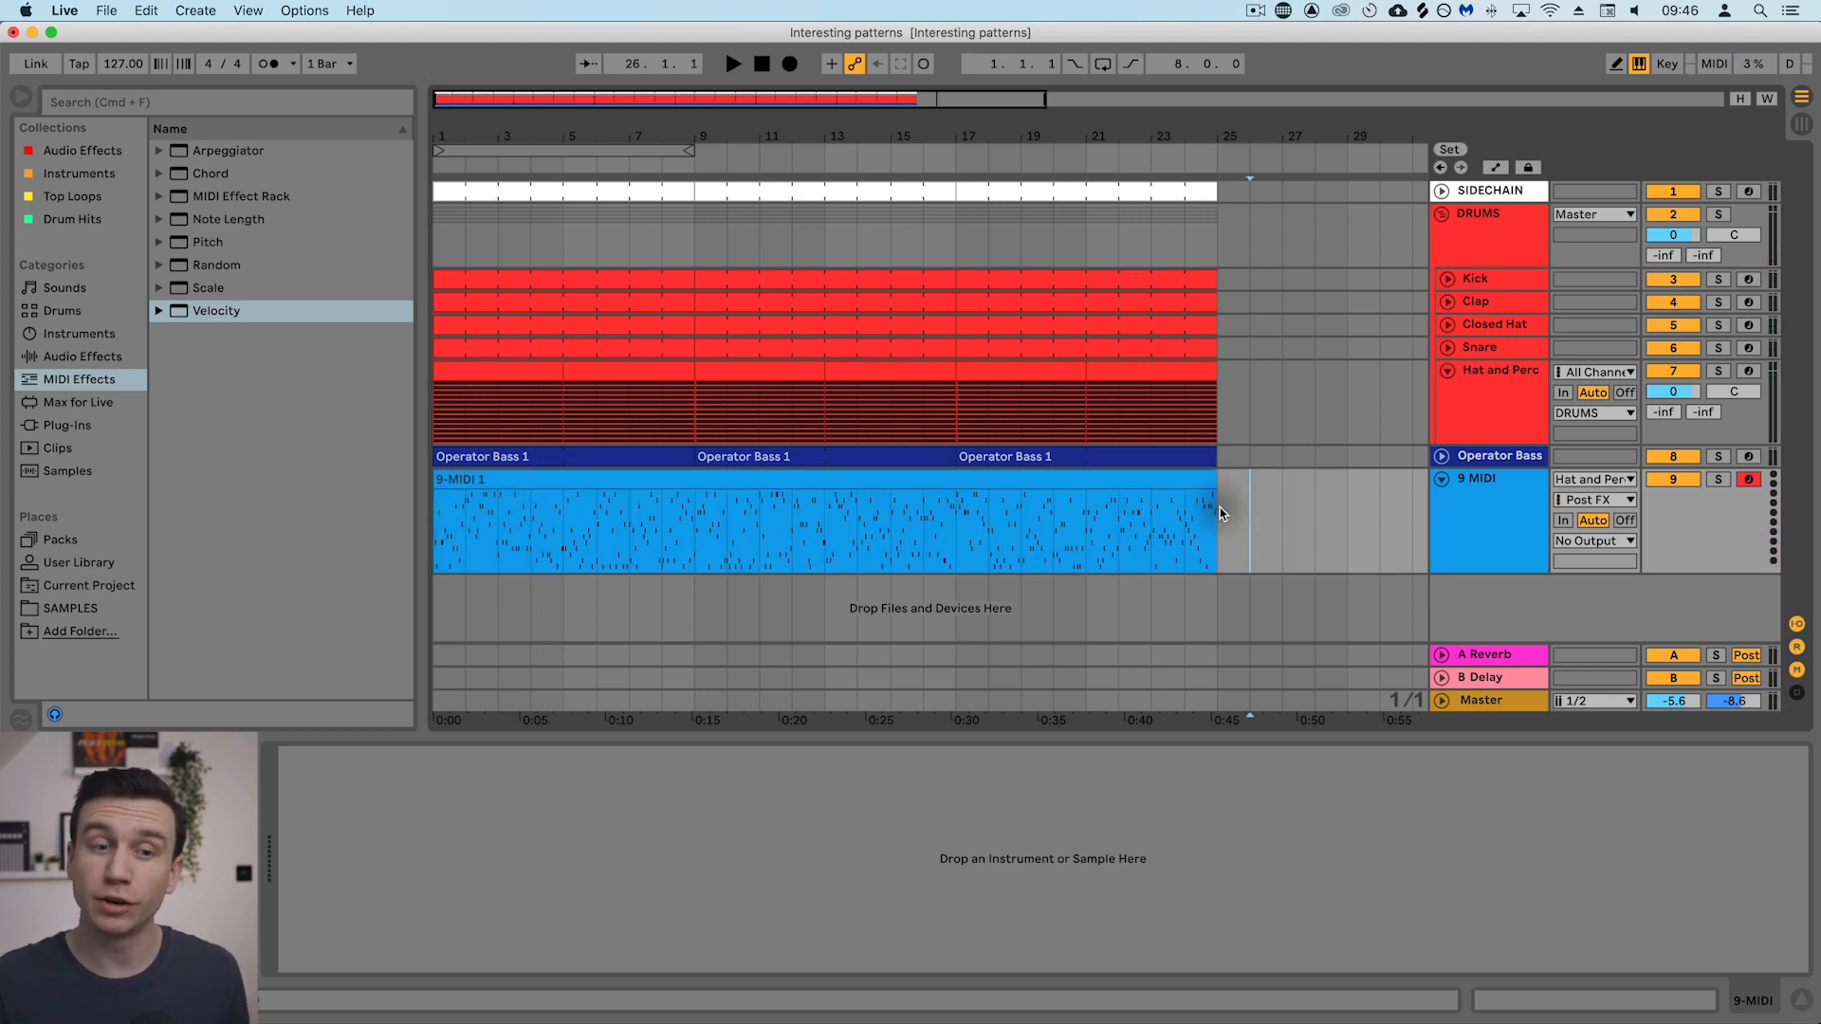
Apply the MPC 16 Swing-56 groove to the recorded 24-bar MIDI clip and commit it.
{"action": "left_click", "coordinate": [709, 477]}
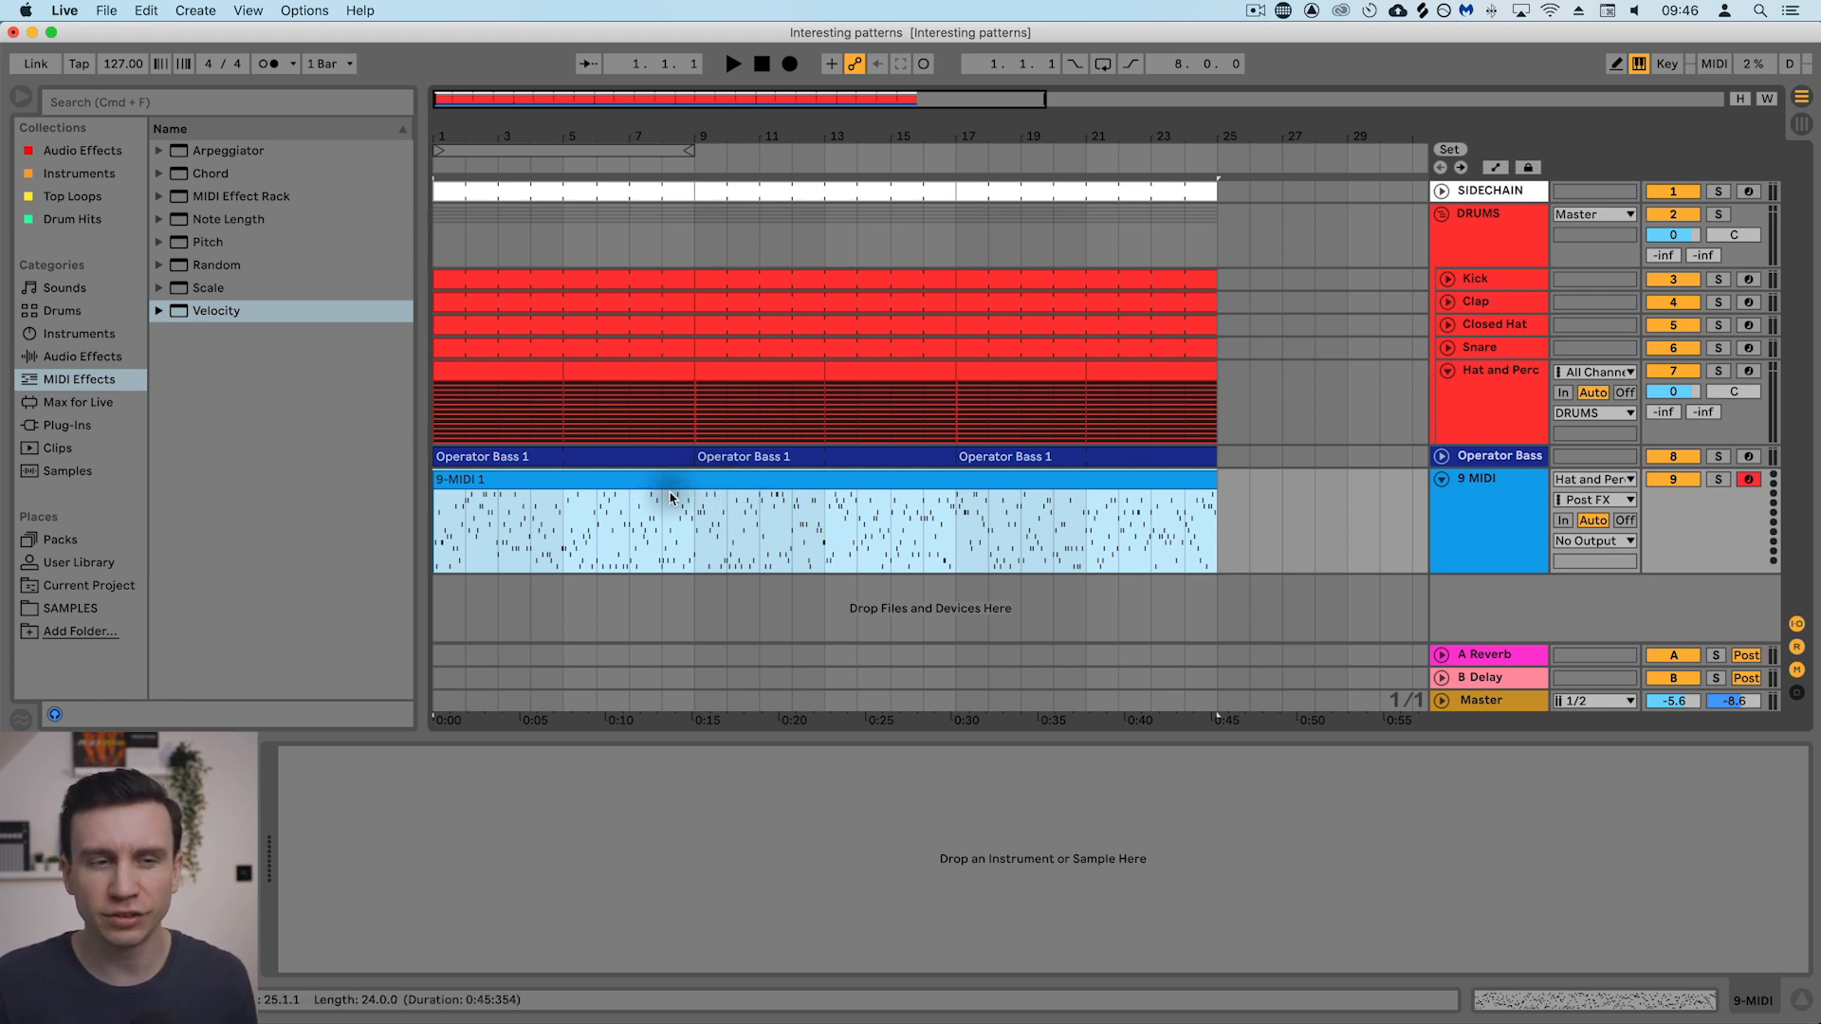
{"action": "double_click", "coordinate": [578, 480]}
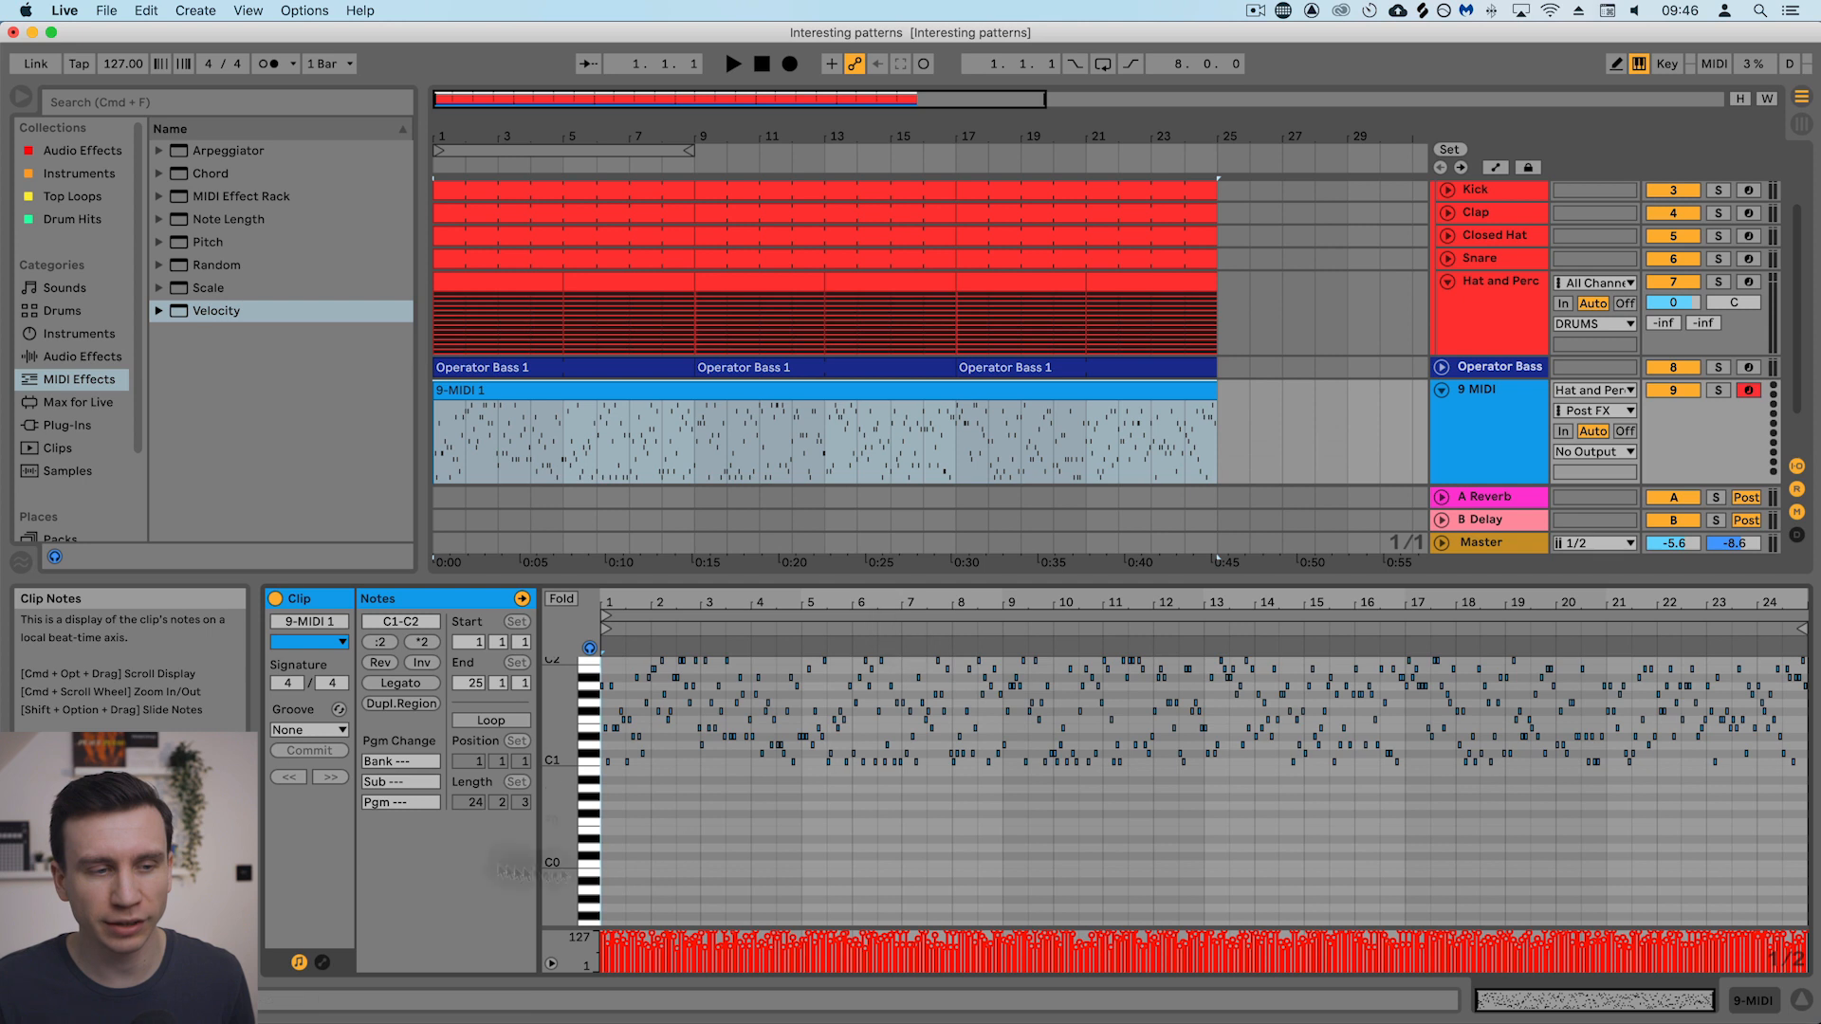
{"action": "left_click", "coordinate": [337, 729]}
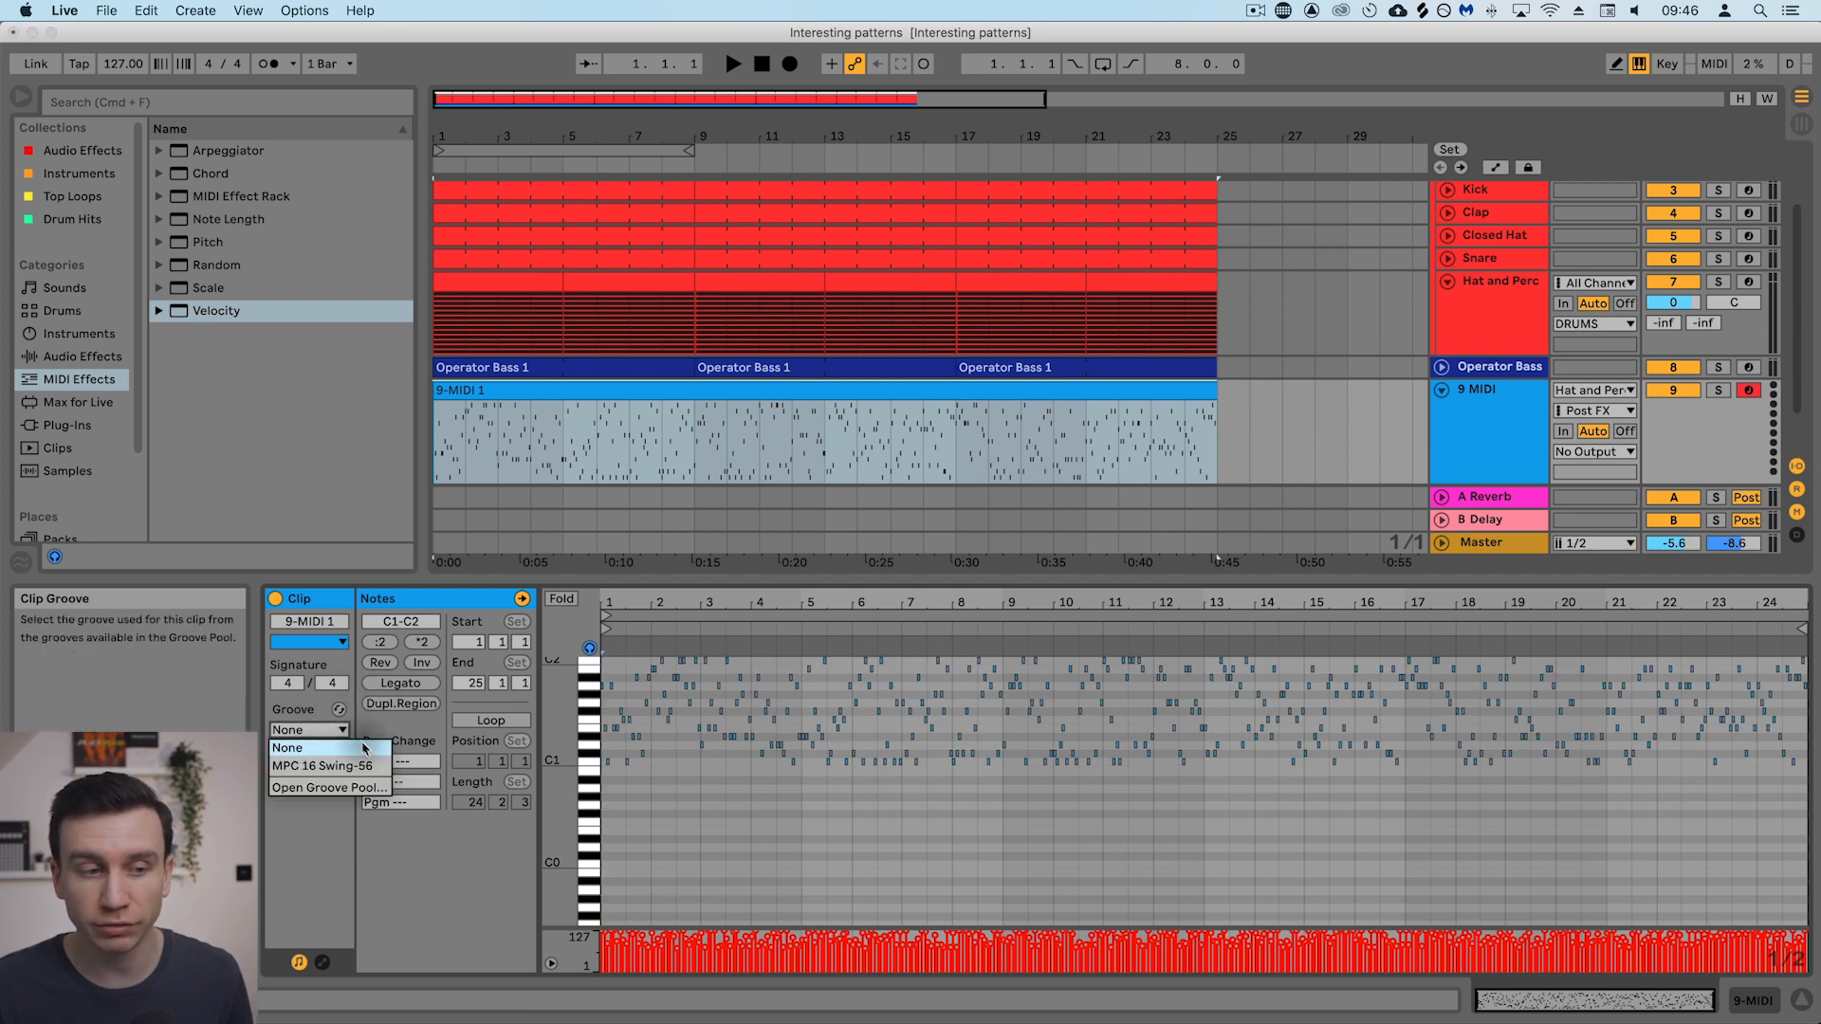
{"action": "left_click", "coordinate": [326, 766]}
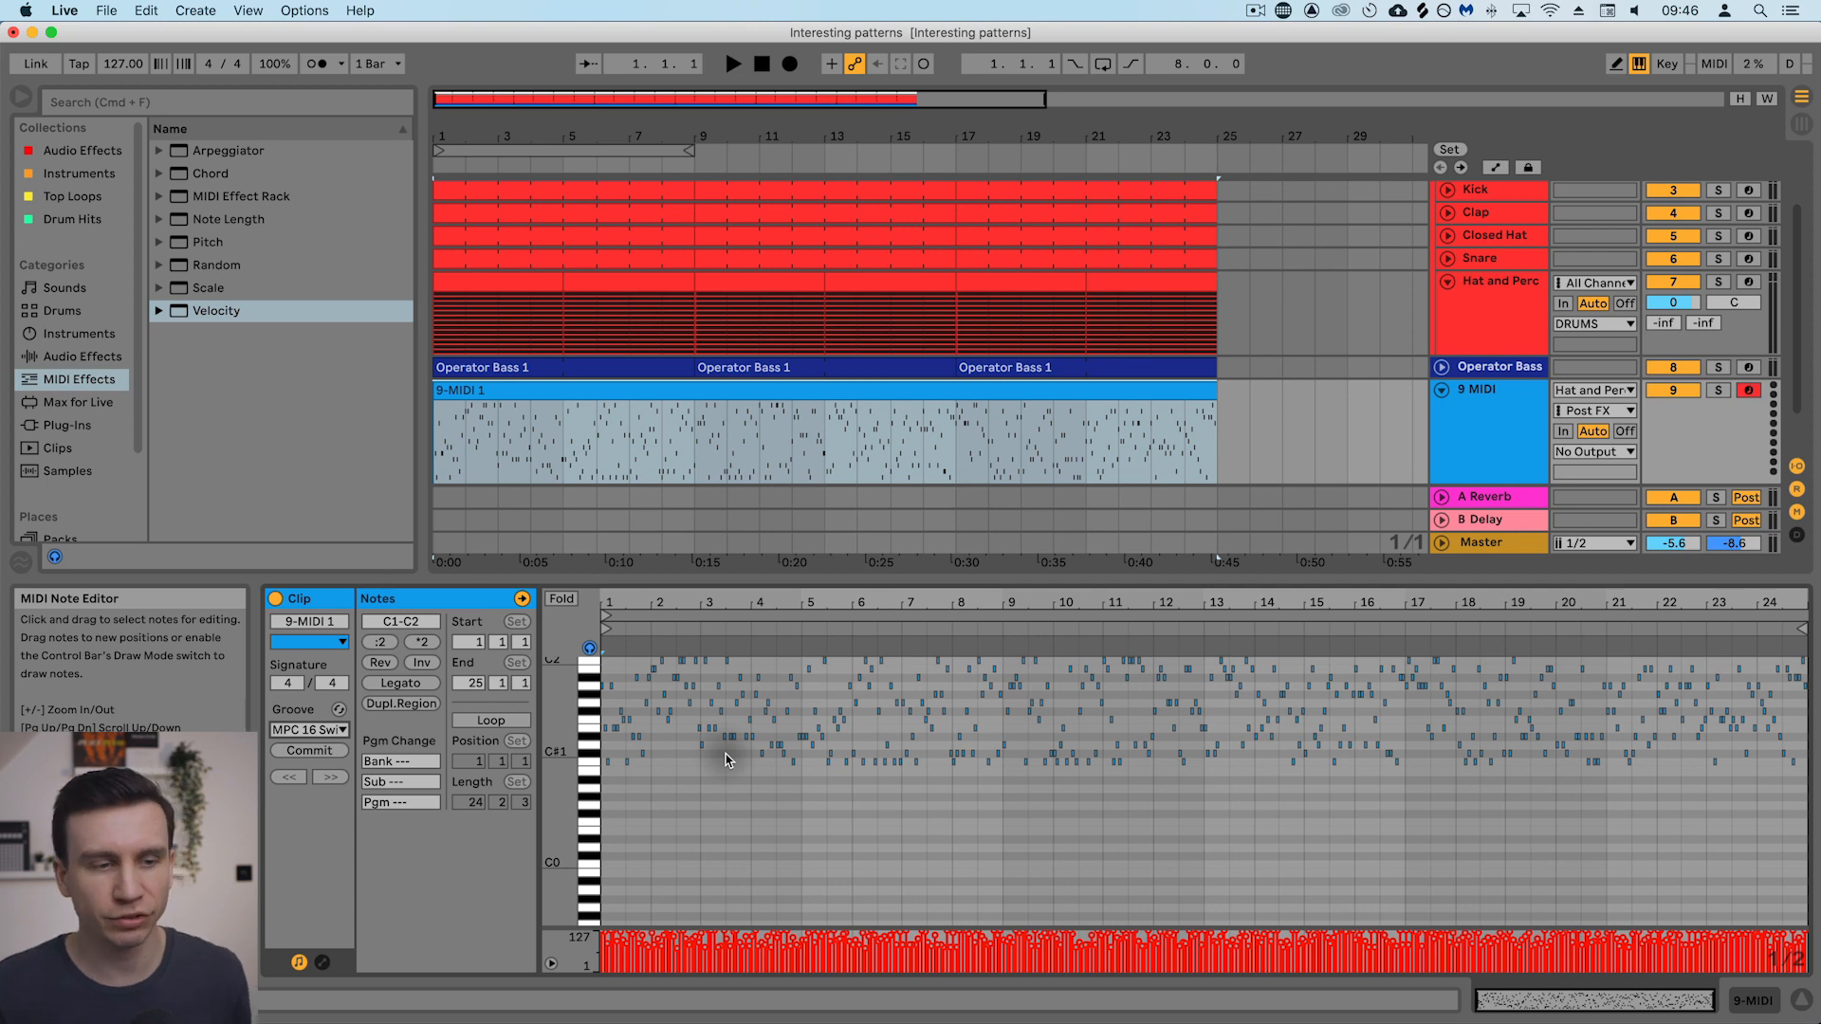
{"action": "left_click", "coordinate": [310, 750]}
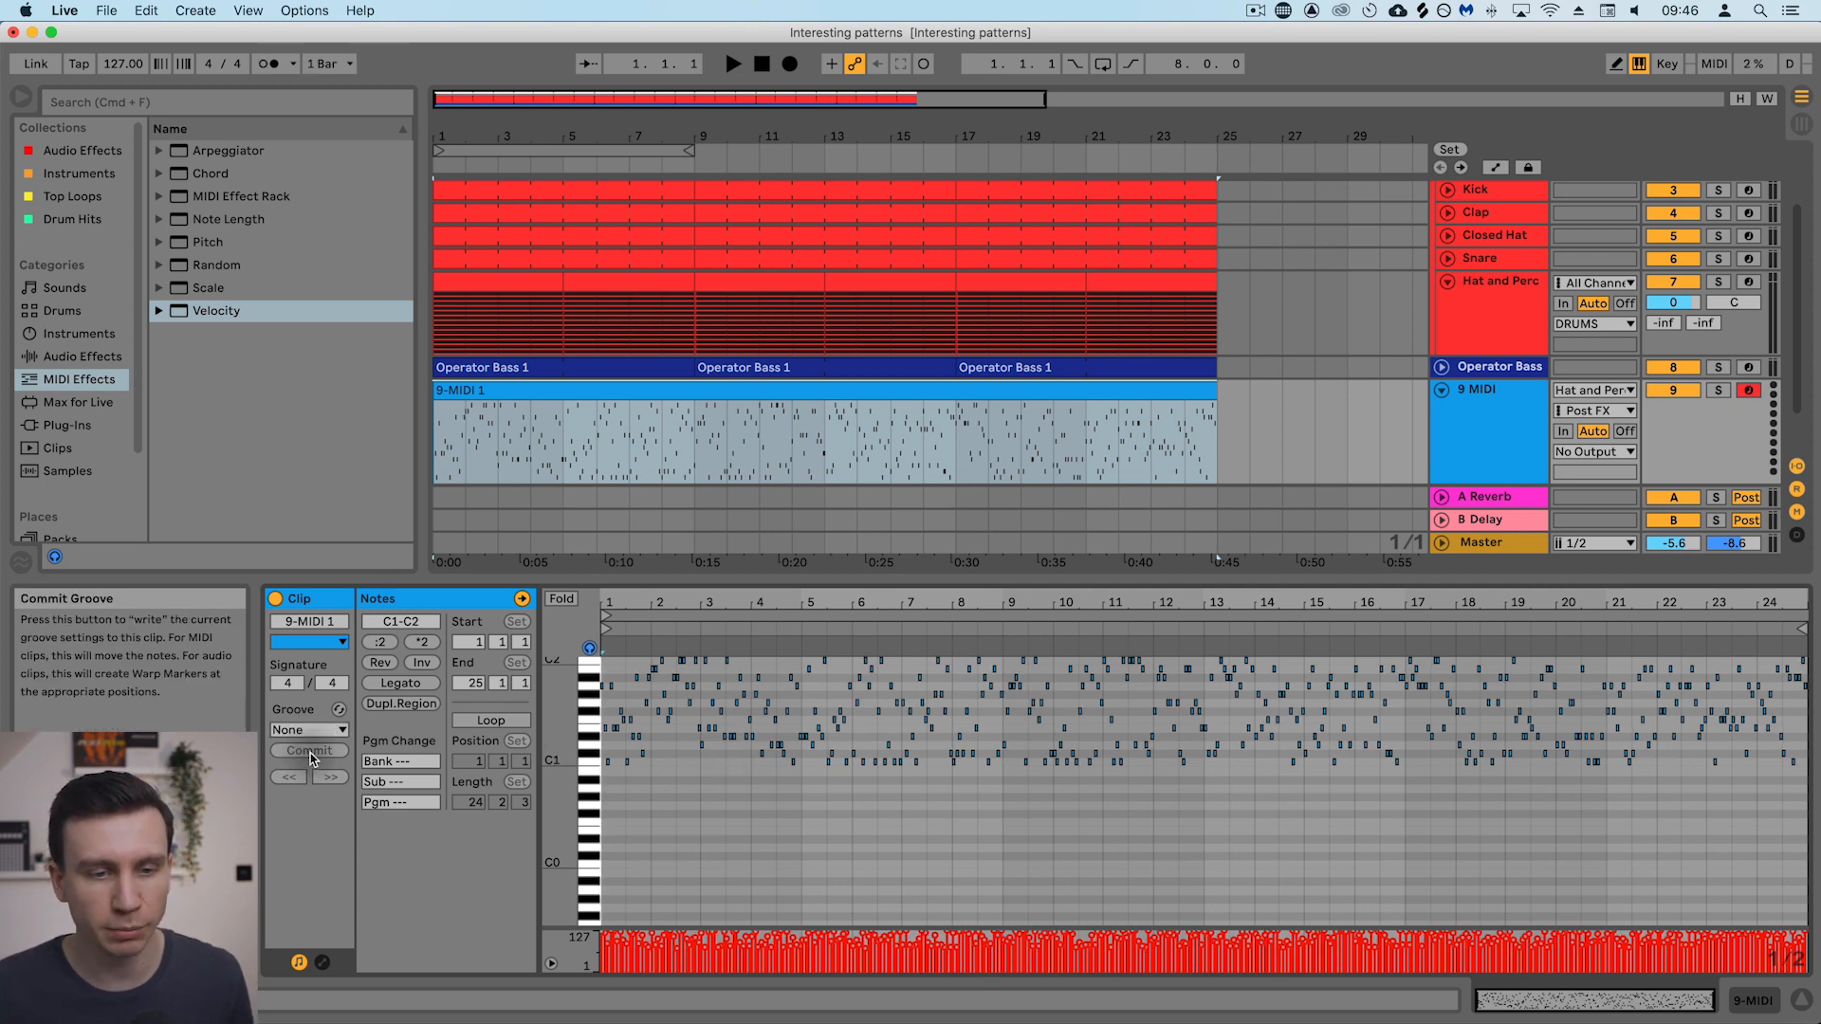
Examine the swung note timing and the varied velocities in the recorded clip around bars 3 to 6.
{"action": "left_click", "coordinate": [780, 768]}
{"action": "key", "text": "plus"}
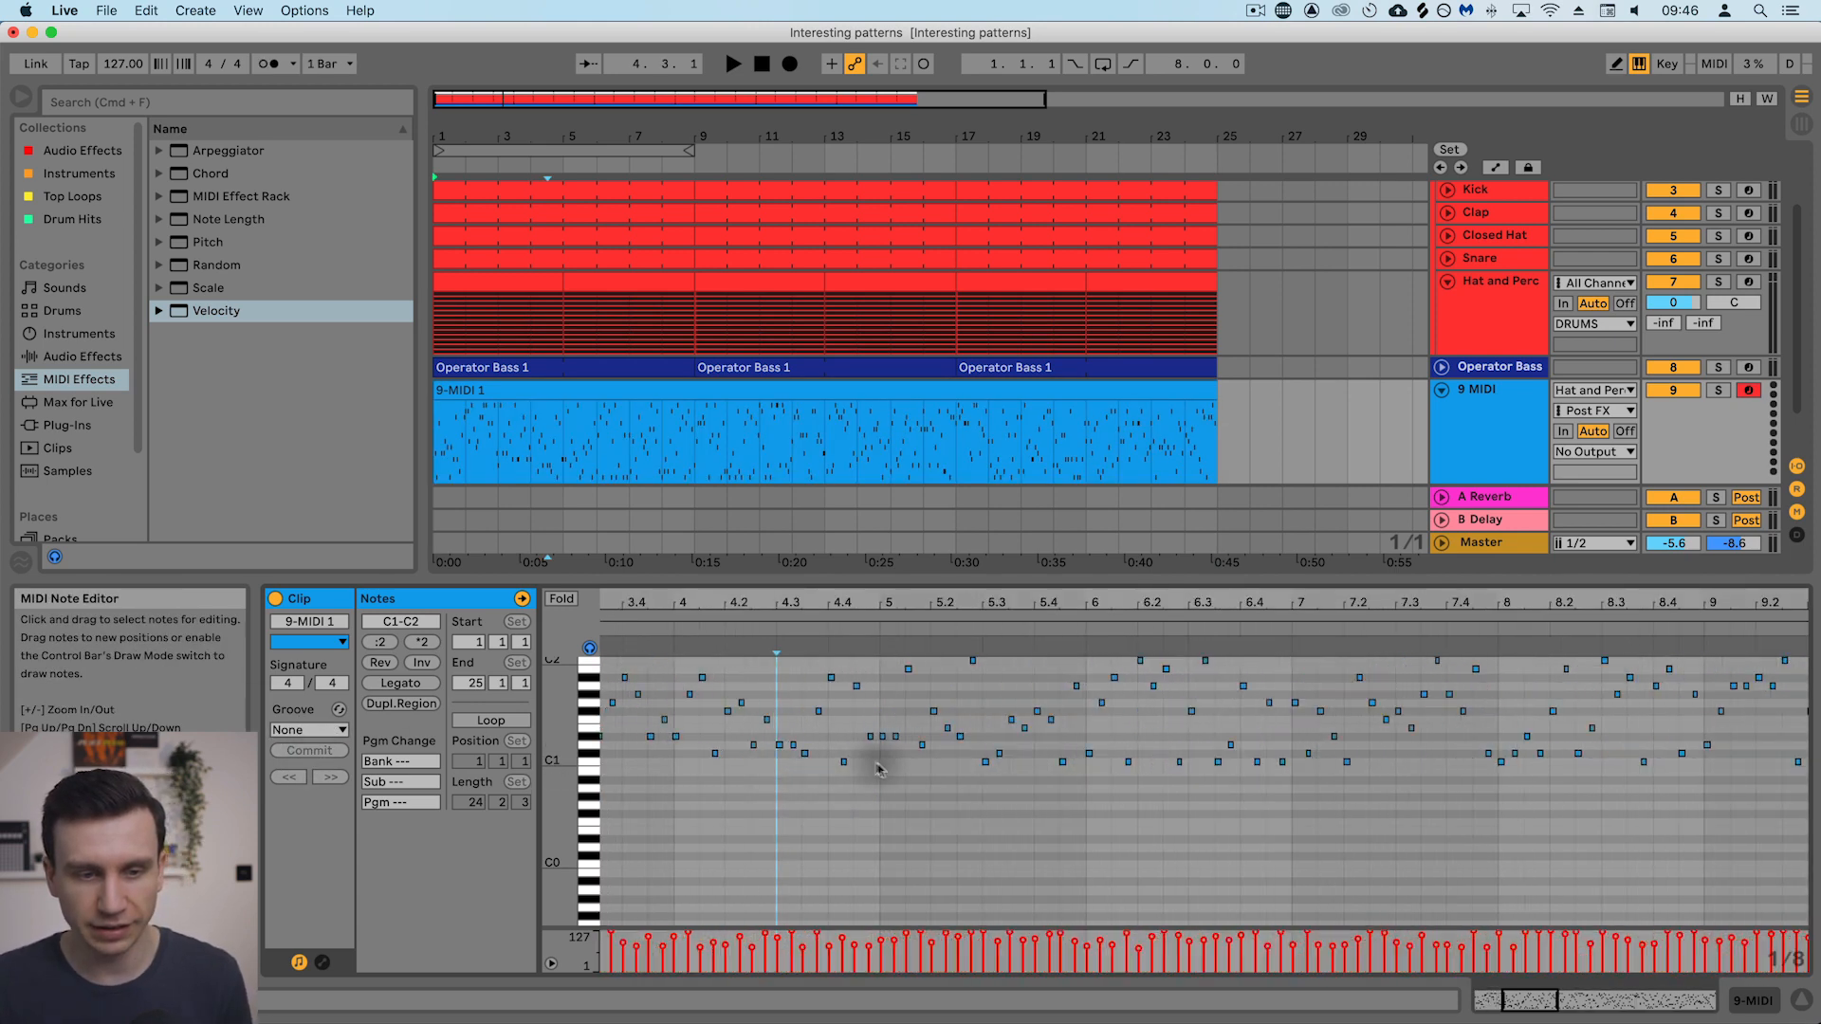
{"action": "key", "text": "plus"}
{"action": "key", "text": "plus"}
{"action": "key", "text": "plus"}
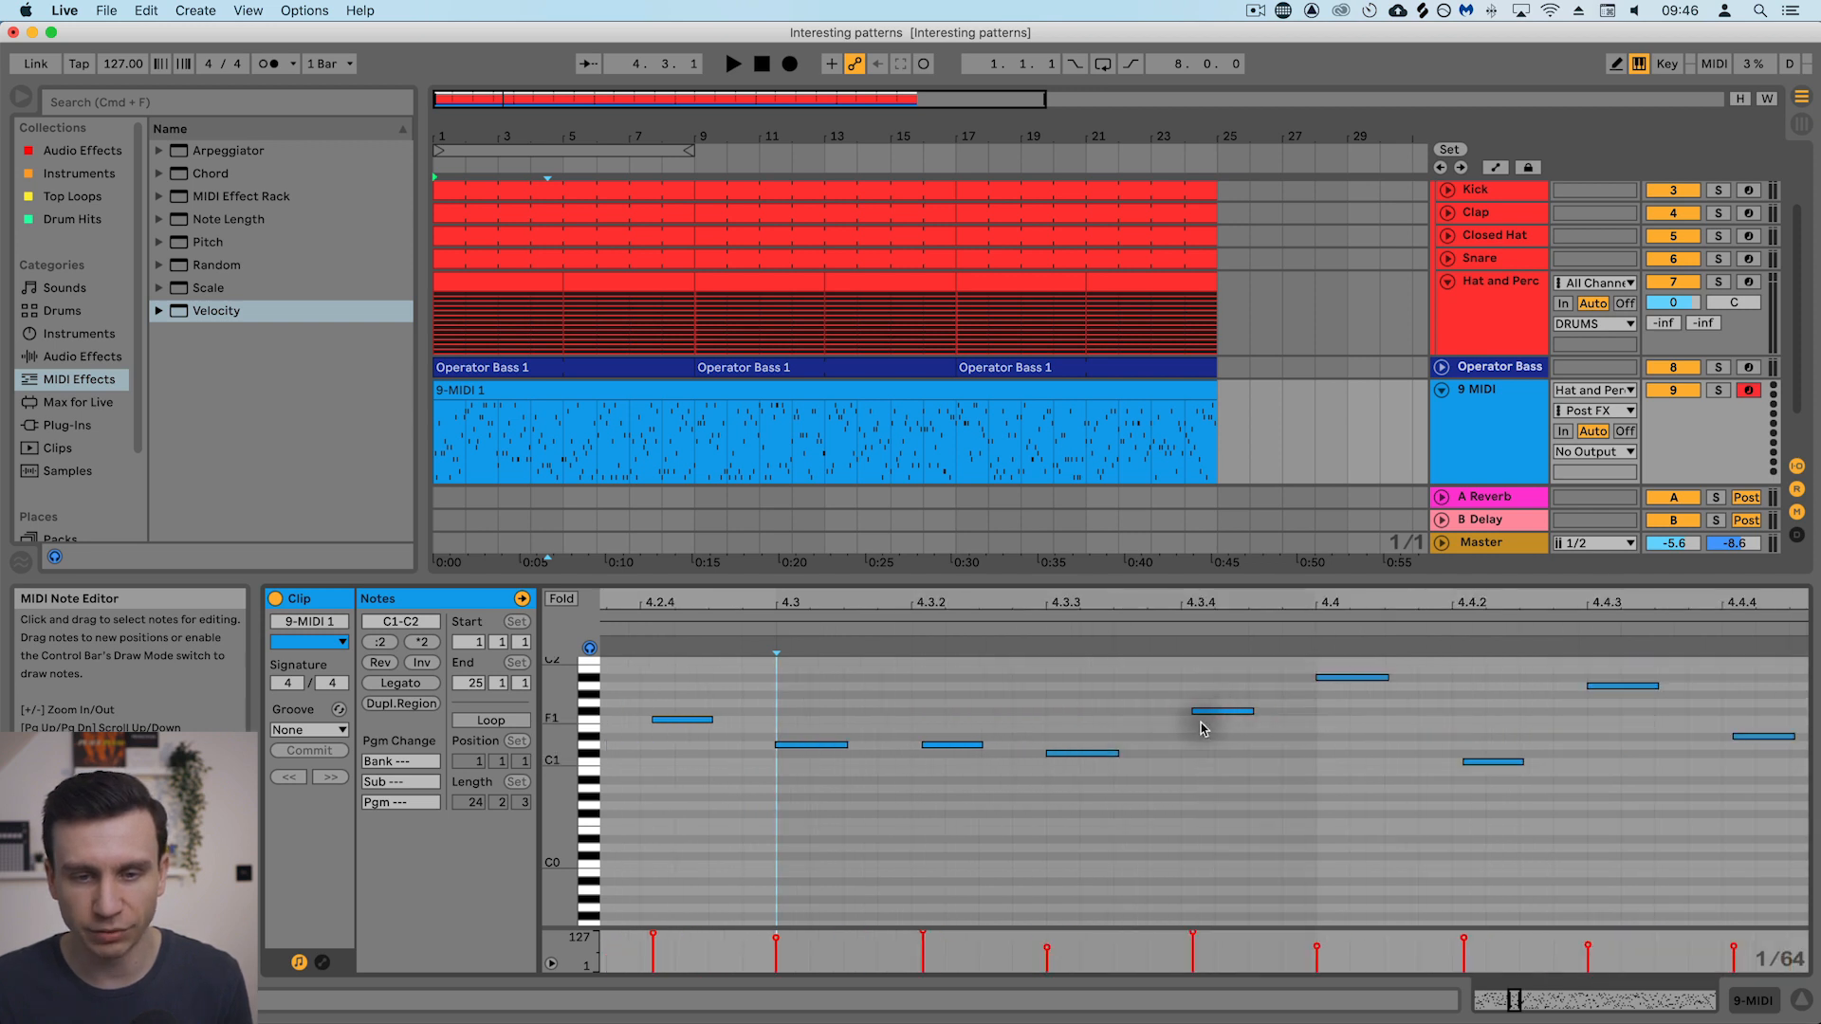
{"action": "left_click", "coordinate": [1181, 722]}
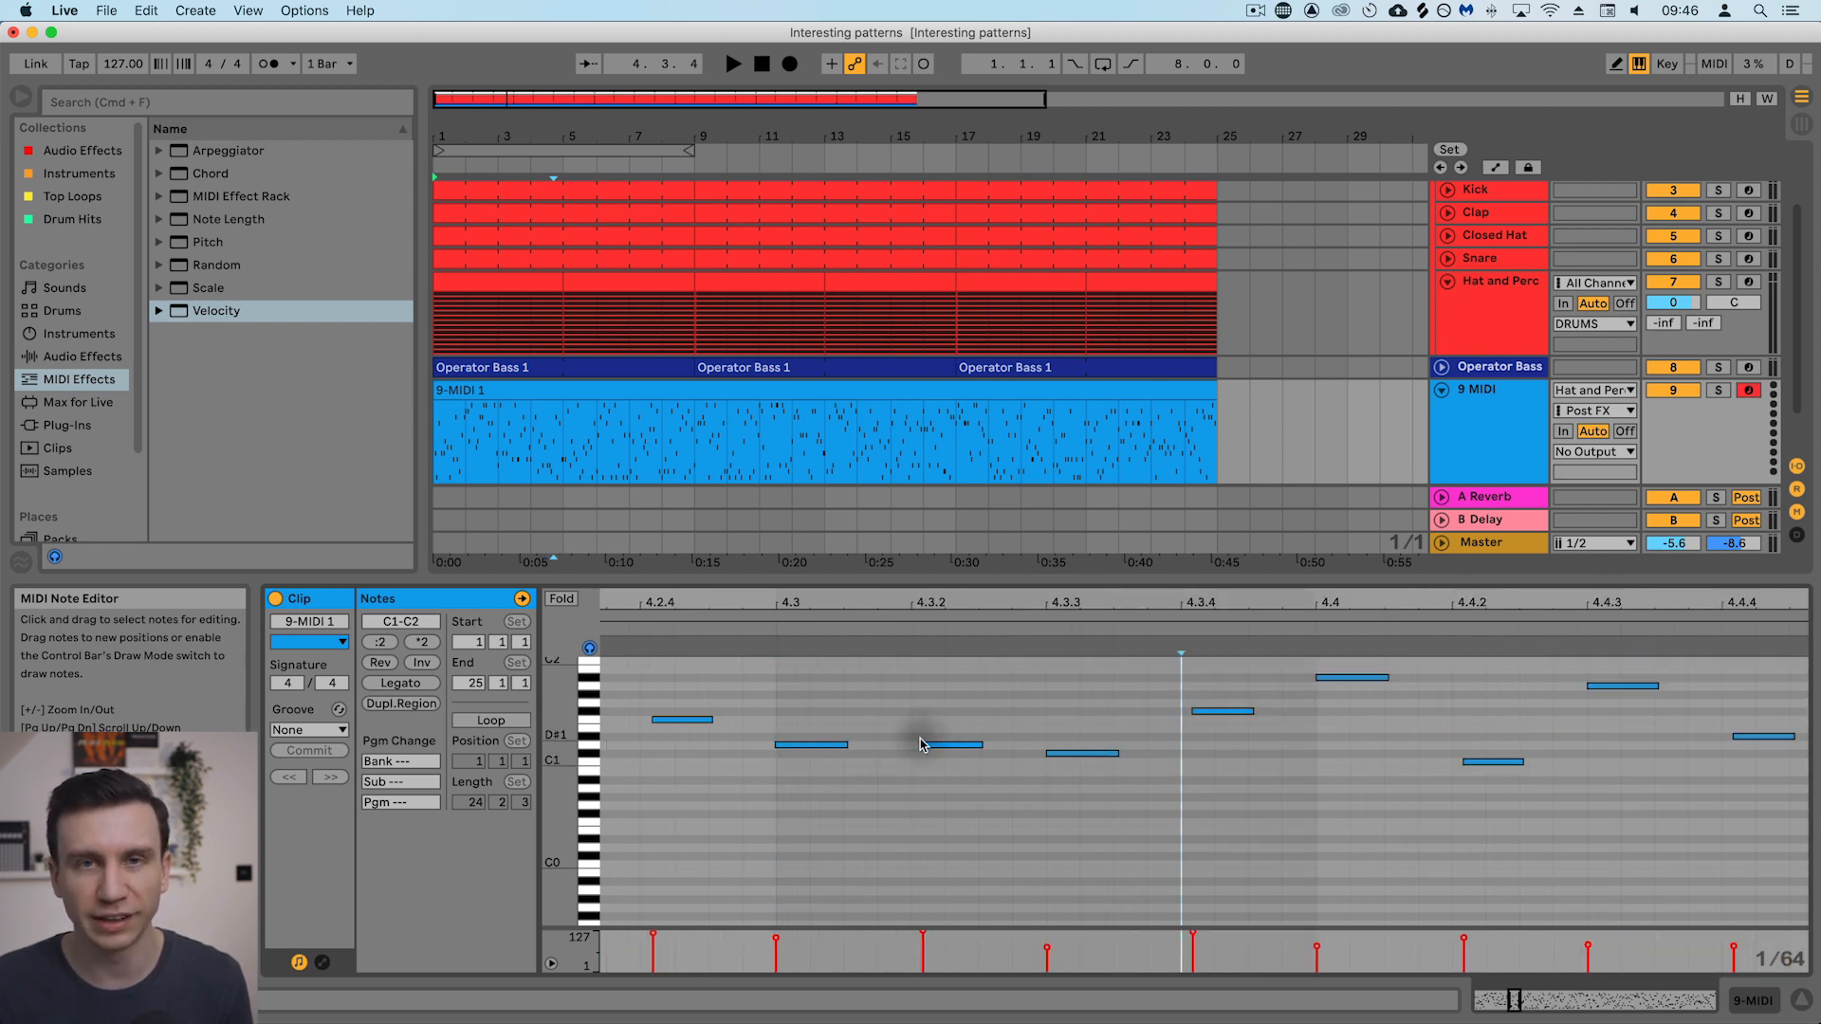
{"action": "key", "text": "minus"}
{"action": "key", "text": "minus"}
{"action": "key", "text": "minus"}
{"action": "key", "text": "minus"}
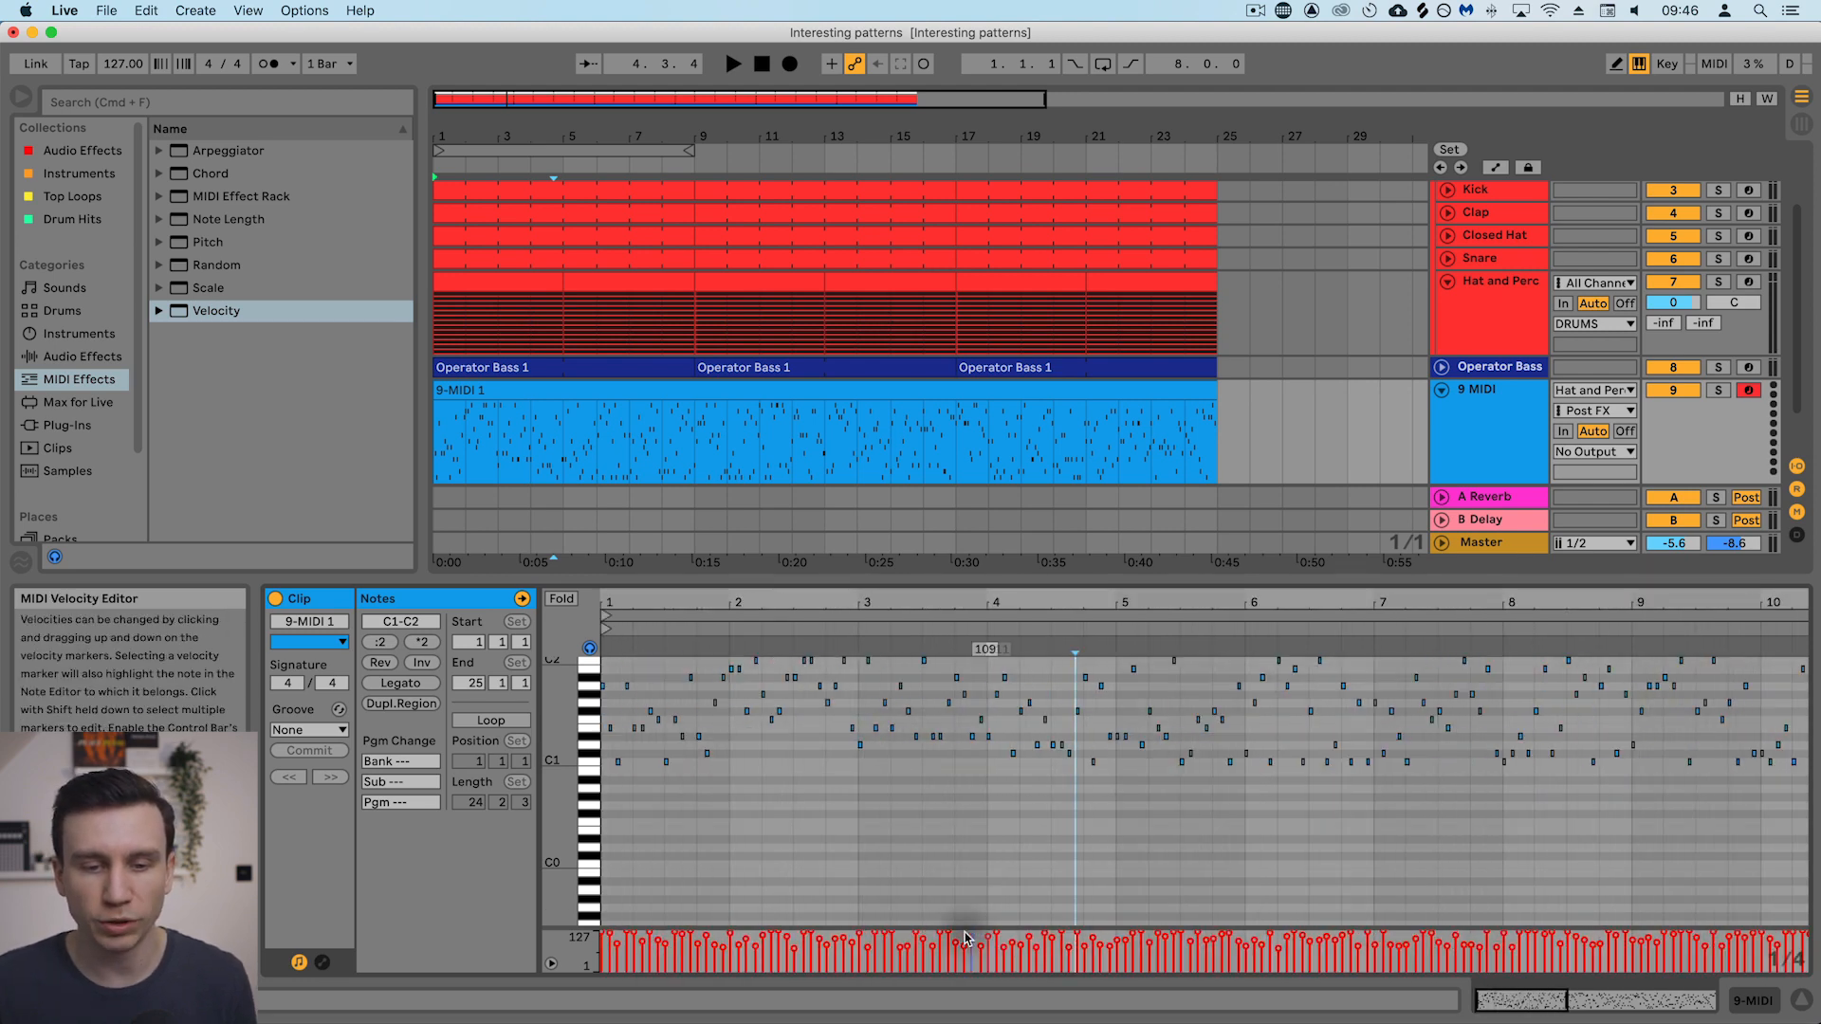
{"action": "key", "text": "plus"}
{"action": "key", "text": "plus"}
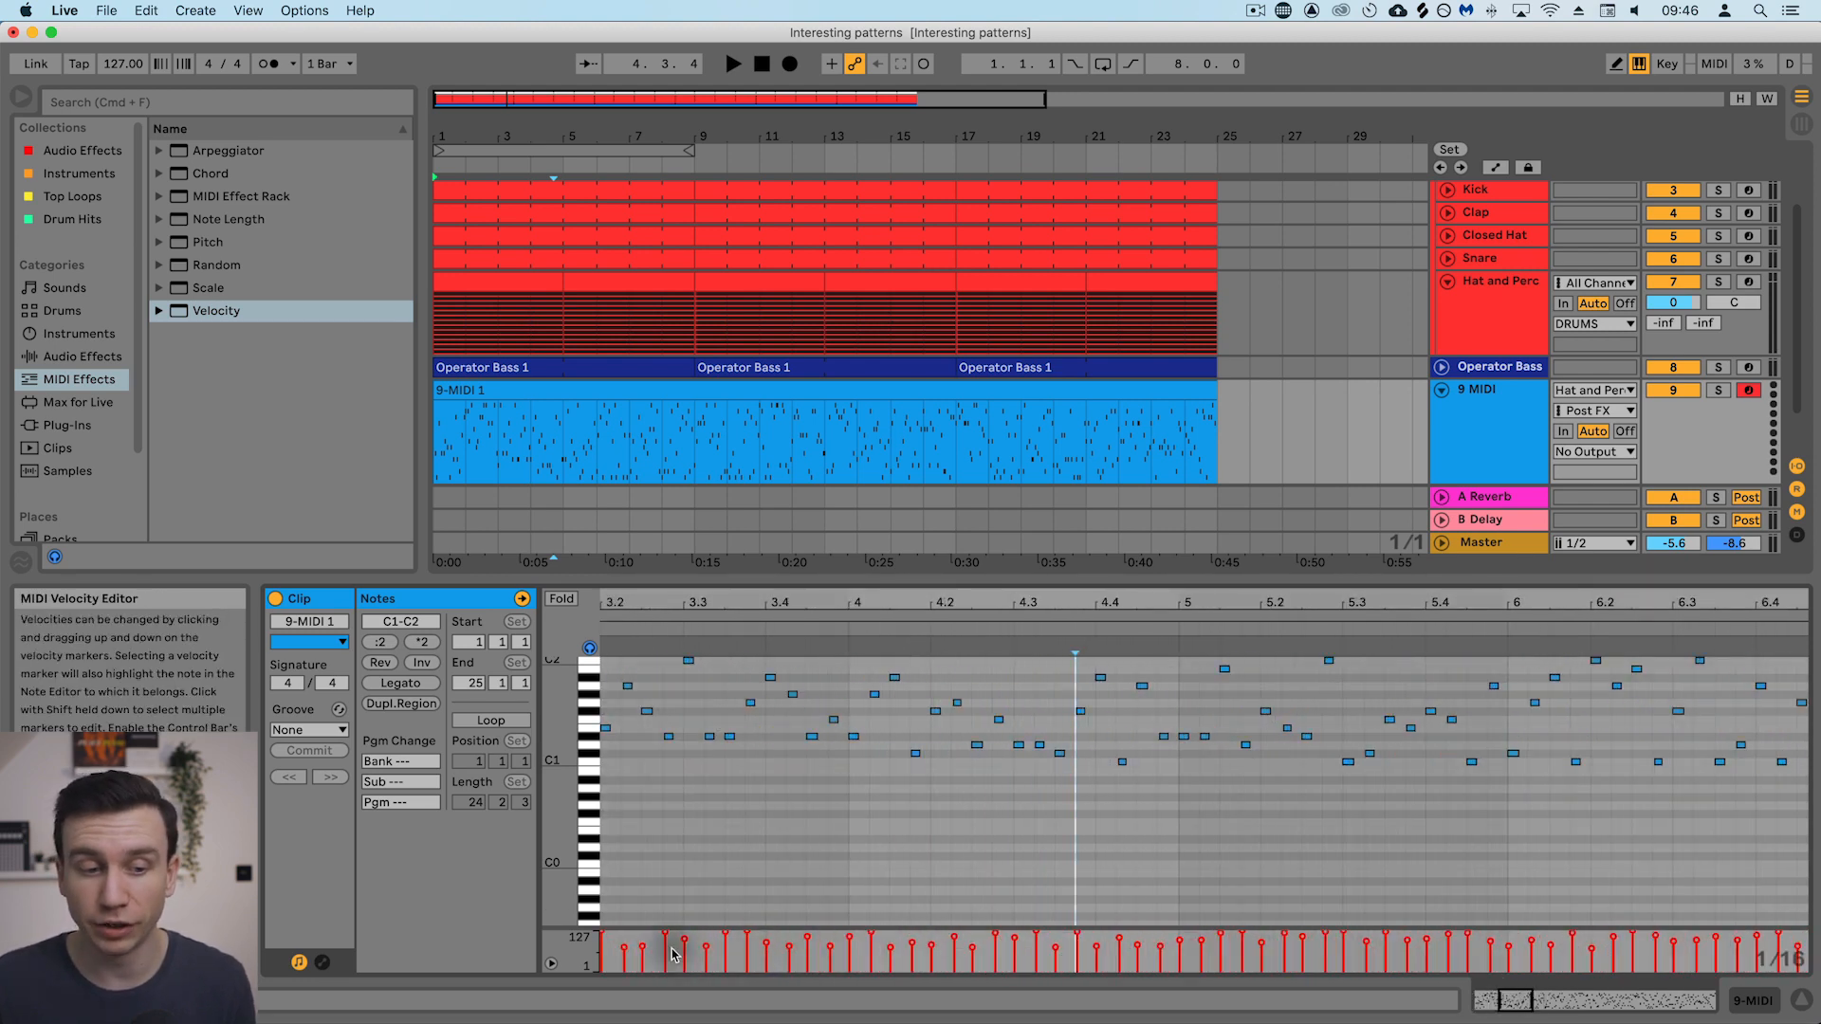
{"action": "key", "text": "minus"}
{"action": "key", "text": "minus"}
{"action": "key", "text": "minus"}
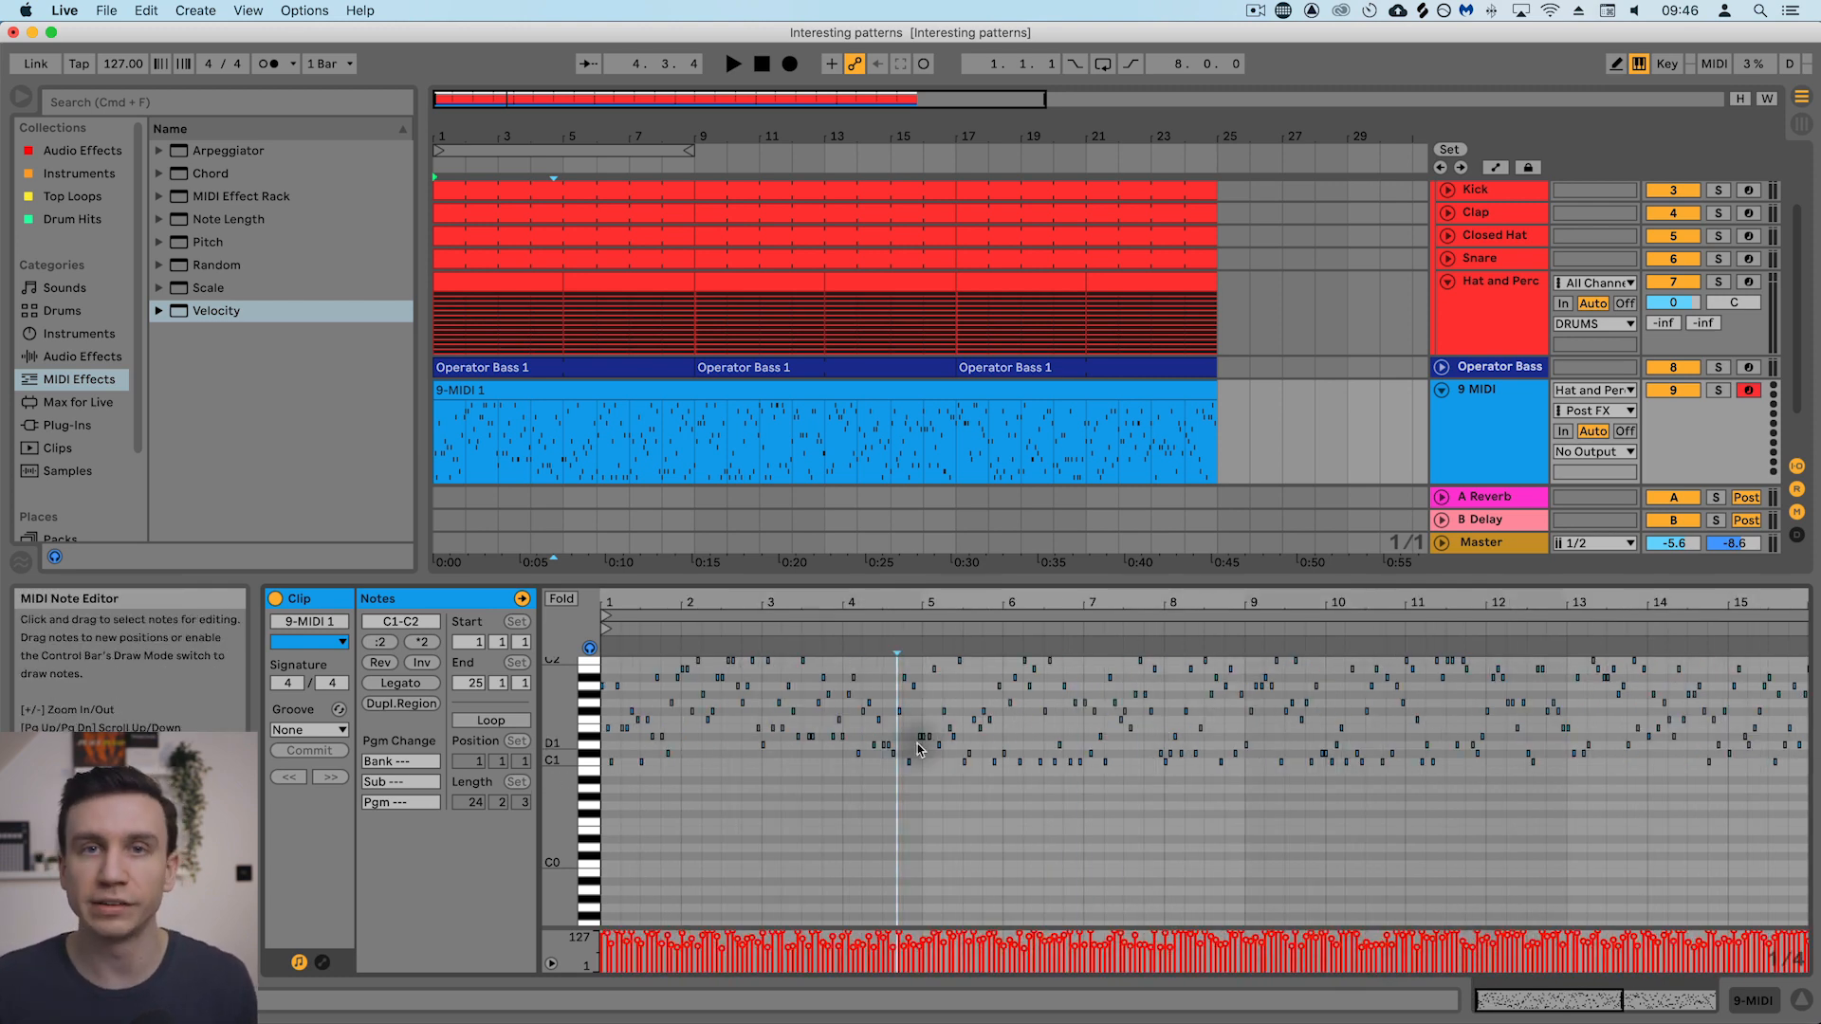
Reduce the clip view's height and delete all the sustained-note clips on the Hat and Perc track.
{"action": "left_click_drag", "start_coordinate": [912, 581], "coordinate": [915, 690]}
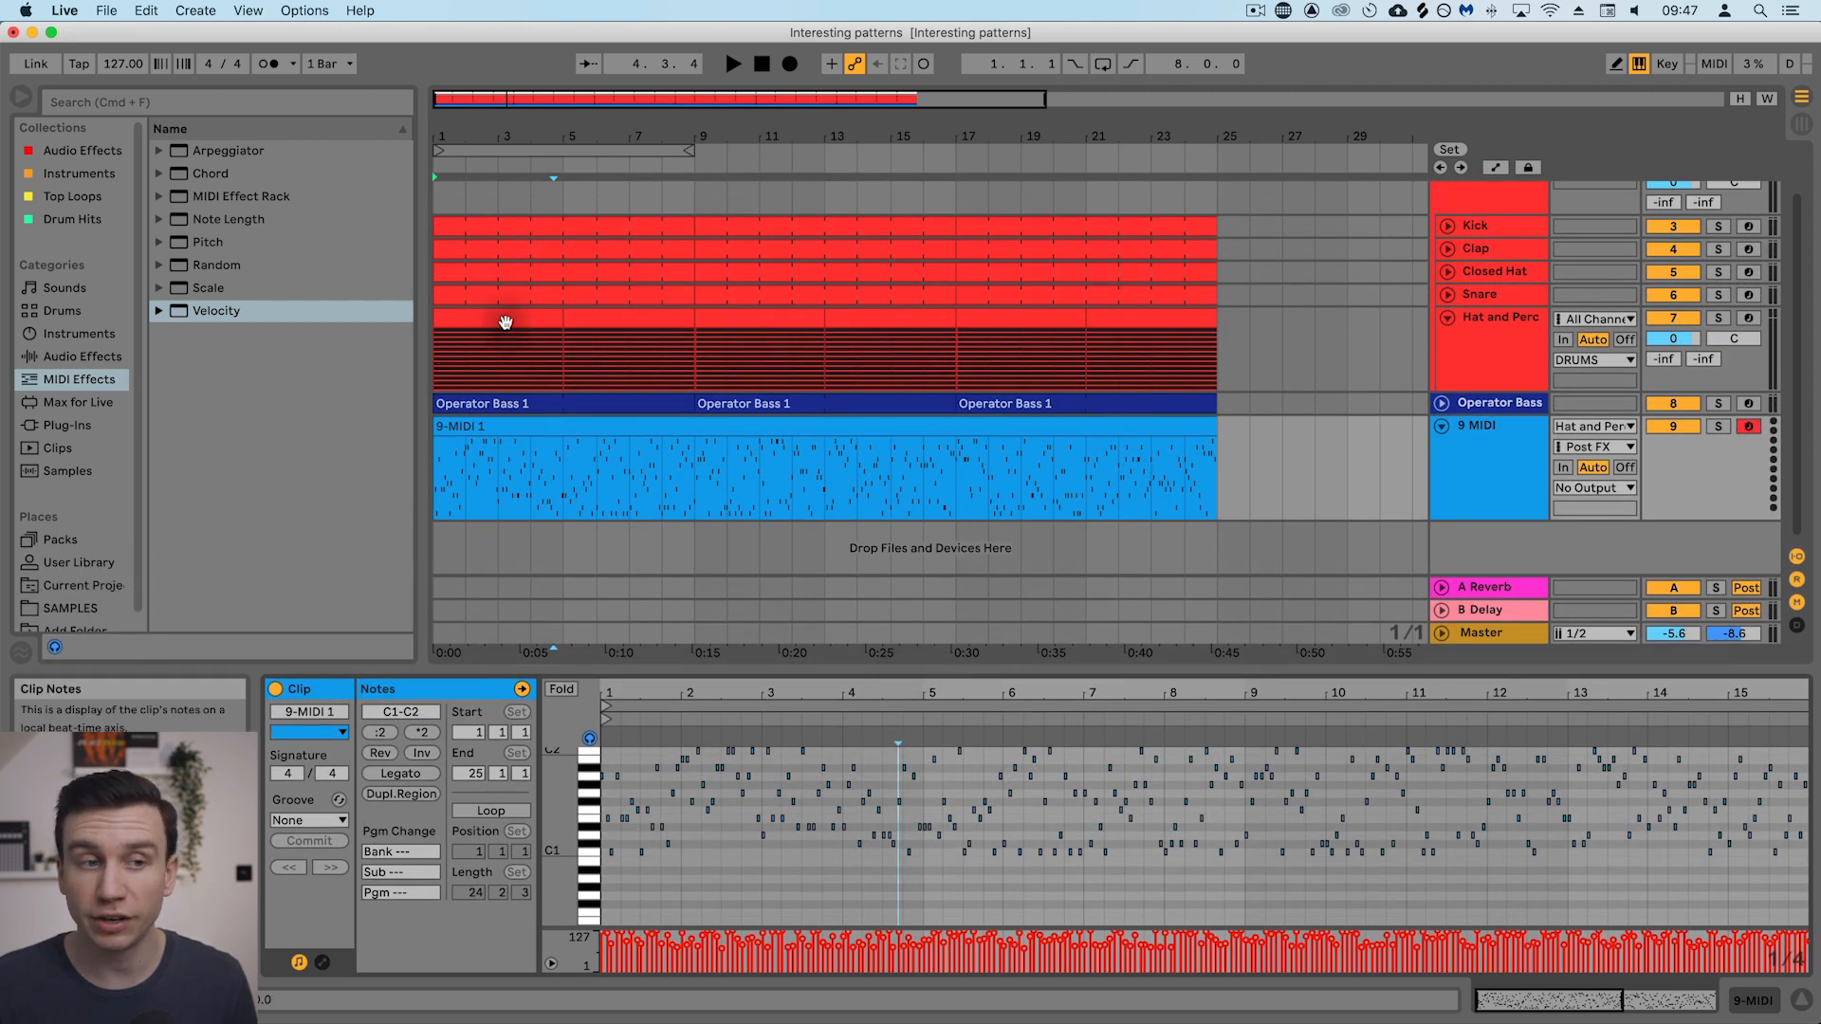
{"action": "left_click", "coordinate": [506, 323]}
{"action": "left_click_drag", "start_coordinate": [621, 311], "coordinate": [1123, 327]}
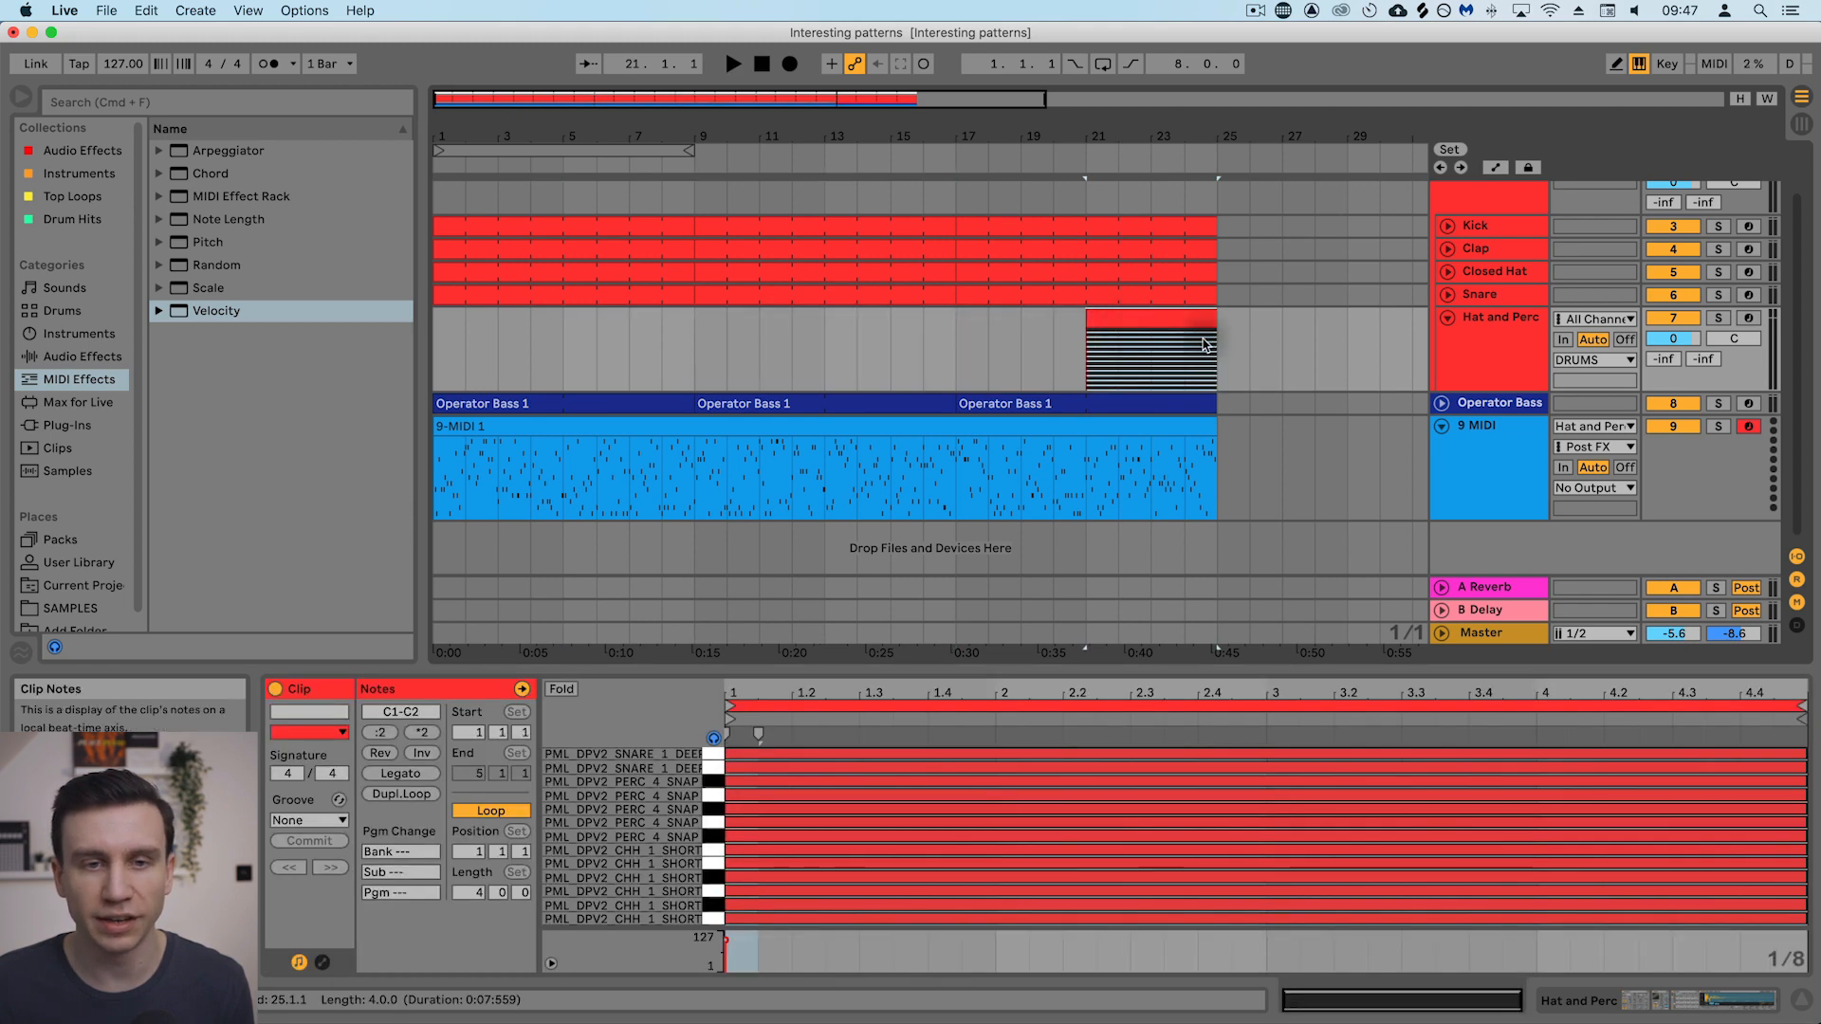
{"action": "key", "text": "Delete"}
Move the recorded 24-bar MIDI clip up to the Hat and Perc track, starting at bar 1.
{"action": "left_click", "coordinate": [629, 426]}
{"action": "left_click_drag", "start_coordinate": [630, 427], "coordinate": [654, 343]}
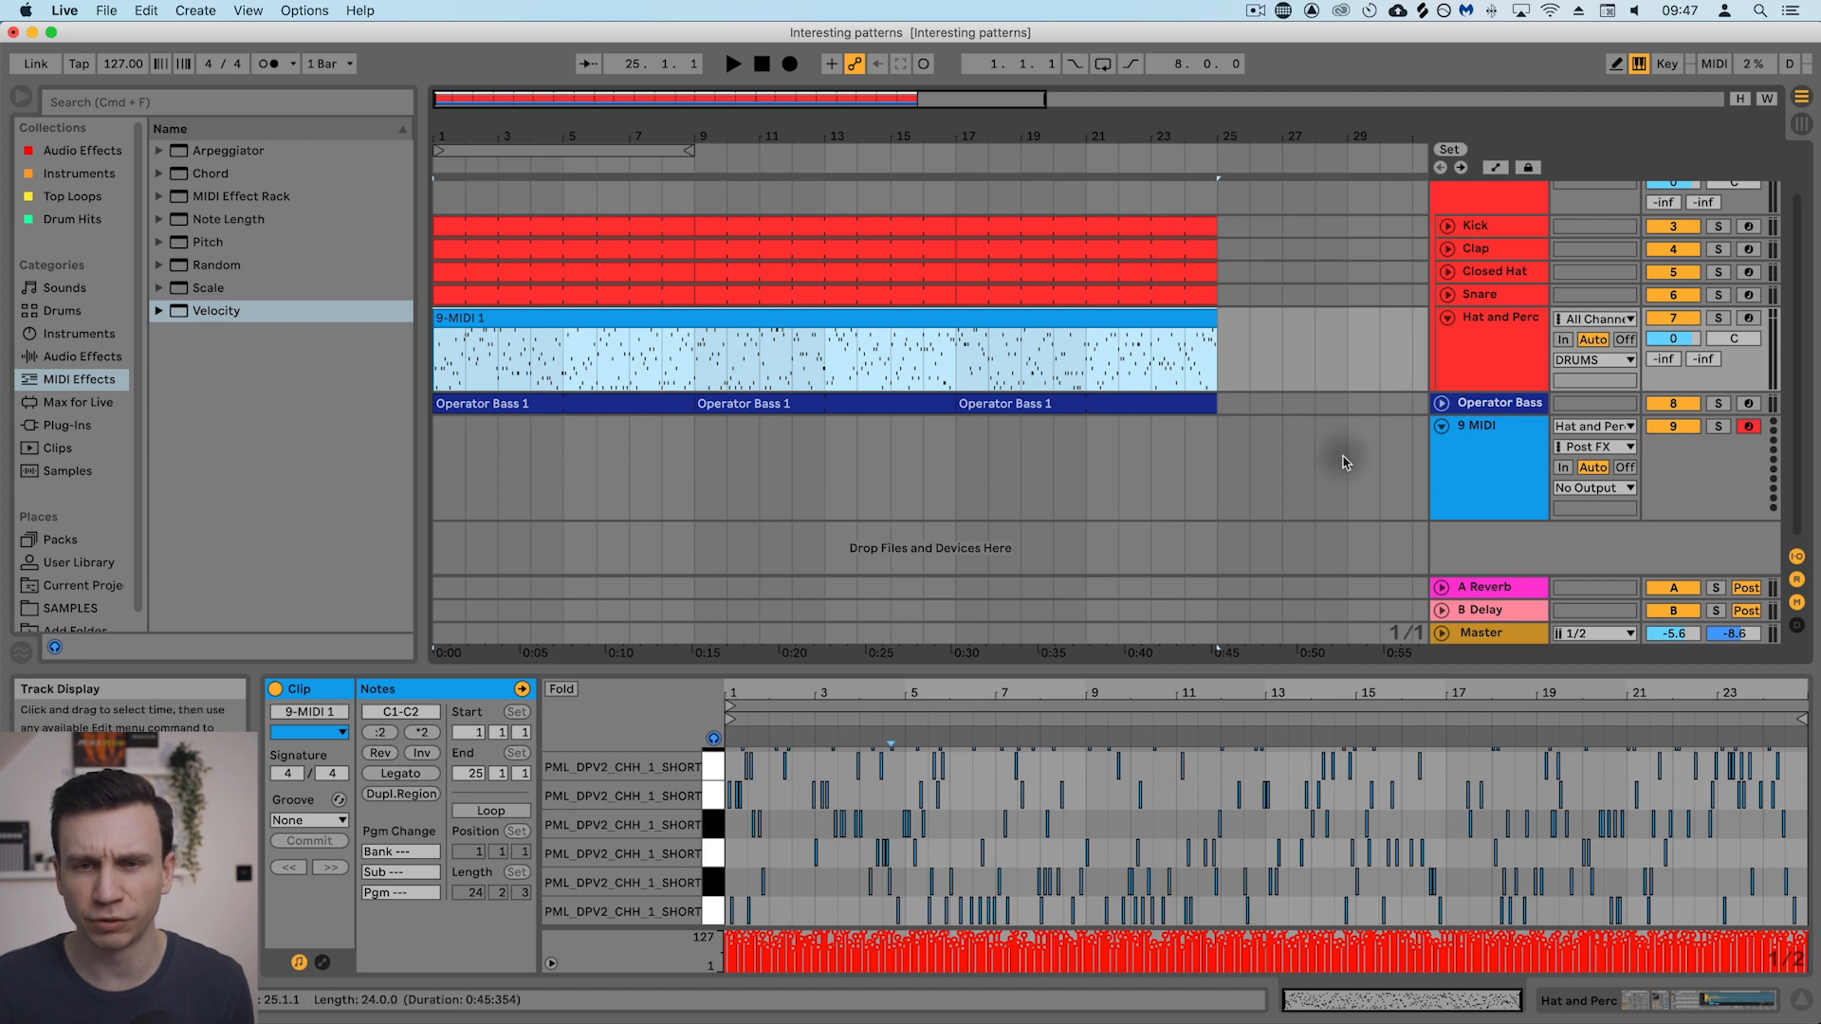
{"action": "left_click", "coordinate": [1346, 458]}
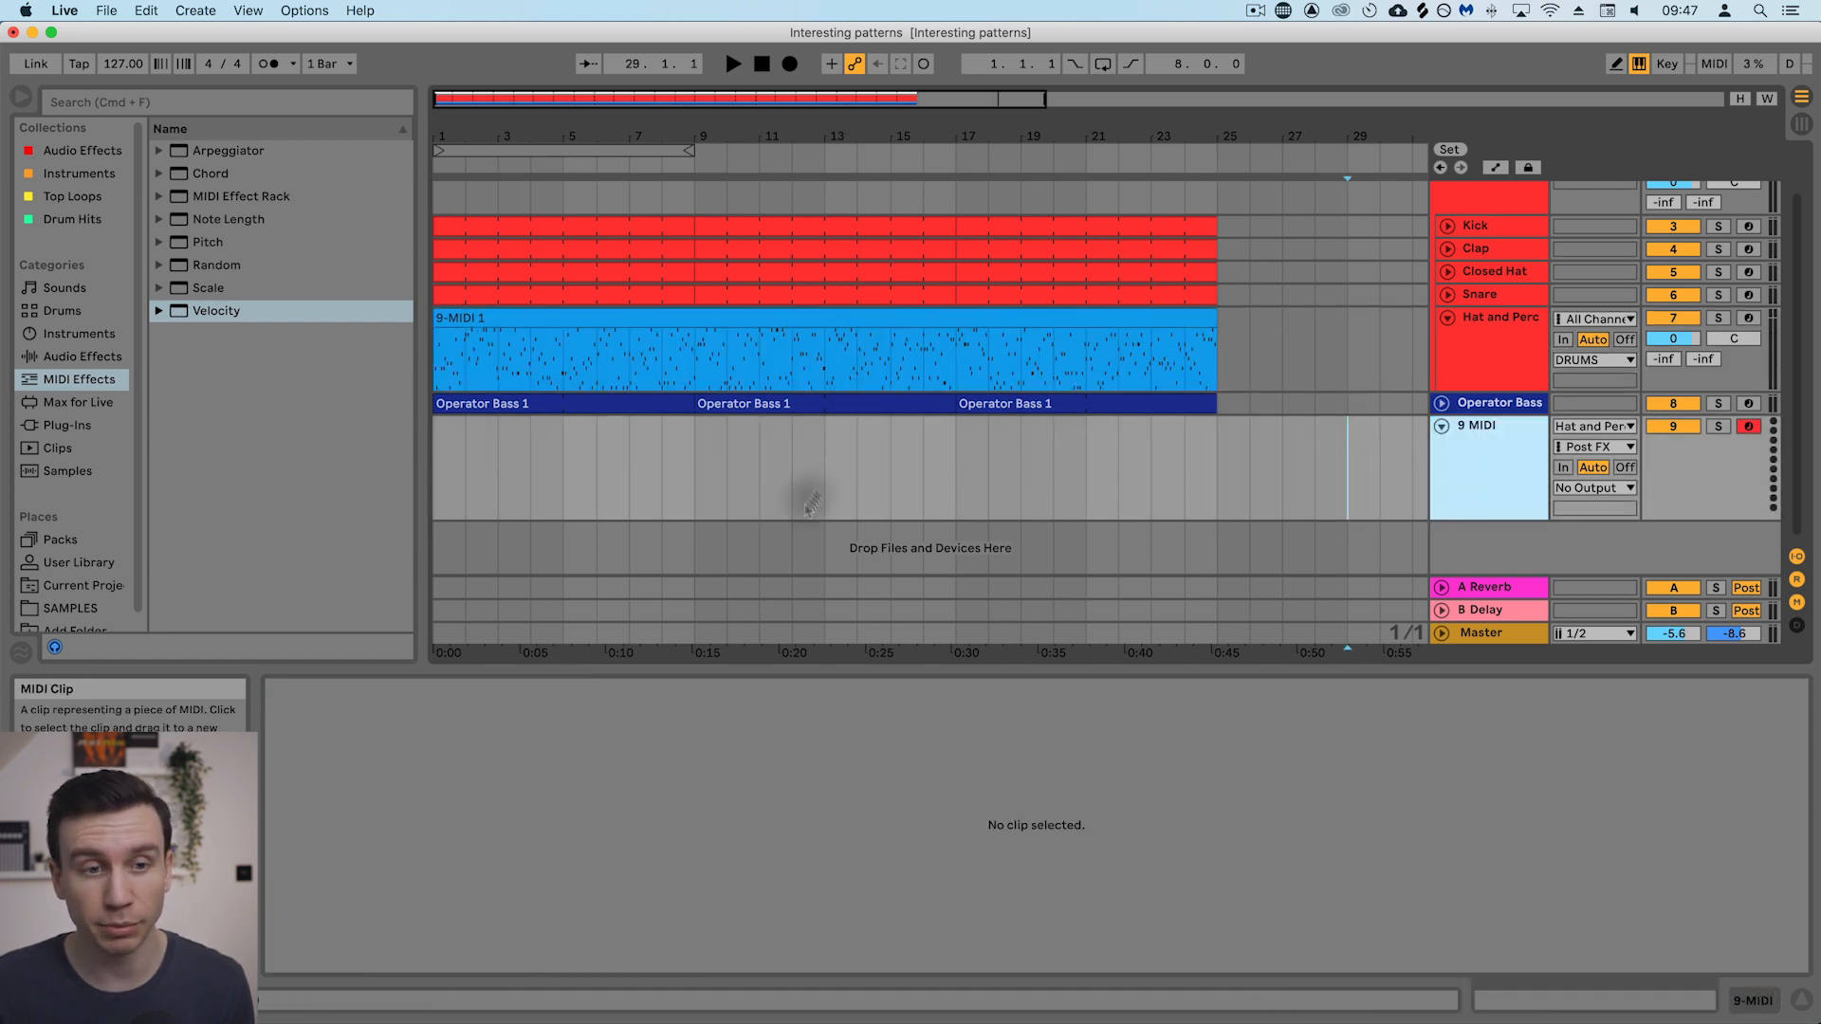
Delete the Arpeggiator and Velocity effects from the Hat and Perc track, leaving only the Drum Rack.
{"action": "left_click", "coordinate": [792, 485]}
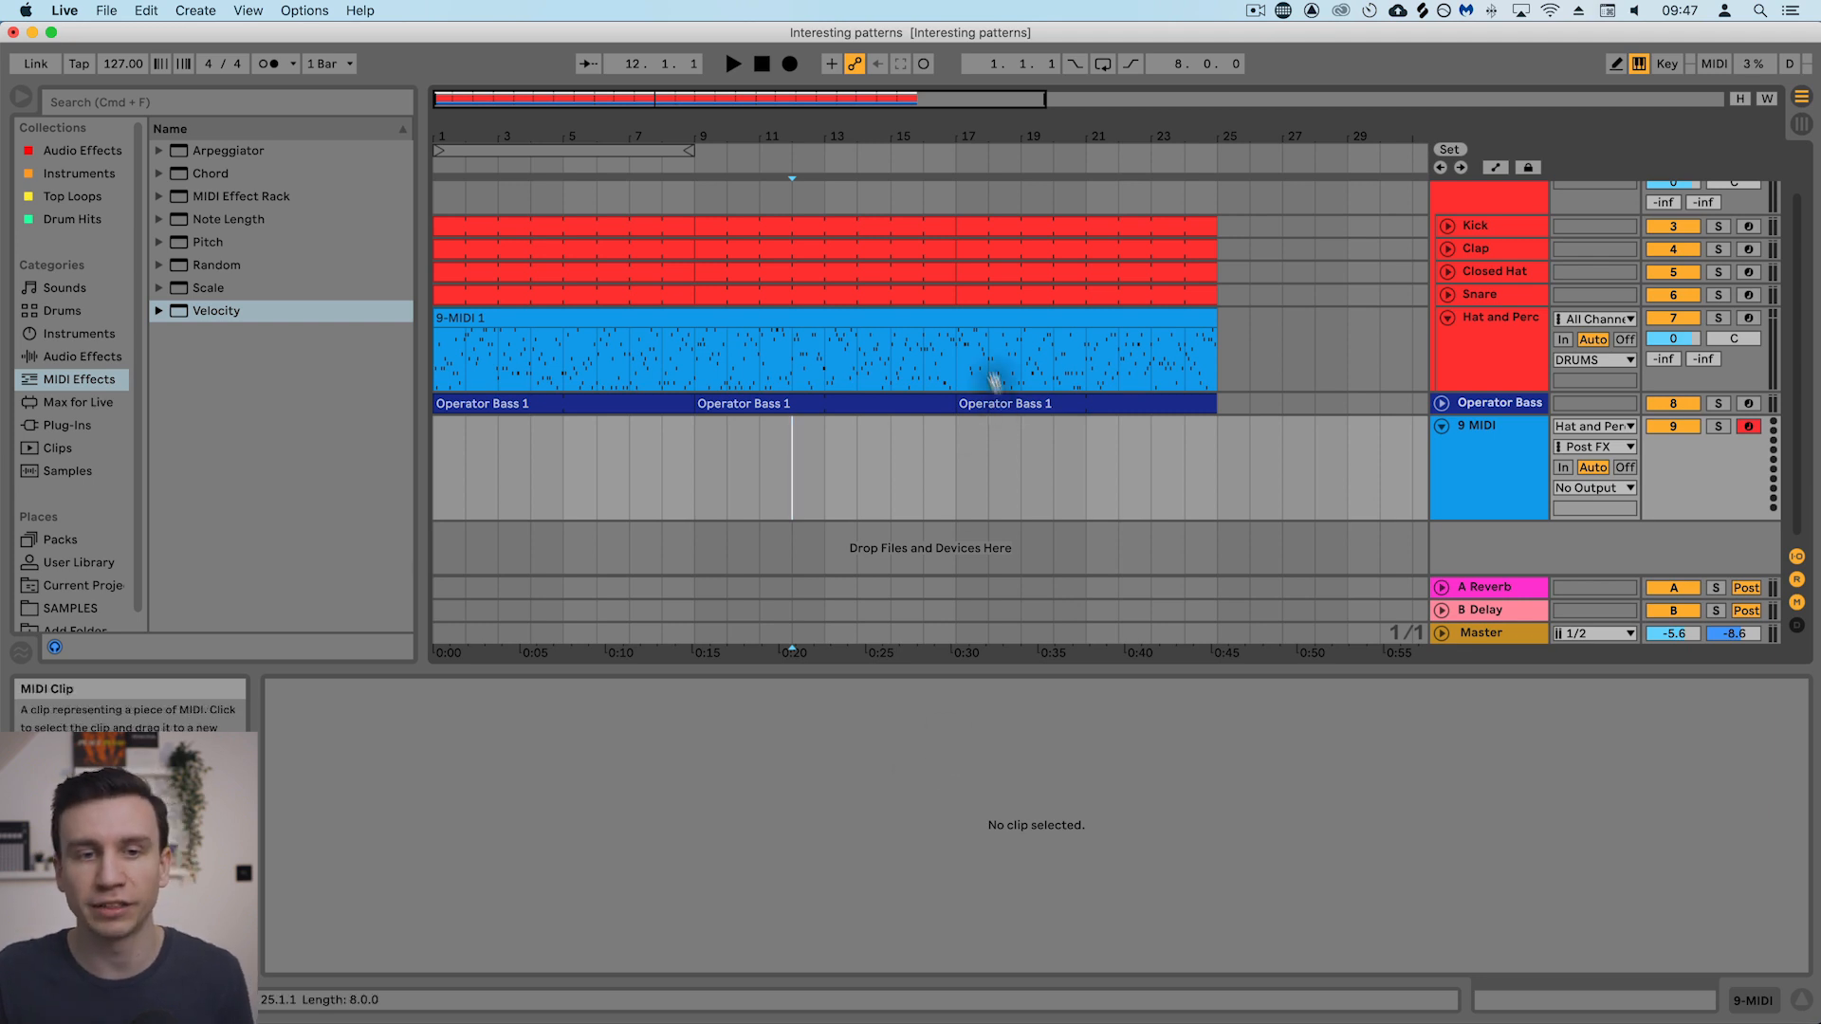
{"action": "left_click", "coordinate": [884, 317]}
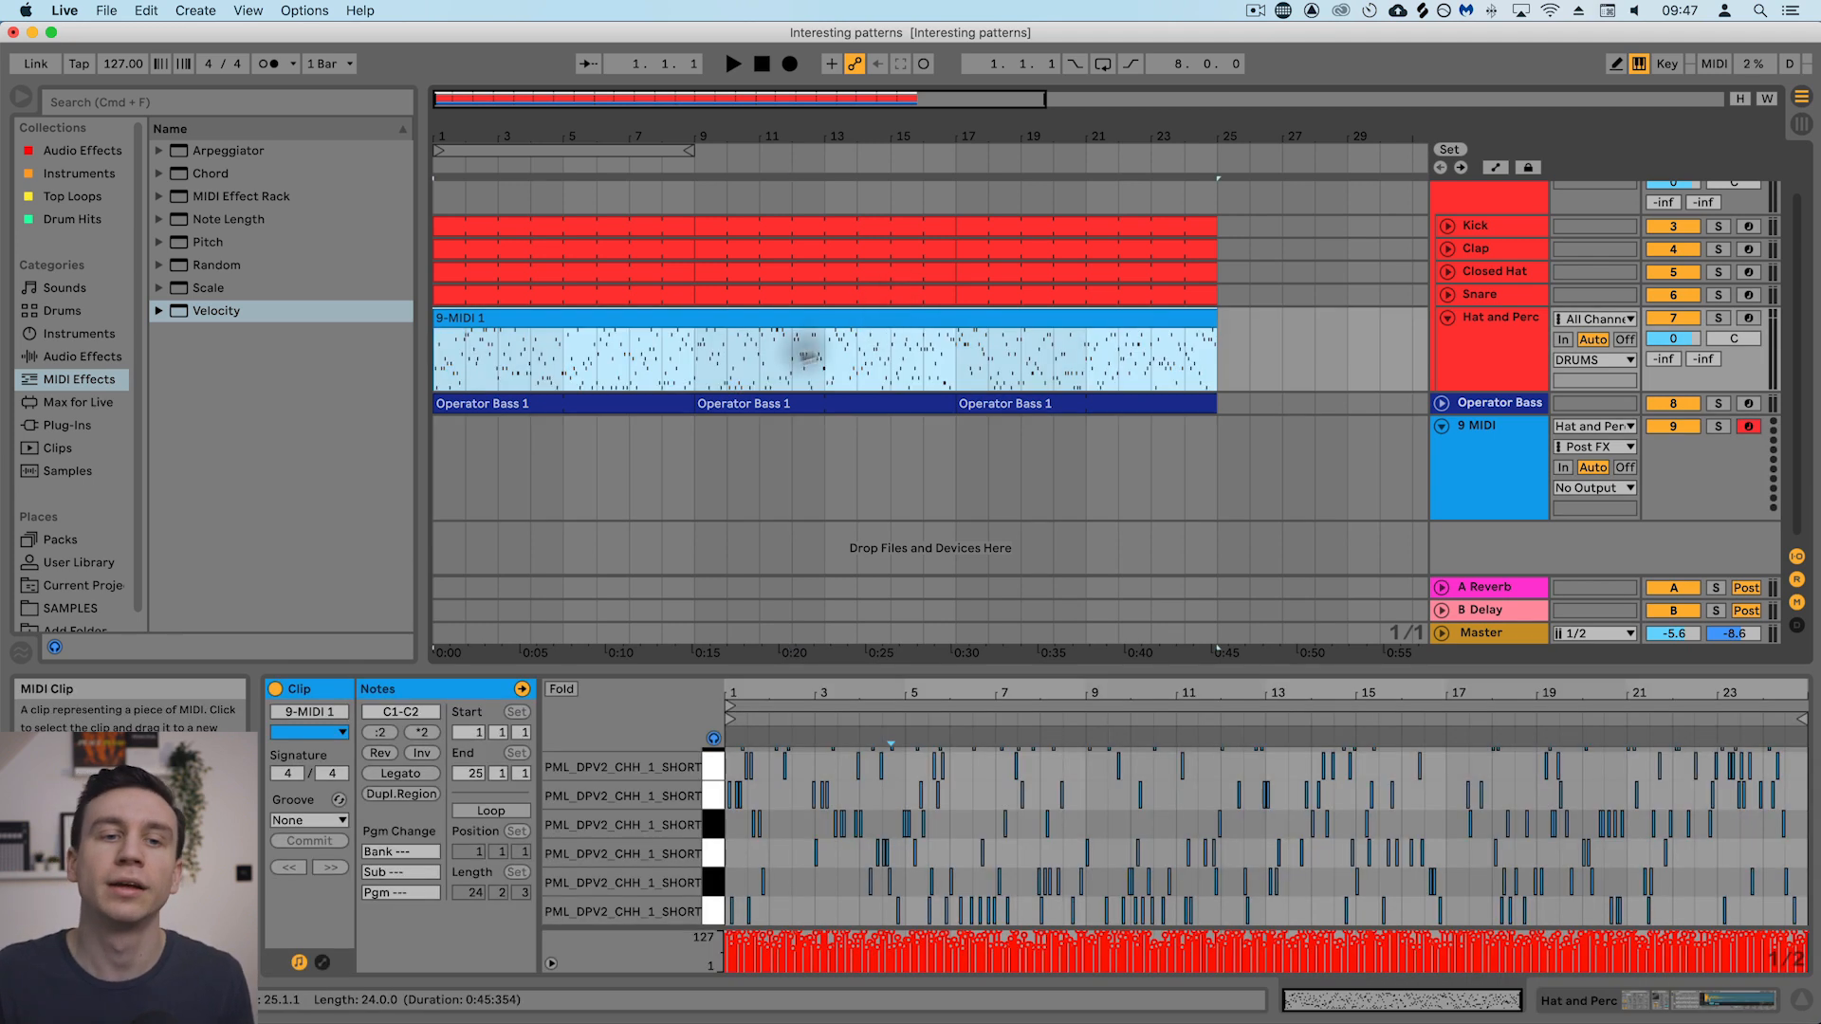
{"action": "double_click", "coordinate": [1480, 354]}
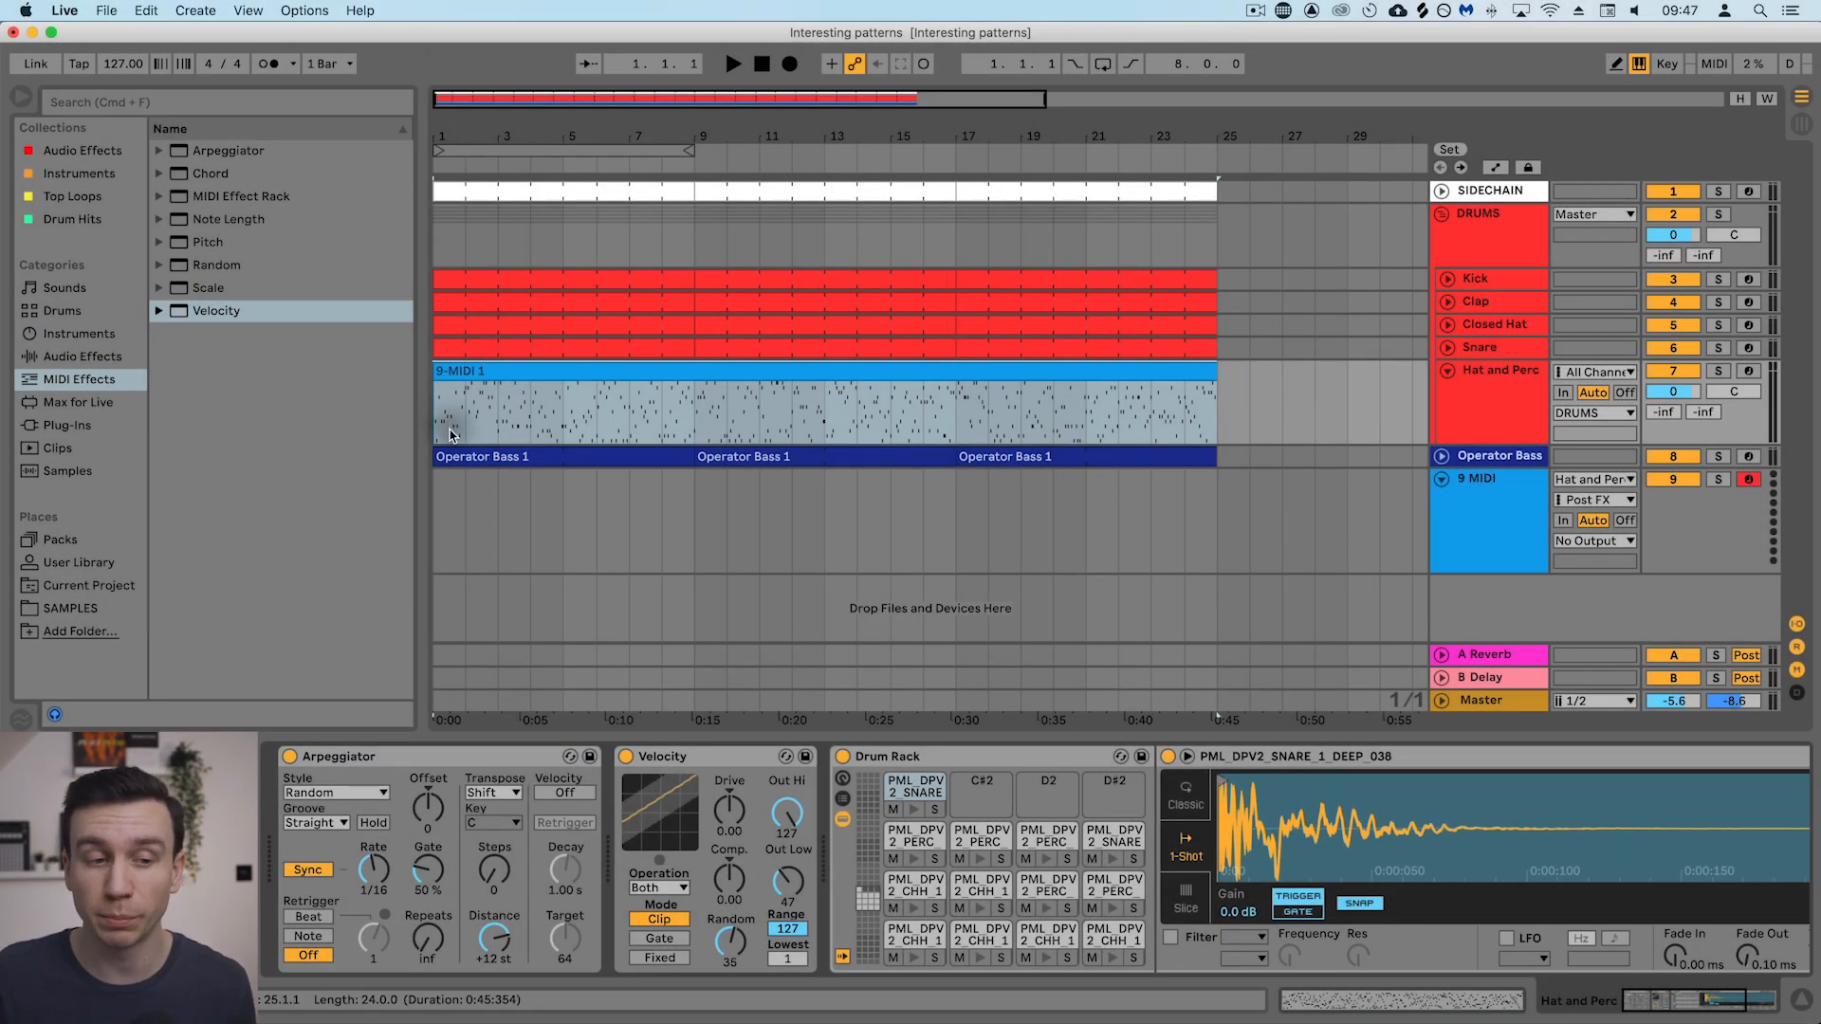
{"action": "left_click", "coordinate": [412, 756]}
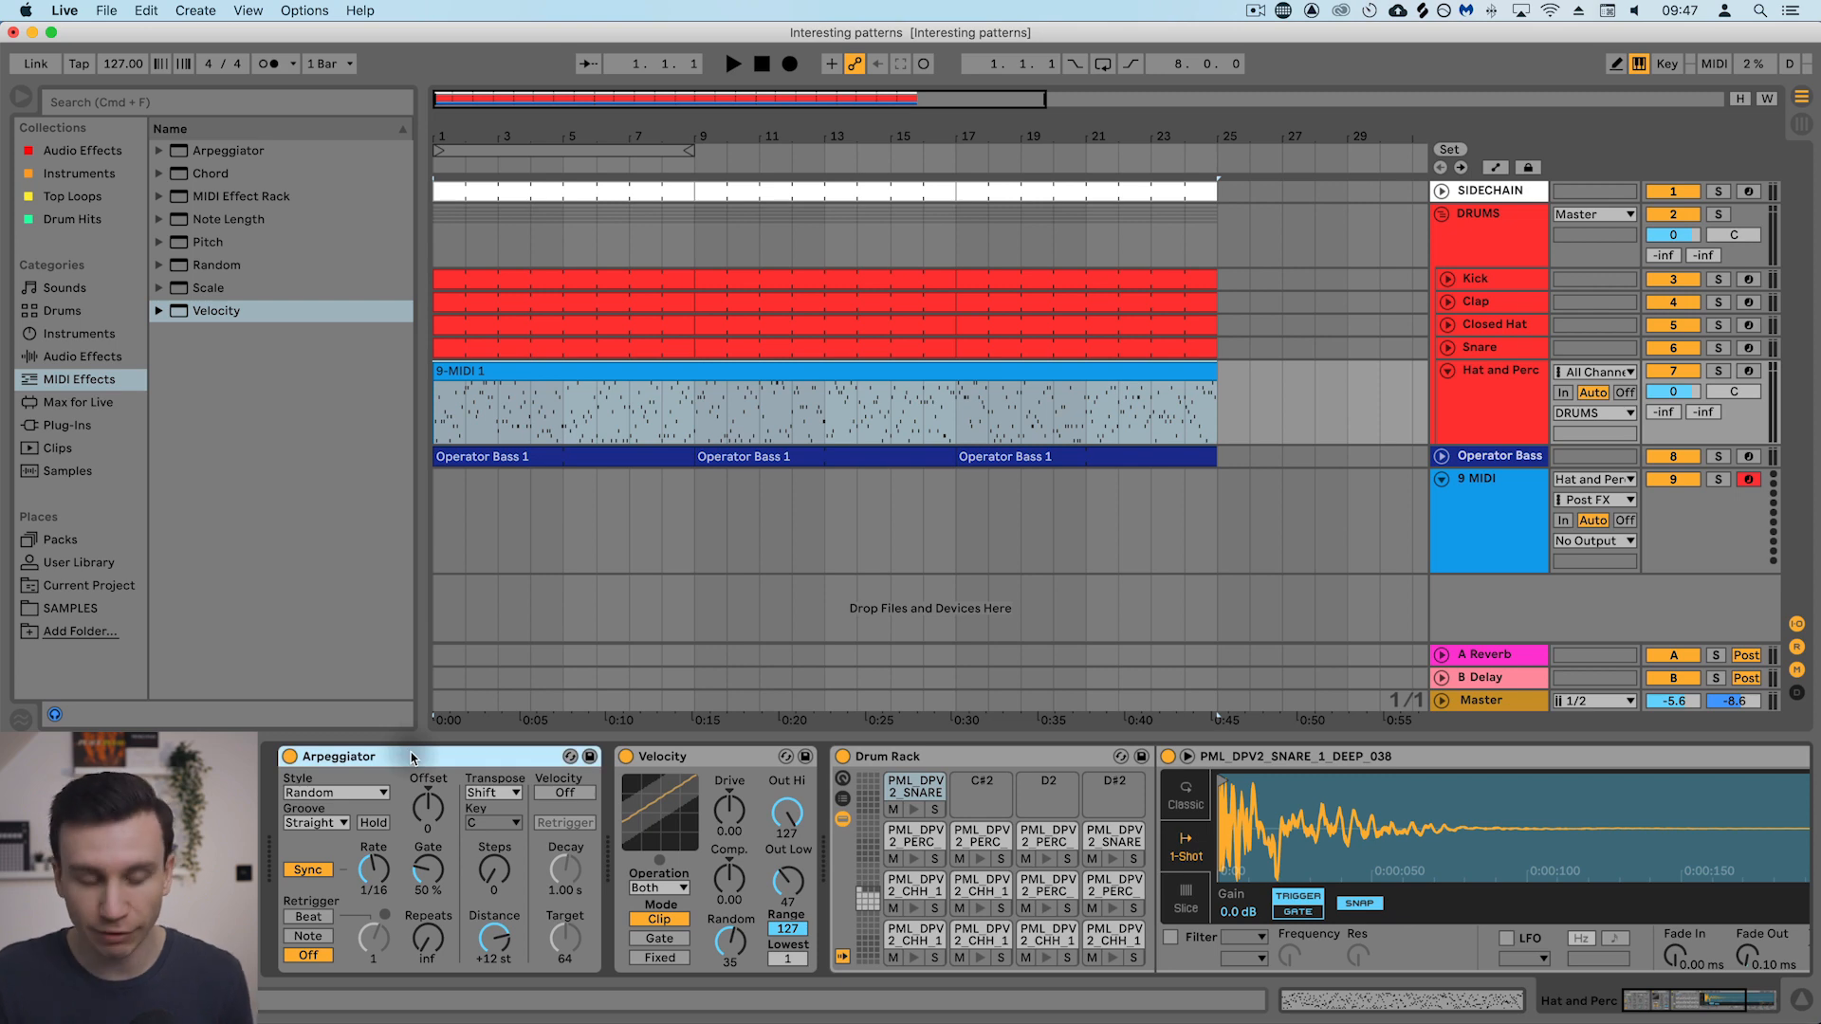
{"action": "key", "text": "Delete"}
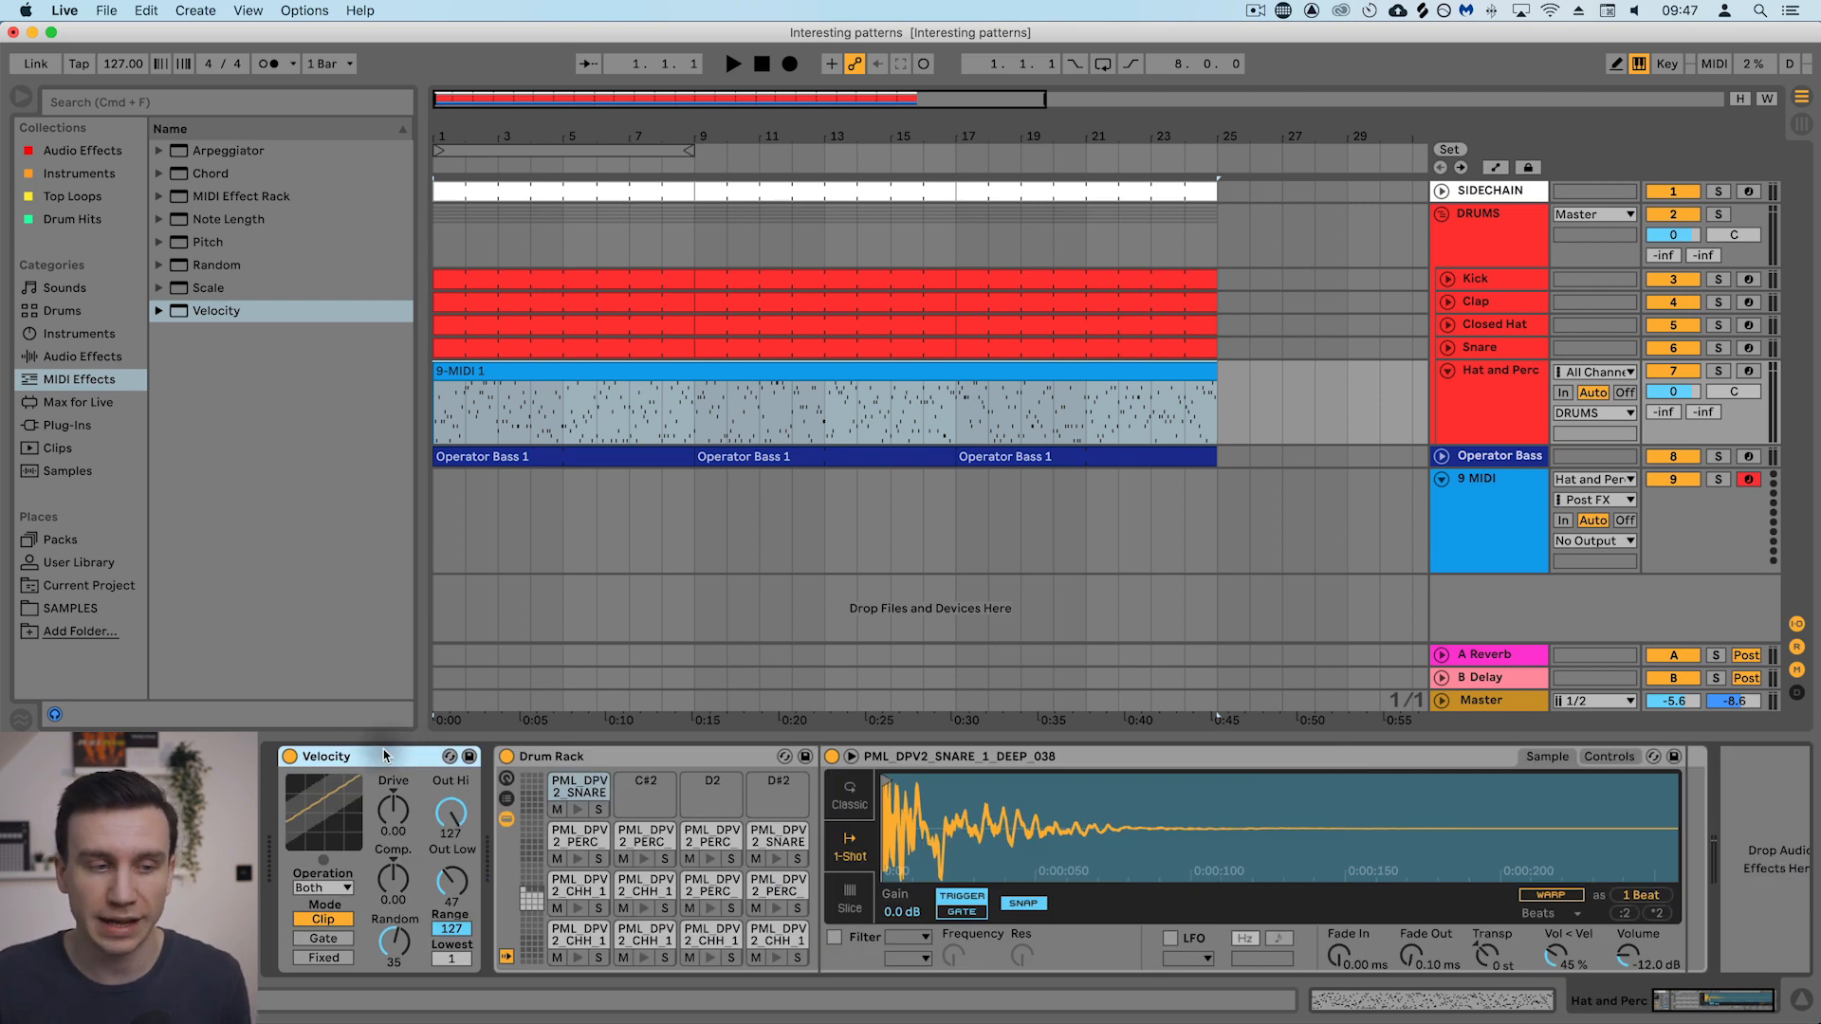
{"action": "key", "text": "Delete"}
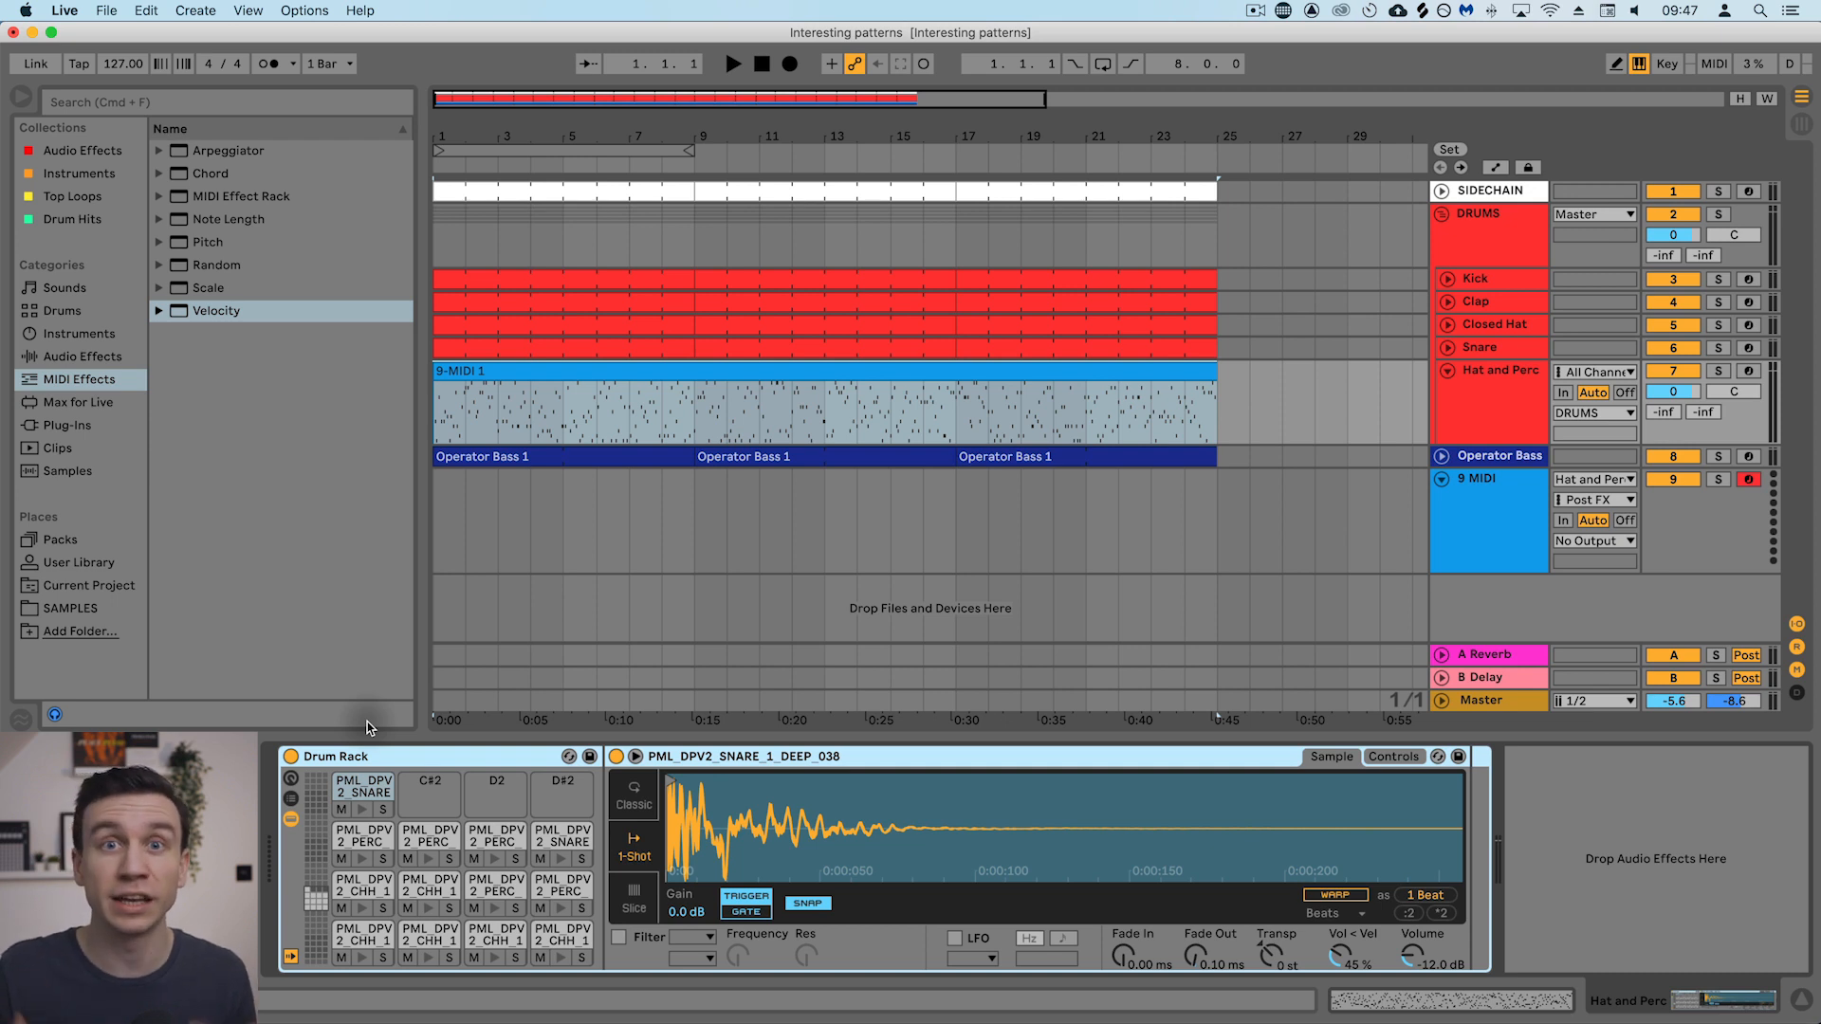
Play the arrangement from bar 1 to hear the recorded hat and percussion pattern.
{"action": "left_click", "coordinate": [450, 433]}
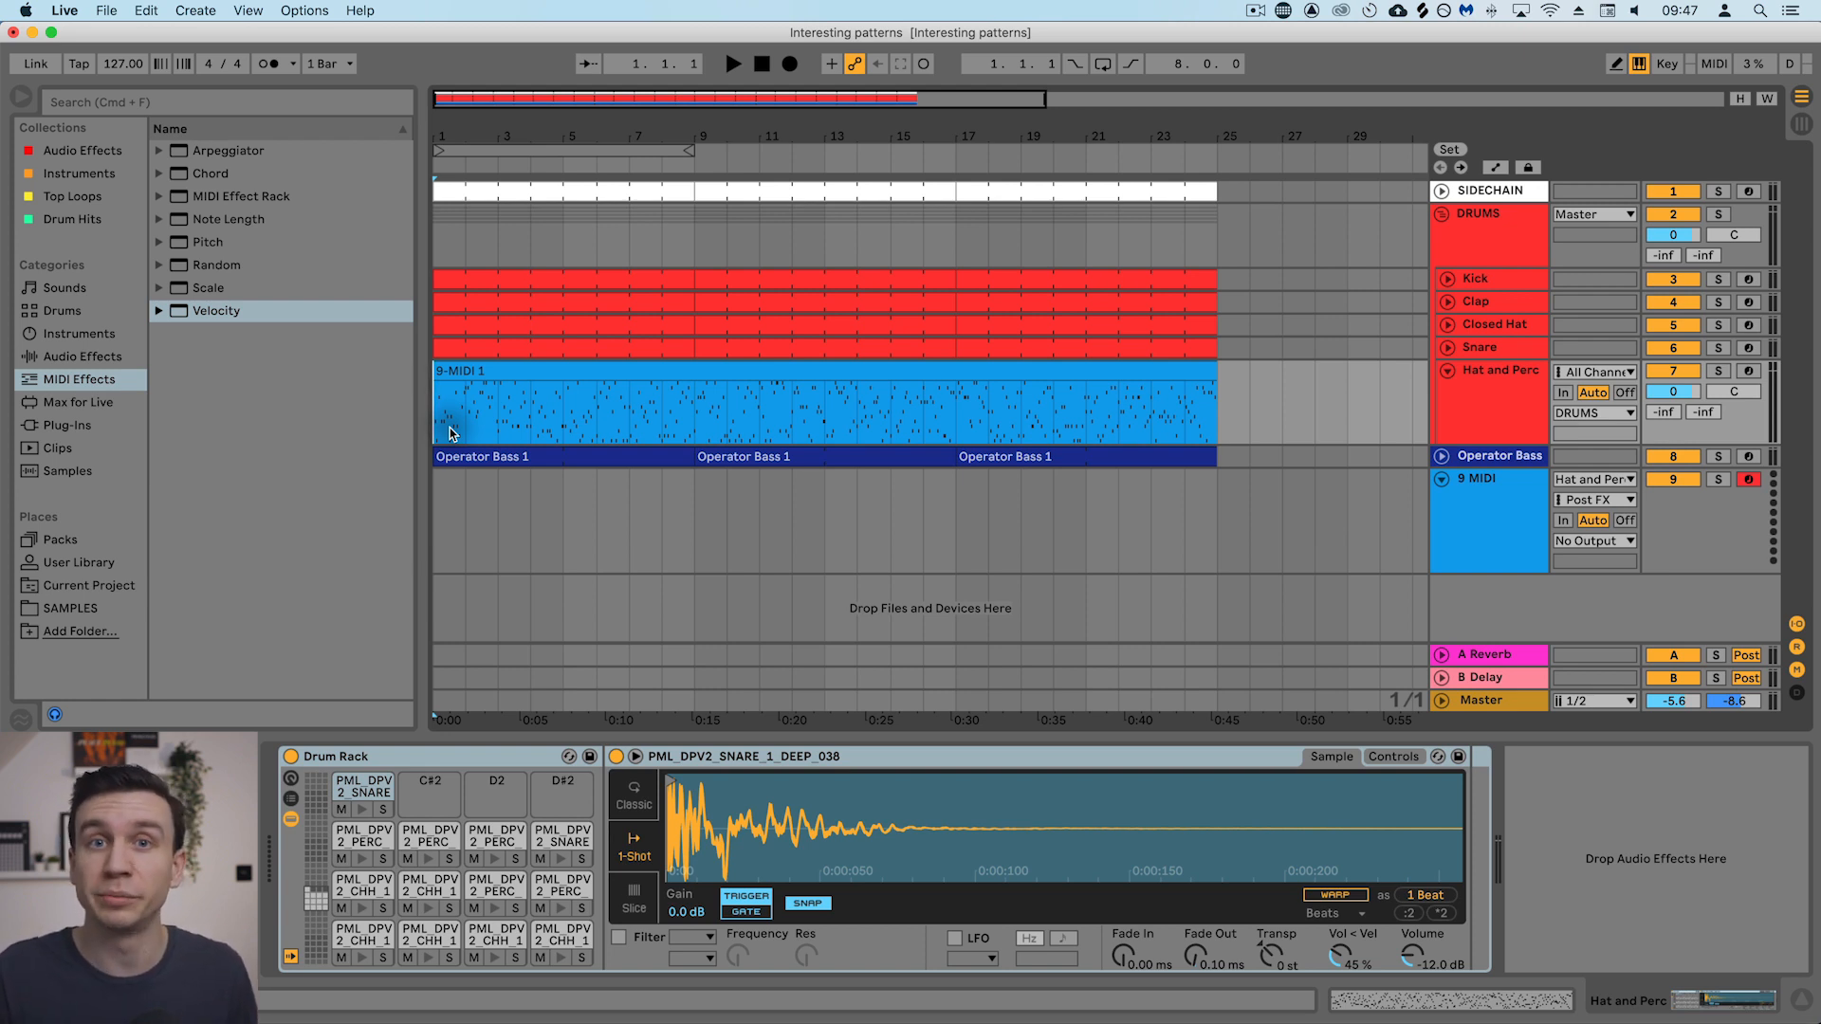
{"action": "key", "text": "space"}
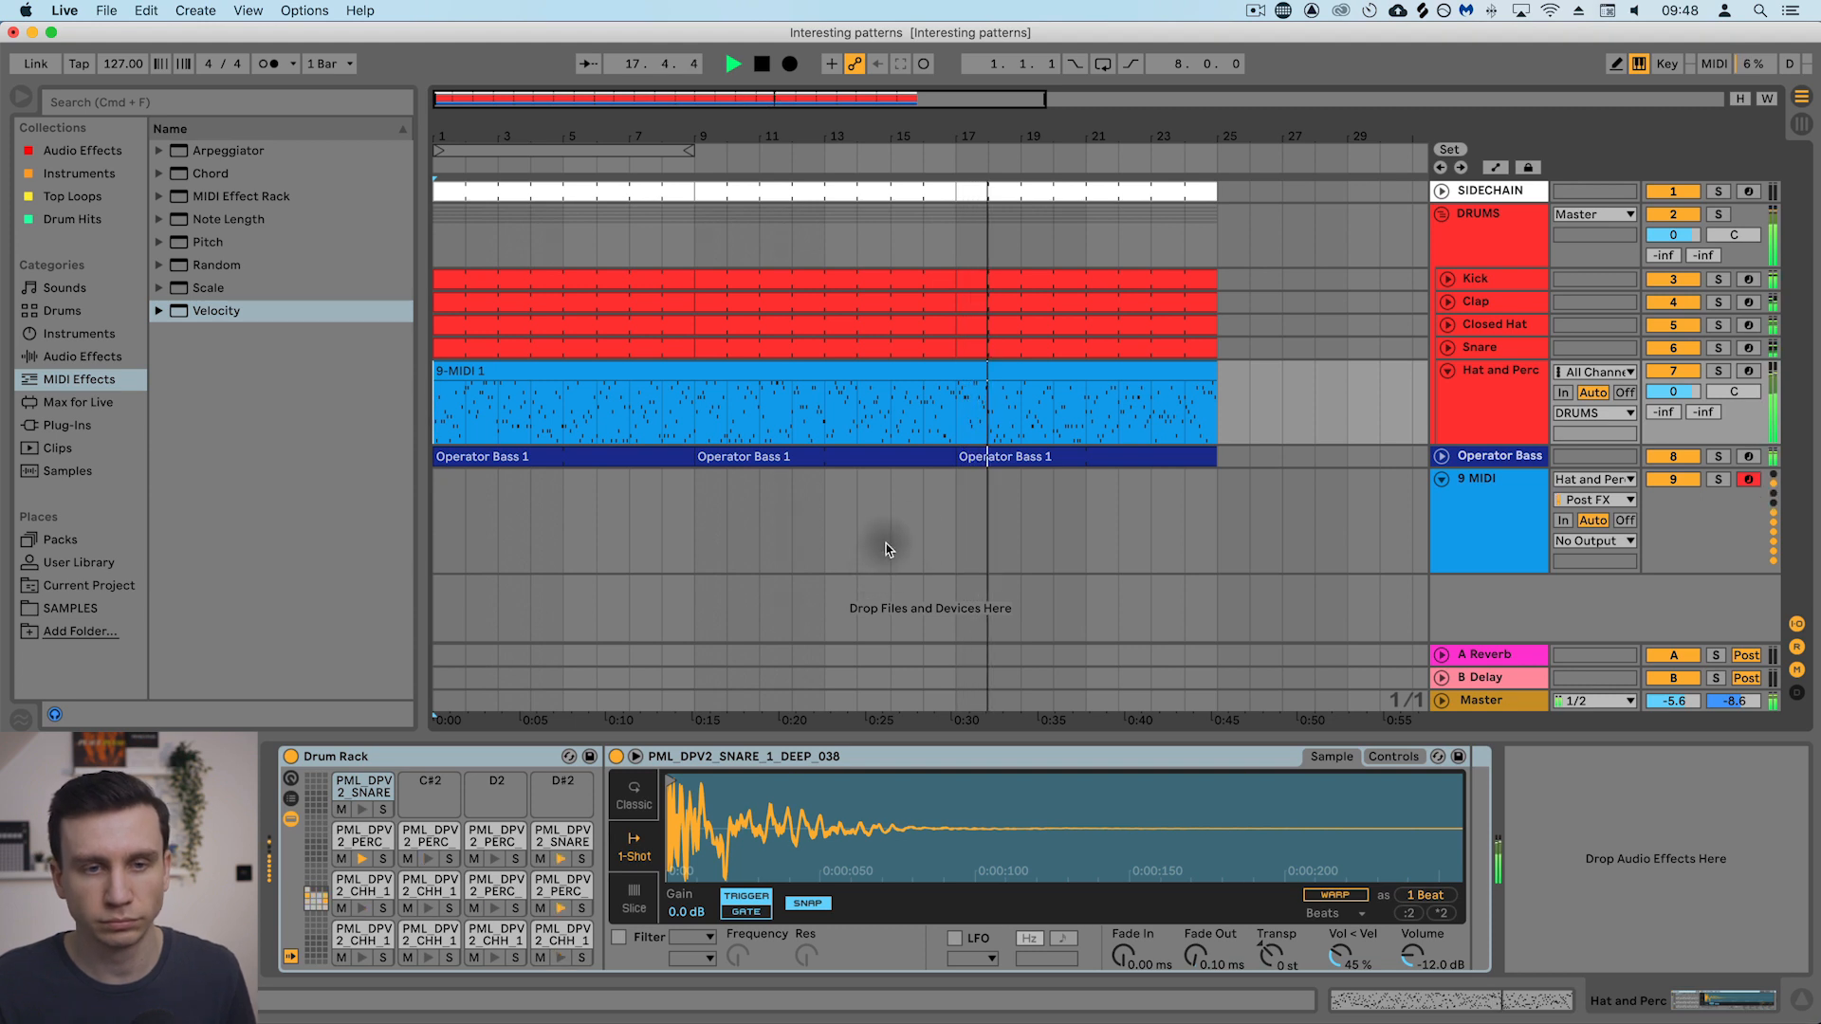
{"action": "key", "text": "space"}
Loop the two-bar section from bar 15 to bar 17 of the recorded clip and audition it.
{"action": "left_click_drag", "start_coordinate": [958, 436], "coordinate": [889, 429]}
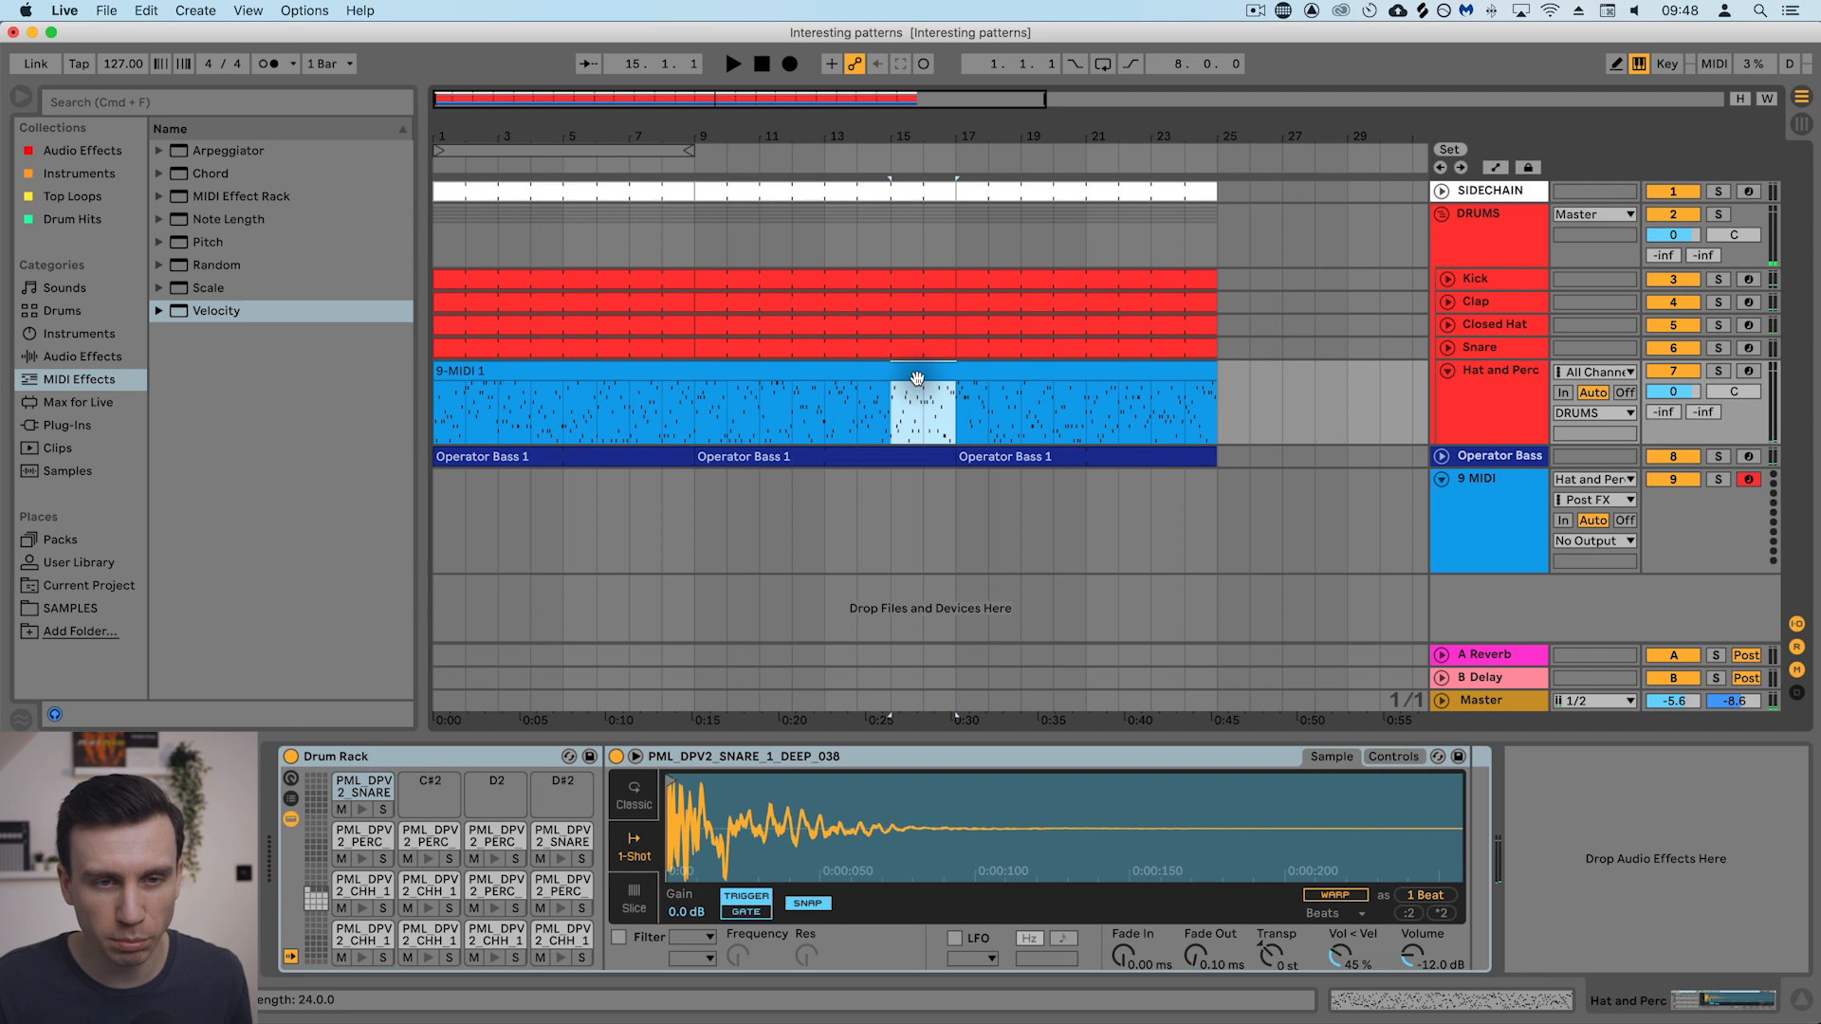
{"action": "key", "text": "super+l"}
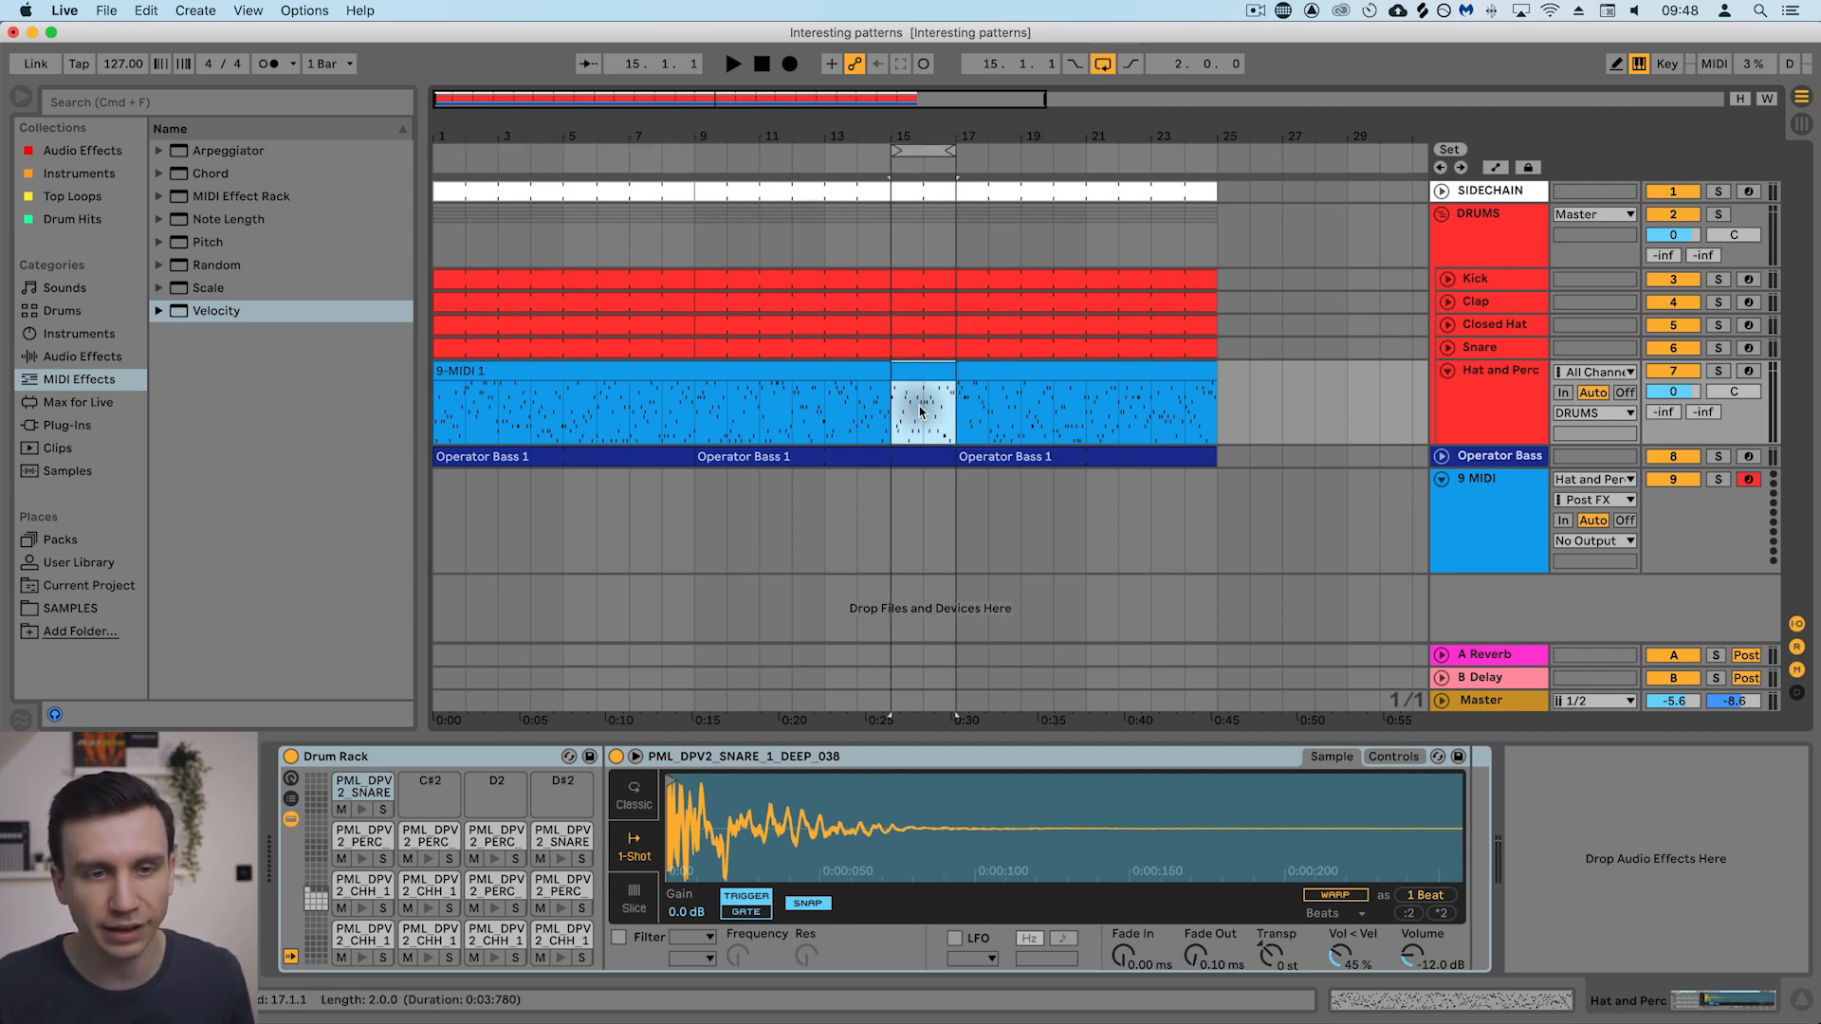
{"action": "key", "text": "space"}
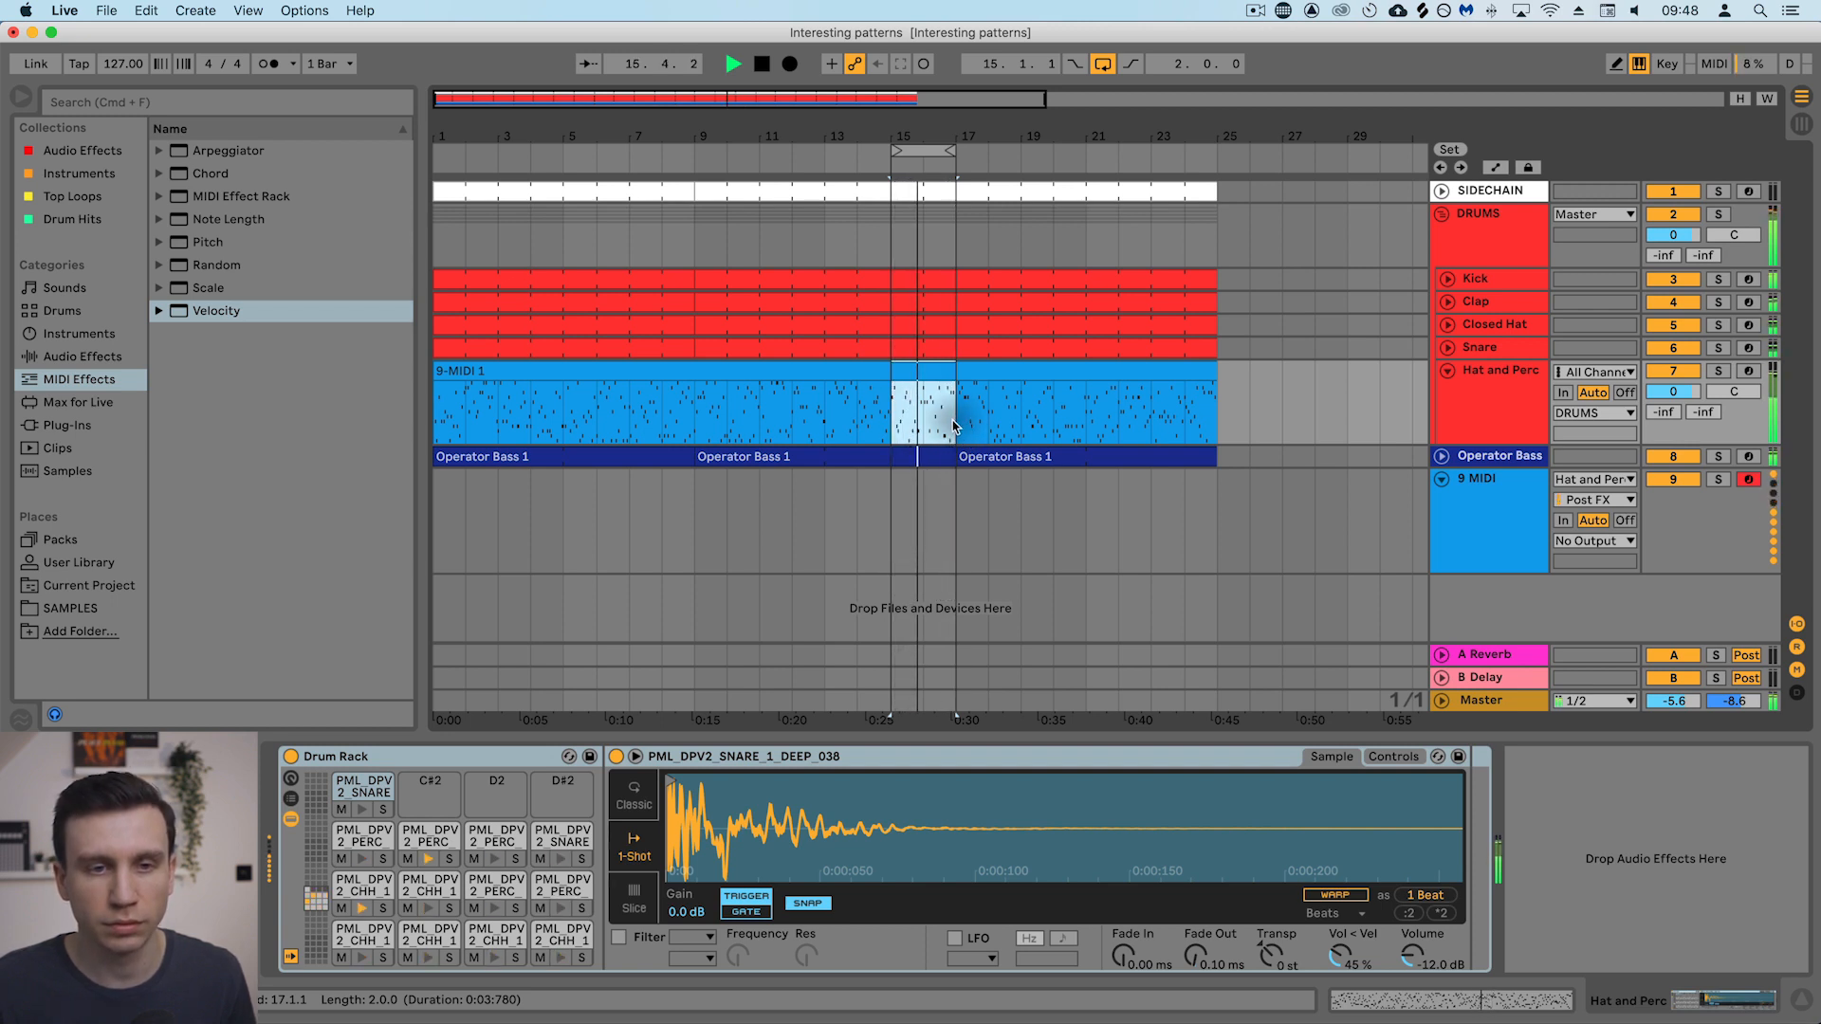
{"action": "key", "text": "space"}
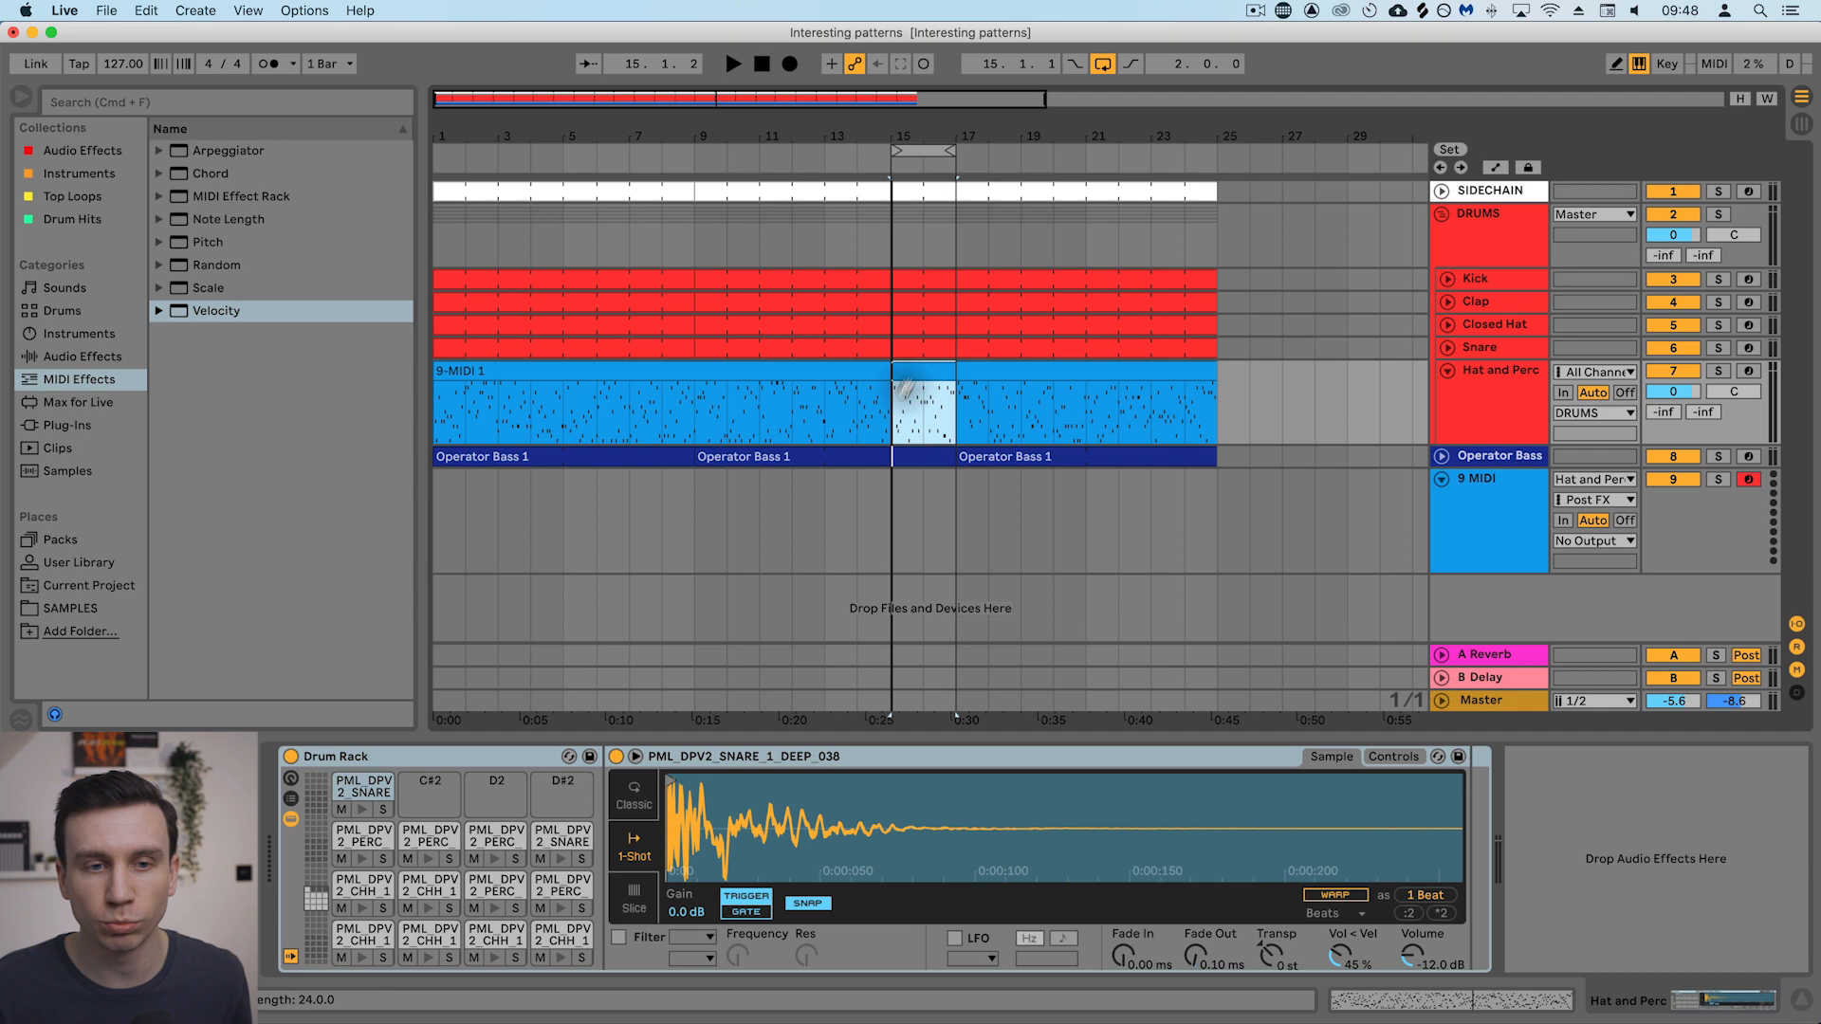
Copy the two-bar section of the recorded clip to bar 27 on the Hat and Perc track.
{"action": "left_click_drag", "start_coordinate": [929, 370], "coordinate": [1326, 364]}
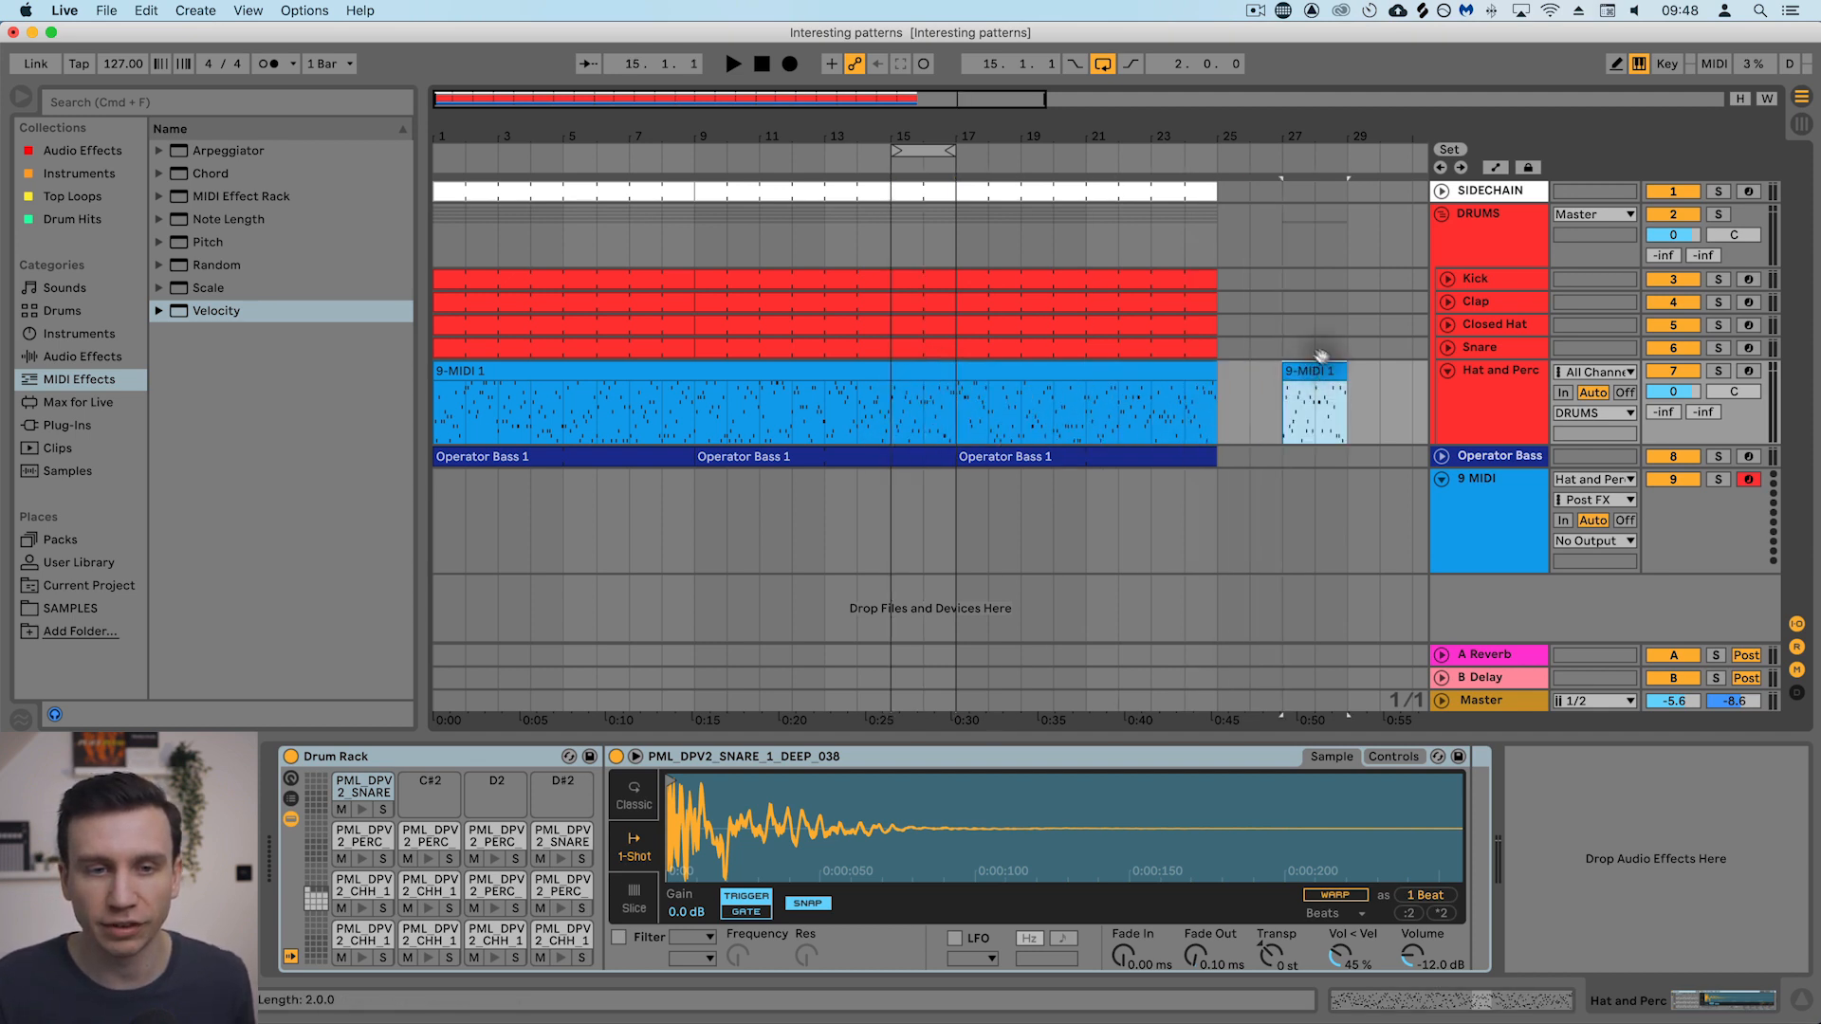
{"action": "left_click", "coordinate": [1316, 375]}
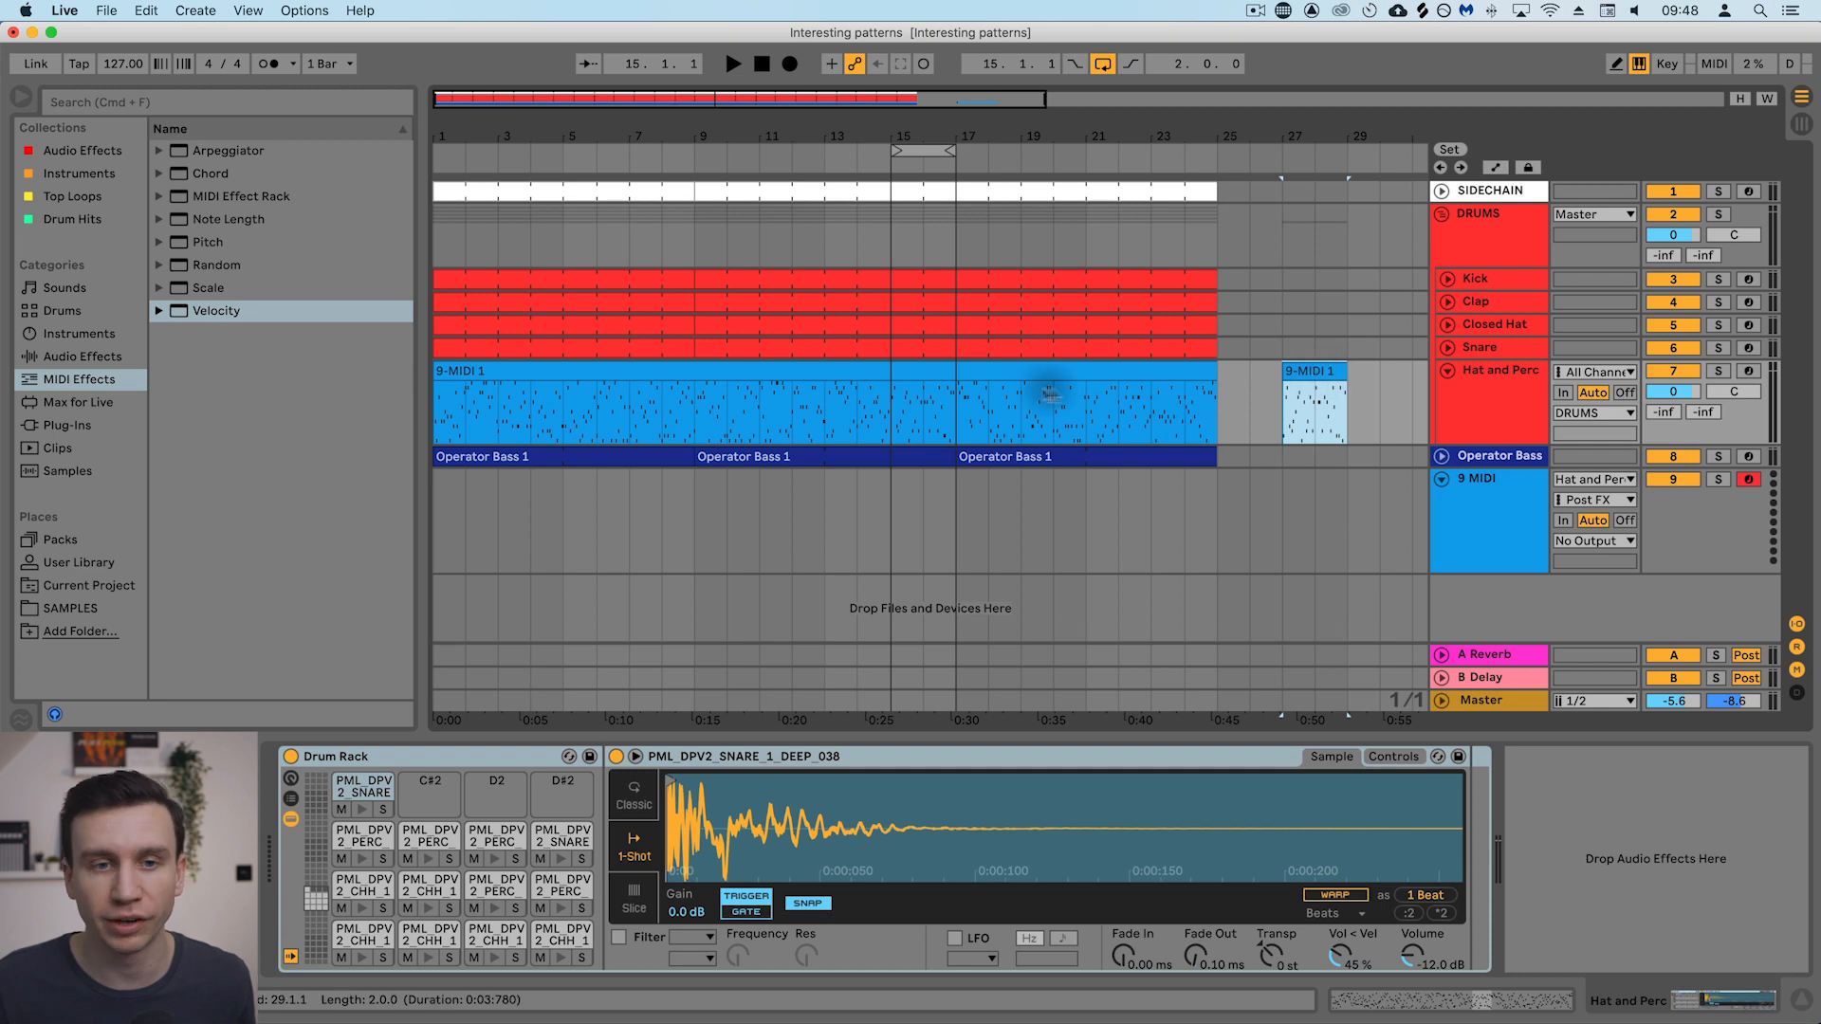
{"action": "key", "text": "minus"}
{"action": "key", "text": "minus"}
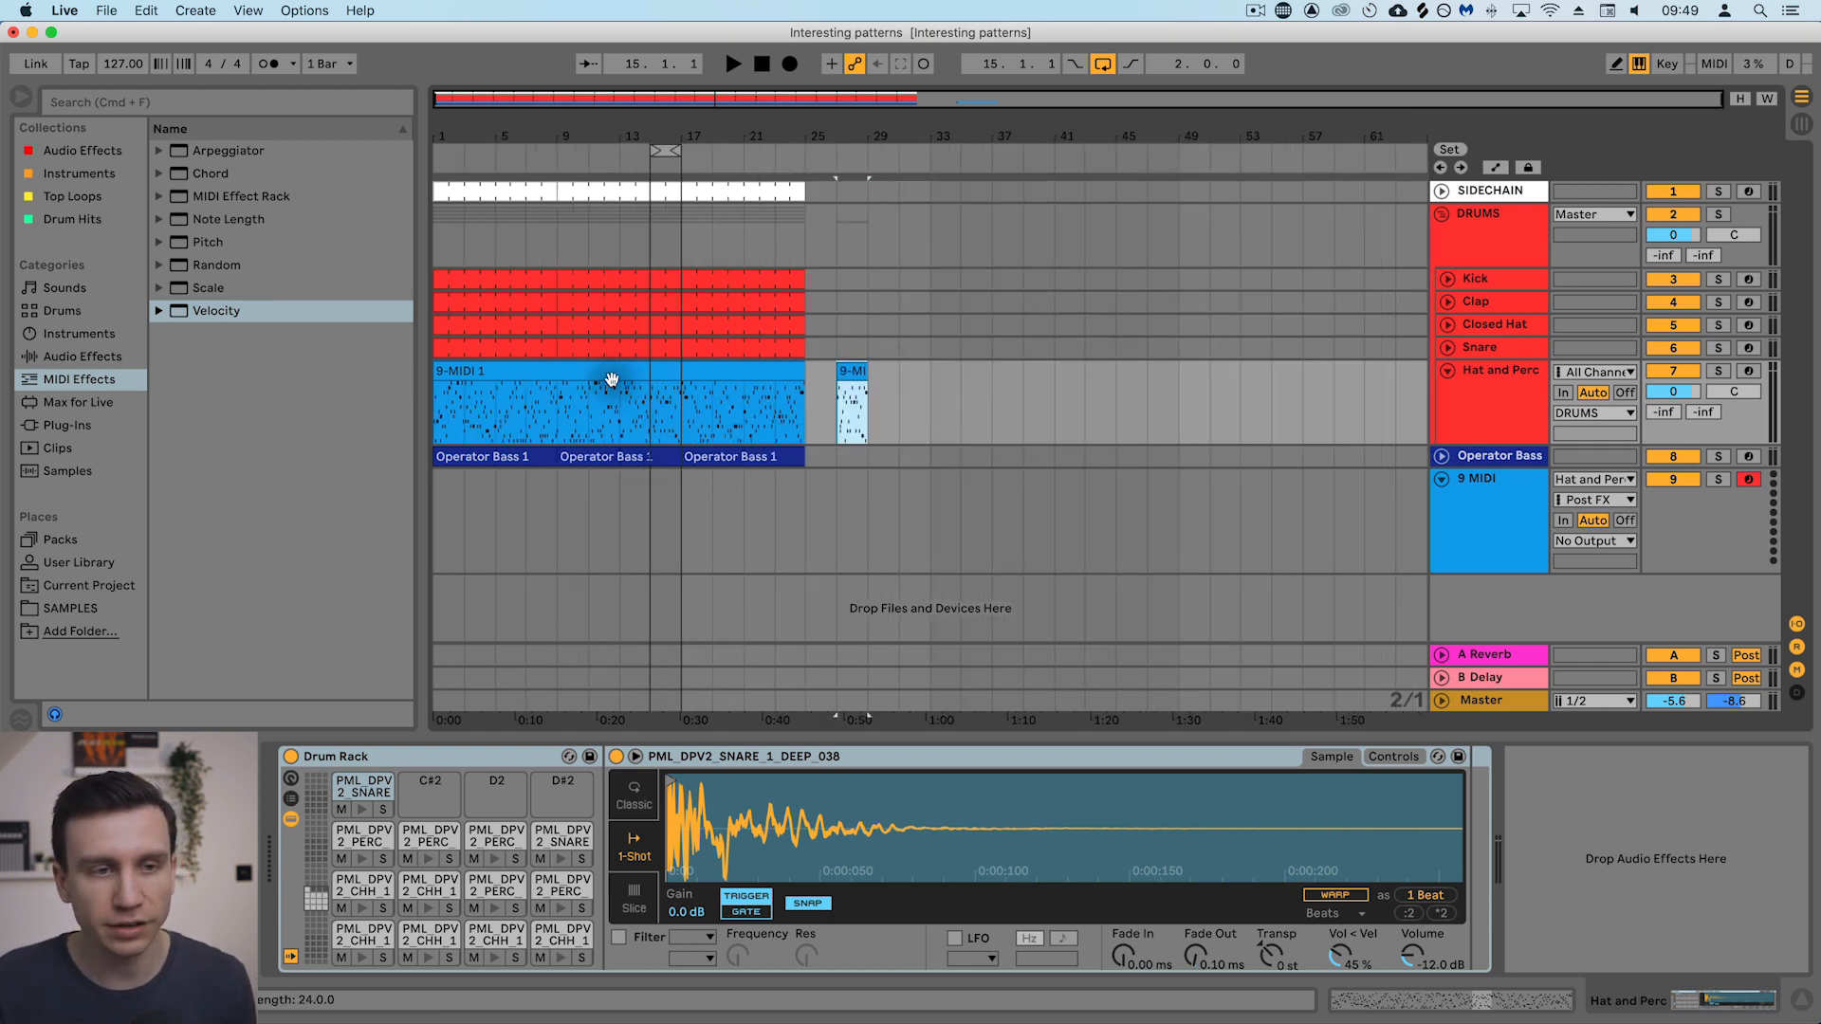
Move the 24-bar clip to bar 37 and put the two-bar clip and its loop range at bar 1.
{"action": "left_click", "coordinate": [610, 373]}
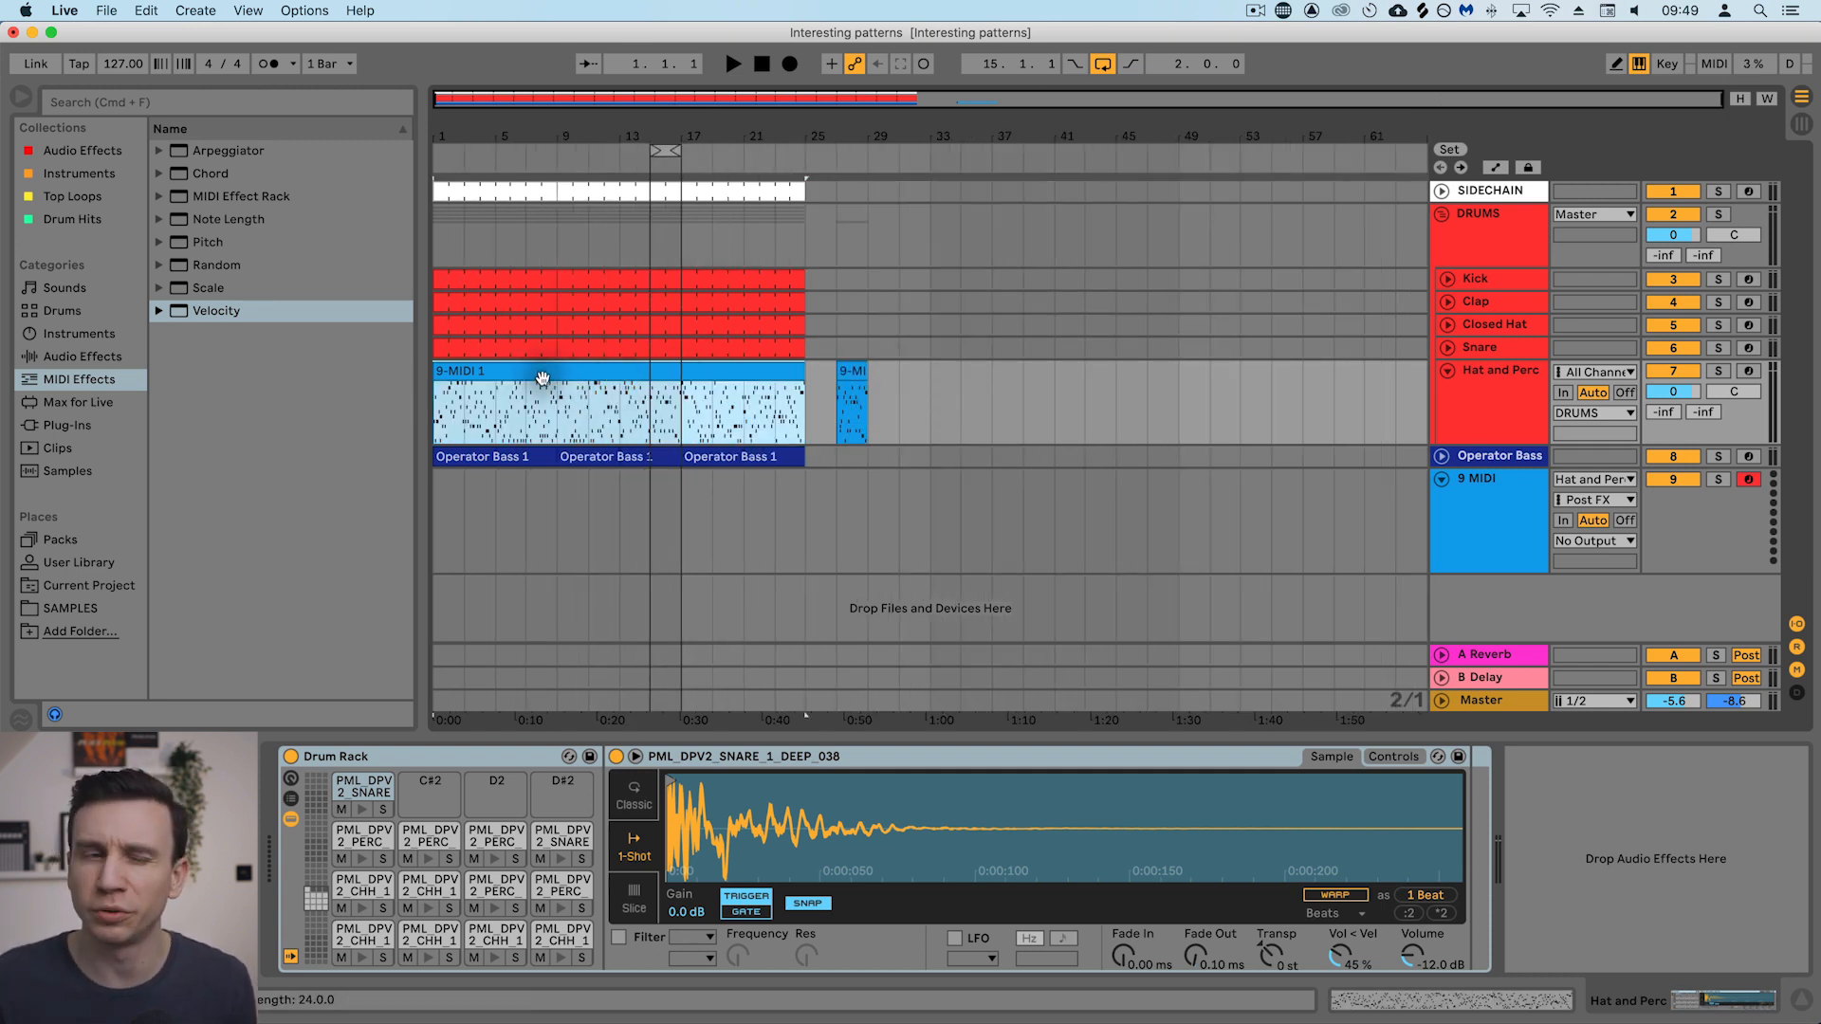
{"action": "left_click_drag", "start_coordinate": [542, 378], "coordinate": [1100, 378]}
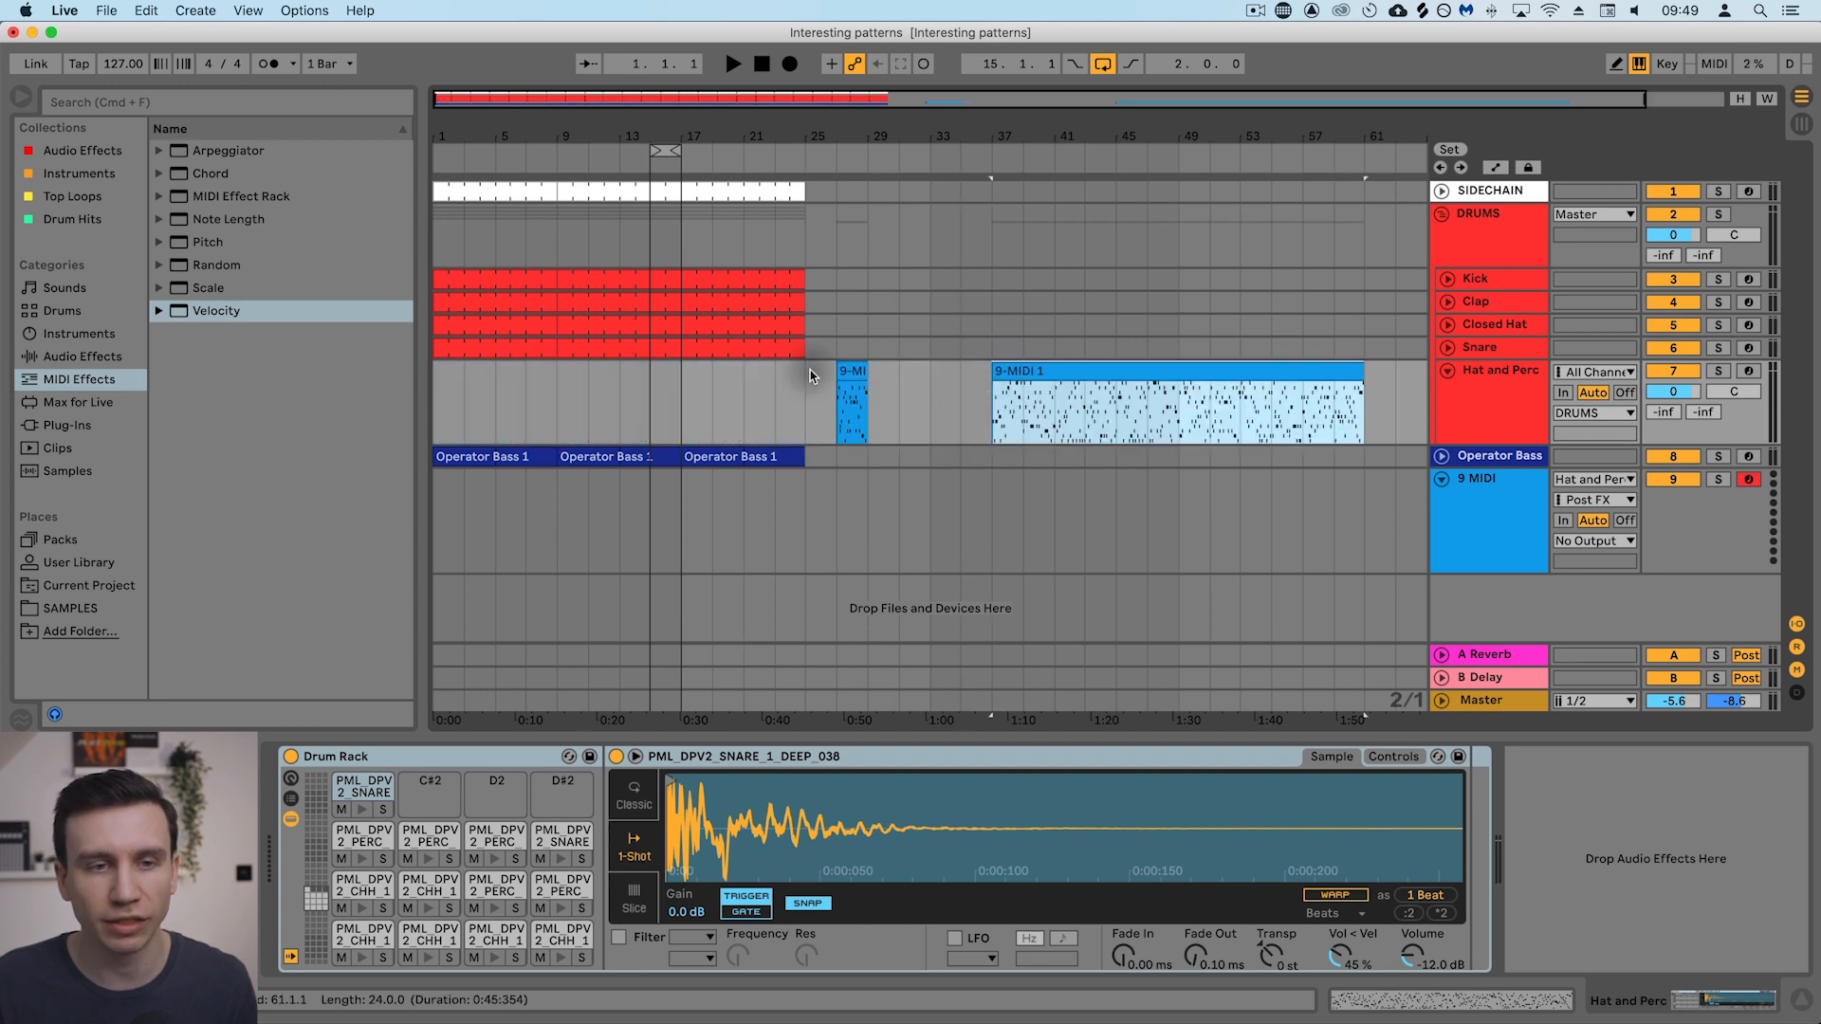
{"action": "left_click_drag", "start_coordinate": [851, 373], "coordinate": [448, 373]}
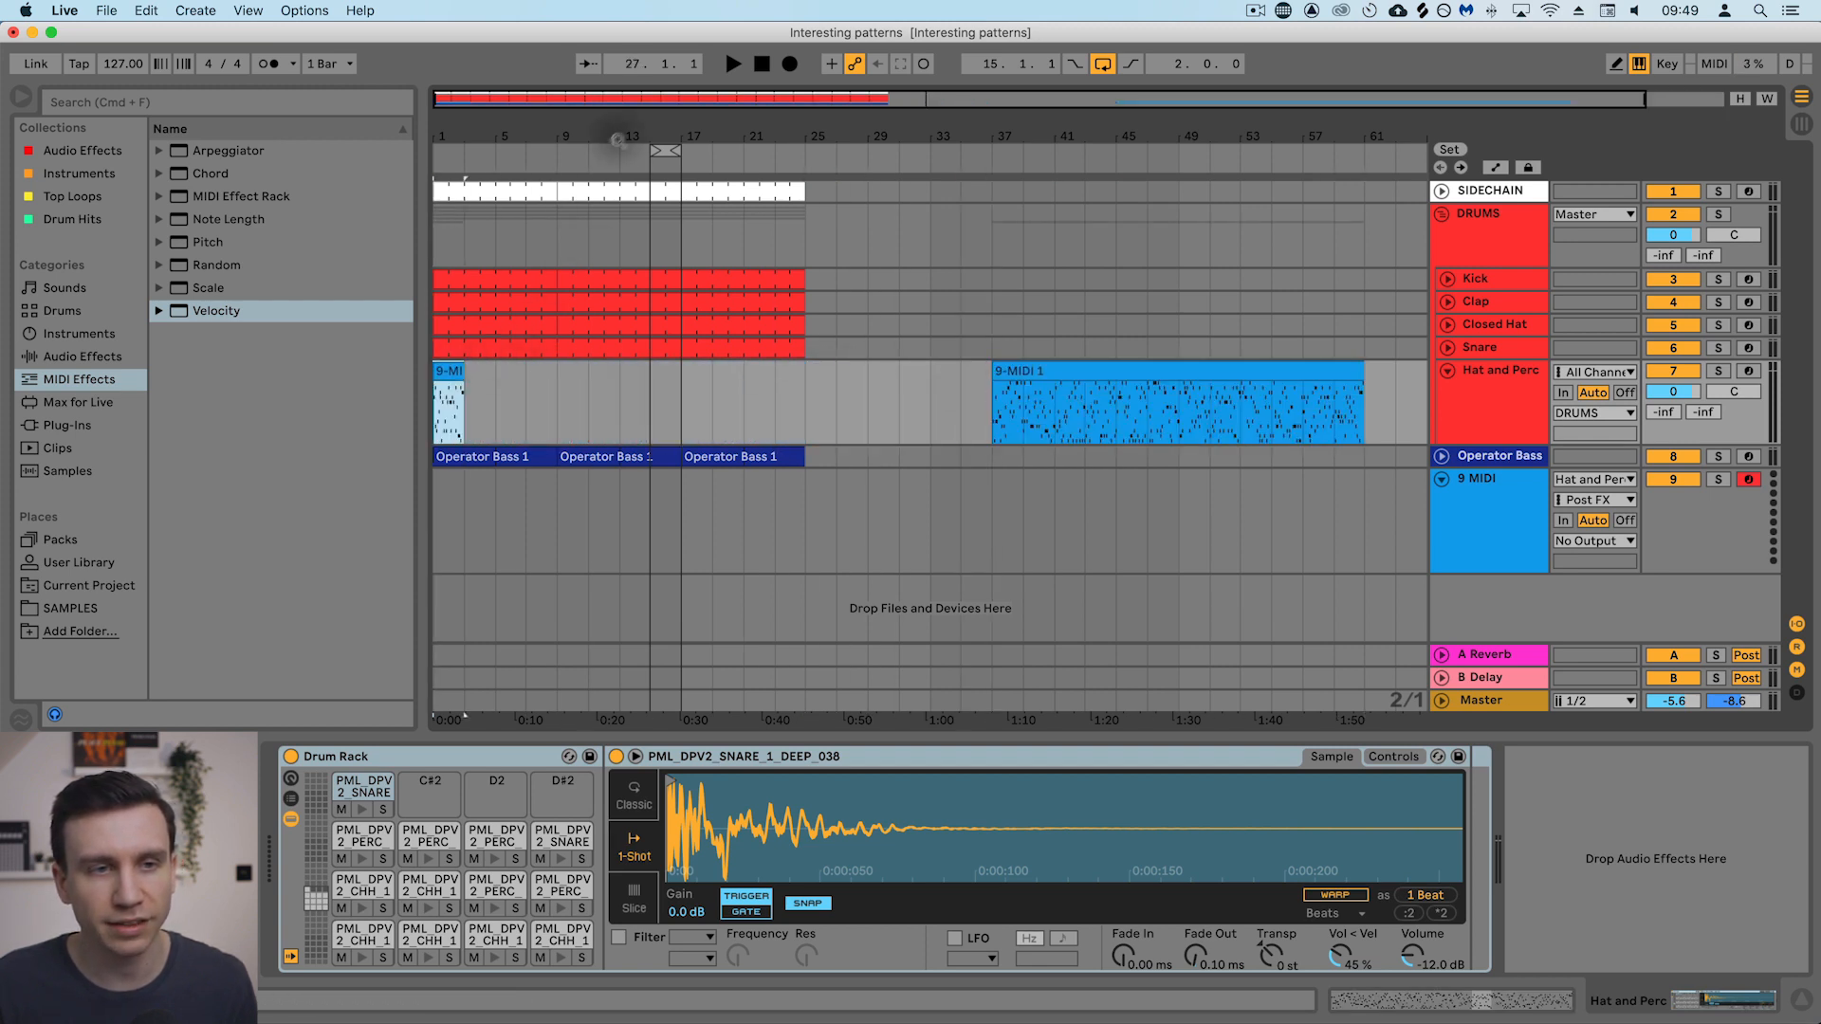
{"action": "left_click_drag", "start_coordinate": [663, 150], "coordinate": [449, 150]}
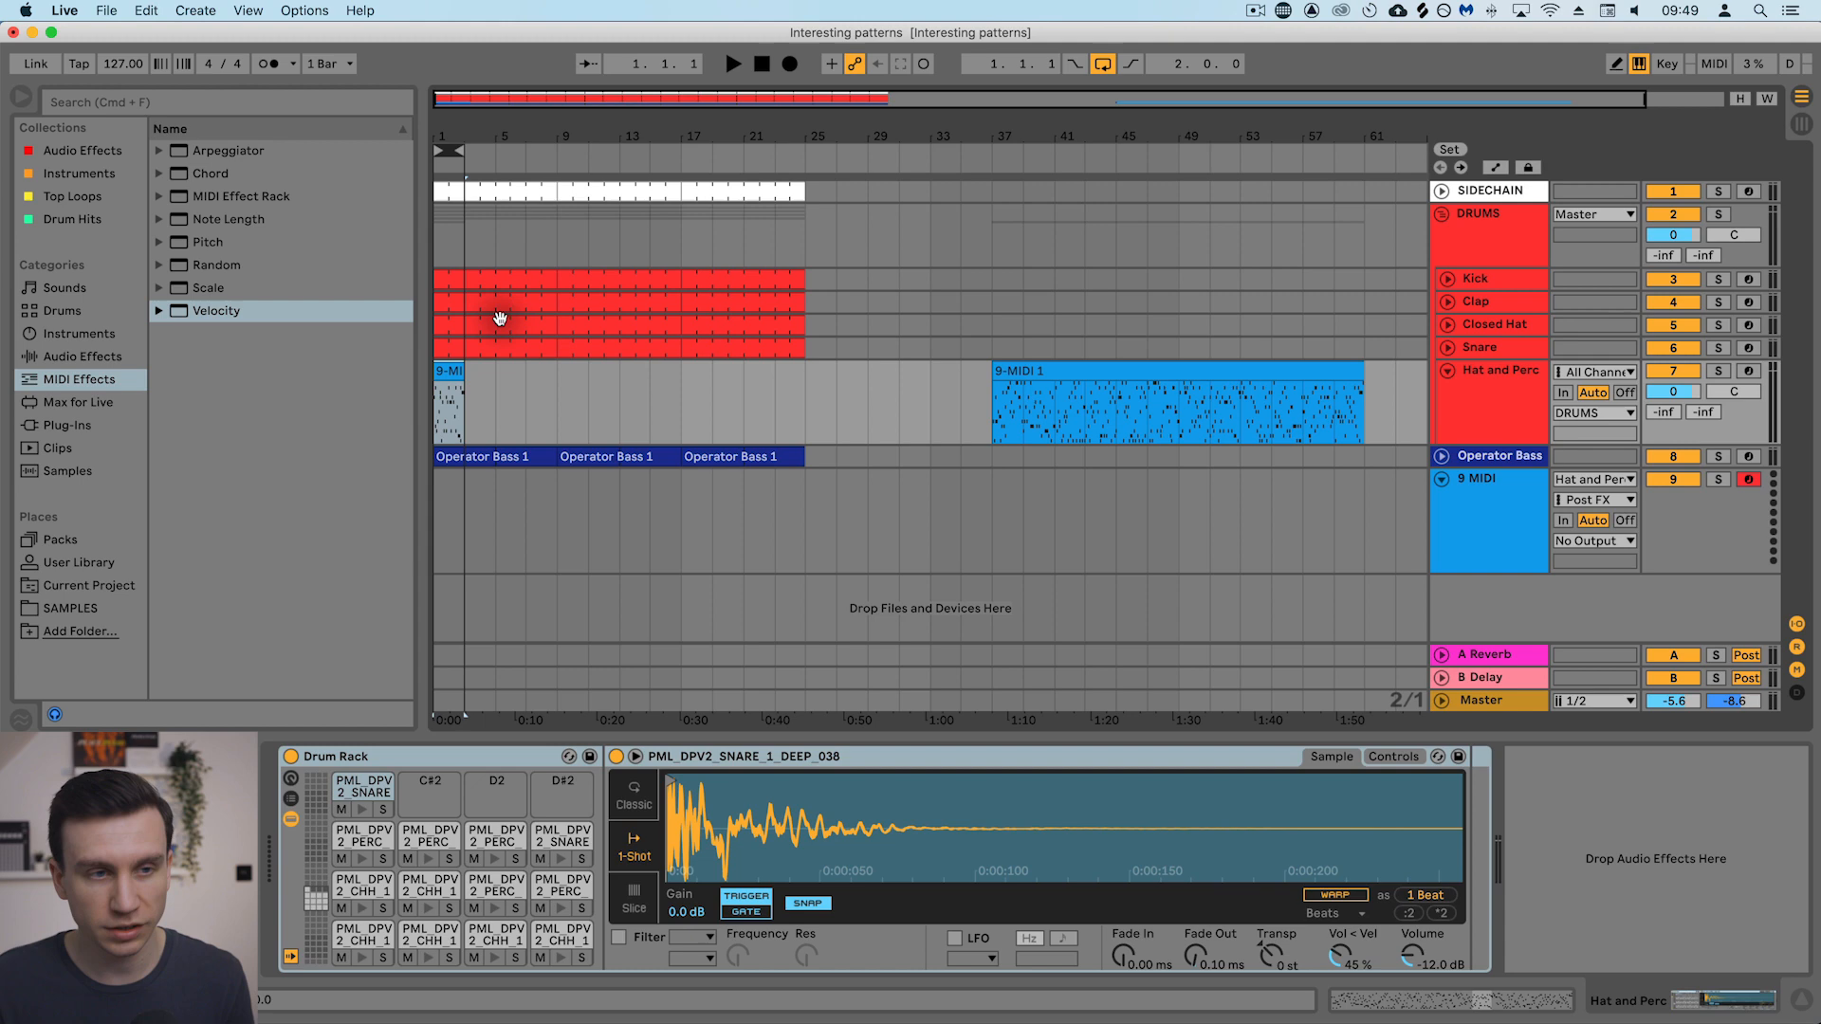
Open the two-bar clip's notes for editing and enlarge the clip view to show more note rows.
{"action": "key", "text": "plus"}
{"action": "key", "text": "plus"}
{"action": "key", "text": "plus"}
{"action": "key", "text": "plus"}
{"action": "scroll", "coordinate": [520, 357], "scroll_direction": "left", "scroll_amount": 3}
{"action": "left_click", "coordinate": [522, 368]}
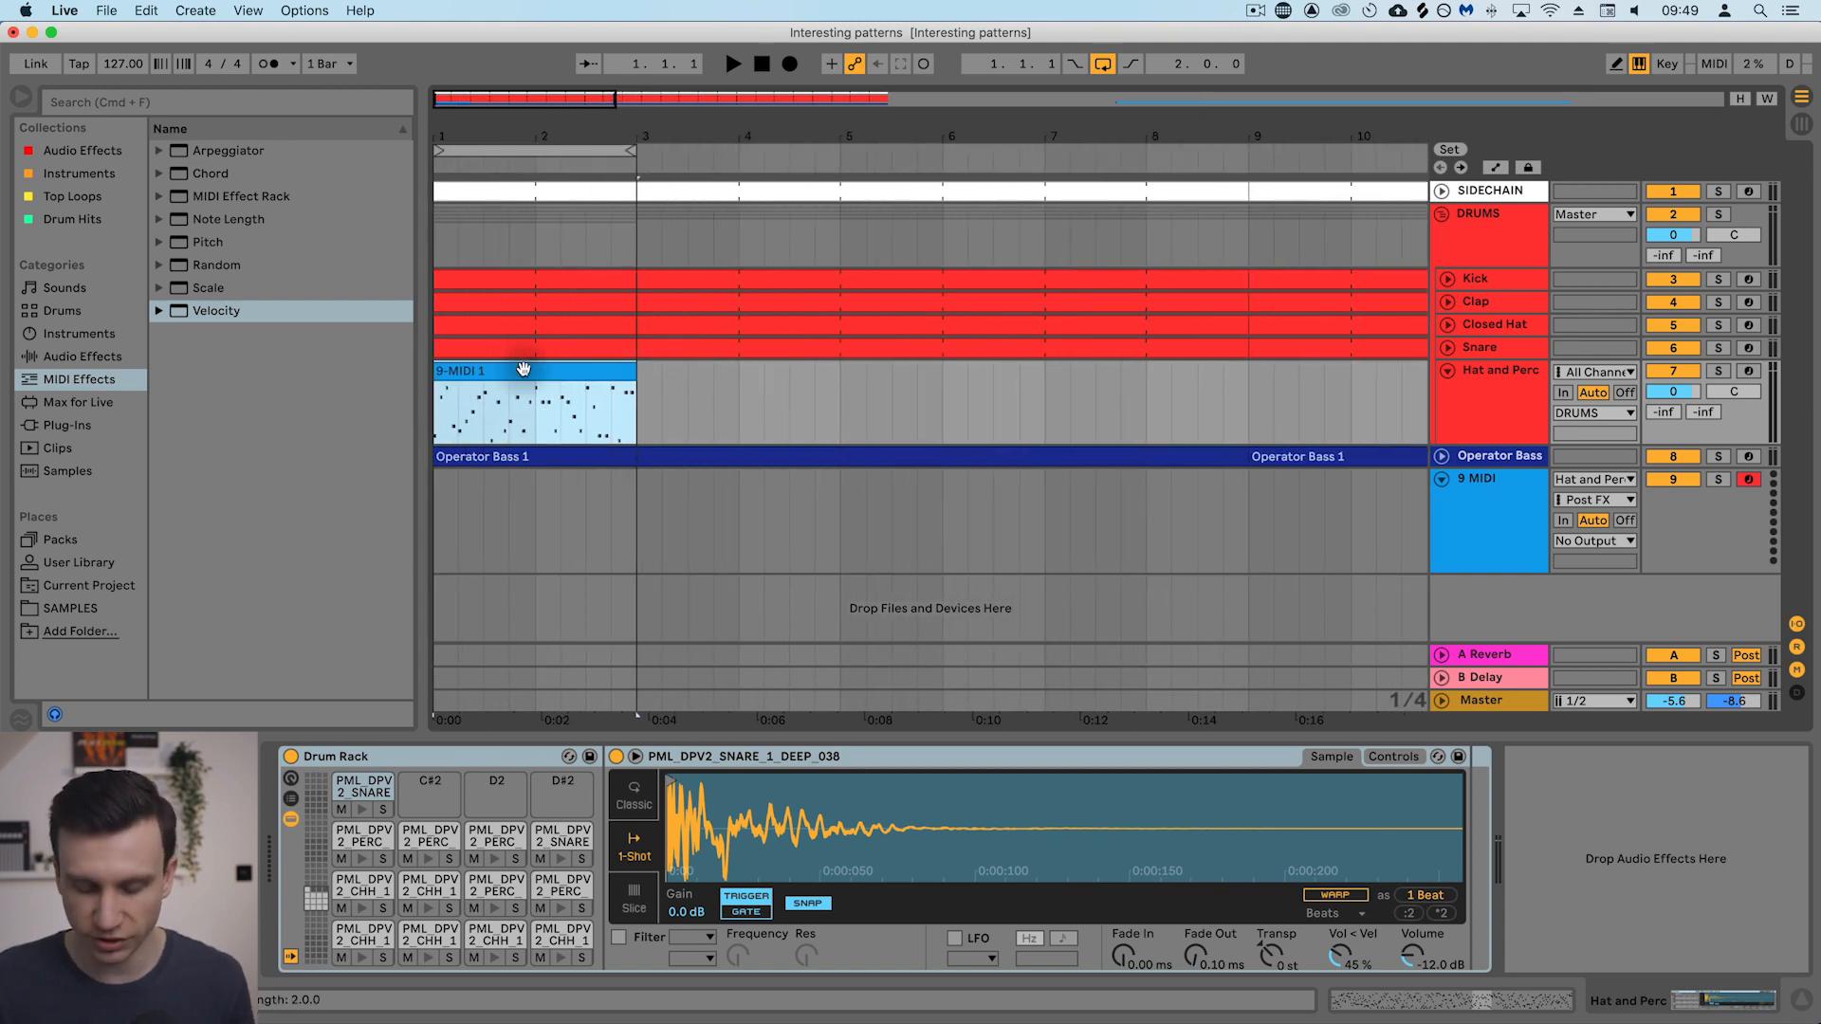
{"action": "key", "text": "plus"}
{"action": "key", "text": "plus"}
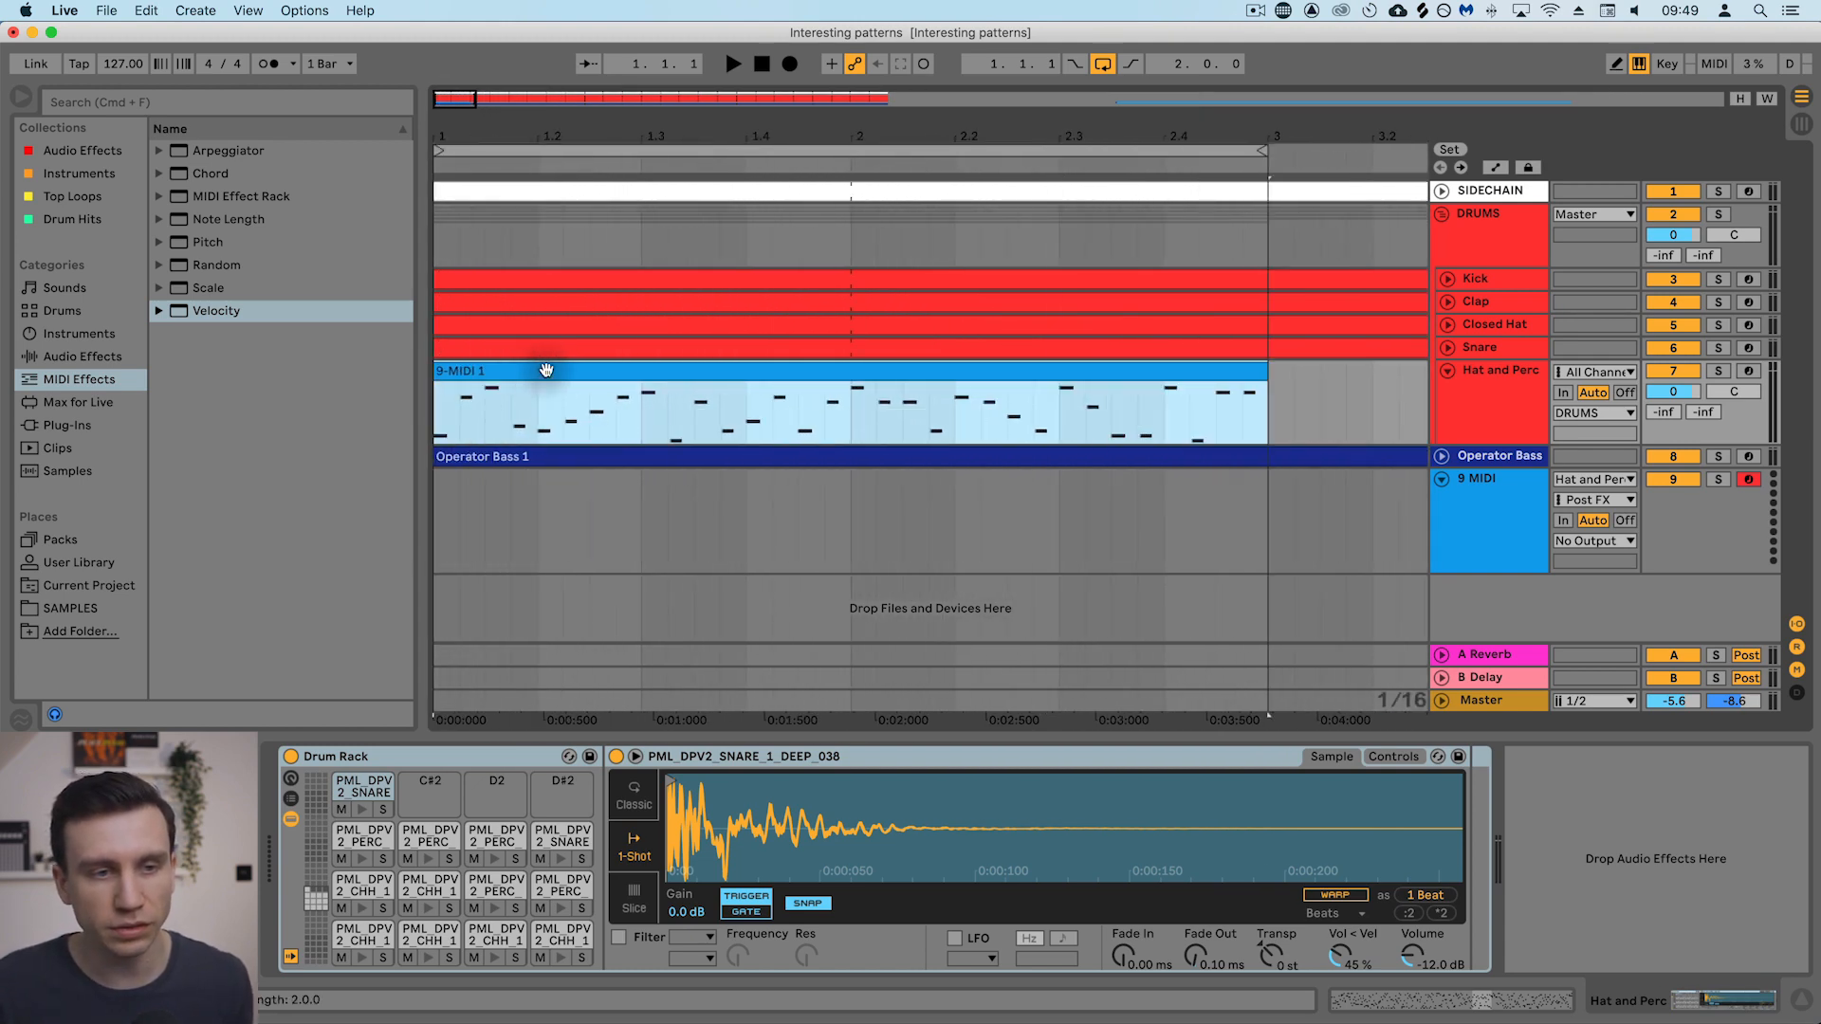
{"action": "double_click", "coordinate": [547, 368]}
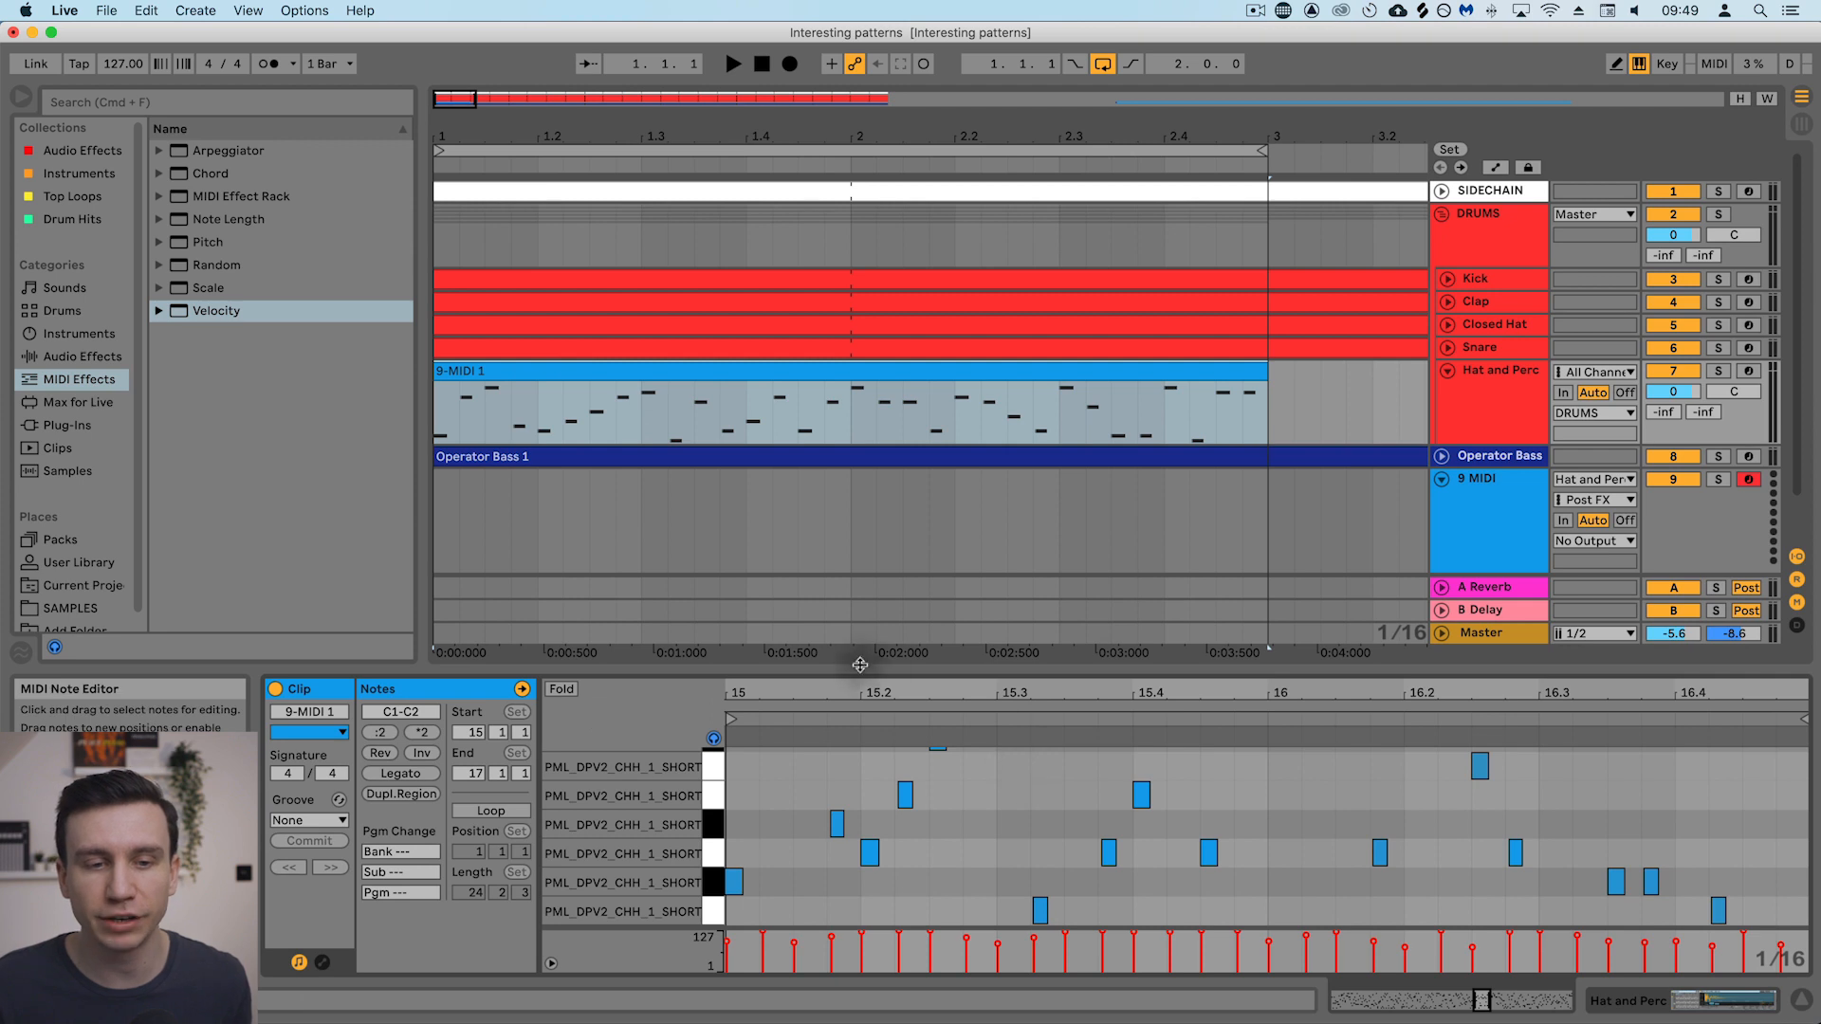
{"action": "left_click_drag", "start_coordinate": [869, 671], "coordinate": [869, 561]}
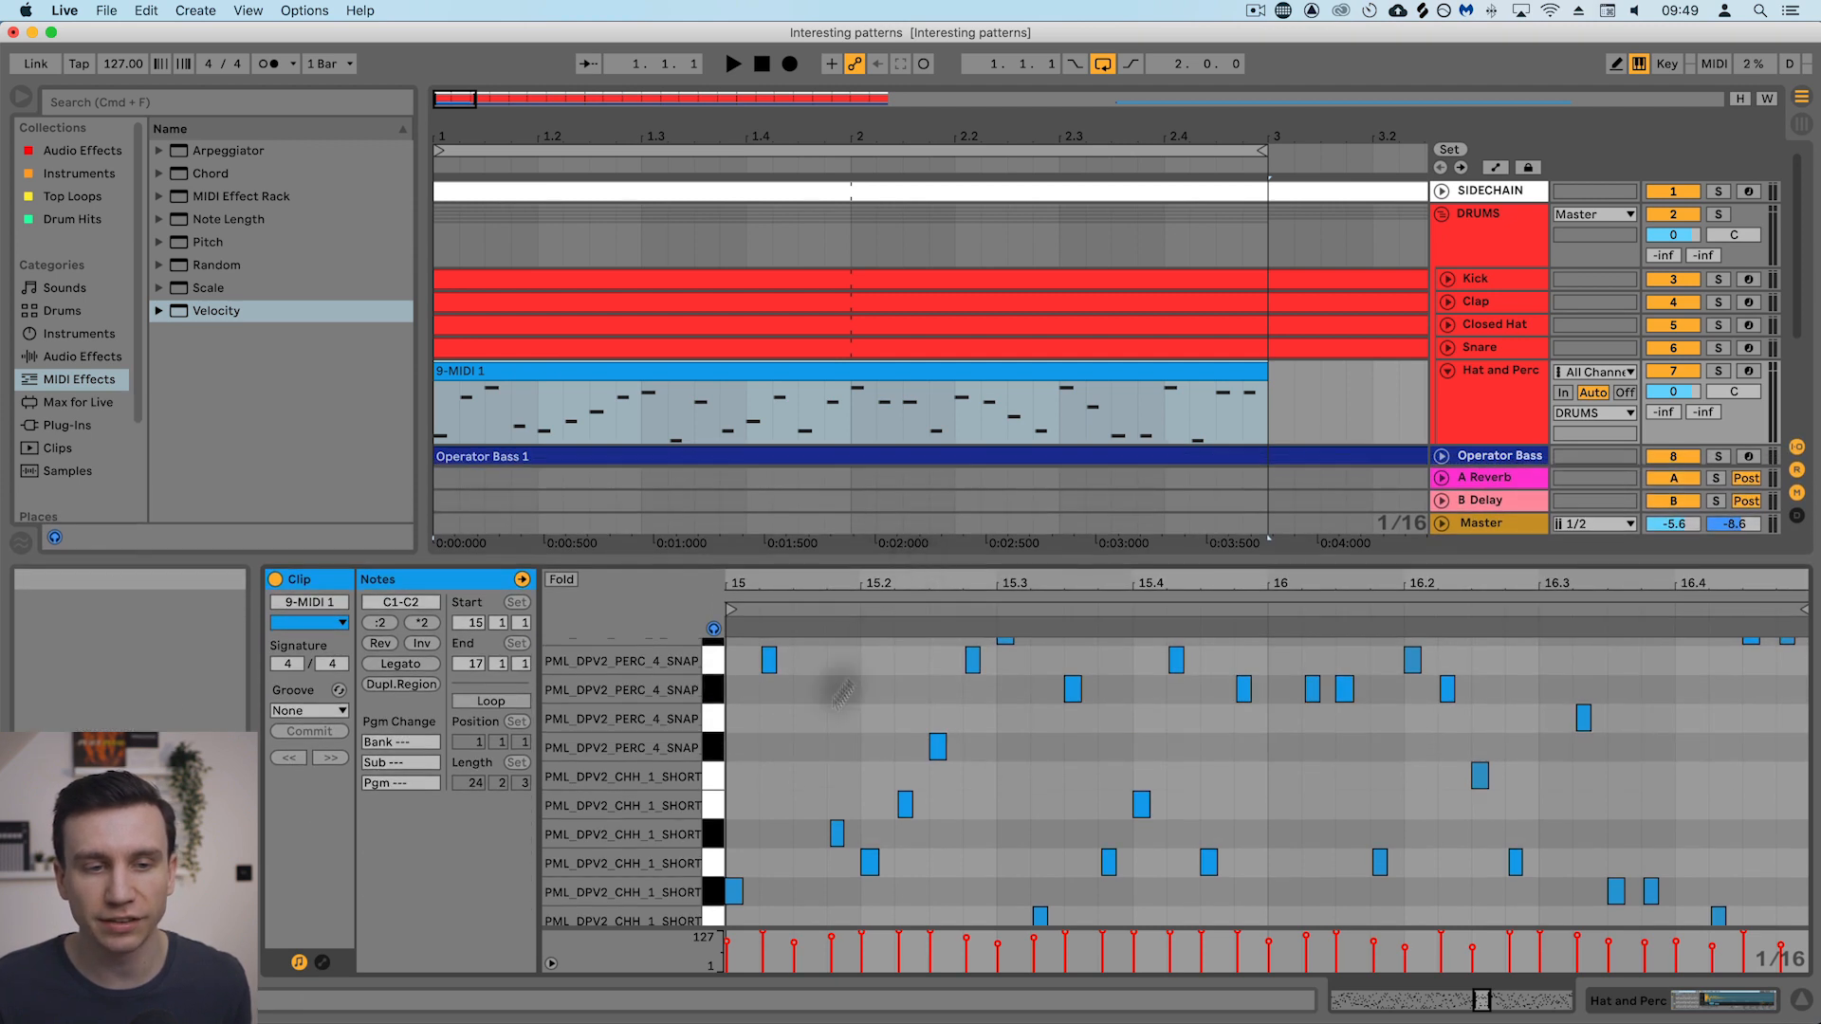
Delete the B1 snare note at 15.1.3 in the two-bar clip and play the loop.
{"action": "scroll", "coordinate": [799, 757], "scroll_direction": "up", "scroll_amount": 5}
{"action": "left_click", "coordinate": [799, 677]}
{"action": "left_click", "coordinate": [801, 681]}
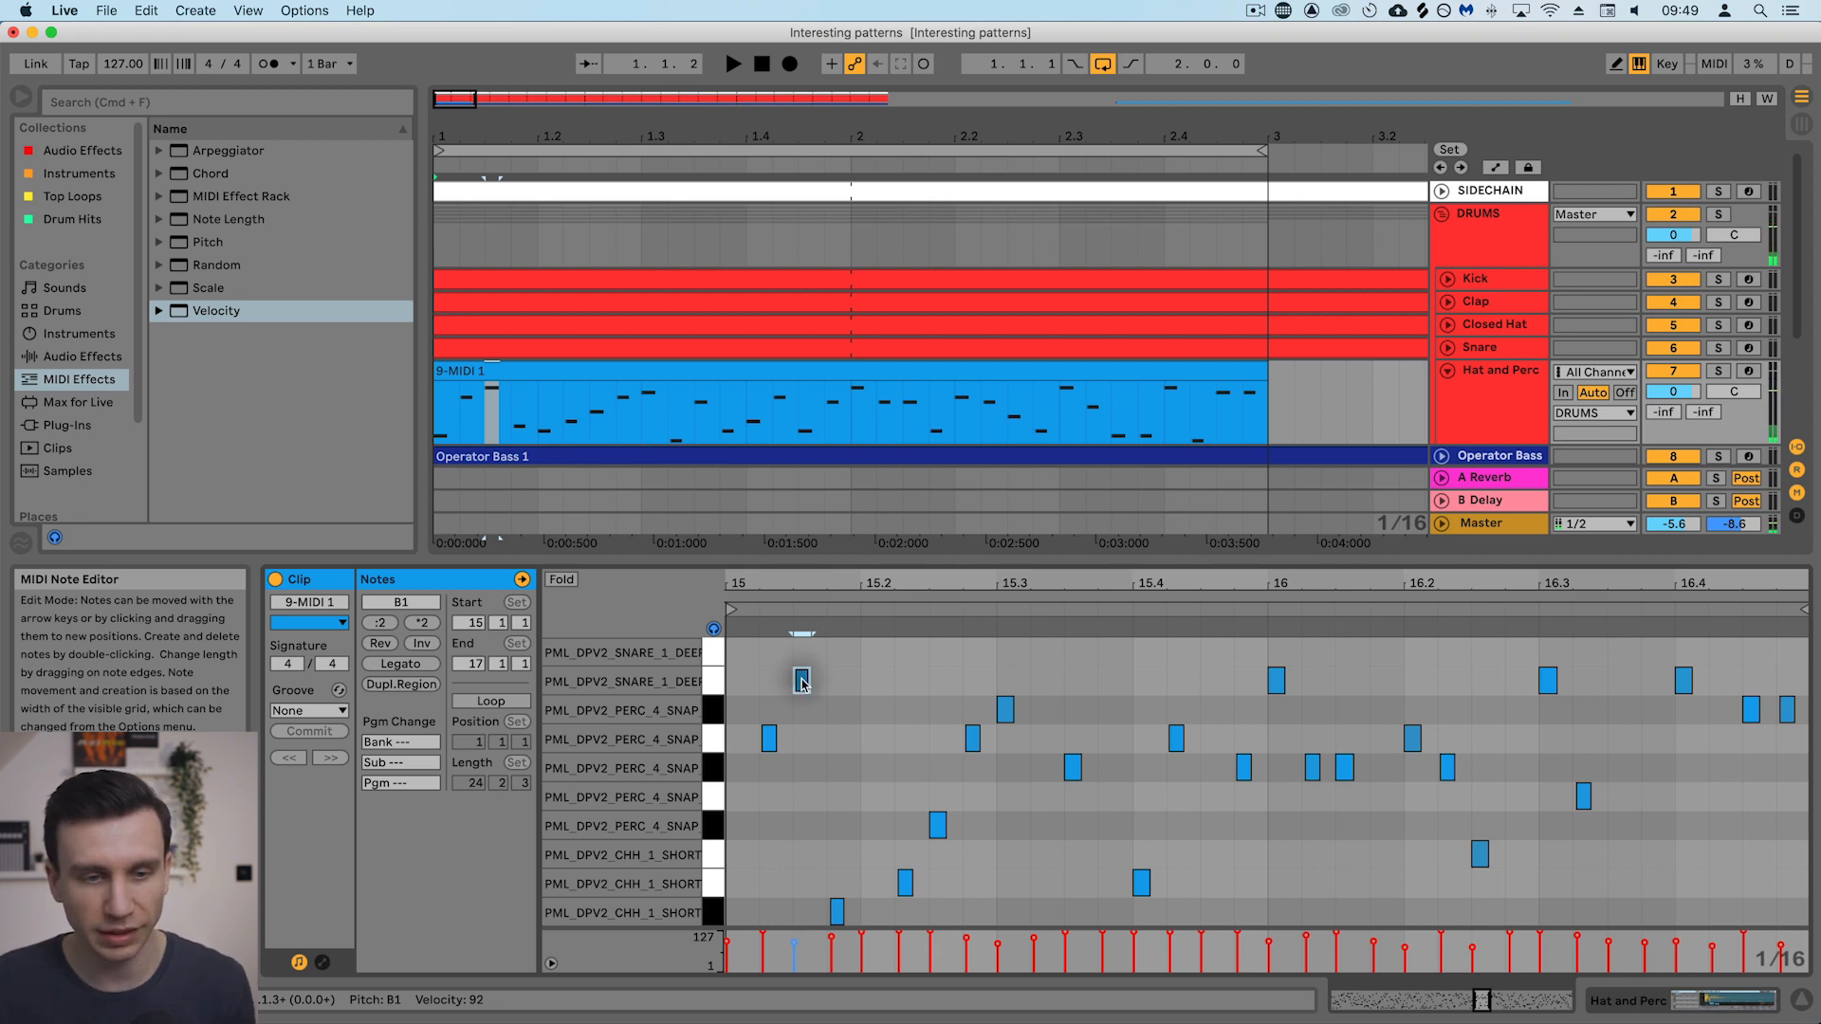
{"action": "key", "text": "Delete"}
{"action": "key", "text": "space"}
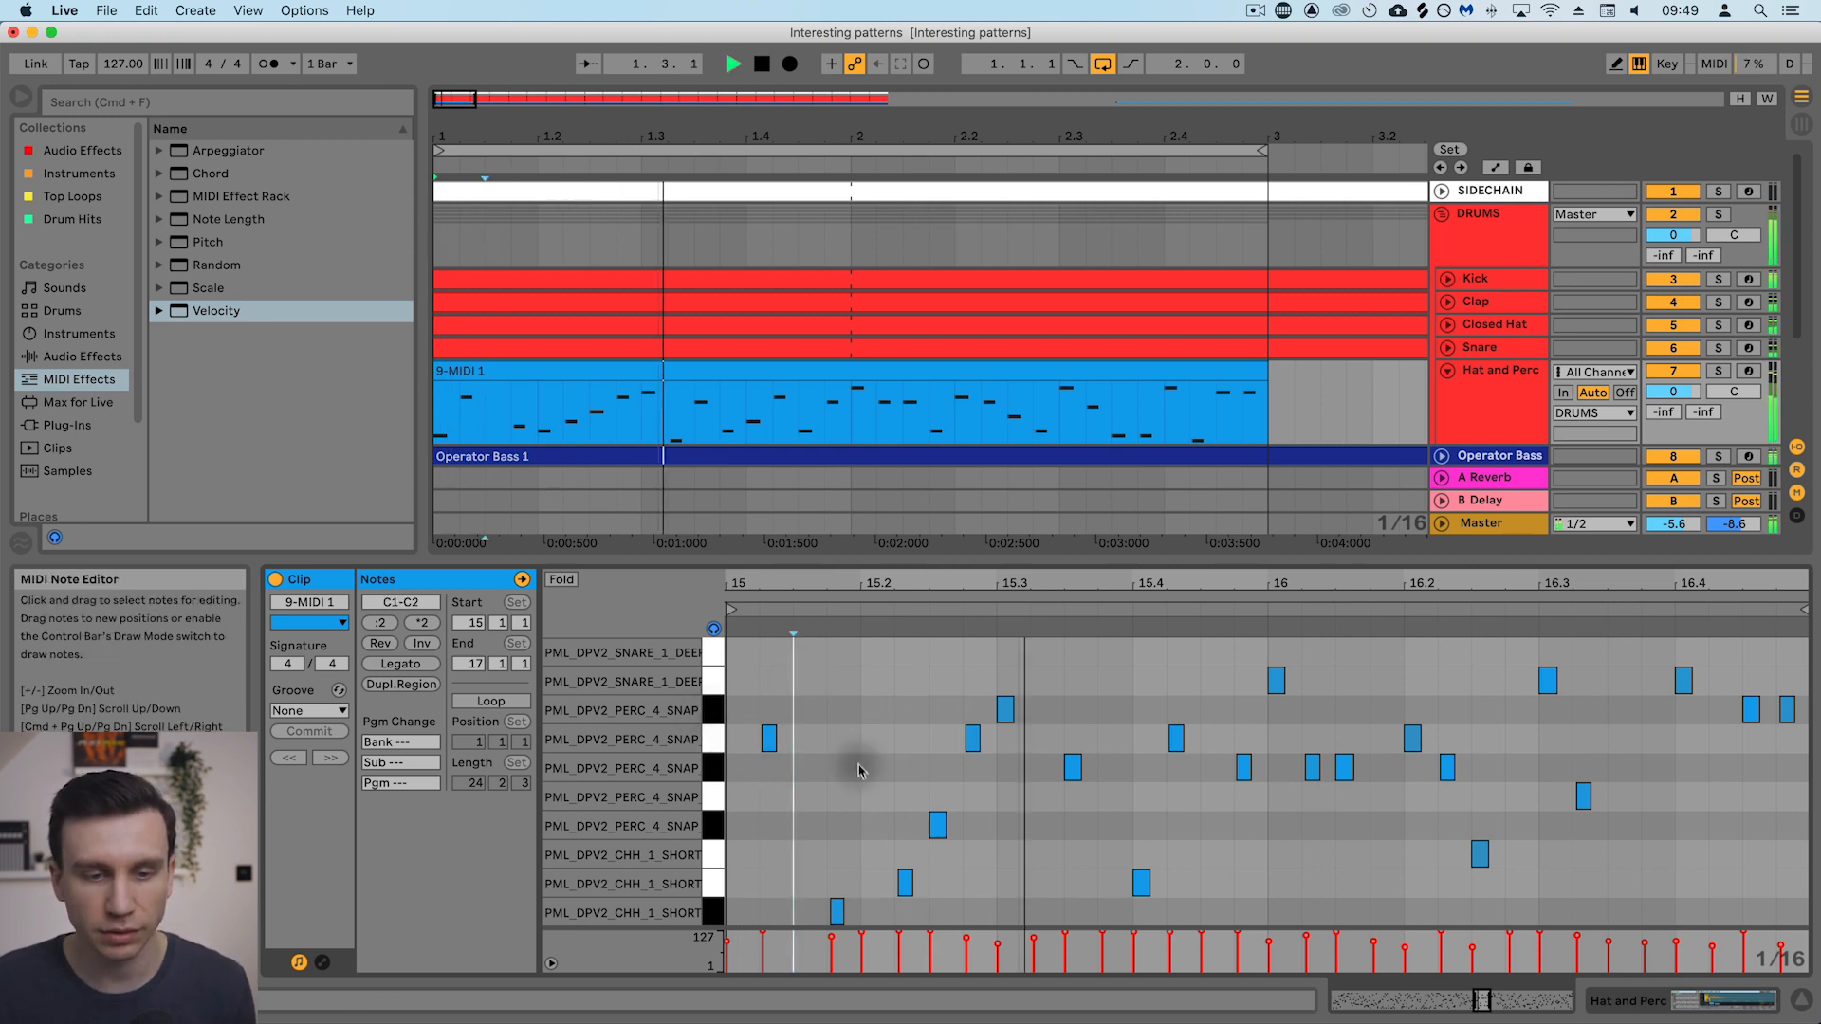
Delete the percussion notes F#1 at 15.2.3 and G#1 at 15.3.3, auditioning the loop between deletions.
{"action": "key", "text": "minus"}
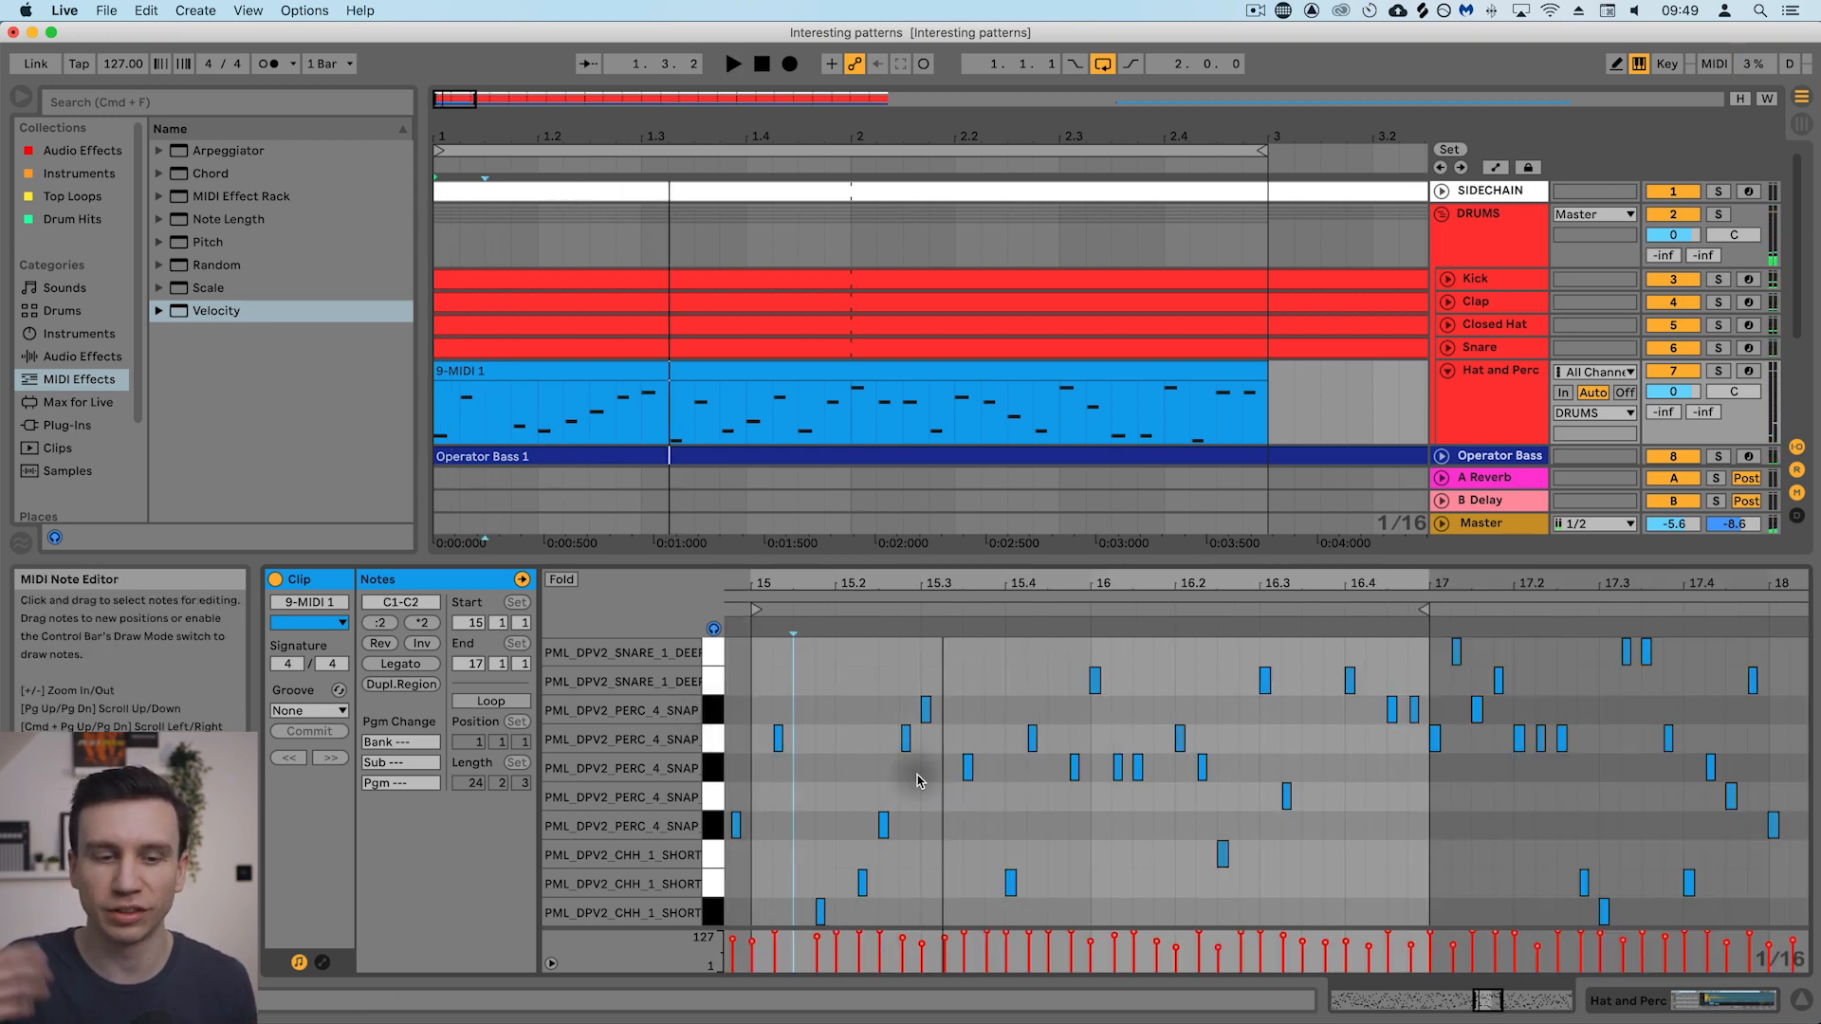
{"action": "left_click", "coordinate": [906, 738]}
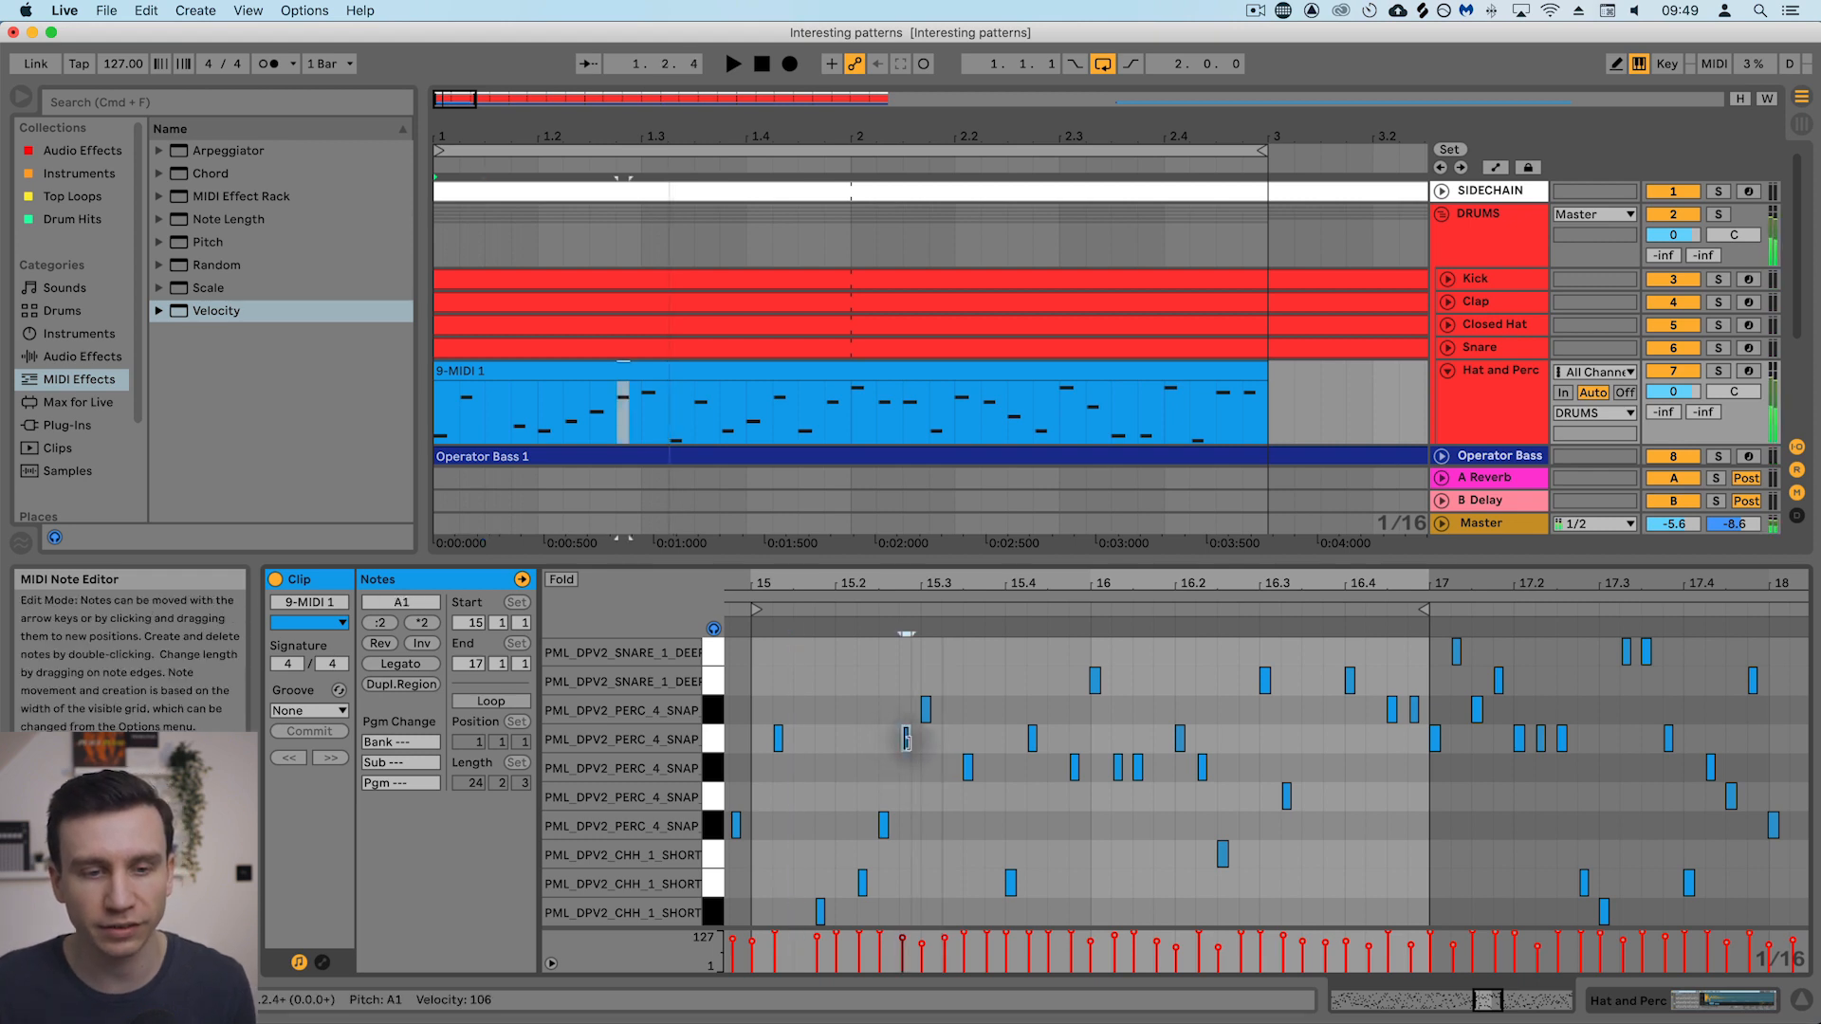
{"action": "left_click", "coordinate": [882, 823]}
{"action": "key", "text": "space"}
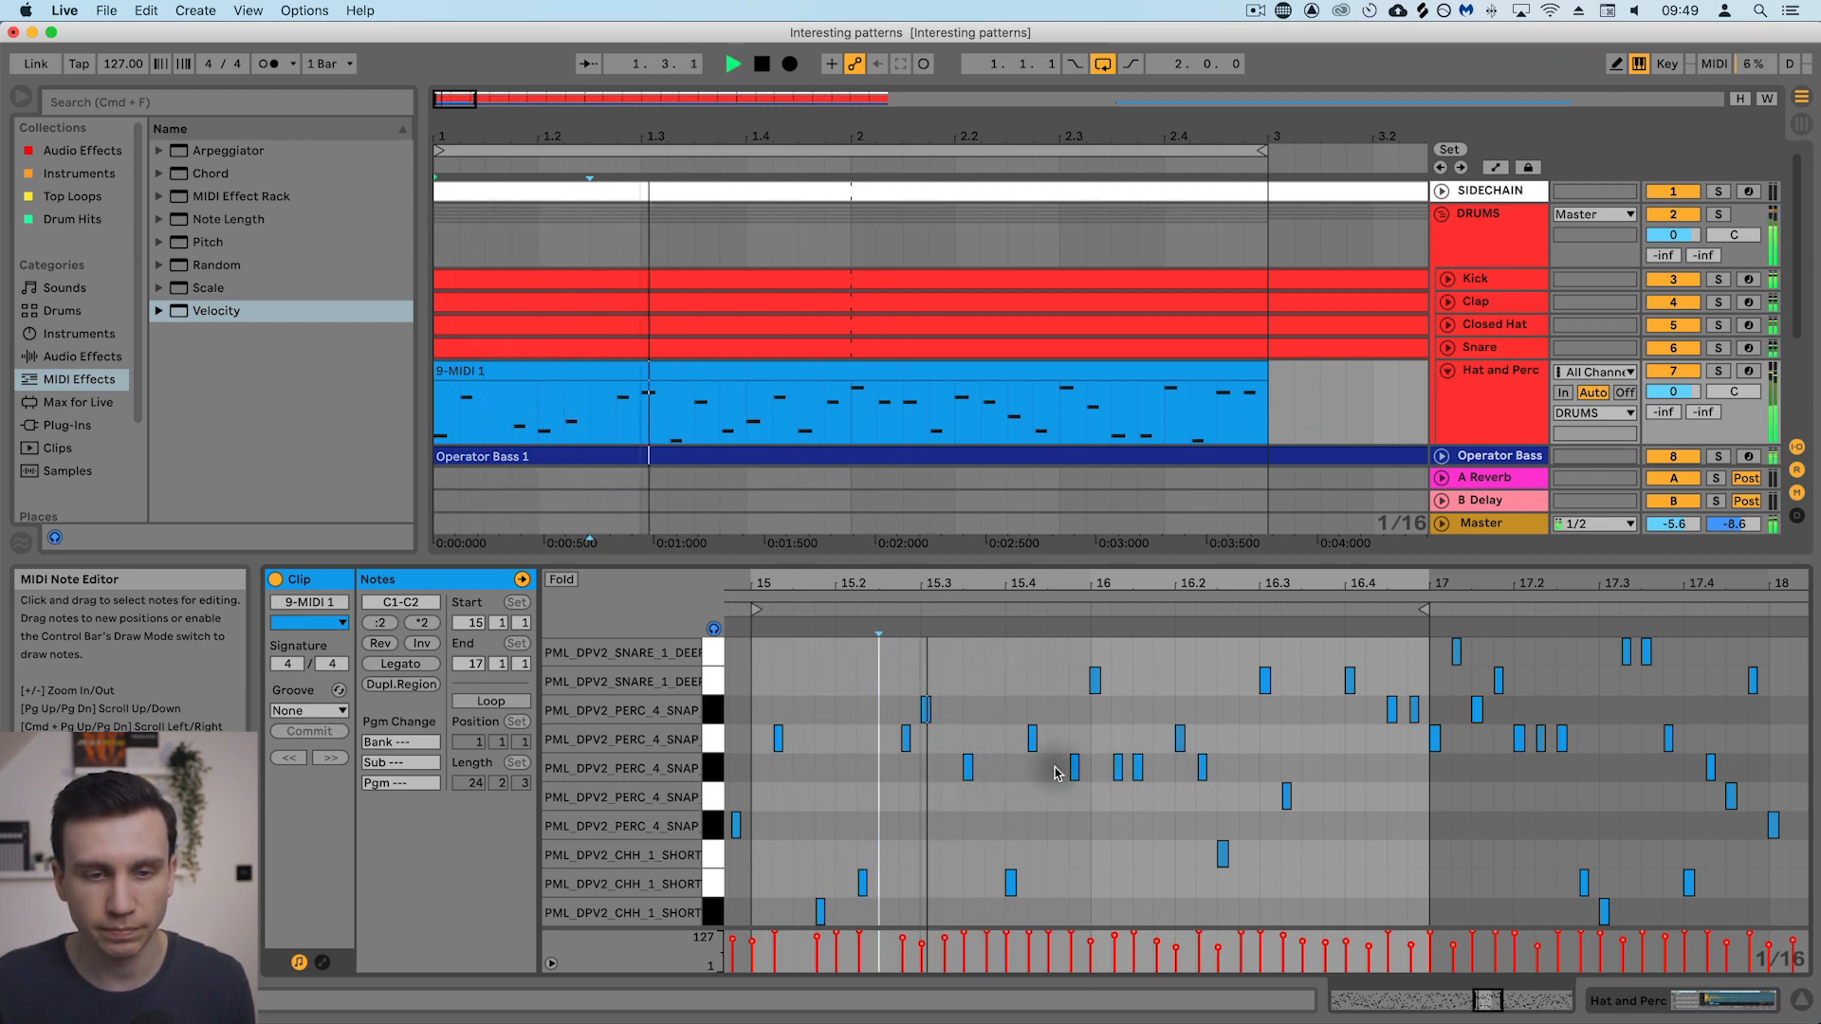
{"action": "left_click", "coordinate": [967, 767]}
{"action": "key", "text": "space"}
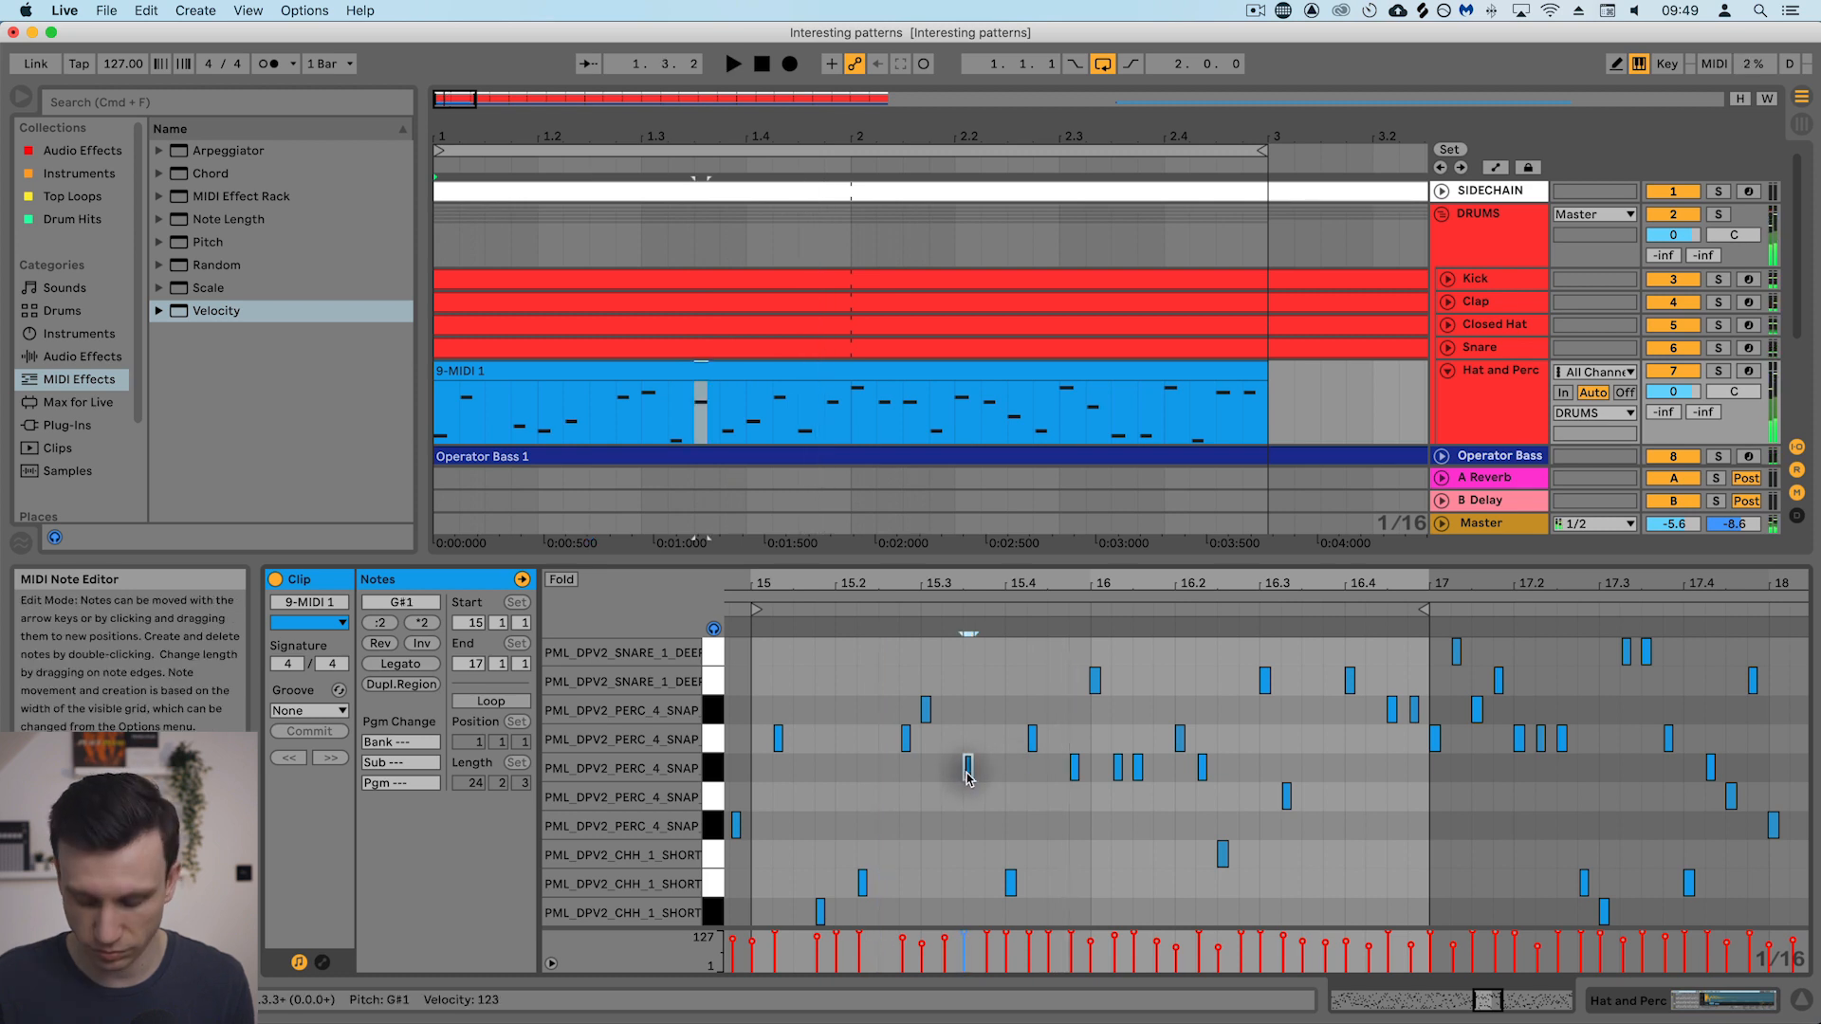
{"action": "key", "text": "Delete"}
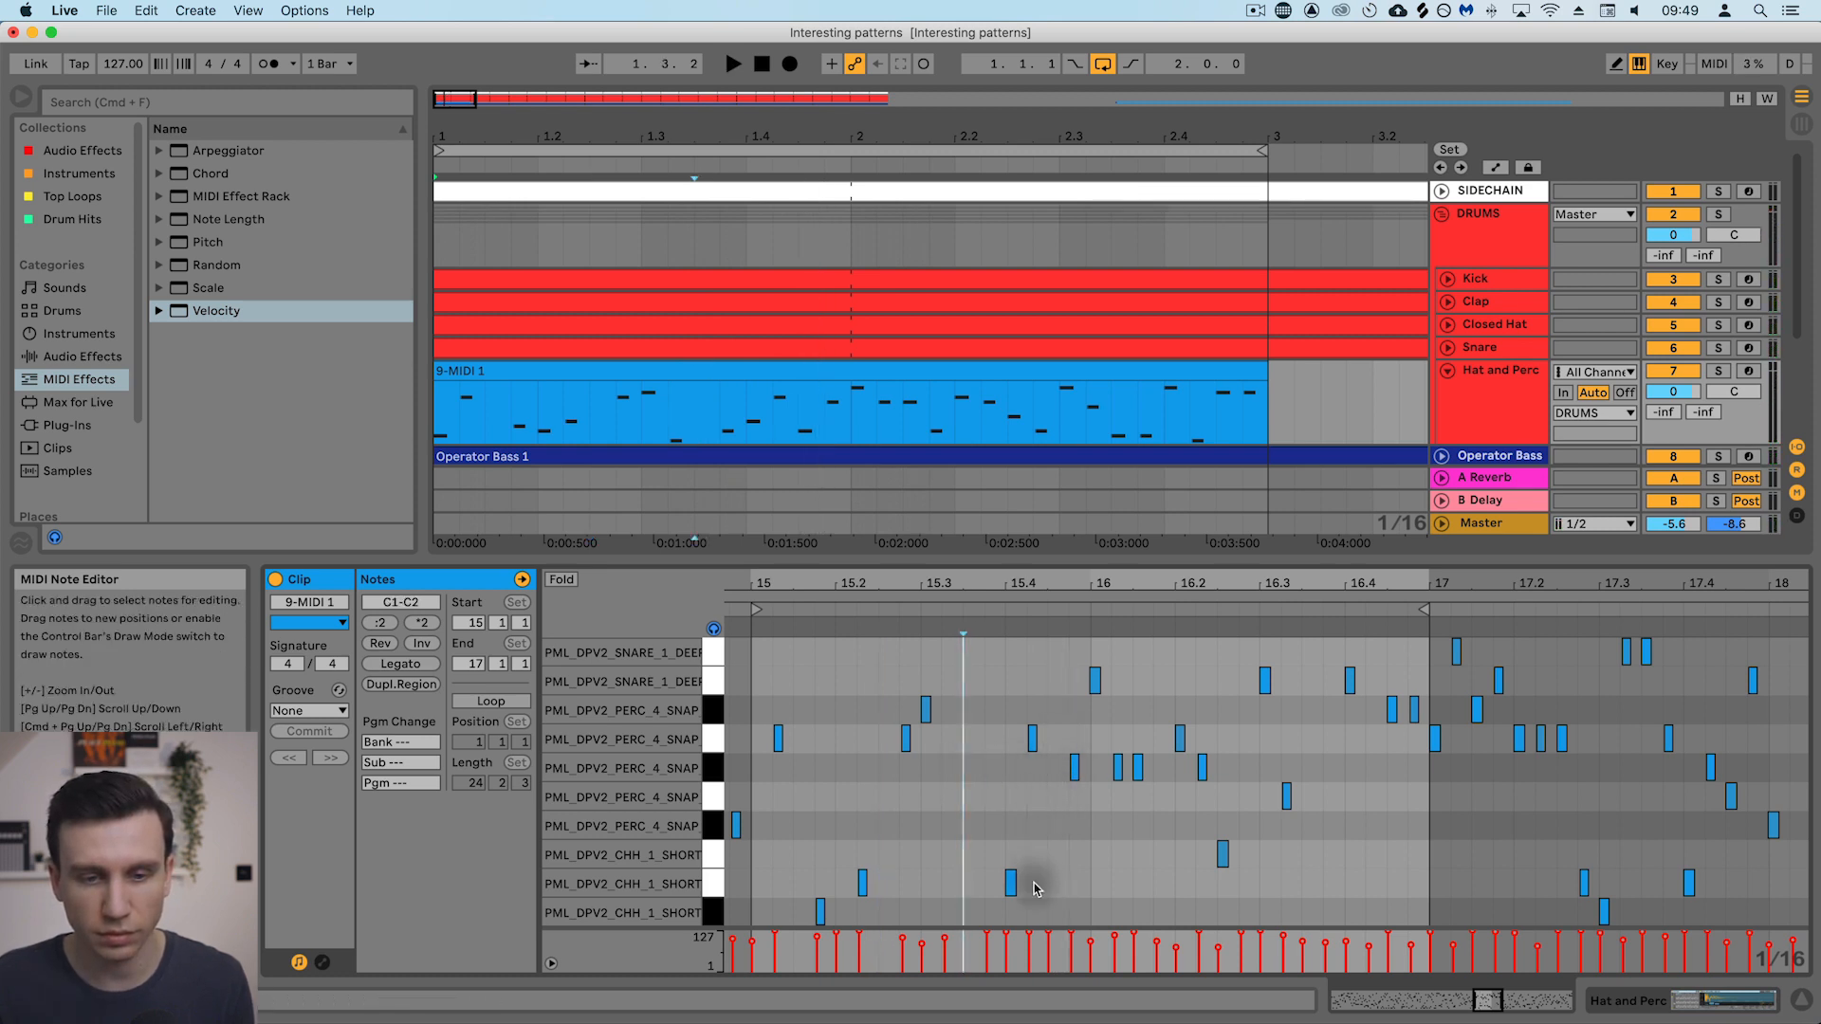
Delete the D1 closed-hat note at 15.4.3 and audition the loop.
{"action": "scroll", "coordinate": [1034, 868], "scroll_direction": "down", "scroll_amount": 3}
{"action": "left_click", "coordinate": [1052, 853]}
{"action": "key", "text": "Delete"}
{"action": "key", "text": "space"}
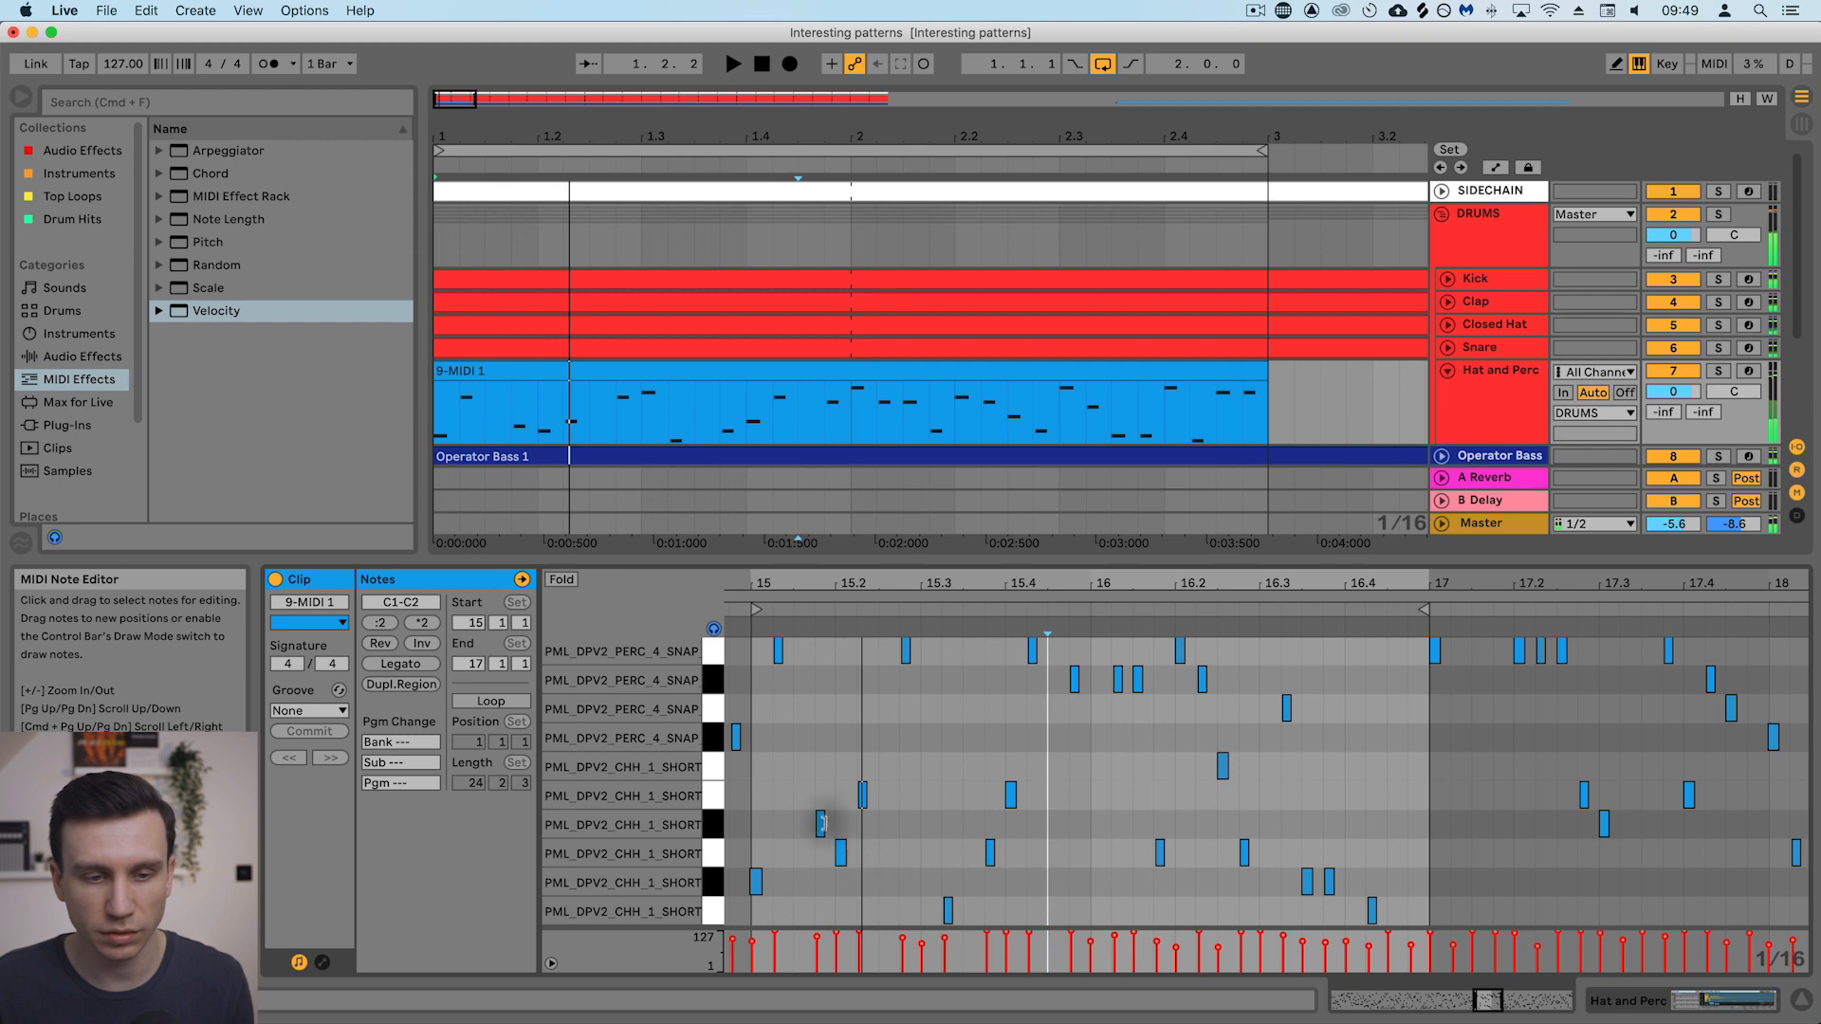
{"action": "key", "text": "space"}
Compare the E1 and D#1 closed-hat sounds and delete all the D#1 notes.
{"action": "left_click", "coordinate": [714, 796]}
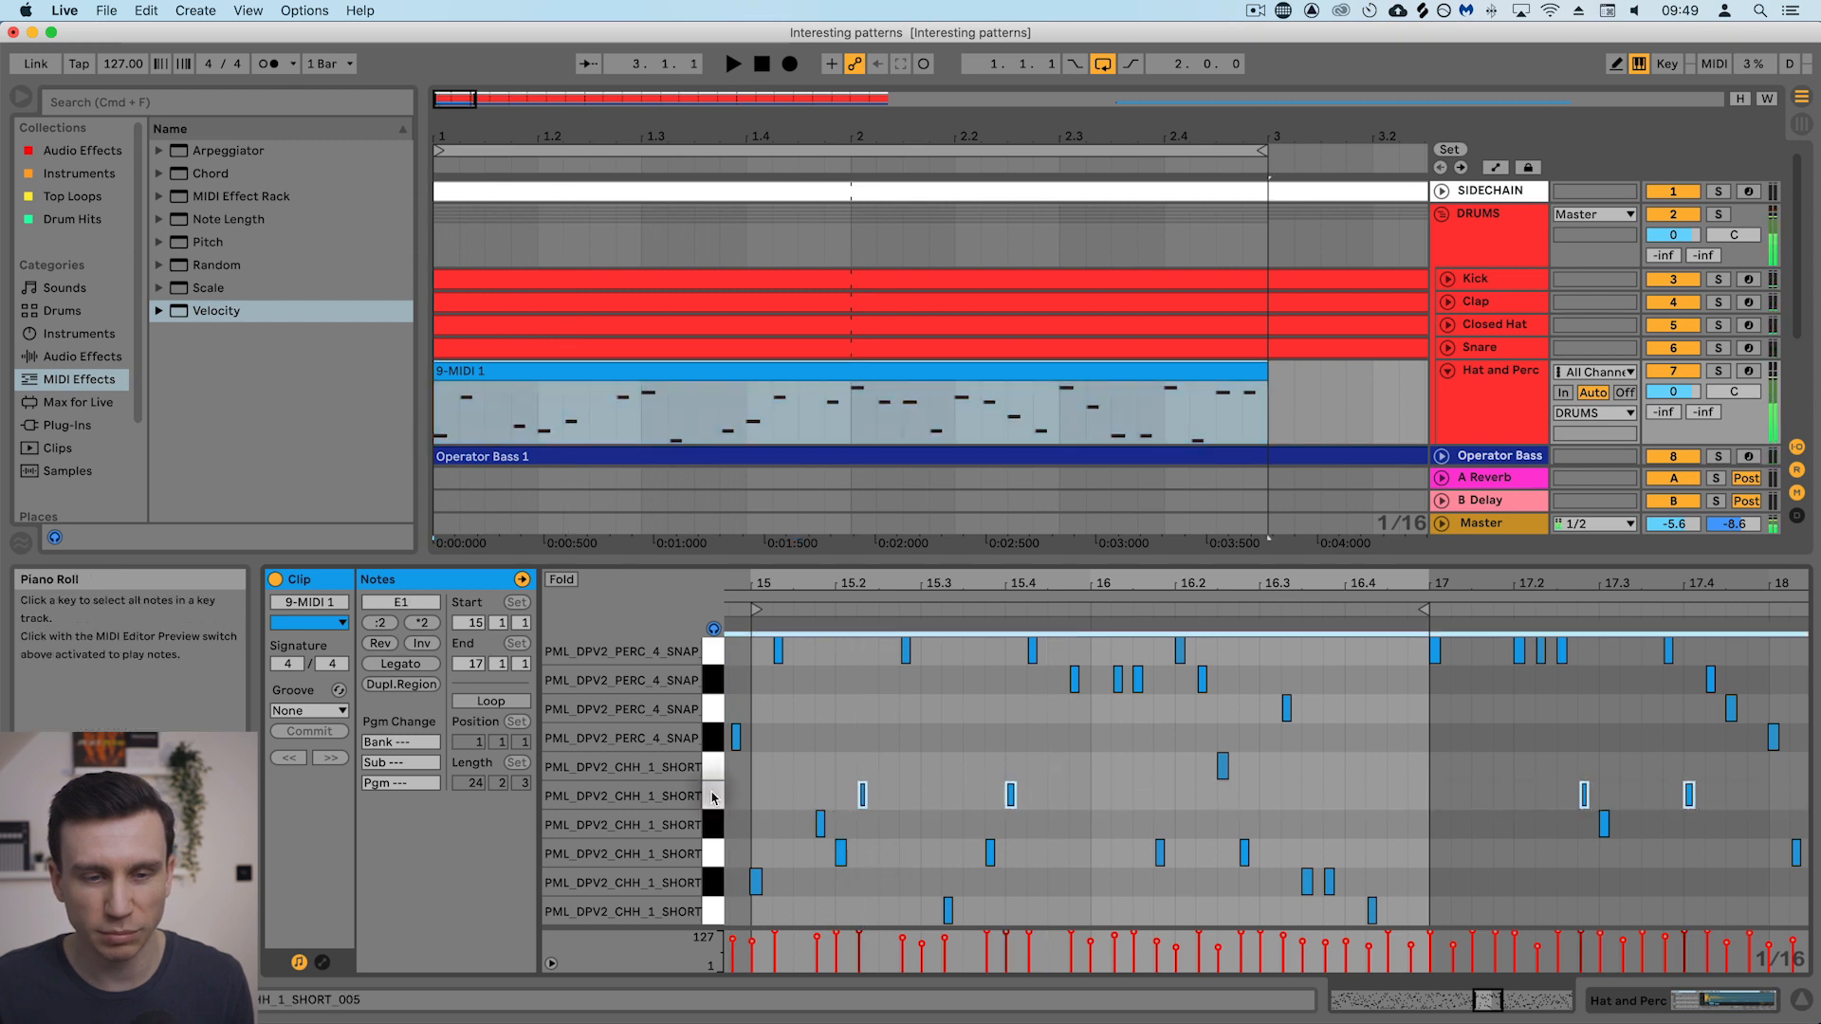
{"action": "left_click", "coordinate": [717, 825]}
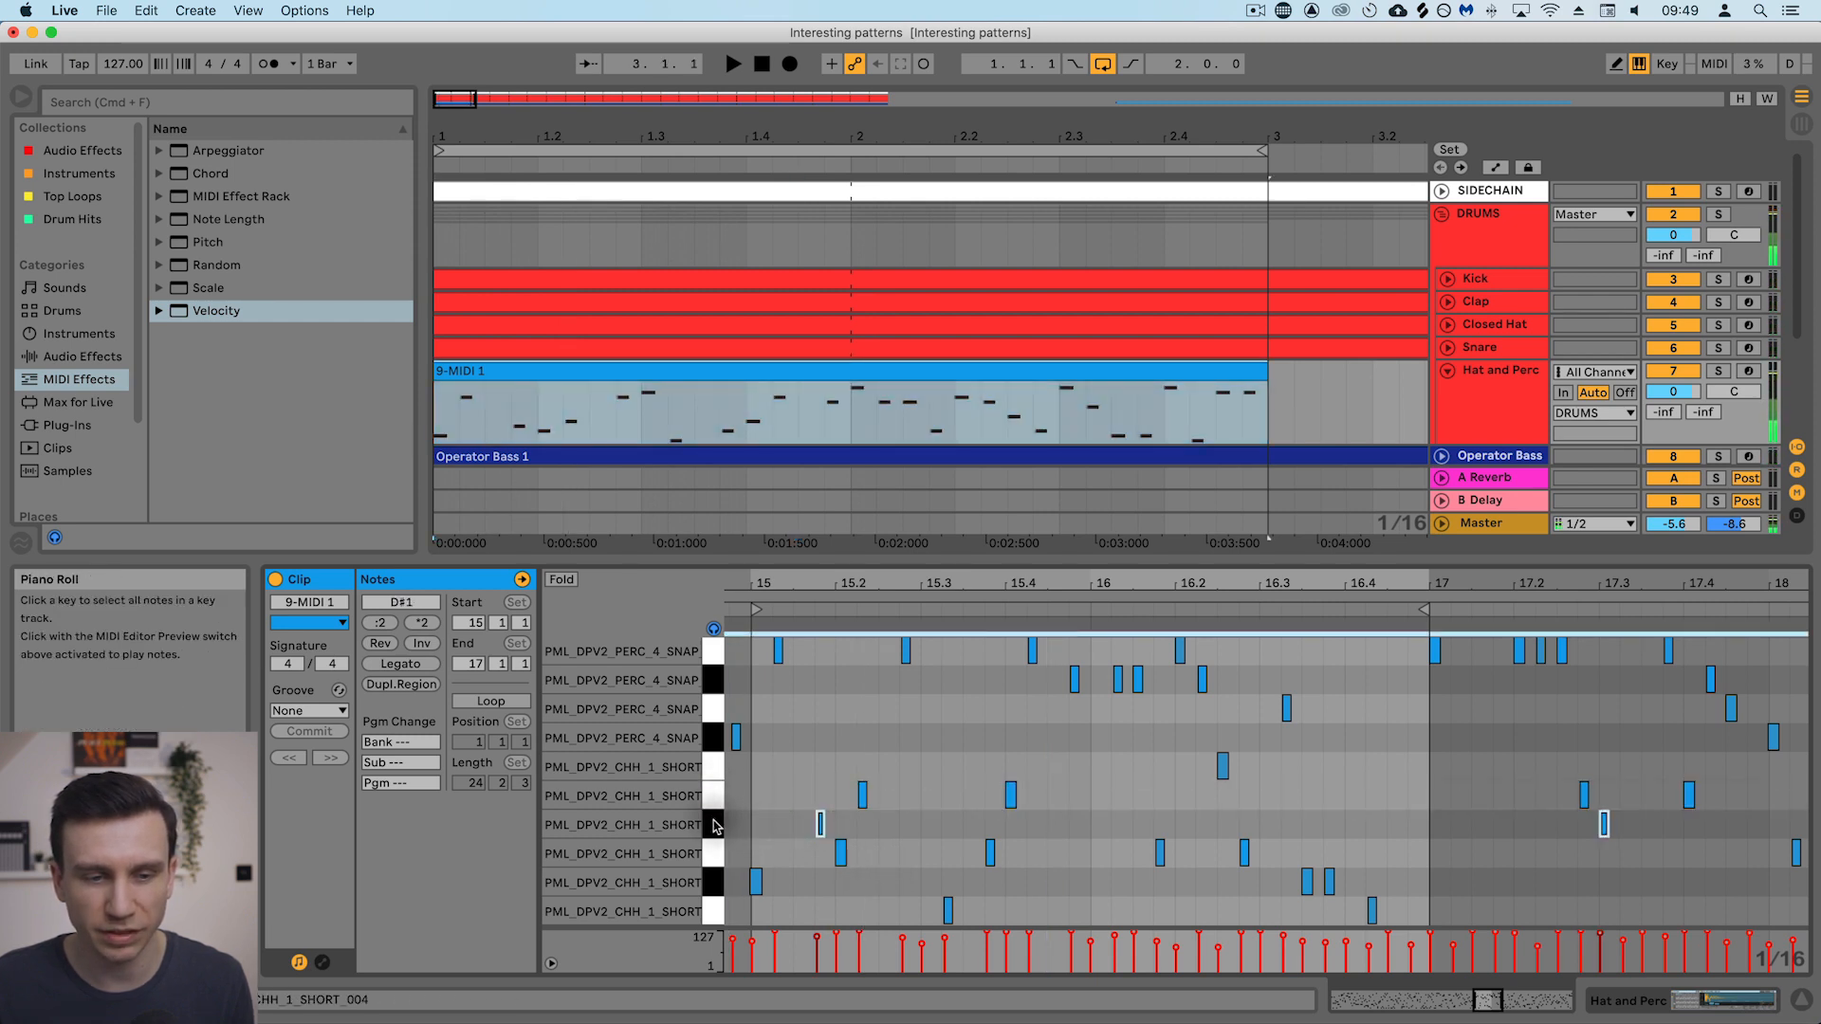
{"action": "left_click", "coordinate": [718, 804]}
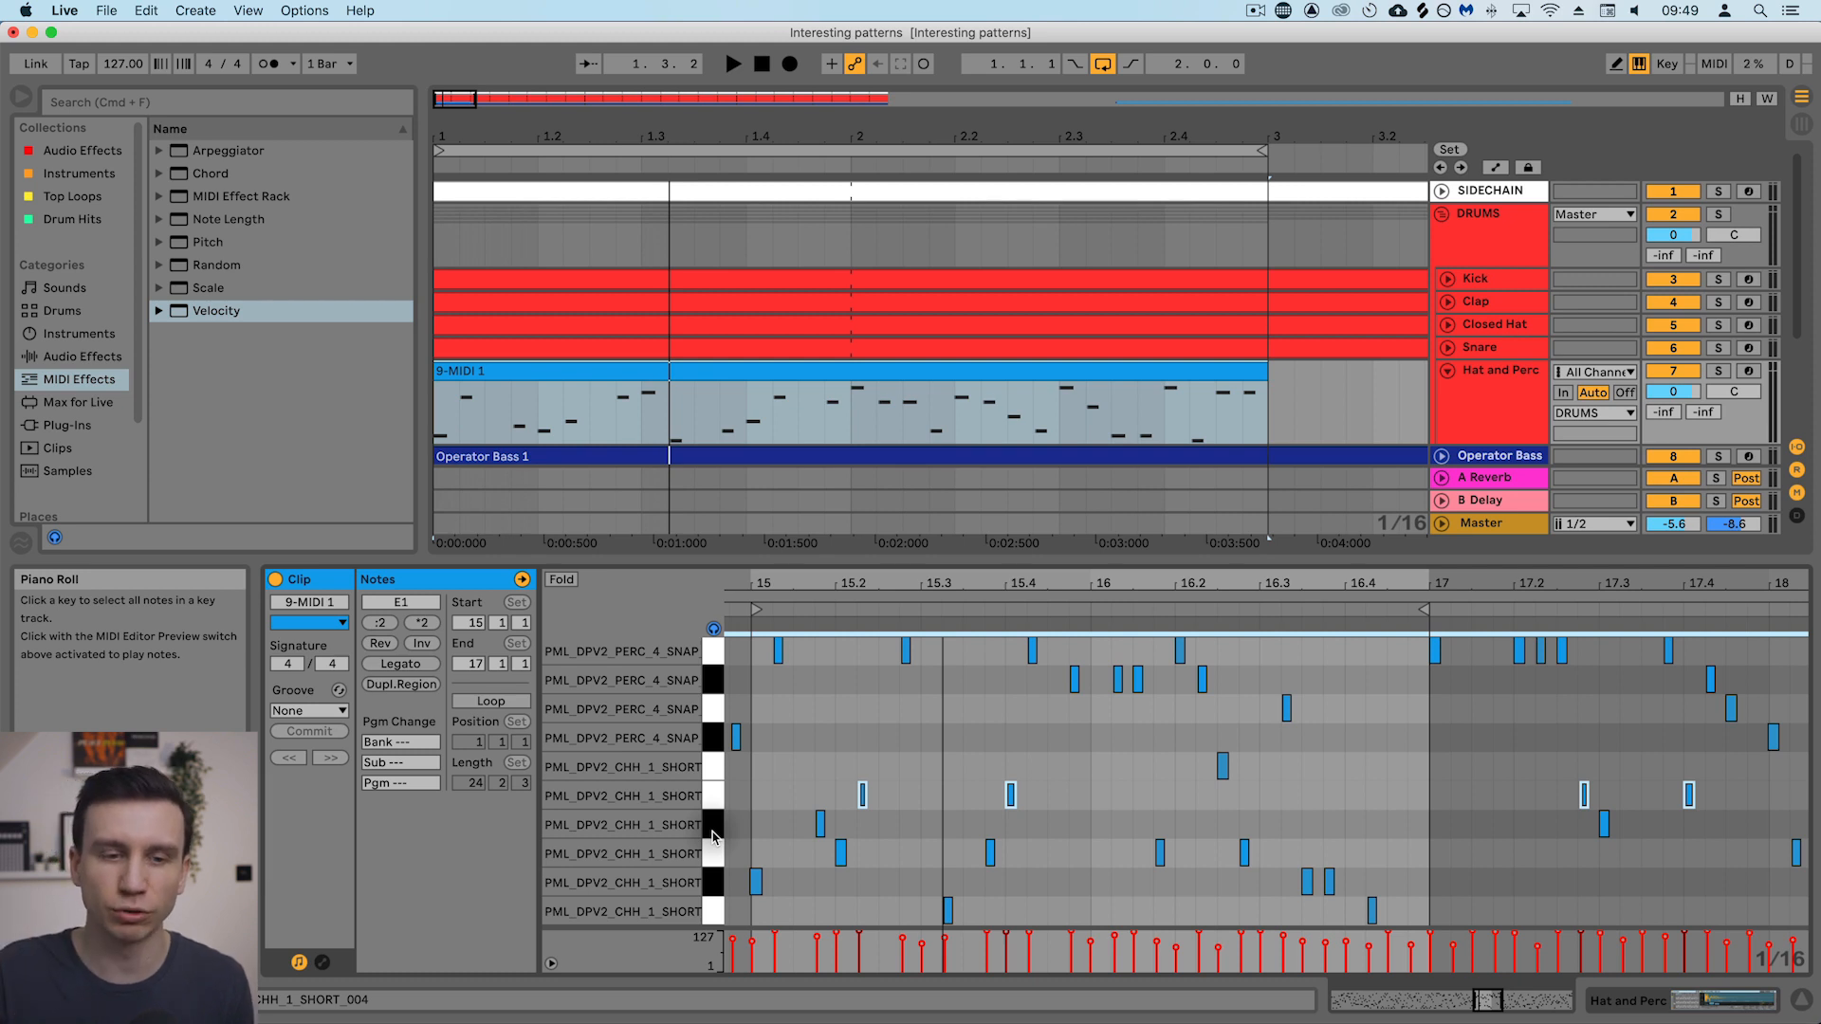
{"action": "left_click", "coordinate": [713, 827], "text": "shift"}
{"action": "key", "text": "BackSpace"}
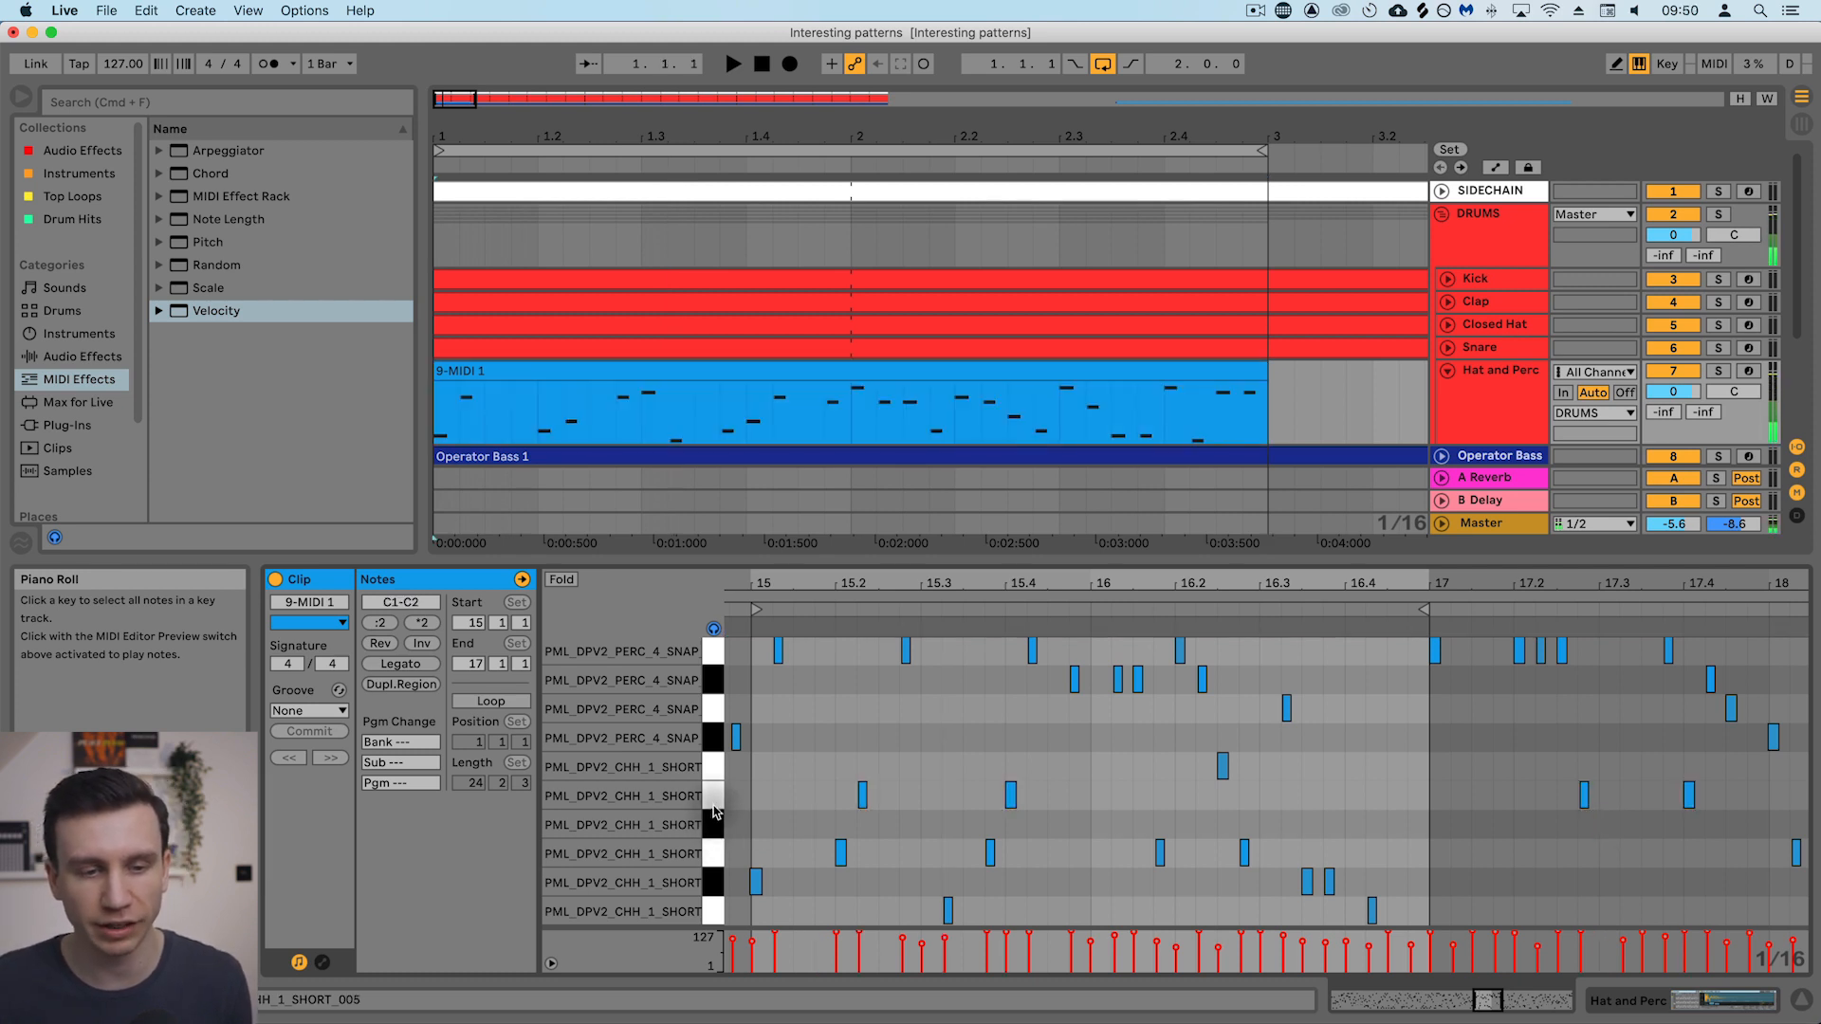
Delete all the E1 and D1 closed-hat notes, auditioning the loop after each deletion.
{"action": "key", "text": "space"}
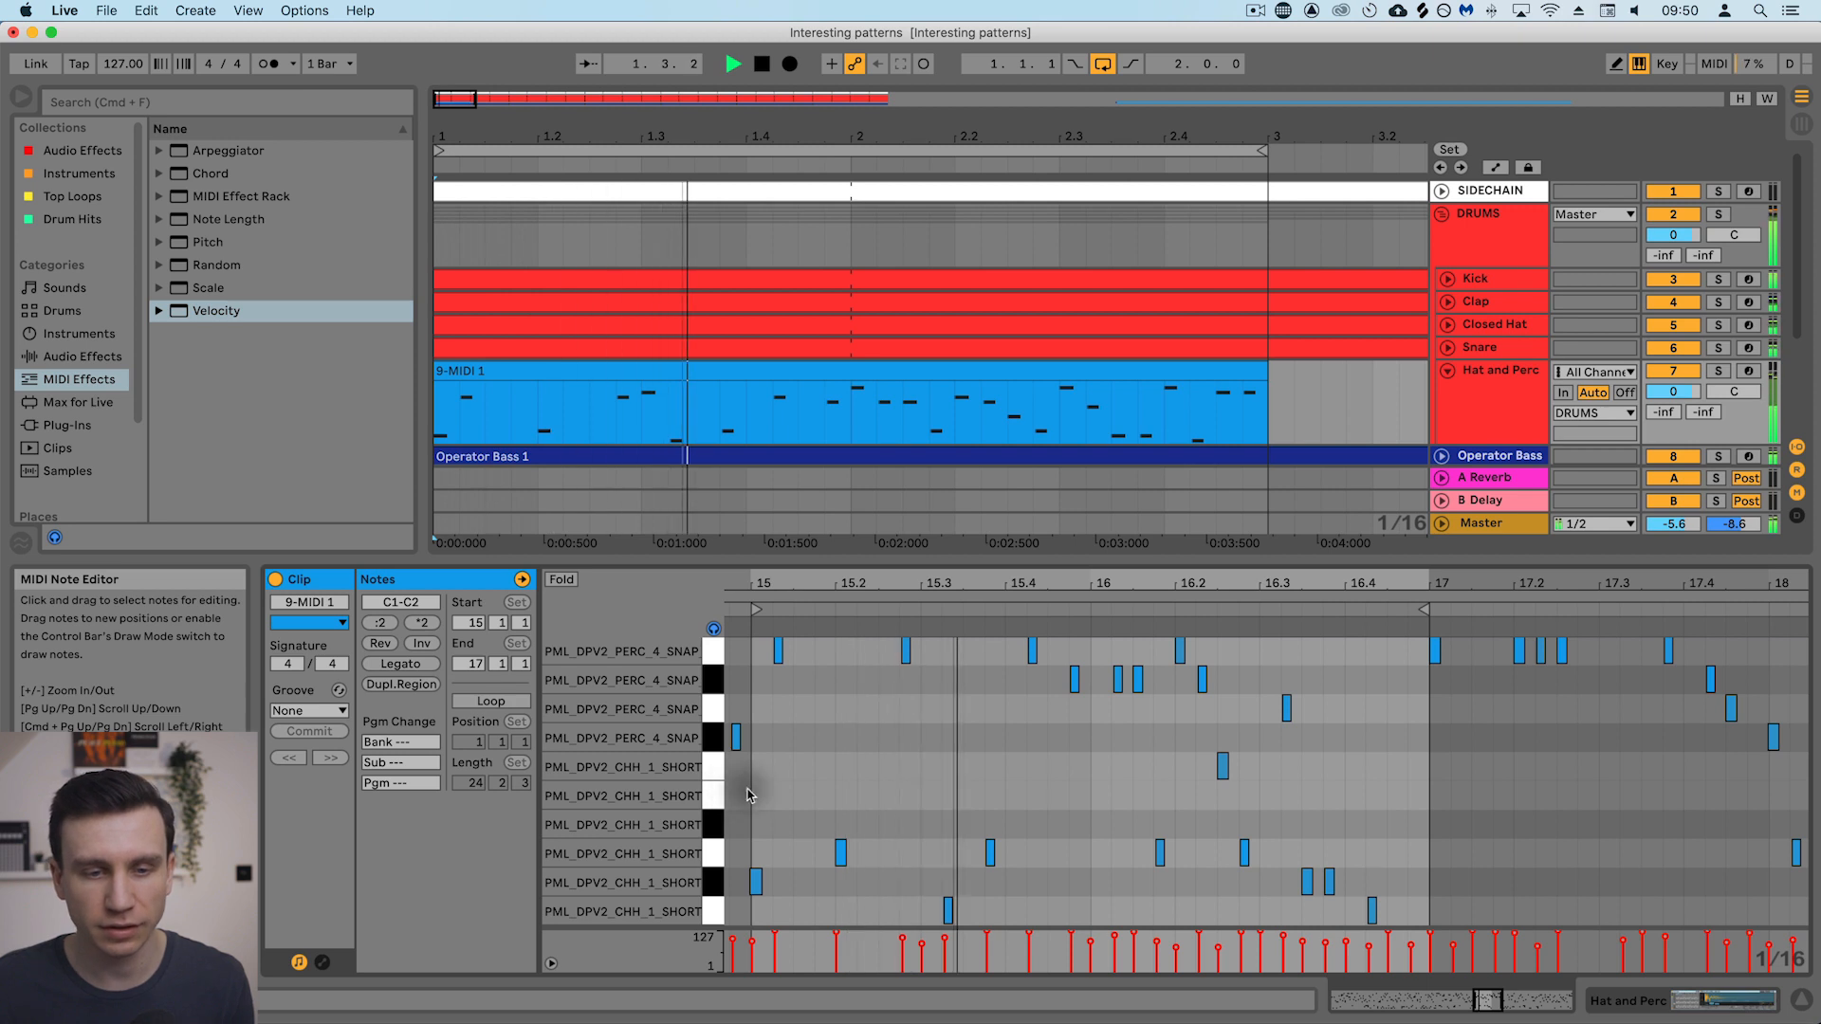
{"action": "key", "text": "space"}
{"action": "left_click", "coordinate": [948, 907]}
{"action": "left_click", "coordinate": [840, 853]}
{"action": "left_click", "coordinate": [717, 850]}
{"action": "key", "text": "BackSpace"}
{"action": "key", "text": "space"}
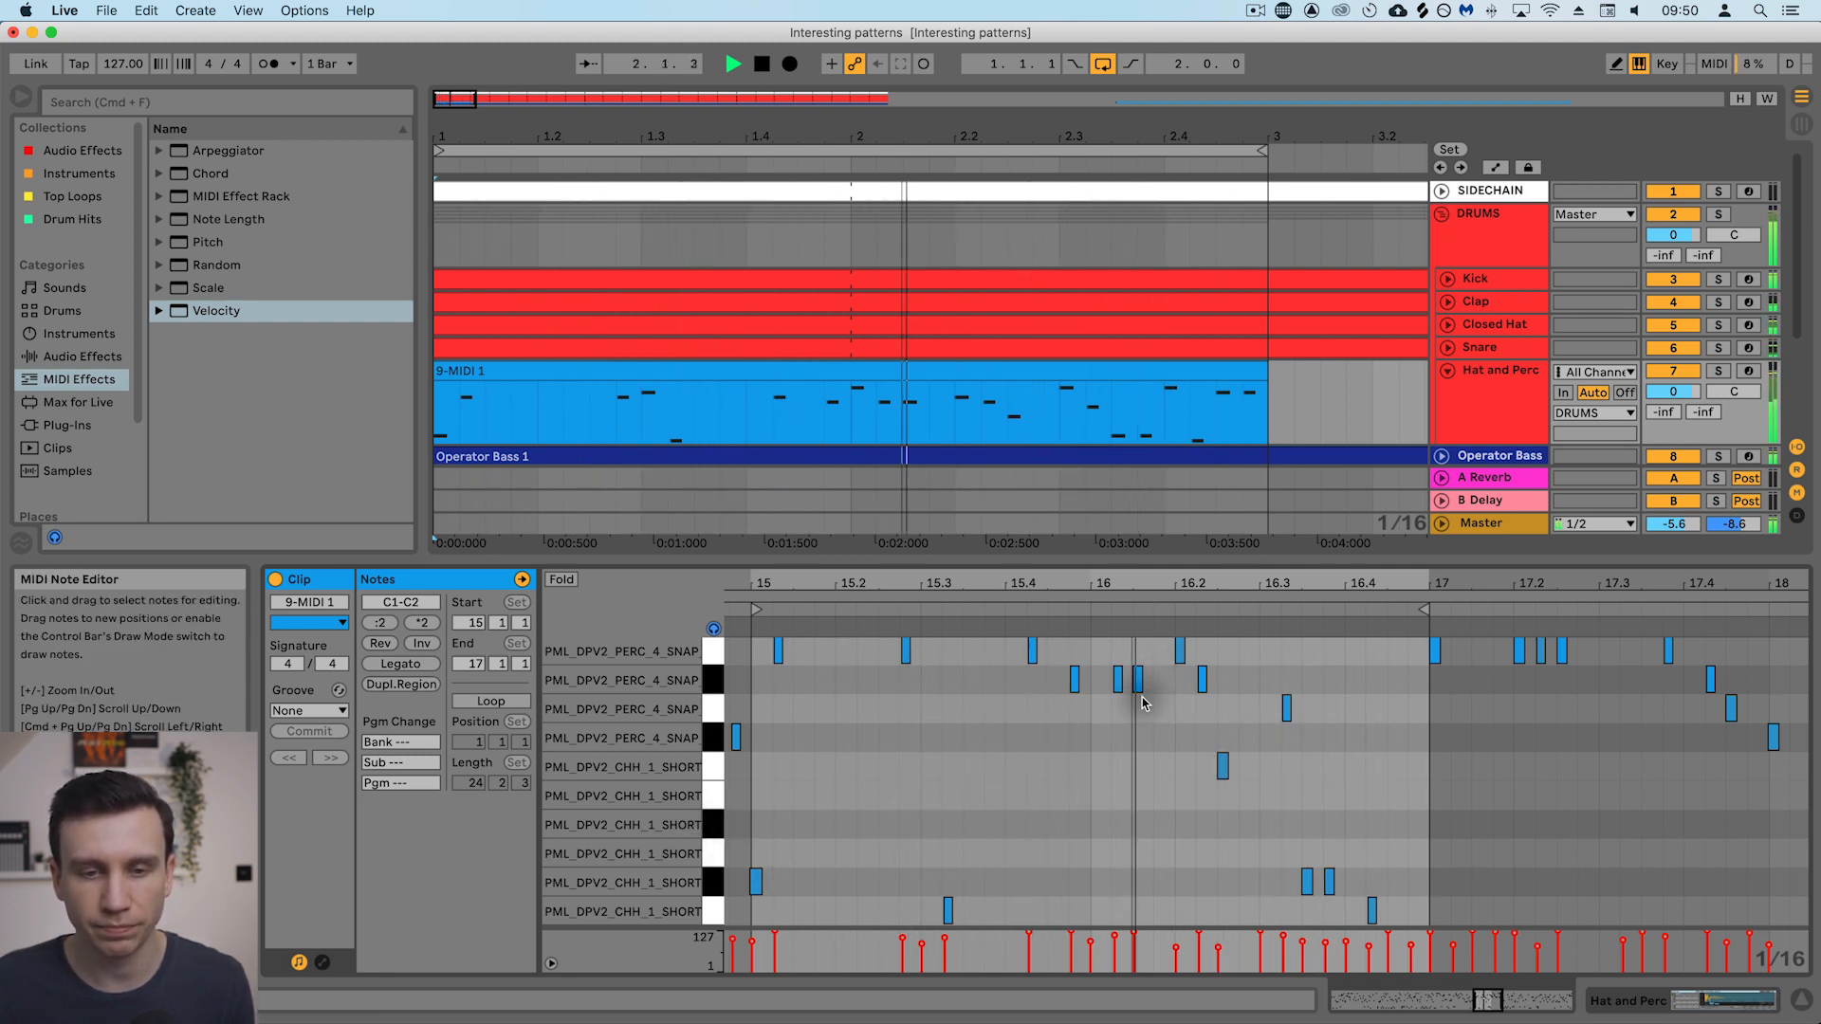
Add a 1/16 G1 percussion note at 16.2.4, remove the G#1 note at 16.2.2 and audition the loop.
{"action": "double_click", "coordinate": [1250, 707]}
{"action": "key", "text": "space"}
{"action": "key", "text": "space"}
{"action": "left_click", "coordinate": [1261, 776]}
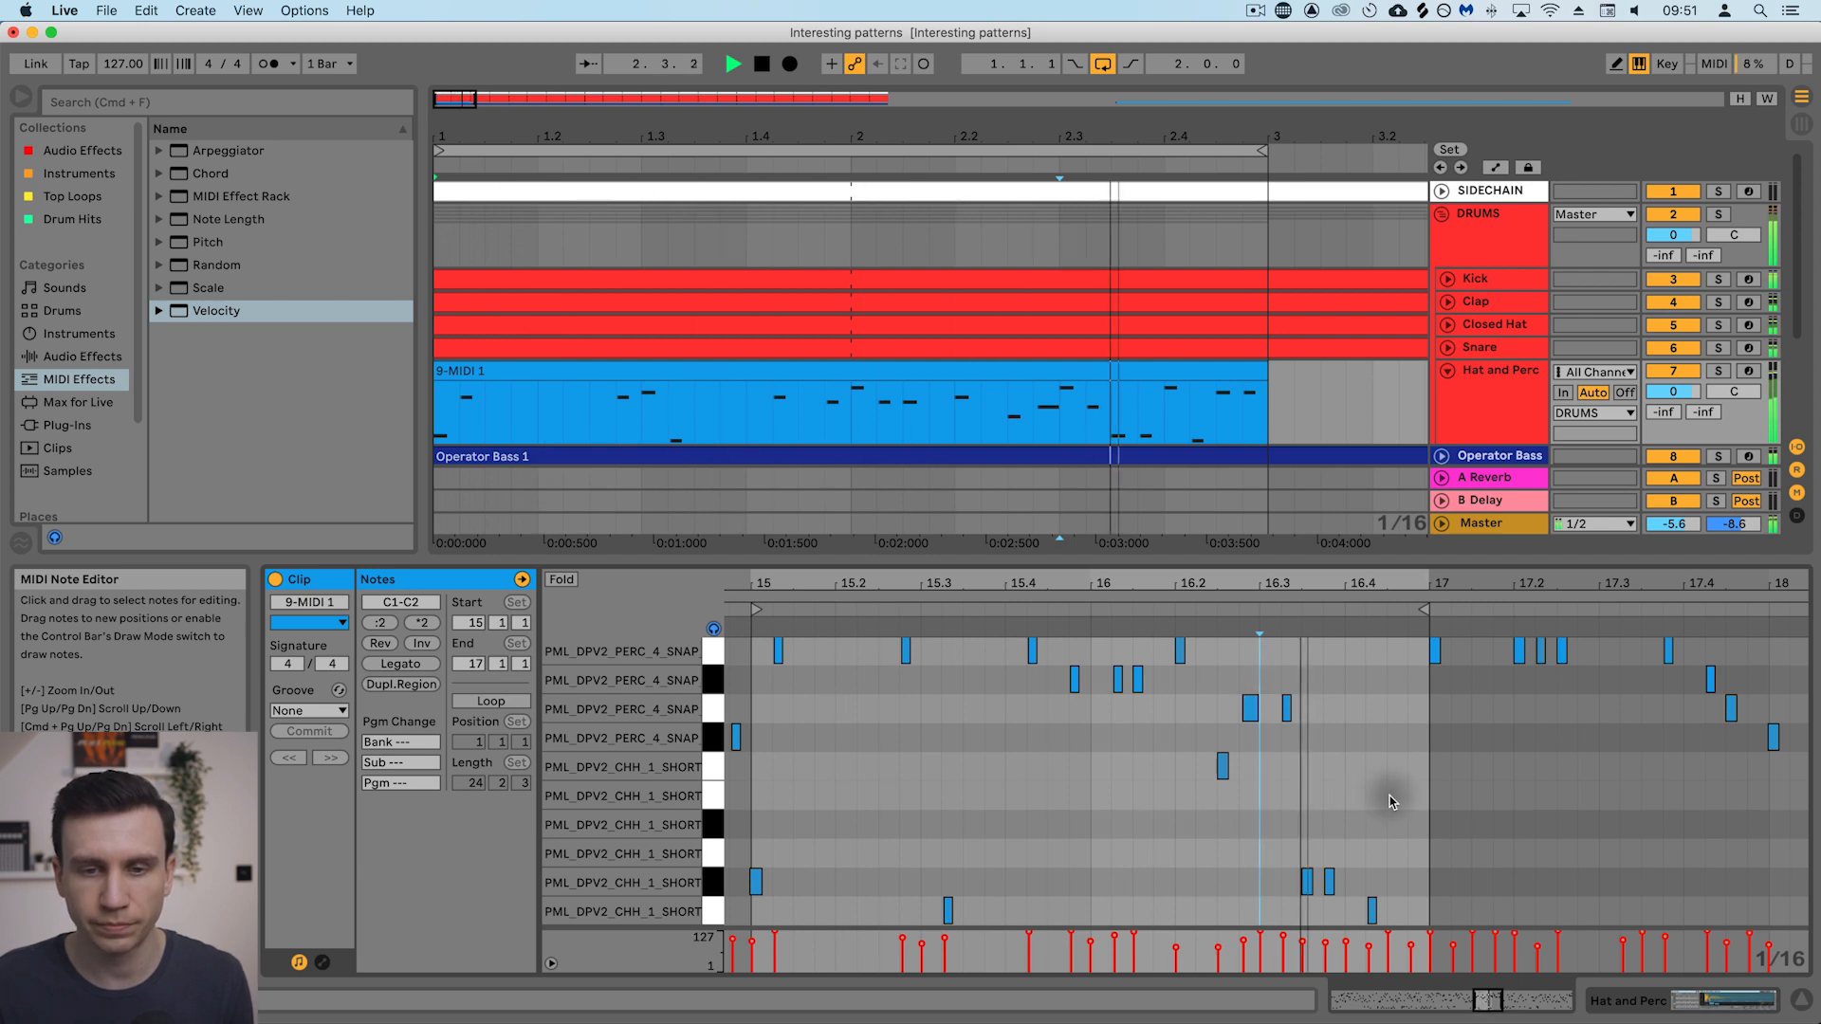
{"action": "key", "text": "space"}
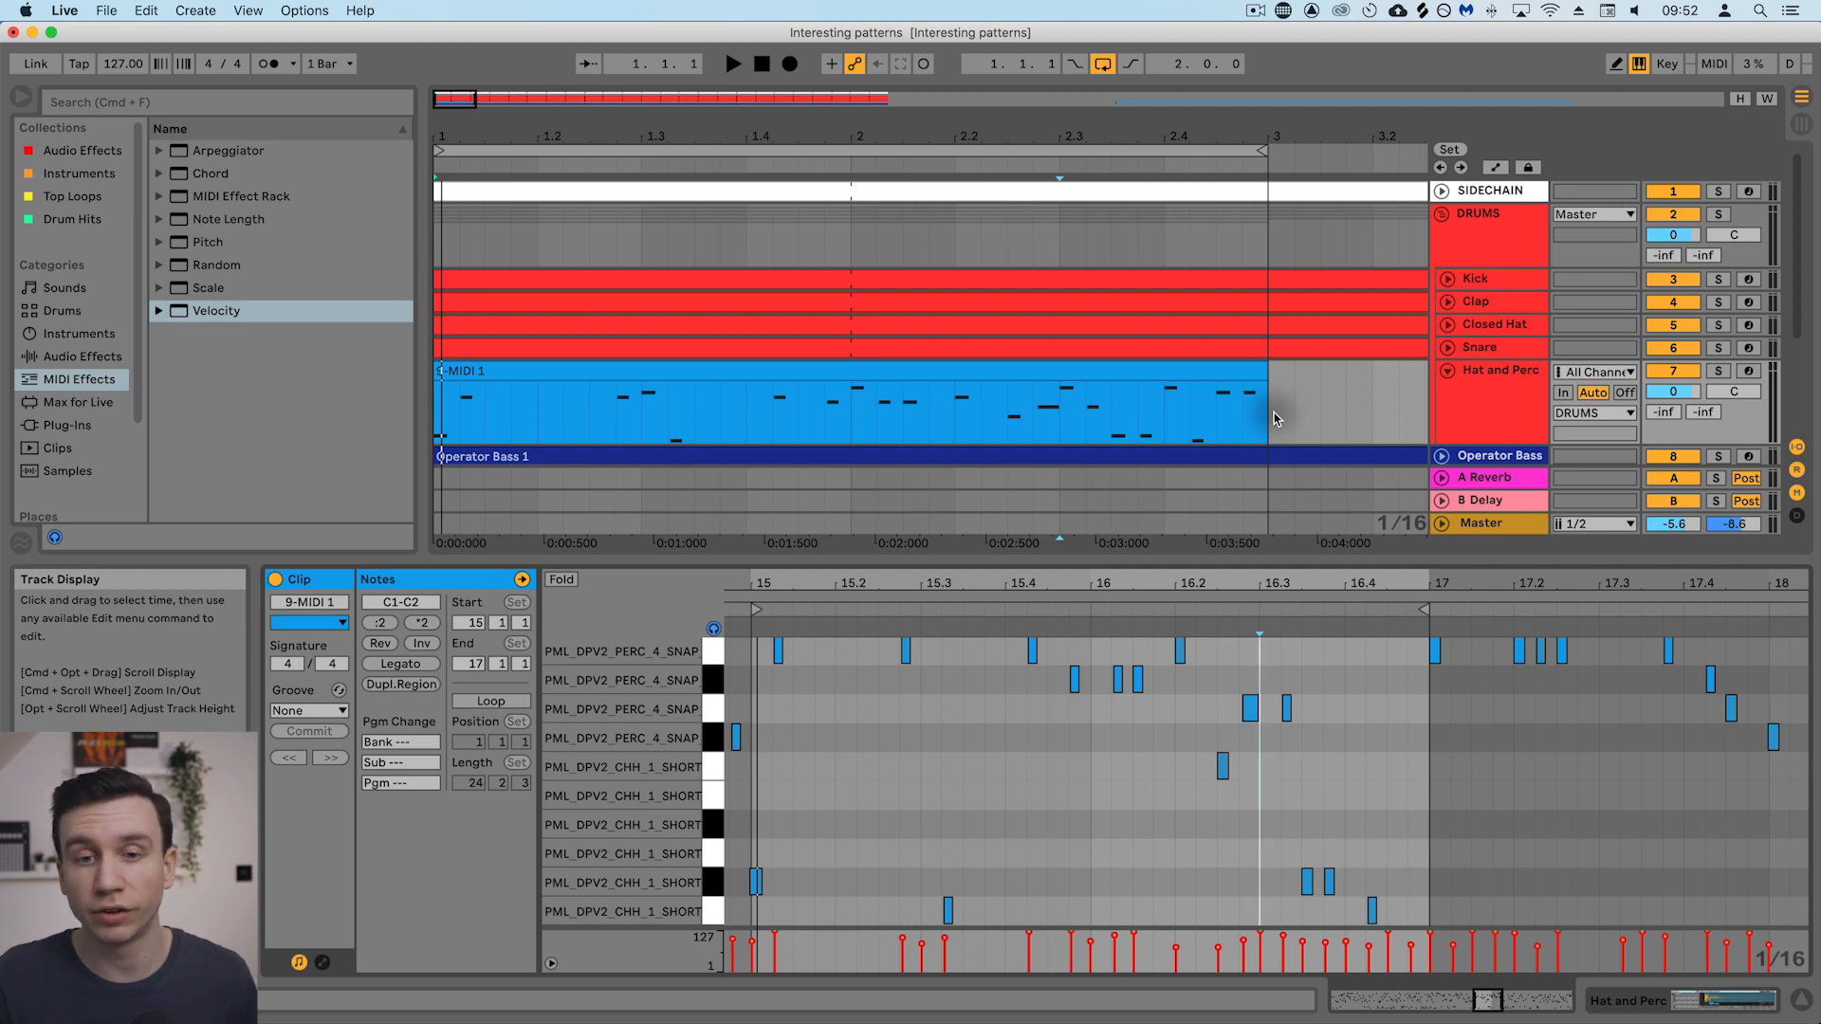
Freeze the Hat and Perc track and flatten it to audio.
{"action": "left_click_drag", "start_coordinate": [1356, 562], "coordinate": [1367, 657]}
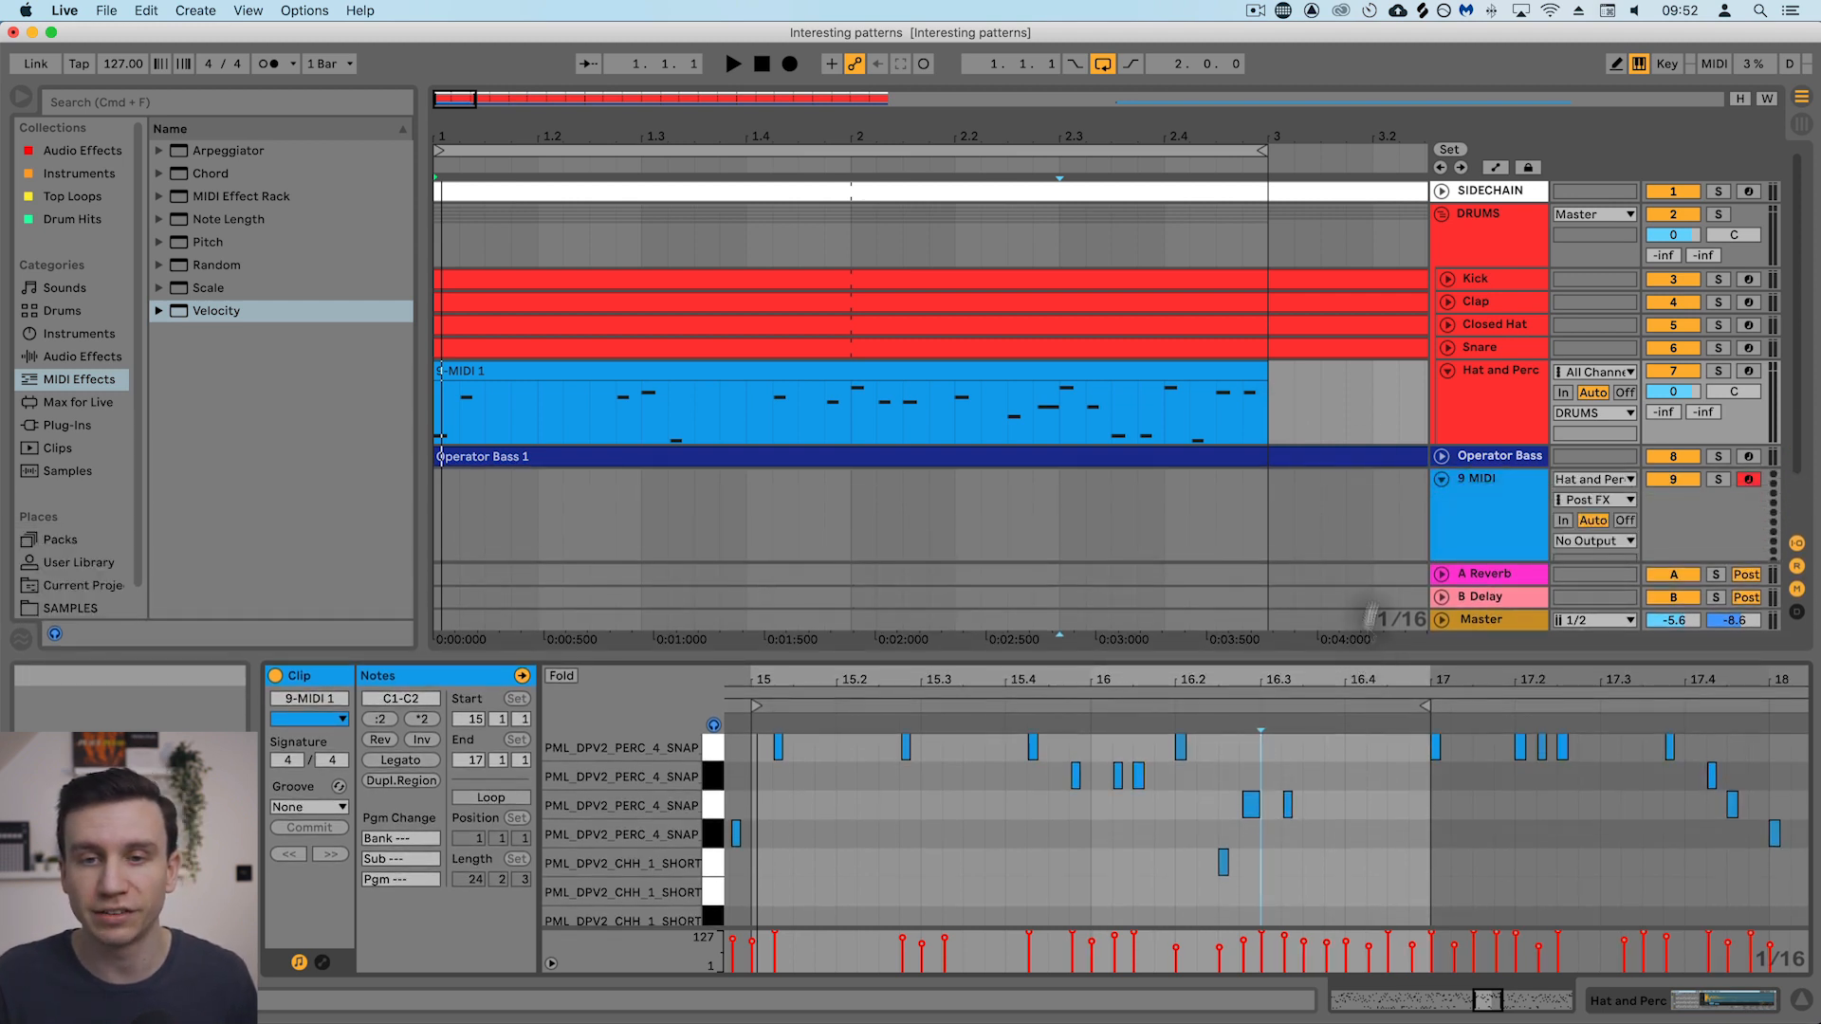
{"action": "right_click", "coordinate": [1491, 396]}
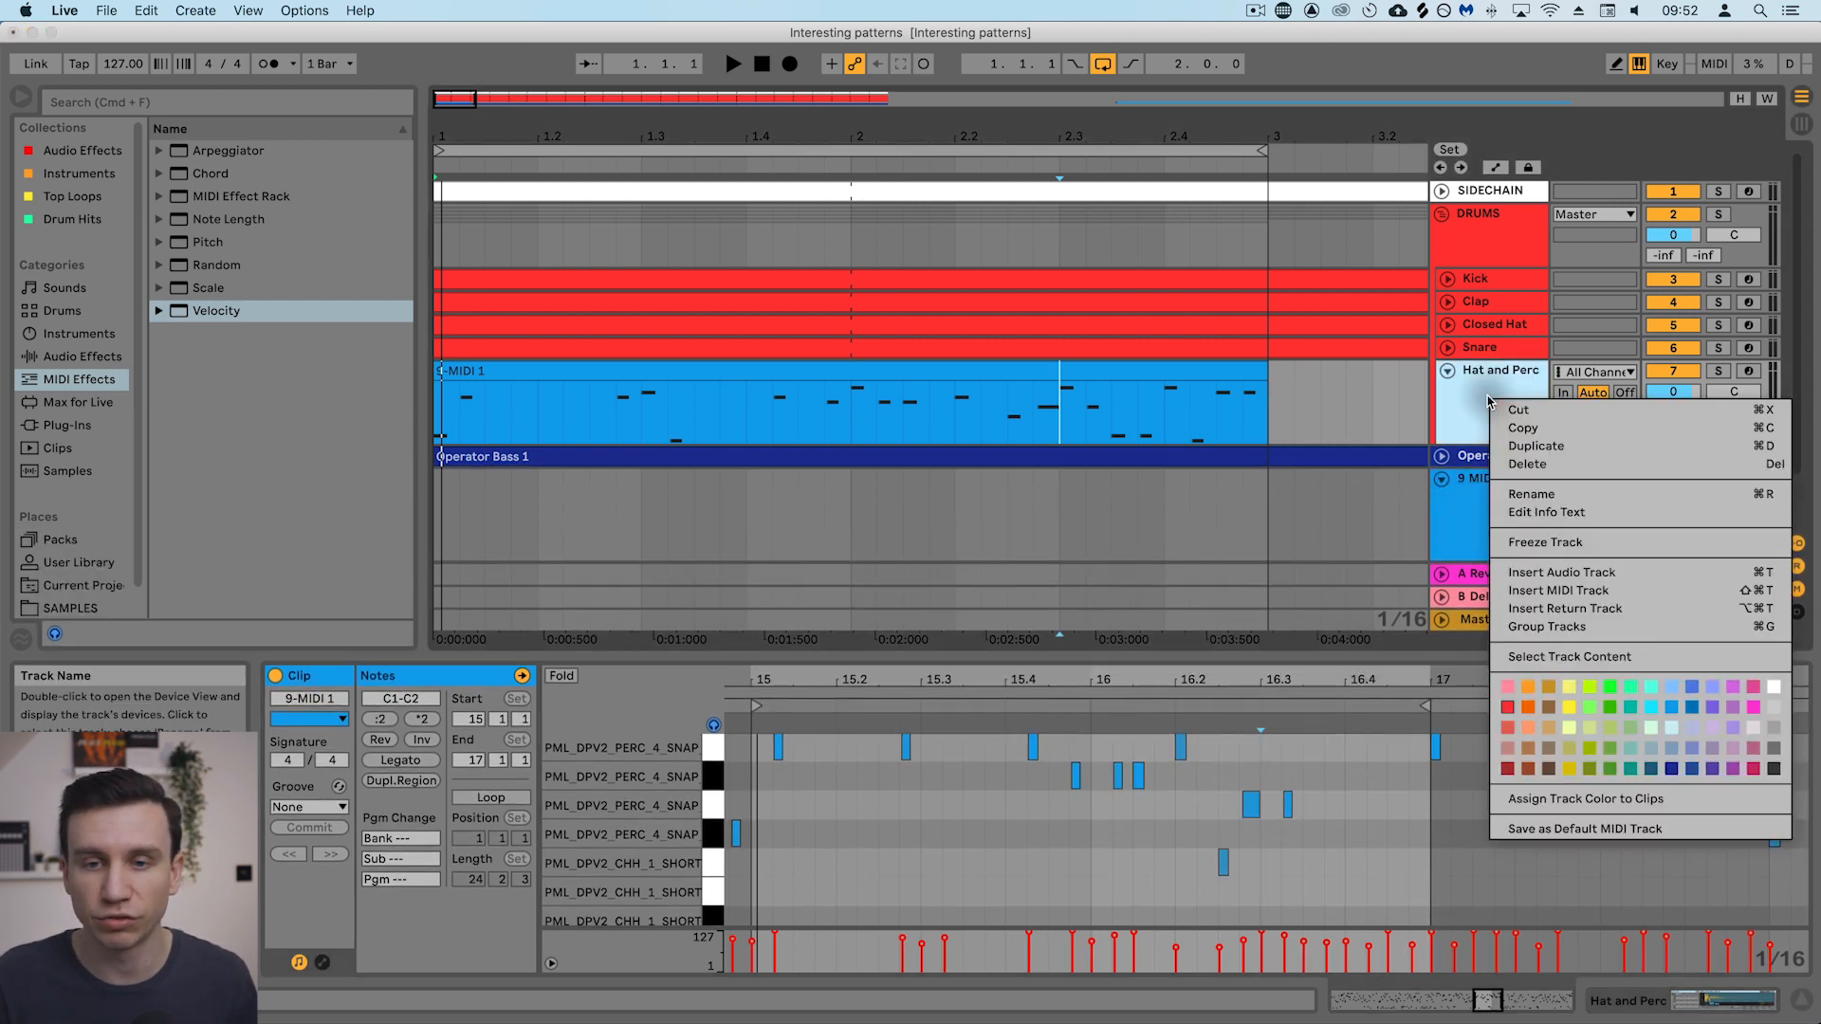
{"action": "left_click", "coordinate": [1603, 543]}
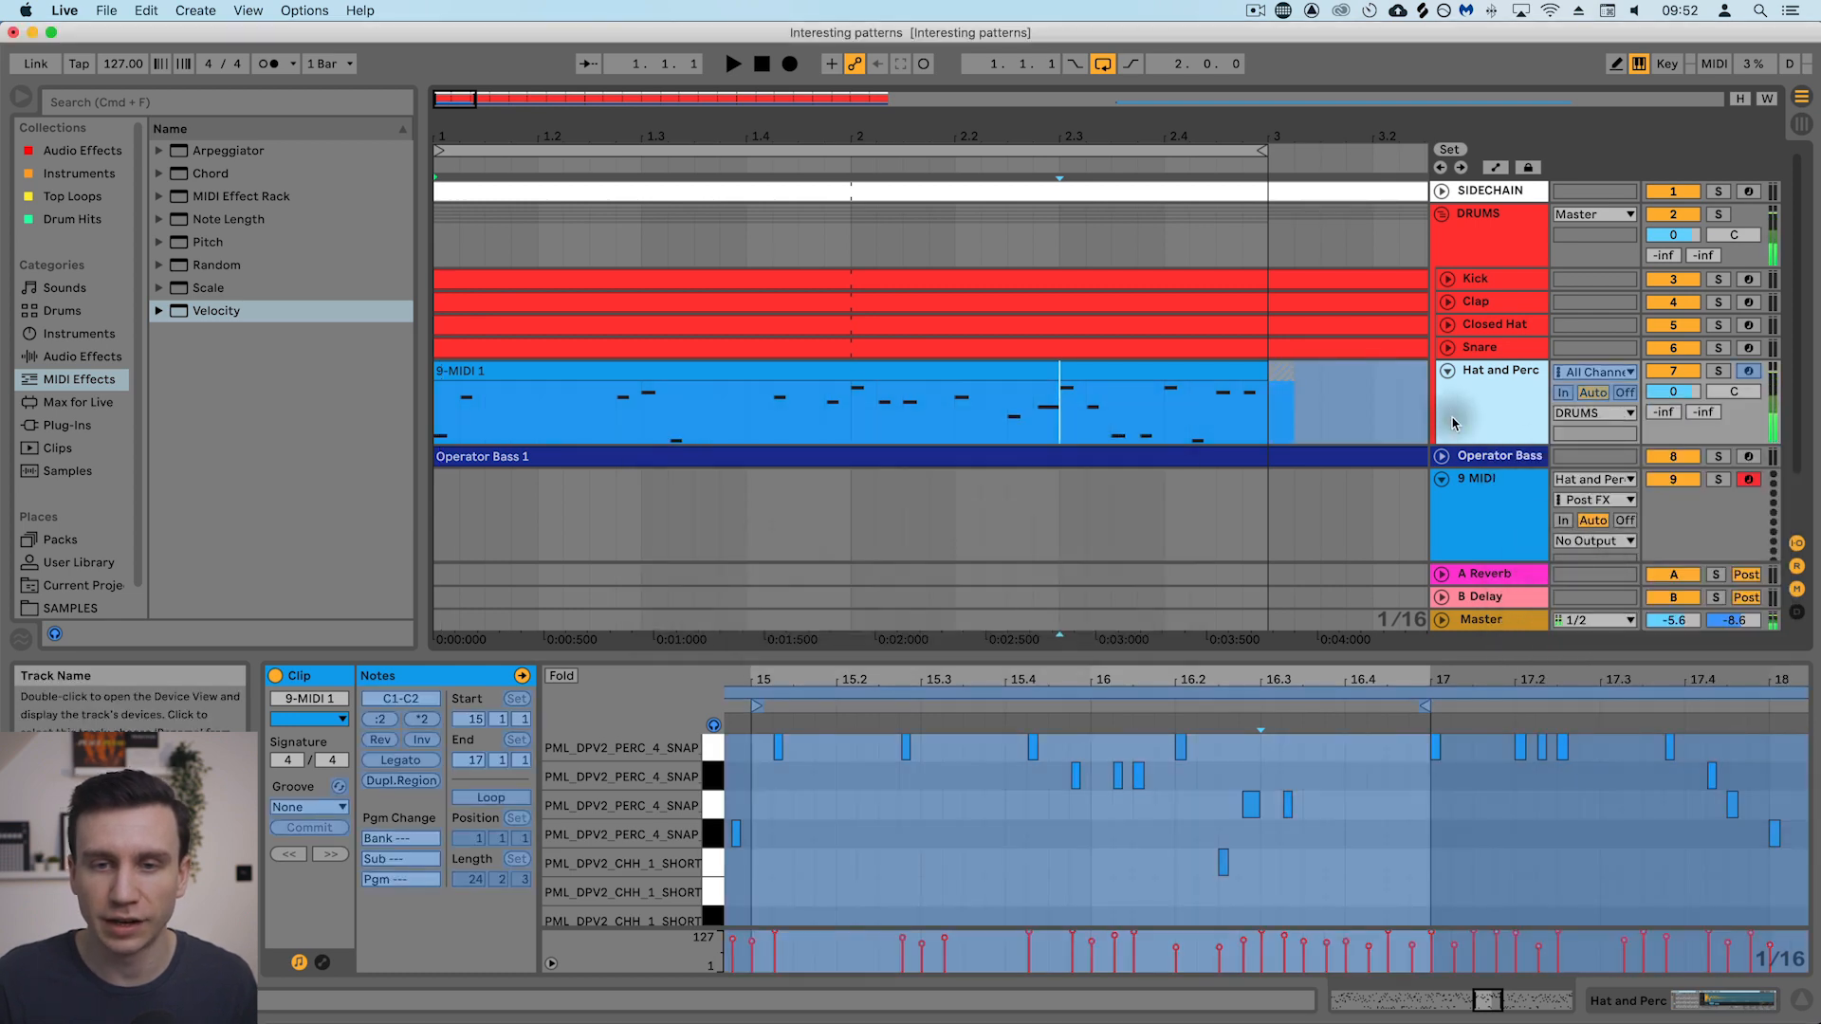
{"action": "right_click", "coordinate": [1481, 422]}
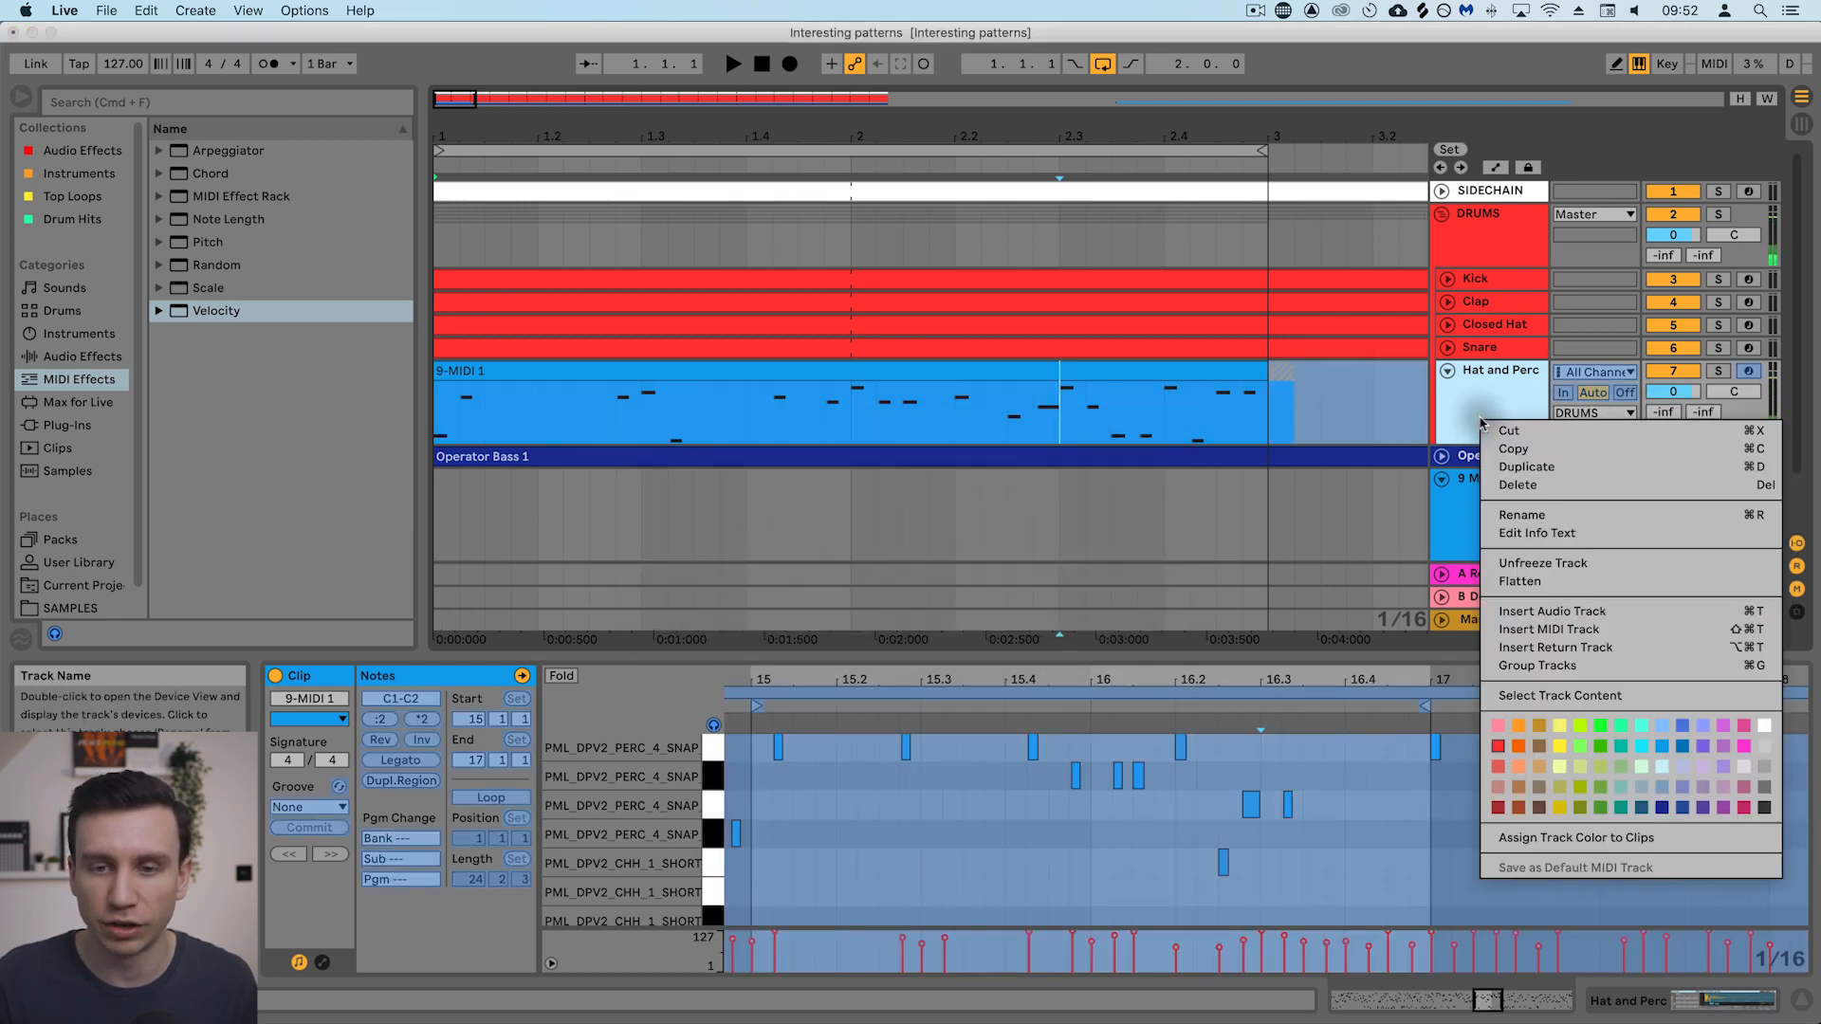
{"action": "left_click", "coordinate": [1556, 584]}
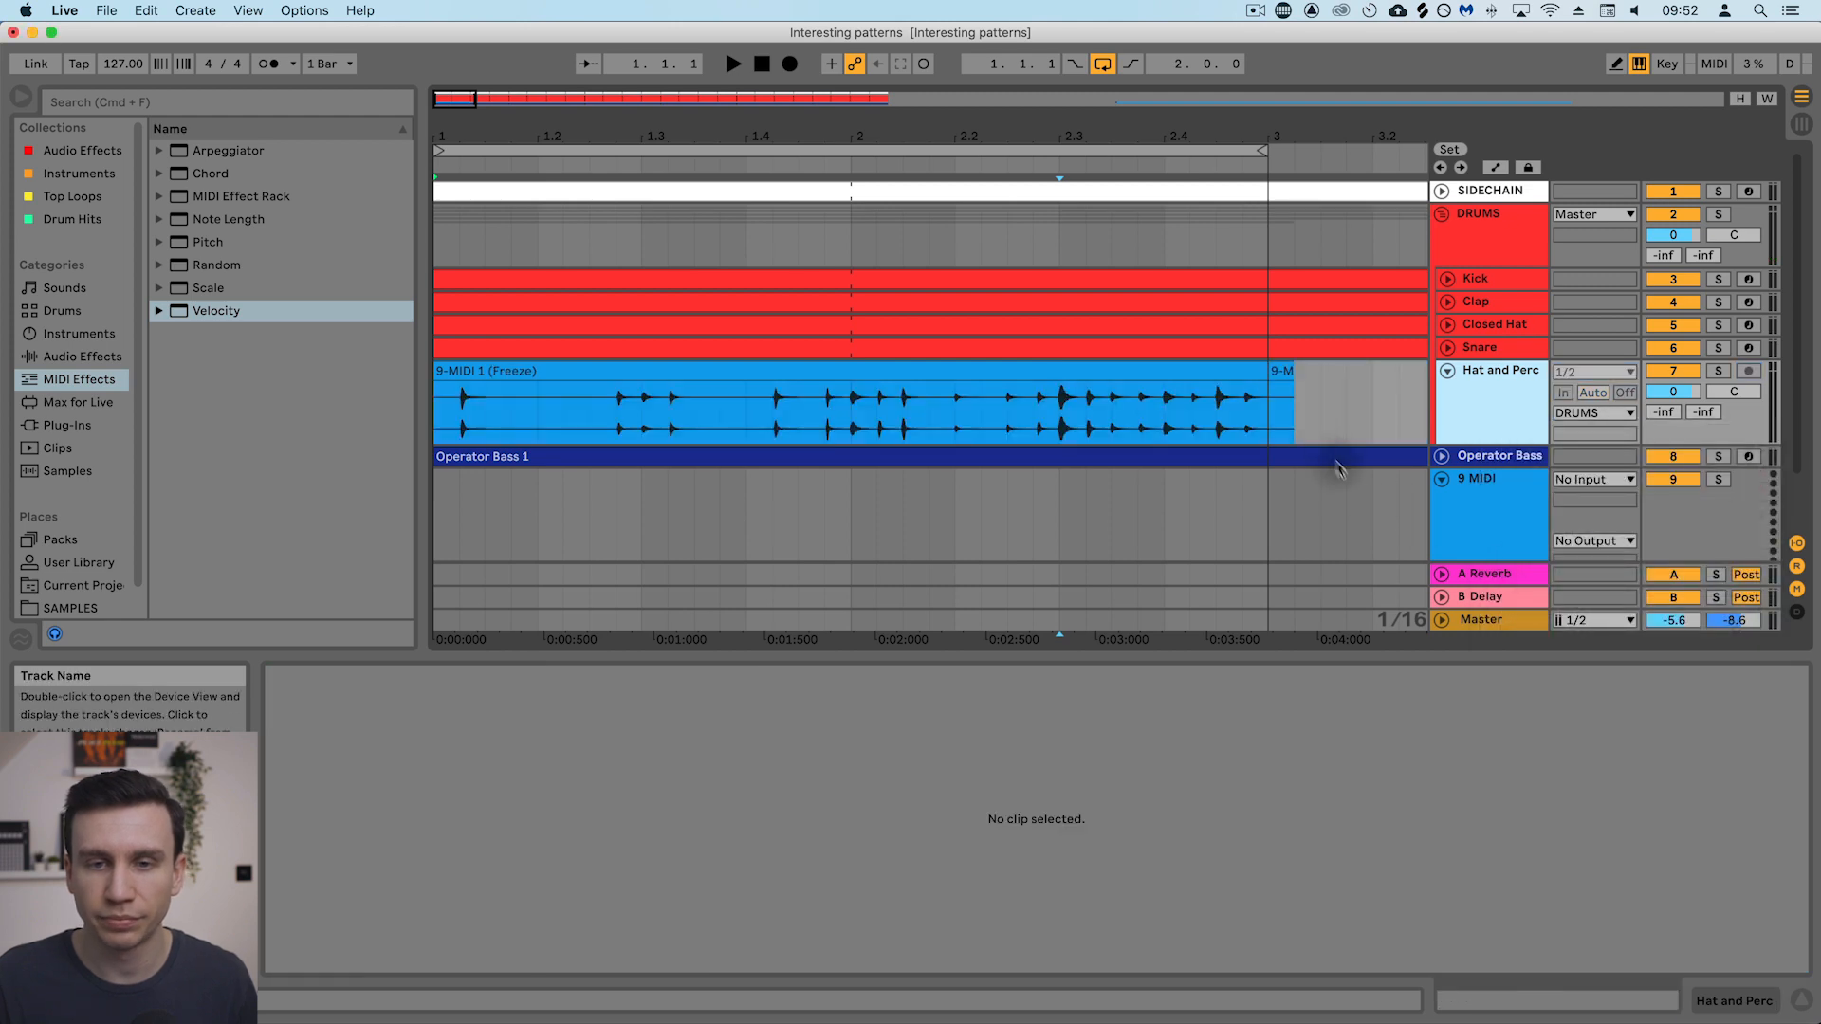
Delete the short leftover audio clip at 3.1.1 on the Hat and Perc track and select the two-bar audio clip.
{"action": "left_click", "coordinate": [1281, 370]}
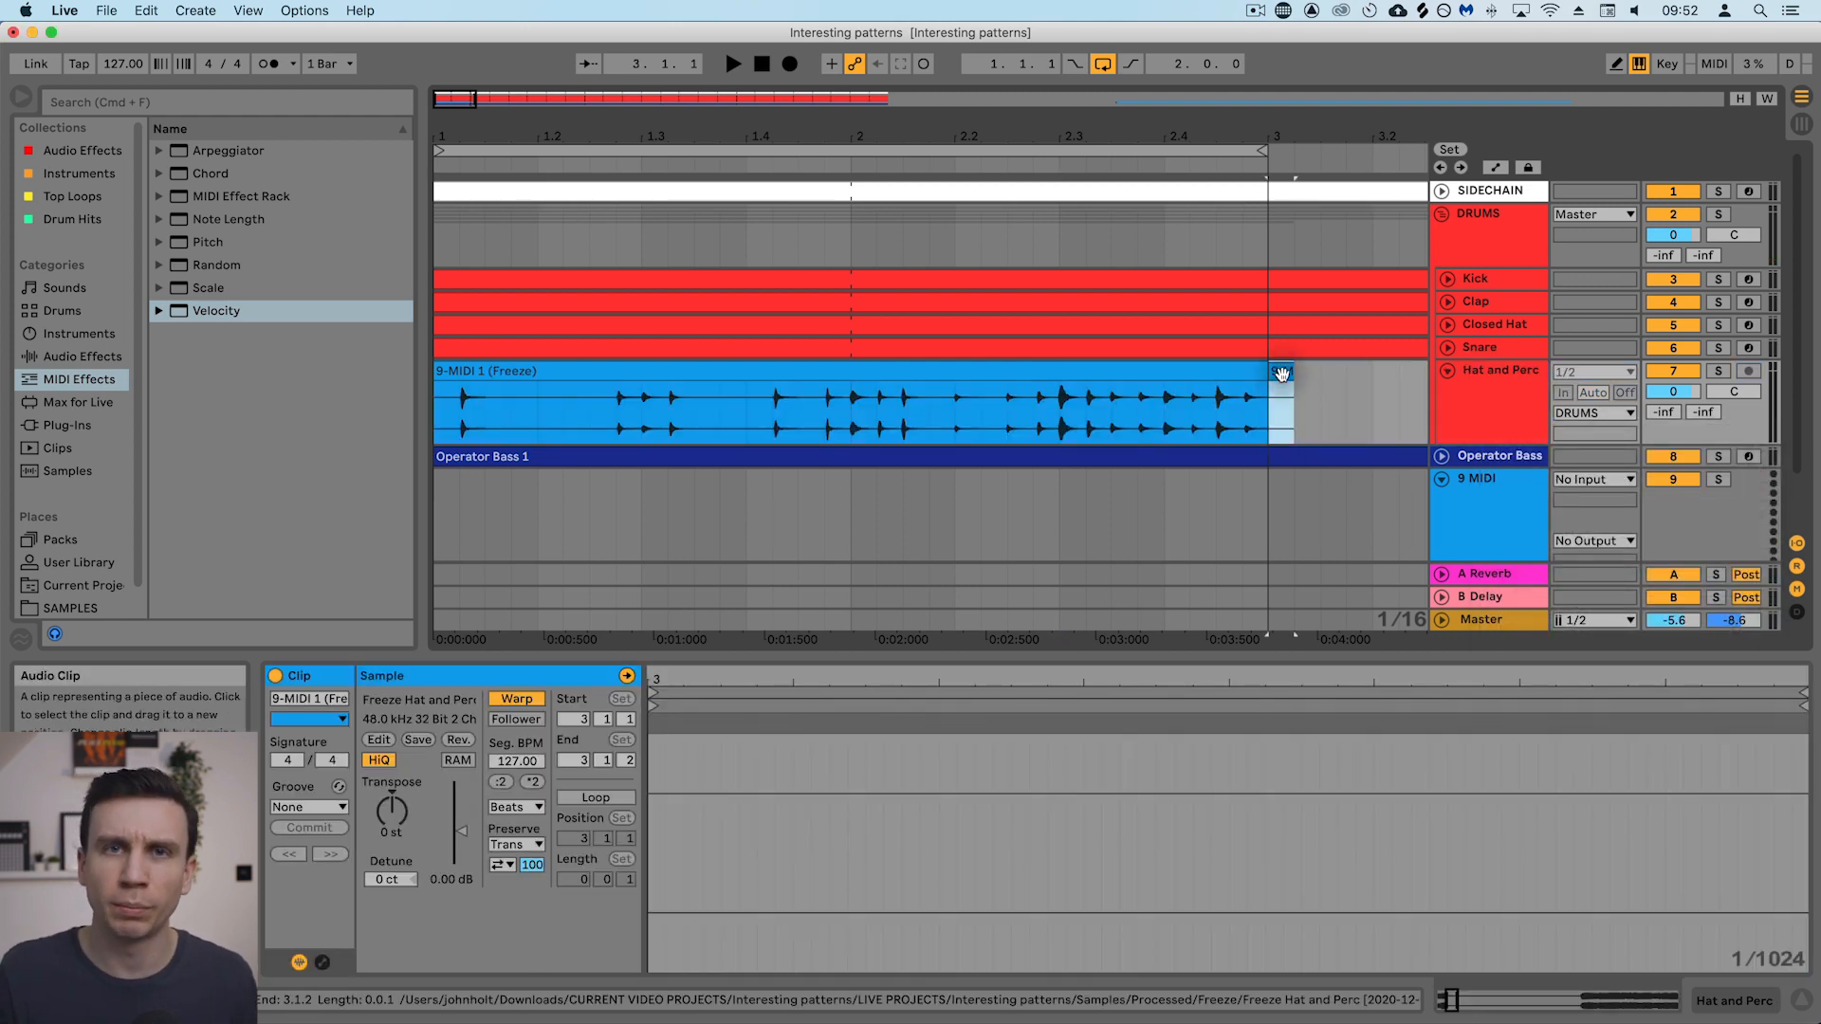
{"action": "key", "text": "Delete"}
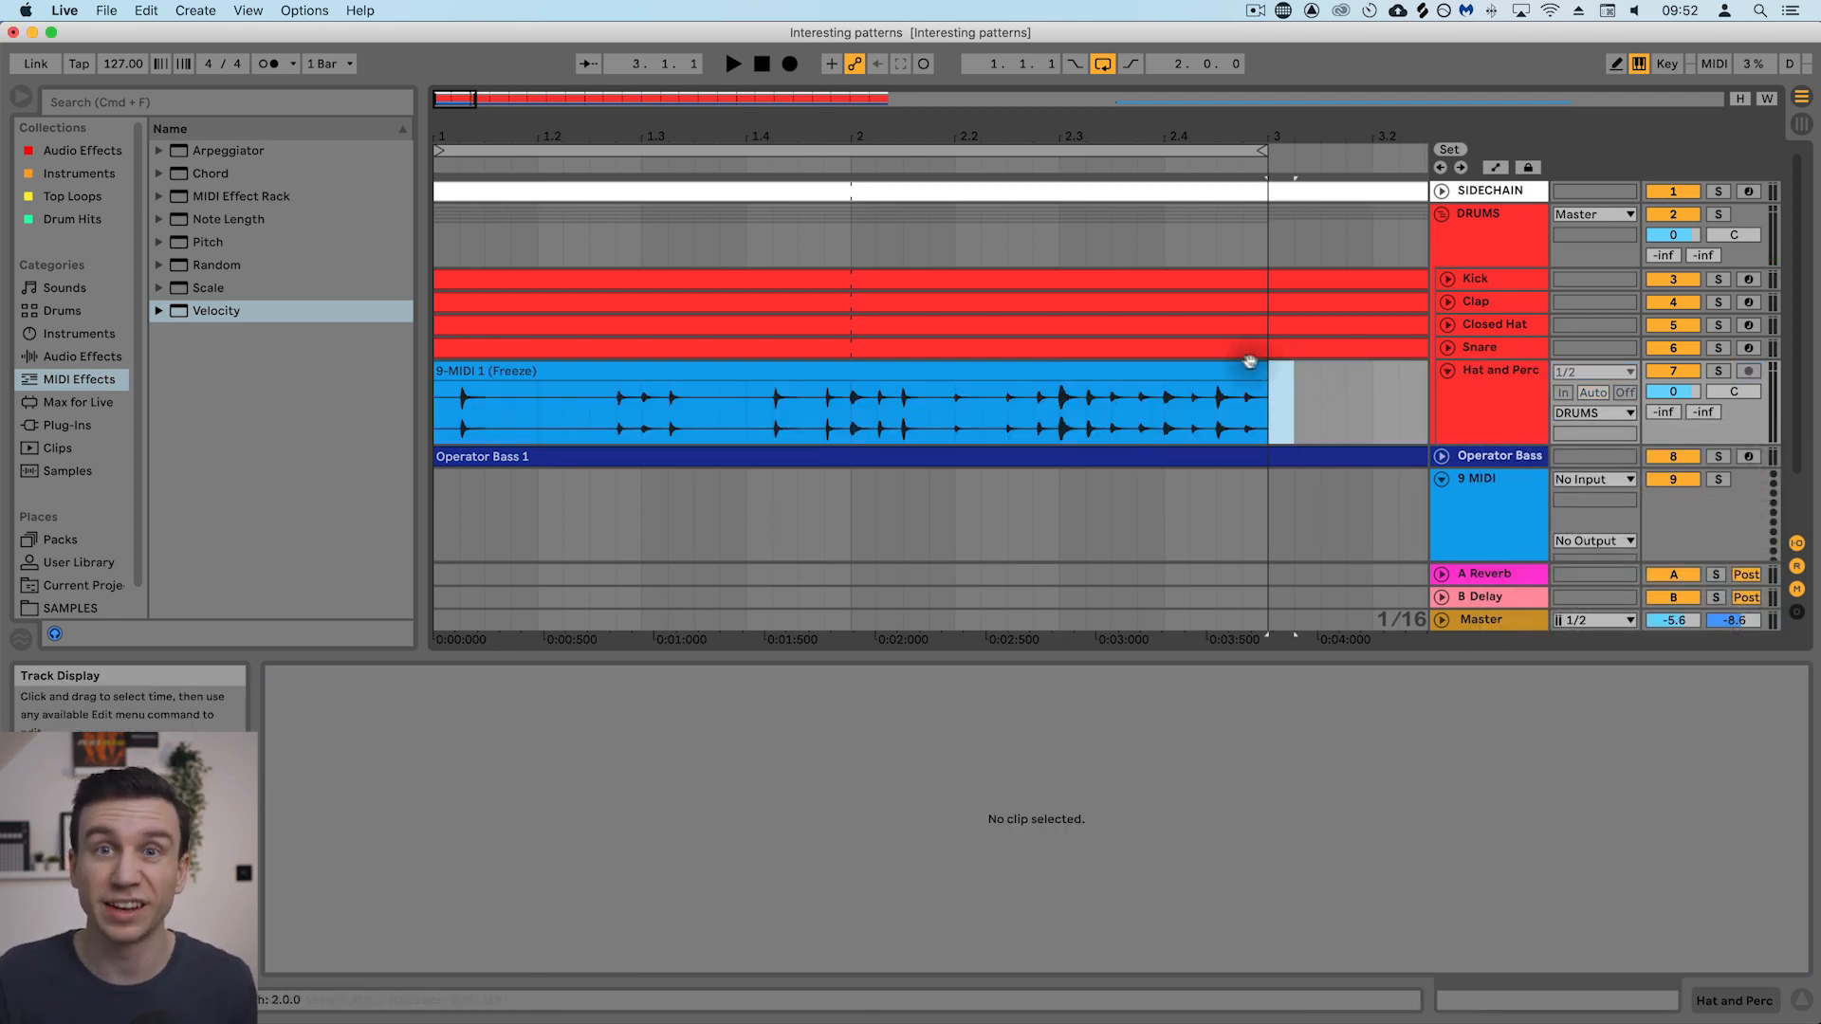
{"action": "left_click", "coordinate": [1168, 396]}
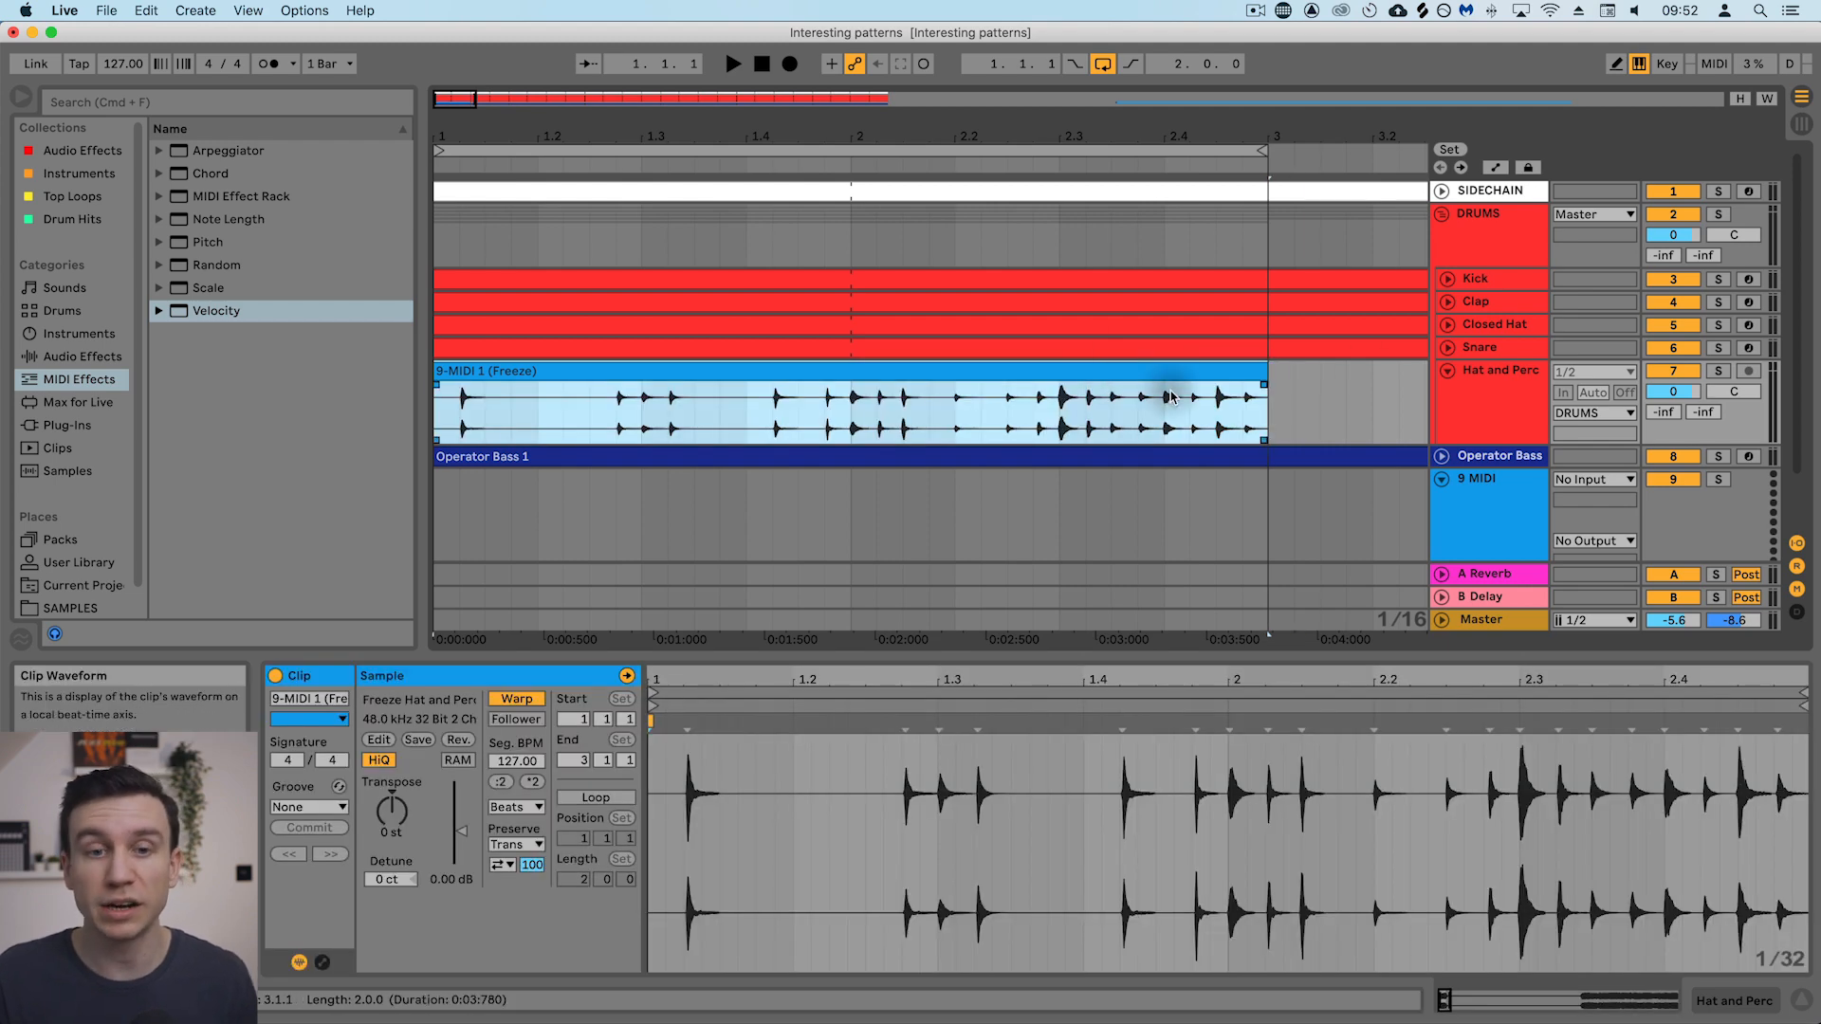